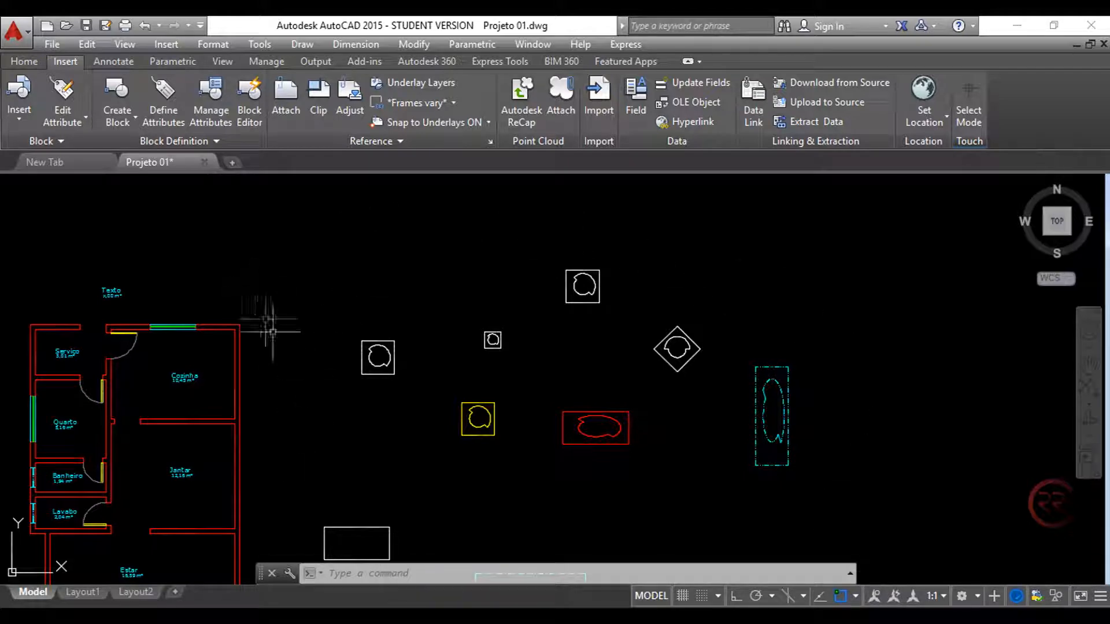
Step: Examine the existing windows and rooms of the floor plan, from Serviço and Cozinha down to Varanda
{"action": "scroll", "coordinate": [348, 450], "scroll_direction": "down", "scroll_amount": 2}
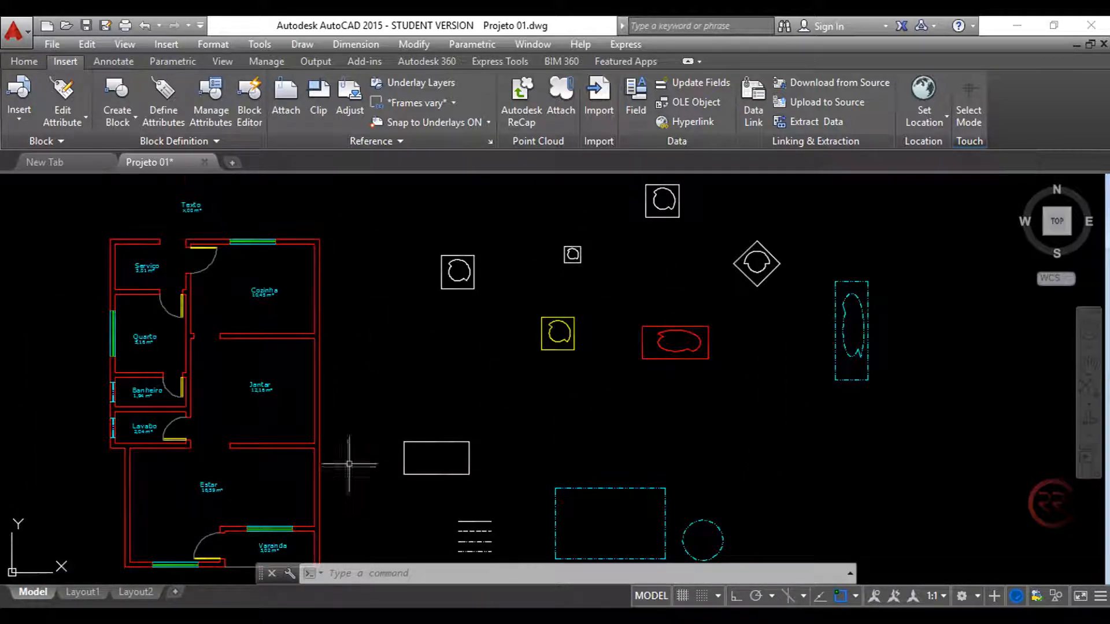
{"action": "scroll", "coordinate": [300, 445], "scroll_direction": "up", "scroll_amount": 7}
{"action": "middle_click_drag", "start_coordinate": [154, 454], "coordinate": [318, 481]}
{"action": "scroll", "coordinate": [173, 466], "scroll_direction": "up", "scroll_amount": 2}
{"action": "scroll", "coordinate": [310, 479], "scroll_direction": "up", "scroll_amount": 1}
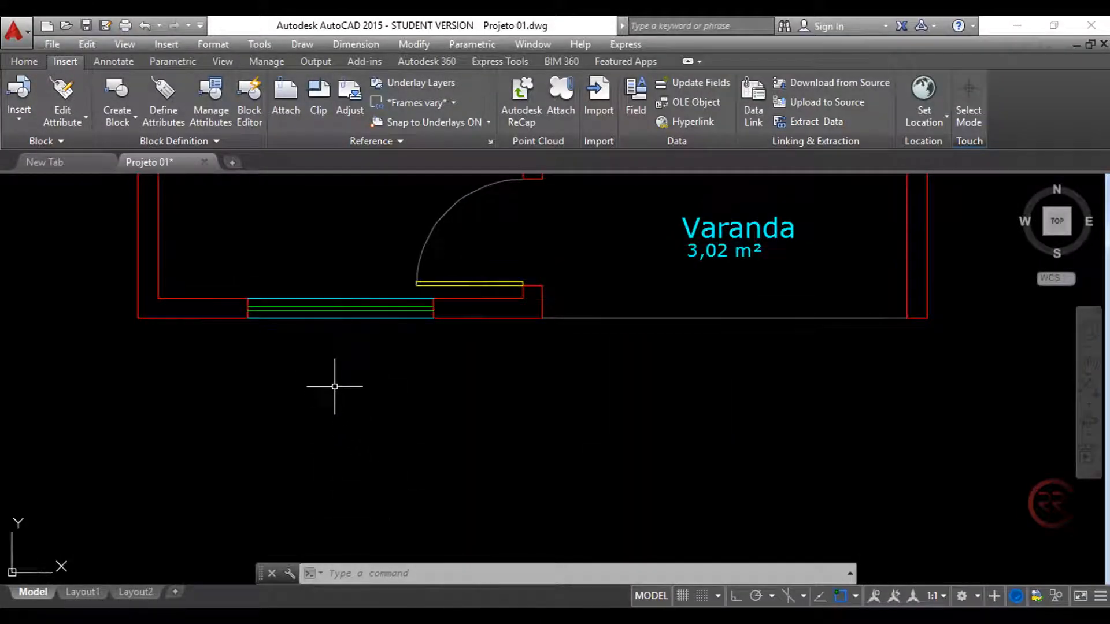
{"action": "left_click", "coordinate": [24, 63]}
{"action": "middle_click_drag", "start_coordinate": [315, 265], "coordinate": [280, 426]}
{"action": "scroll", "coordinate": [540, 364], "scroll_direction": "down", "scroll_amount": 5}
{"action": "scroll", "coordinate": [428, 407], "scroll_direction": "up", "scroll_amount": 6}
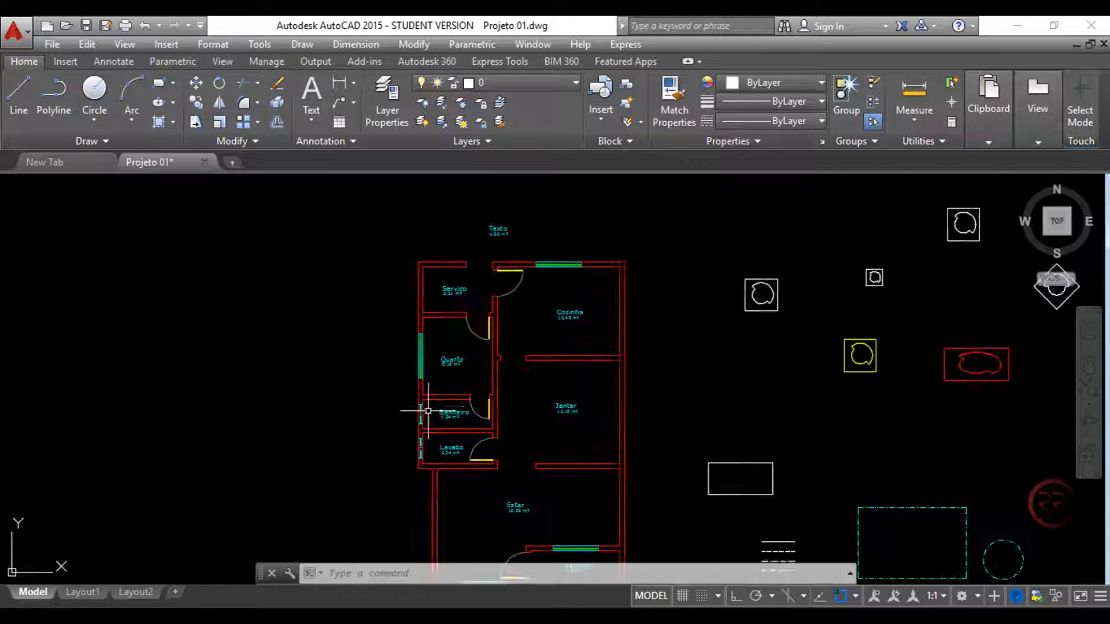
{"action": "middle_click_drag", "start_coordinate": [429, 438], "coordinate": [430, 501]}
{"action": "middle_click_drag", "start_coordinate": [502, 337], "coordinate": [387, 446]}
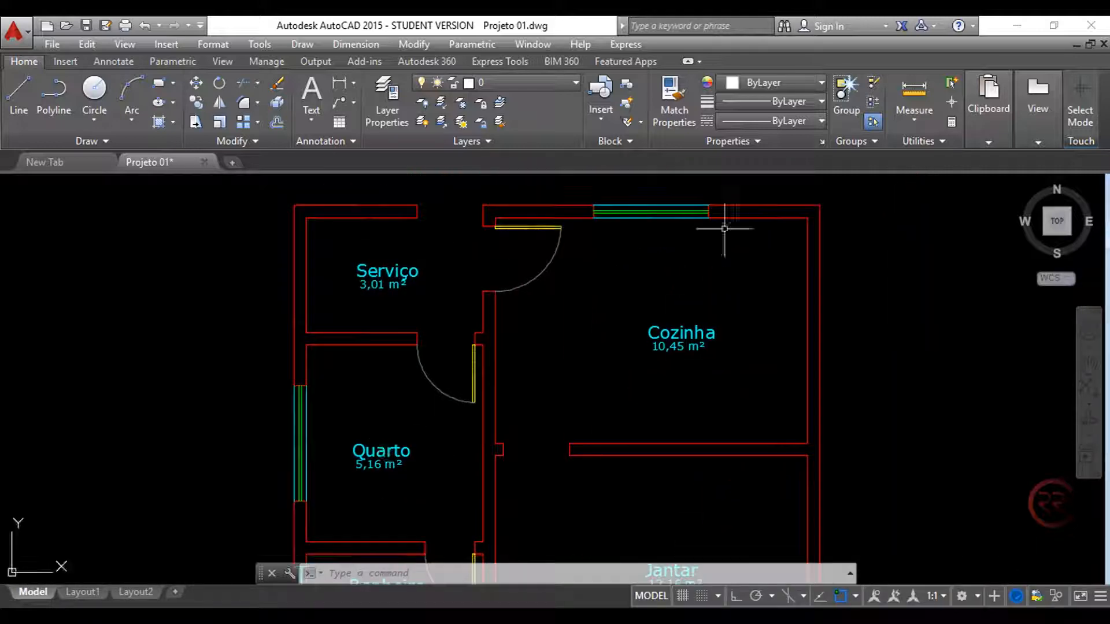
{"action": "scroll", "coordinate": [602, 218], "scroll_direction": "down", "scroll_amount": 4}
{"action": "mouse_move", "coordinate": [581, 497]}
{"action": "middle_mouse_down"}
{"action": "mouse_move", "coordinate": [555, 385]}
{"action": "mouse_move", "coordinate": [484, 408]}
{"action": "mouse_move", "coordinate": [528, 562]}
{"action": "middle_mouse_up"}
{"action": "scroll", "coordinate": [388, 392], "scroll_direction": "up", "scroll_amount": 4}
{"action": "scroll", "coordinate": [387, 304], "scroll_direction": "down", "scroll_amount": 4}
{"action": "middle_click_drag", "start_coordinate": [432, 413], "coordinate": [404, 217]}
{"action": "scroll", "coordinate": [503, 402], "scroll_direction": "up", "scroll_amount": 2}
{"action": "scroll", "coordinate": [478, 385], "scroll_direction": "up", "scroll_amount": 2}
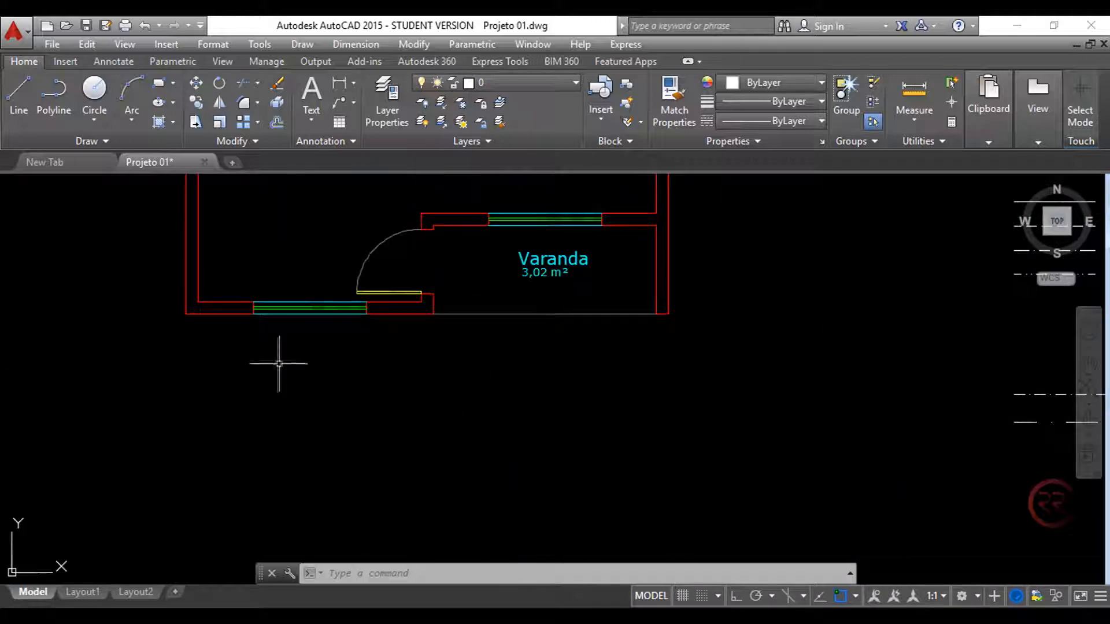
Step: With Ortho on, draw a horizontal line of length 1 below the window beside the Varanda
{"action": "scroll", "coordinate": [277, 367], "scroll_direction": "up", "scroll_amount": 2}
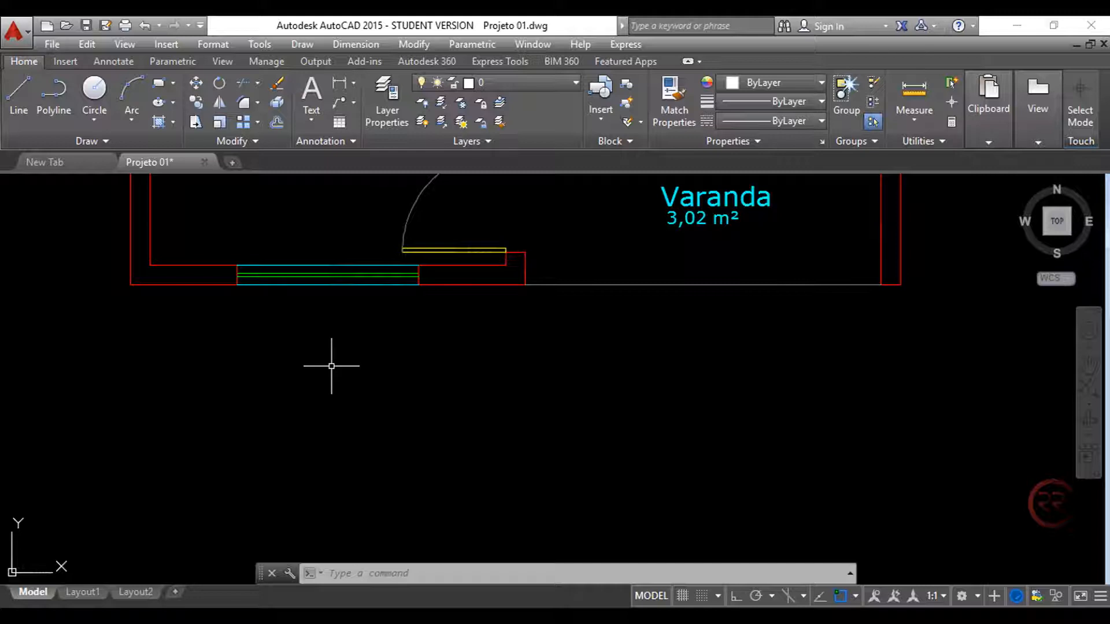
{"action": "left_click", "coordinate": [19, 95]}
{"action": "left_click", "coordinate": [326, 353]}
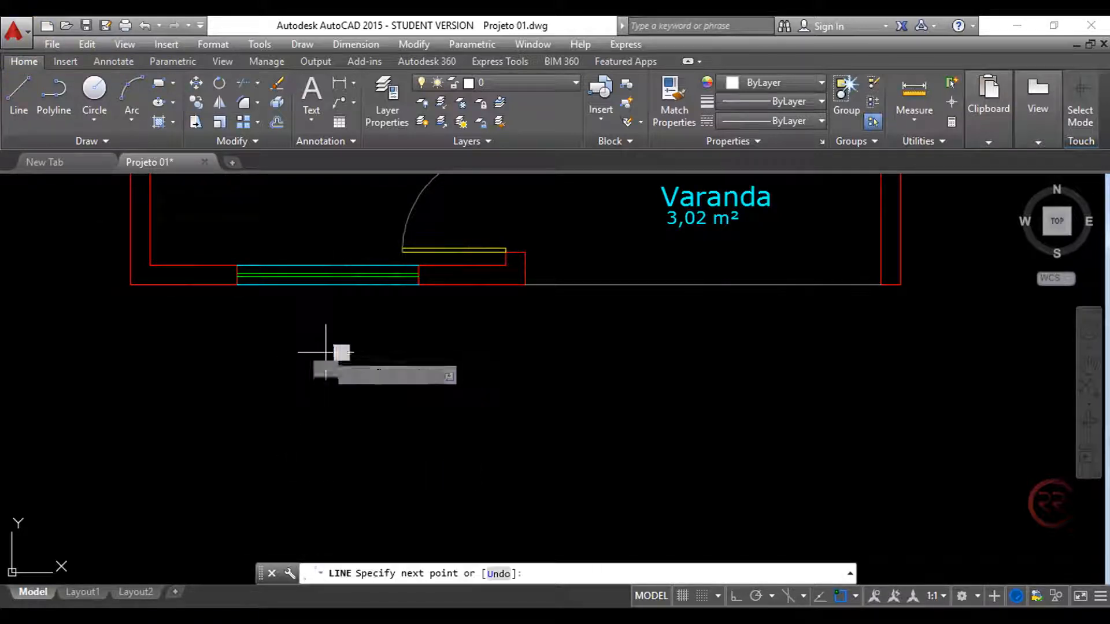
{"action": "left_click", "coordinate": [736, 596]}
{"action": "type", "text": "1"}
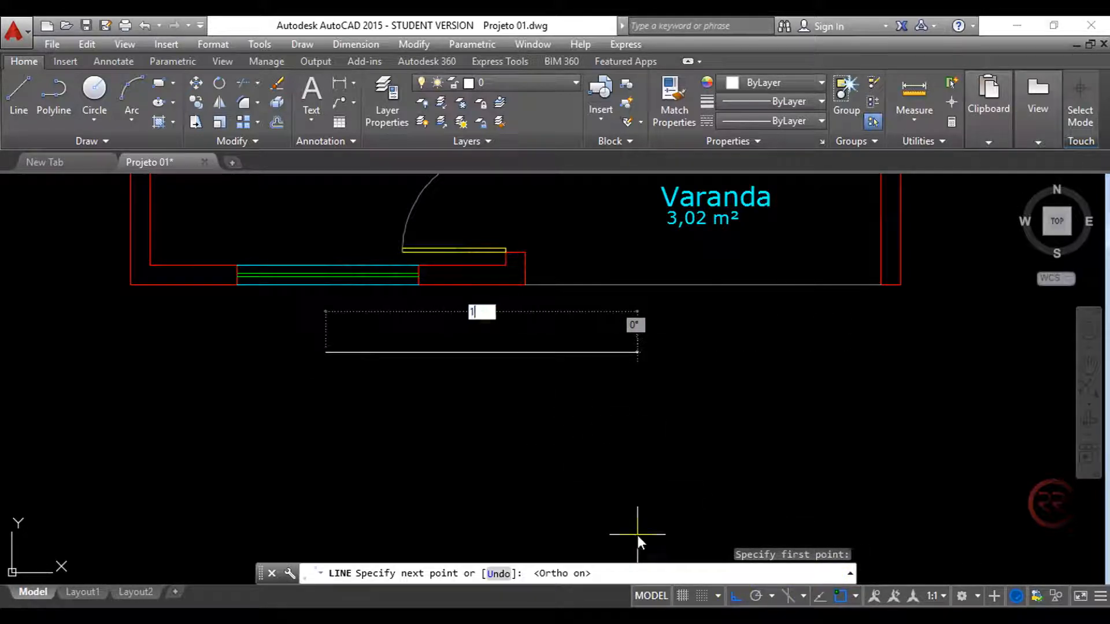
{"action": "key", "text": "Return"}
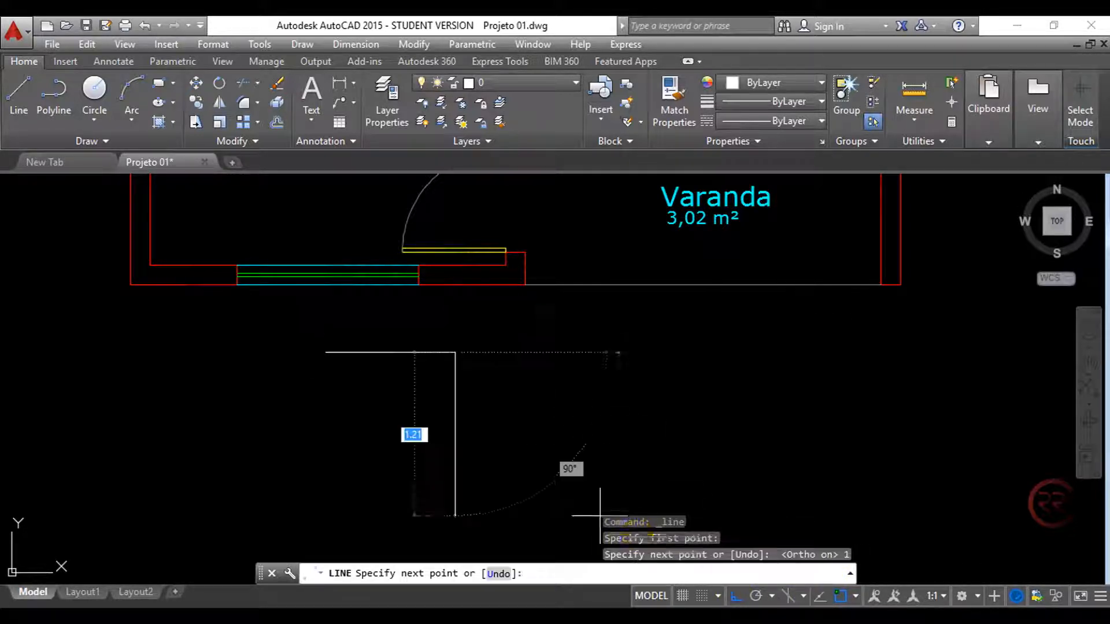
{"action": "key", "text": "Return"}
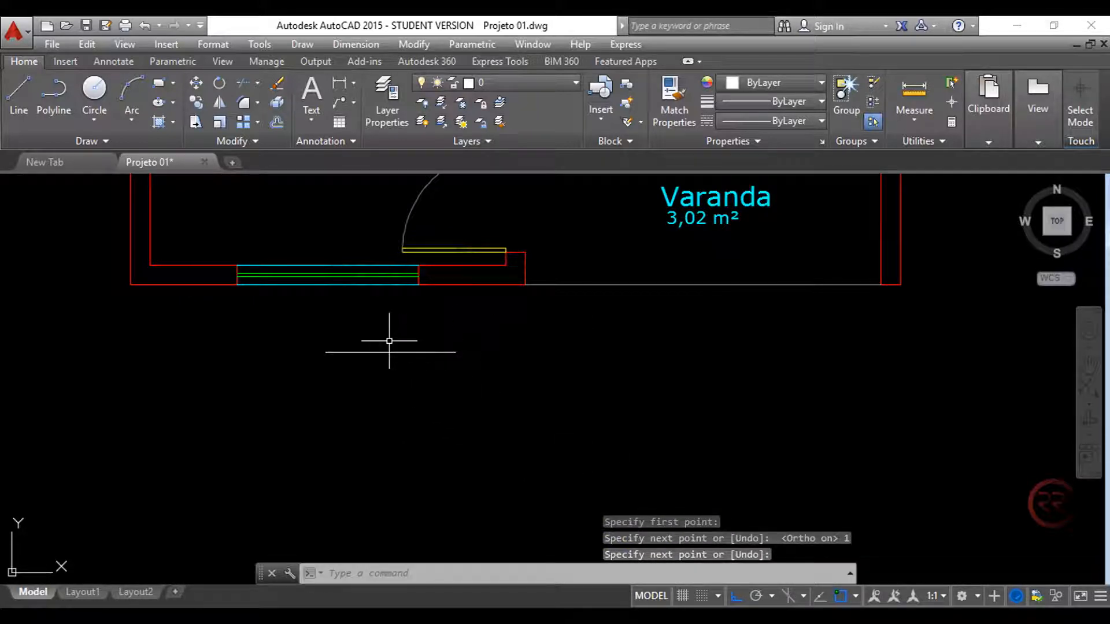
Step: Offset the new horizontal line downward by 0.15
{"action": "type", "text": "o"}
{"action": "key", "text": "Return"}
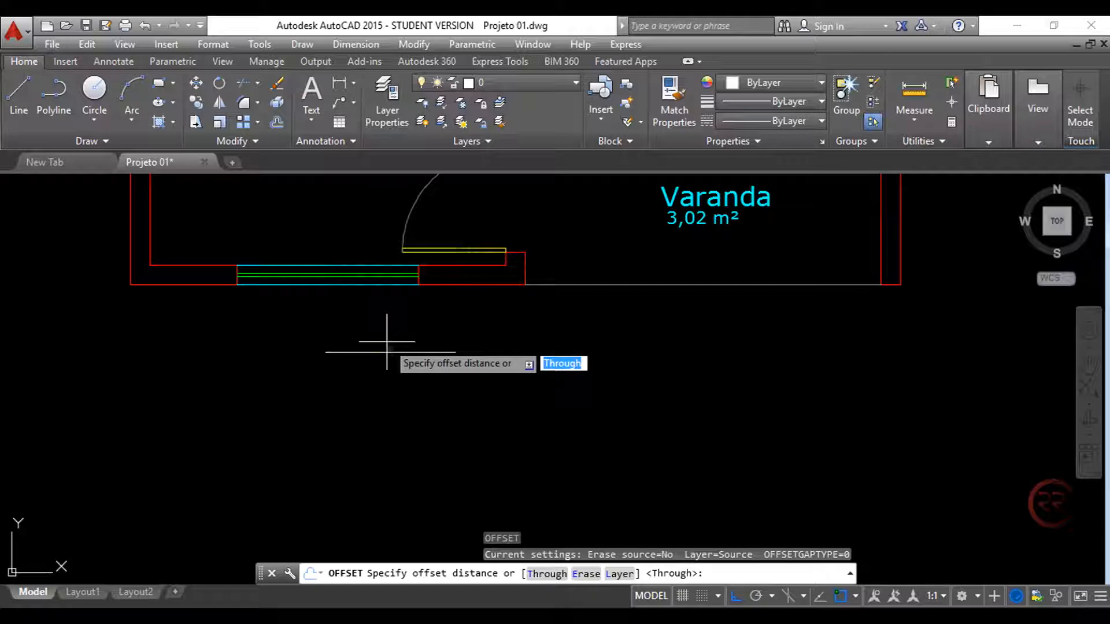
{"action": "type", "text": "0.15"}
{"action": "key", "text": "Return"}
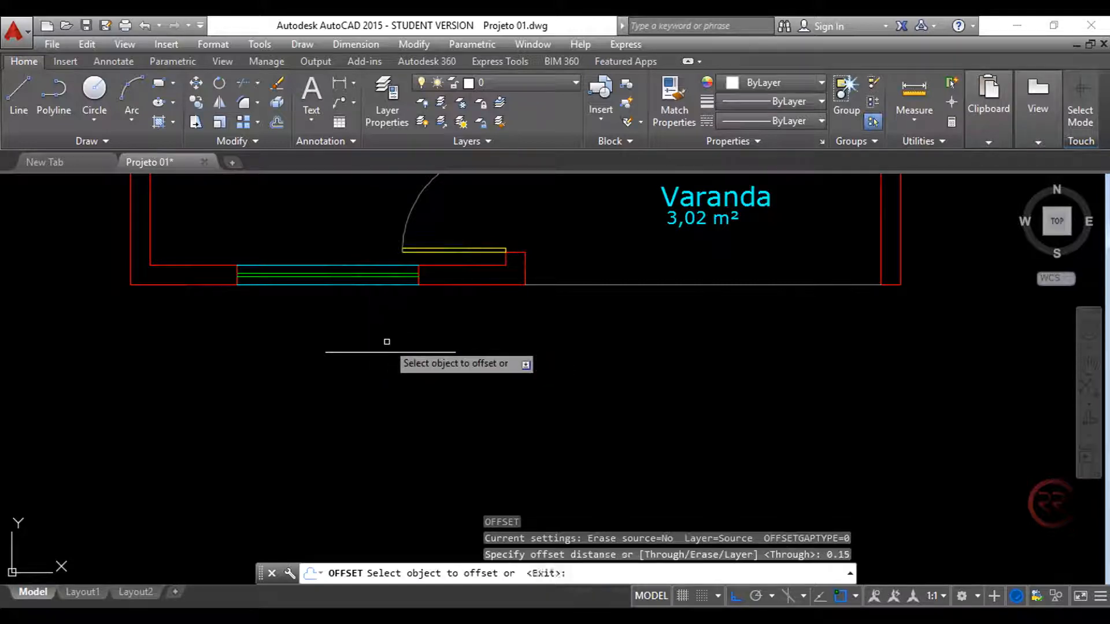
{"action": "left_click", "coordinate": [385, 352]}
{"action": "left_click", "coordinate": [389, 456]}
{"action": "key", "text": "Return"}
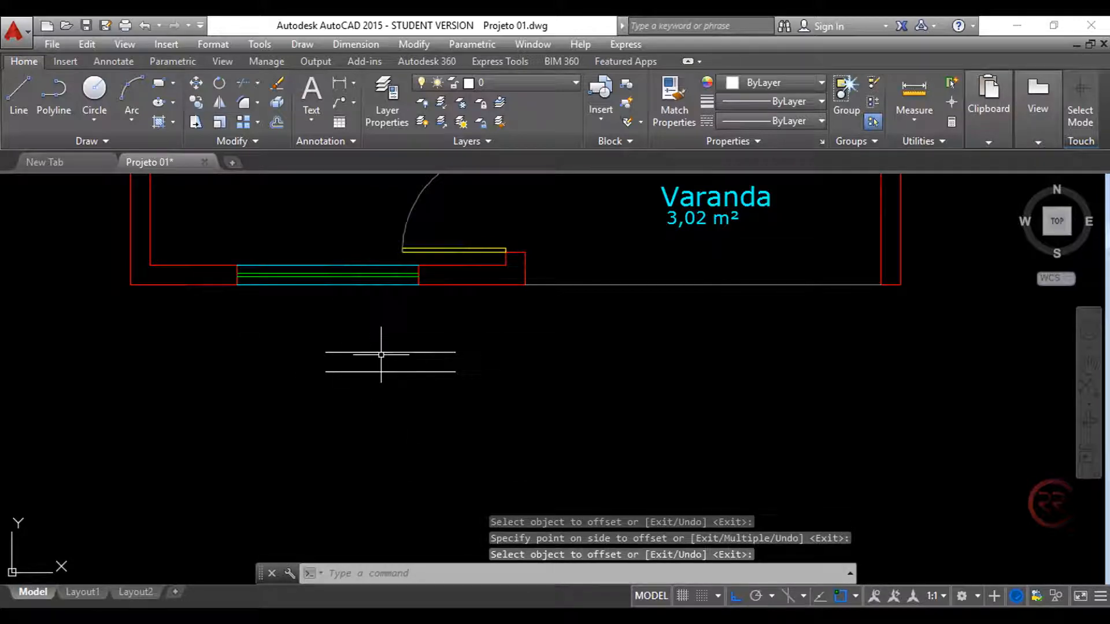
Step: Offset the upper line downward and the lower line upward by 0.06 each to form the window's inner lines
{"action": "scroll", "coordinate": [377, 355], "scroll_direction": "up", "scroll_amount": 4}
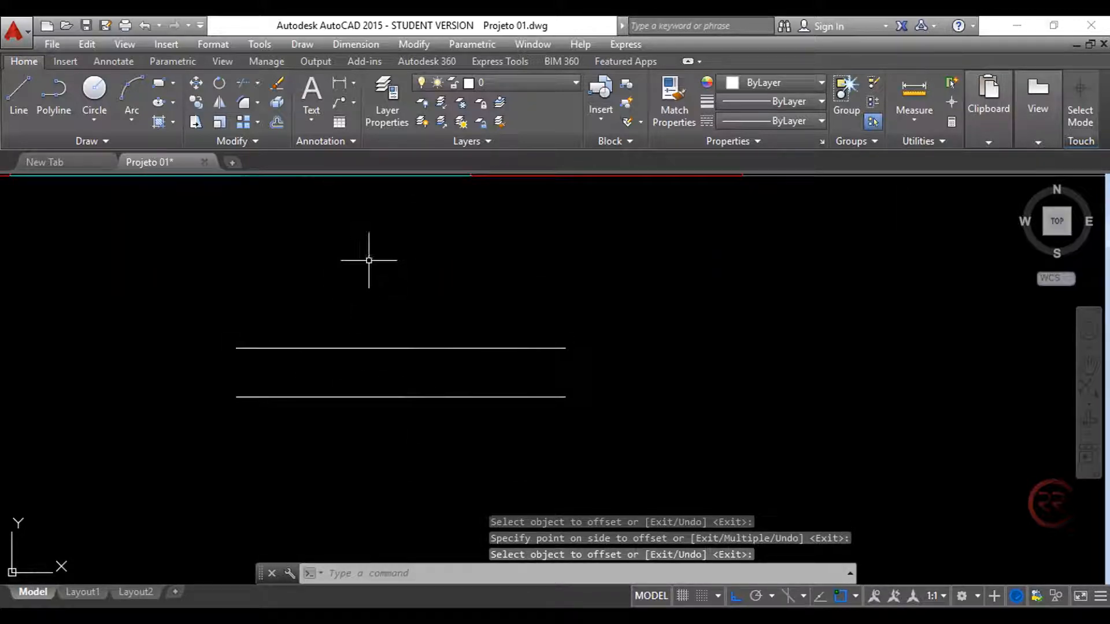
{"action": "type", "text": "o"}
{"action": "key", "text": "Return"}
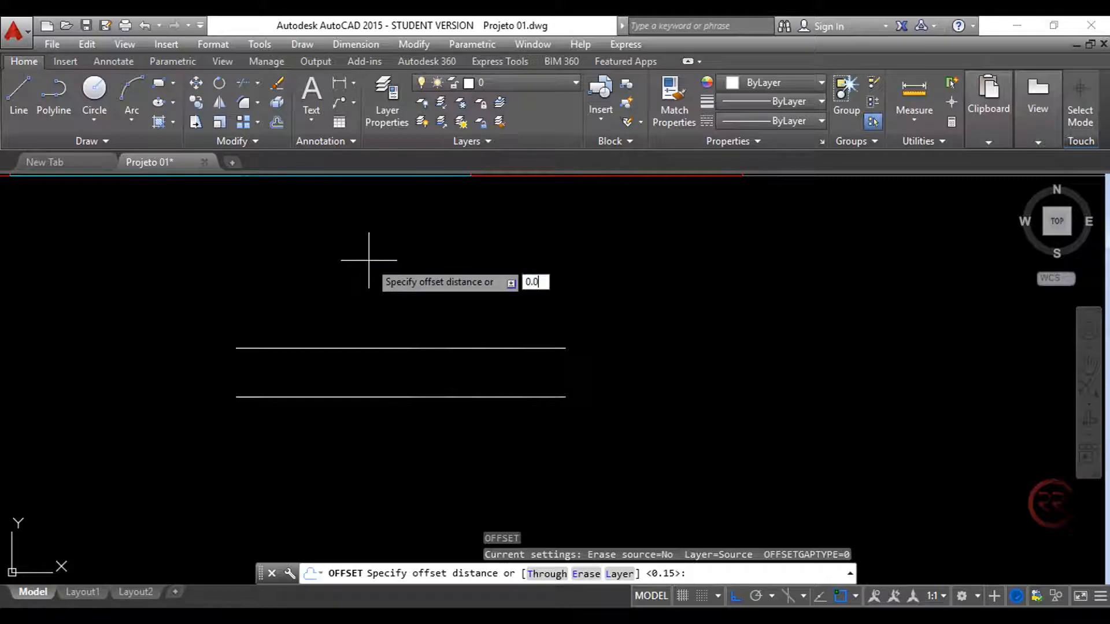
{"action": "type", "text": "0.06"}
{"action": "key", "text": "Return"}
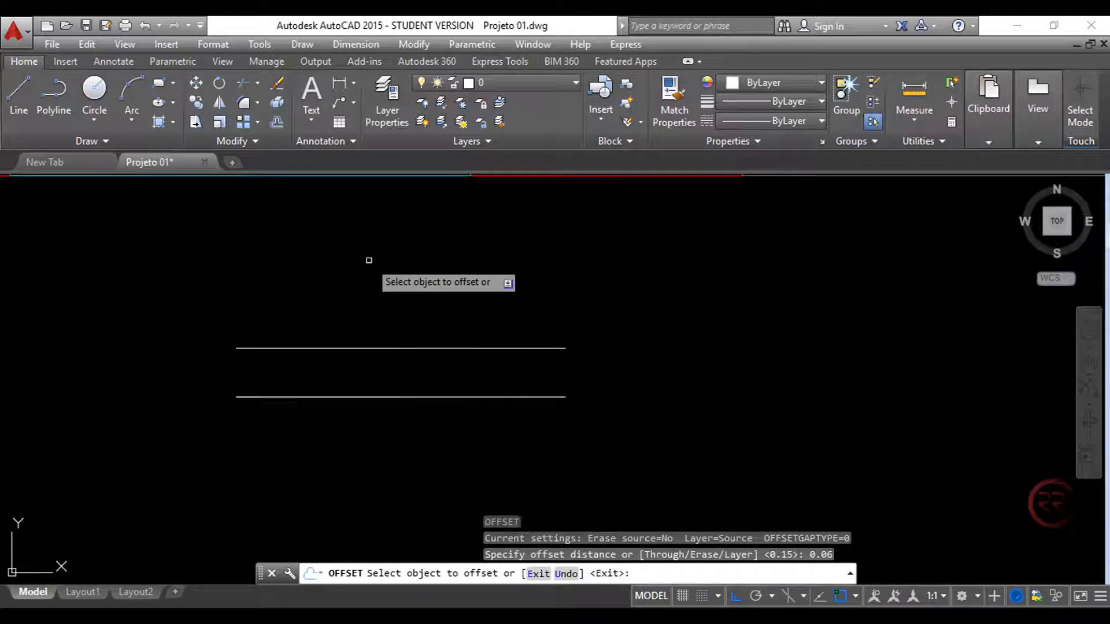
{"action": "left_click", "coordinate": [419, 348]}
{"action": "left_click", "coordinate": [435, 456]}
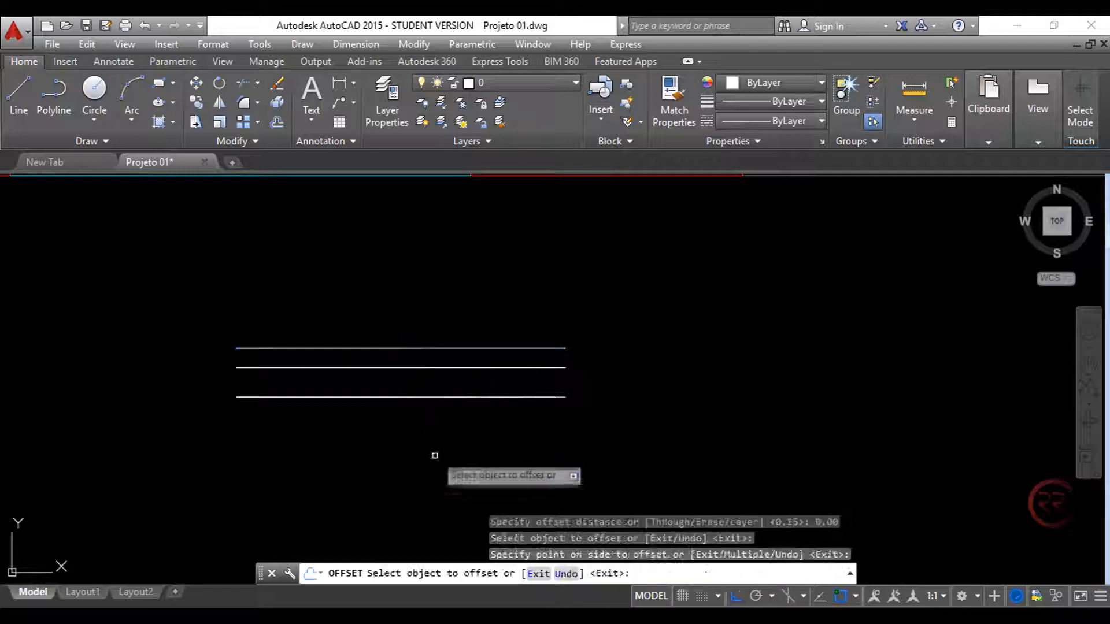
{"action": "left_click", "coordinate": [438, 397]}
{"action": "left_click", "coordinate": [438, 246]}
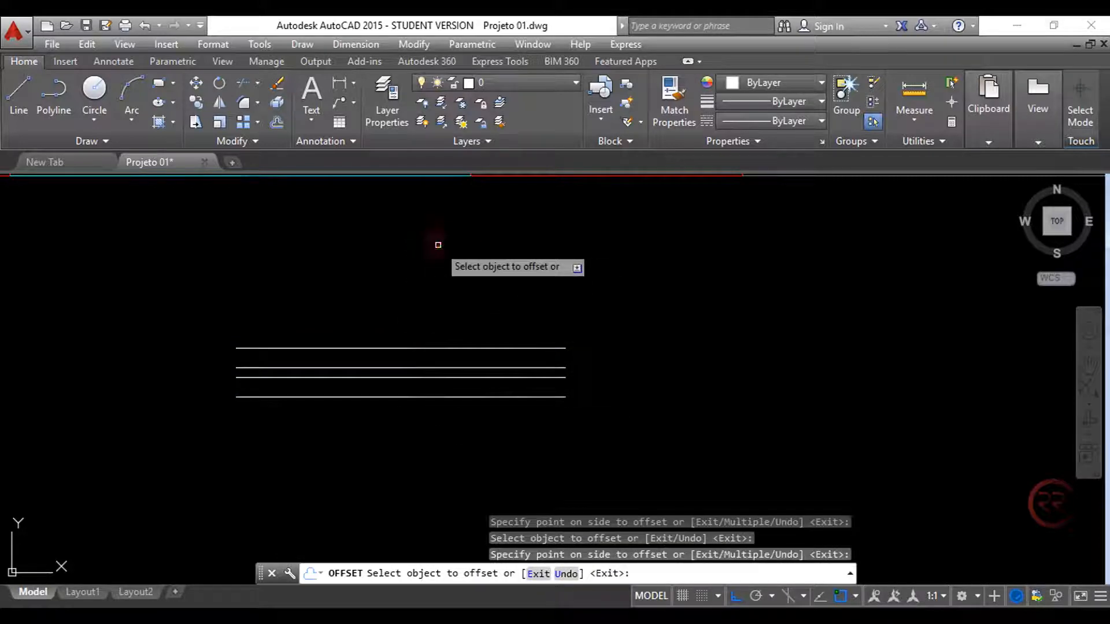
{"action": "key", "text": "Escape"}
{"action": "key", "text": "Escape"}
{"action": "key", "text": "Escape"}
Step: Compare the four-line window symbol with the existing window in the wall above it
{"action": "scroll", "coordinate": [427, 388], "scroll_direction": "down", "scroll_amount": 5}
{"action": "middle_click_drag", "start_coordinate": [422, 379], "coordinate": [422, 416]}
{"action": "scroll", "coordinate": [421, 419], "scroll_direction": "up", "scroll_amount": 1}
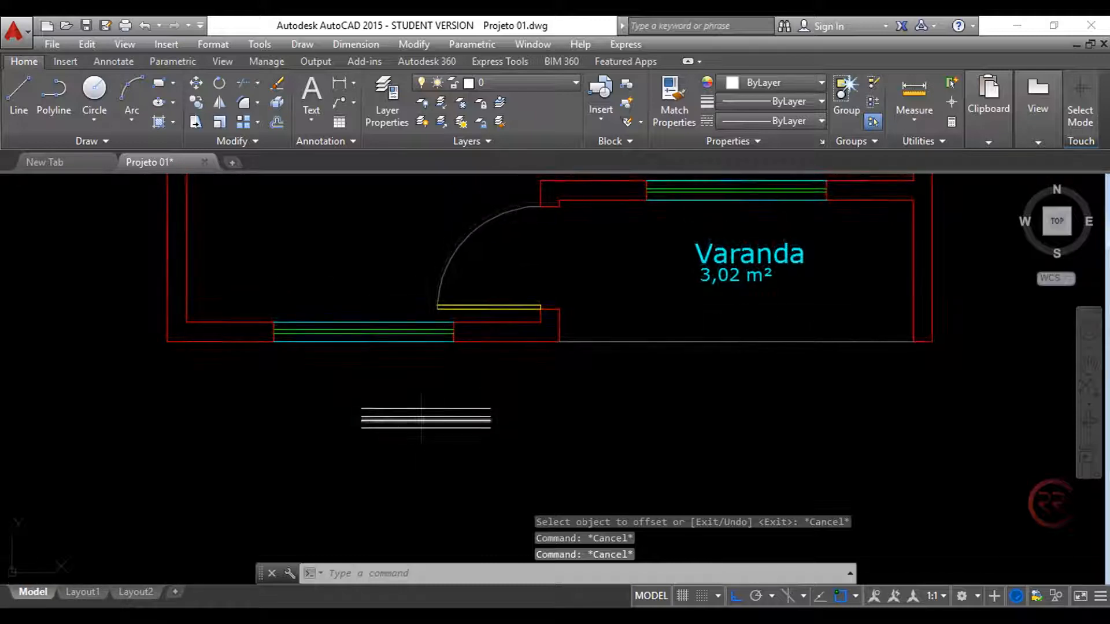
{"action": "scroll", "coordinate": [423, 419], "scroll_direction": "up", "scroll_amount": 2}
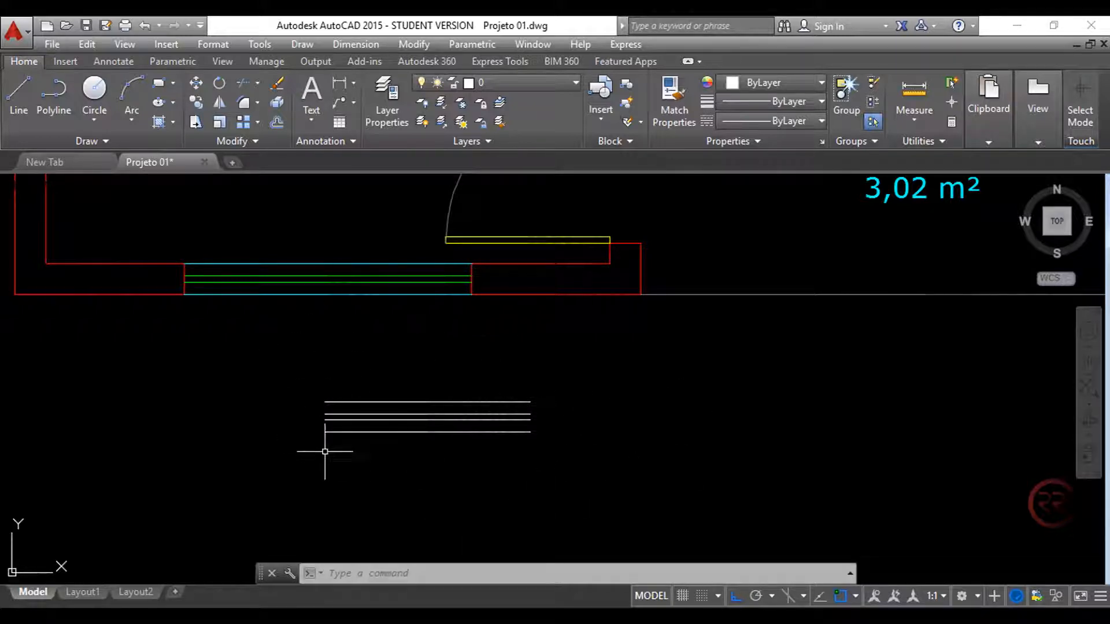
{"action": "middle_click_drag", "start_coordinate": [321, 450], "coordinate": [362, 453]}
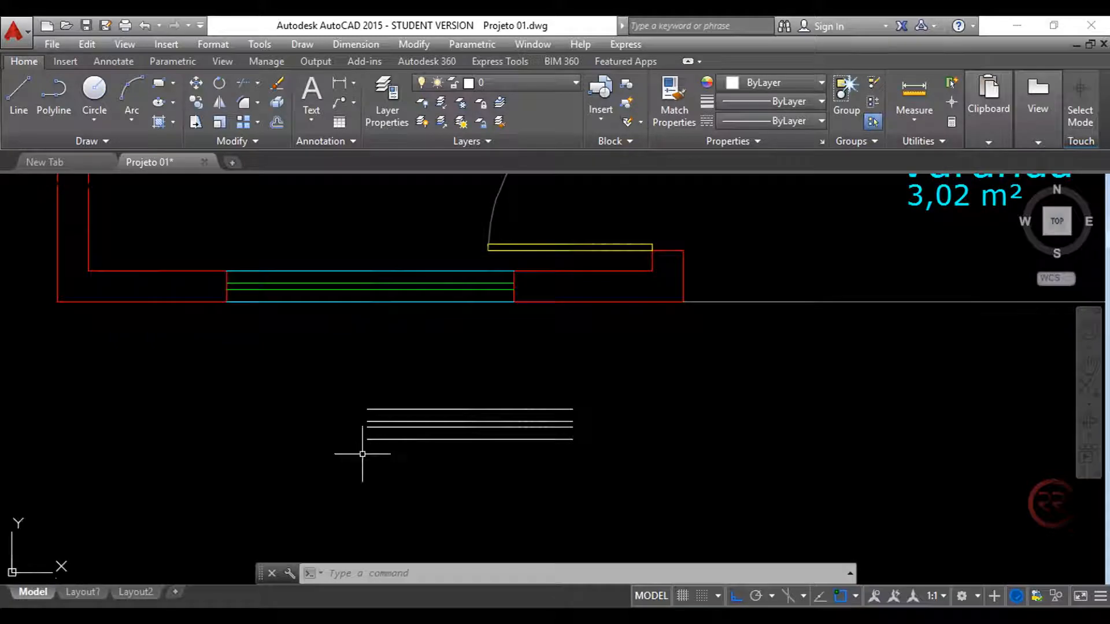
{"action": "middle_click_drag", "start_coordinate": [607, 453], "coordinate": [537, 446]}
{"action": "middle_click_drag", "start_coordinate": [463, 446], "coordinate": [439, 398]}
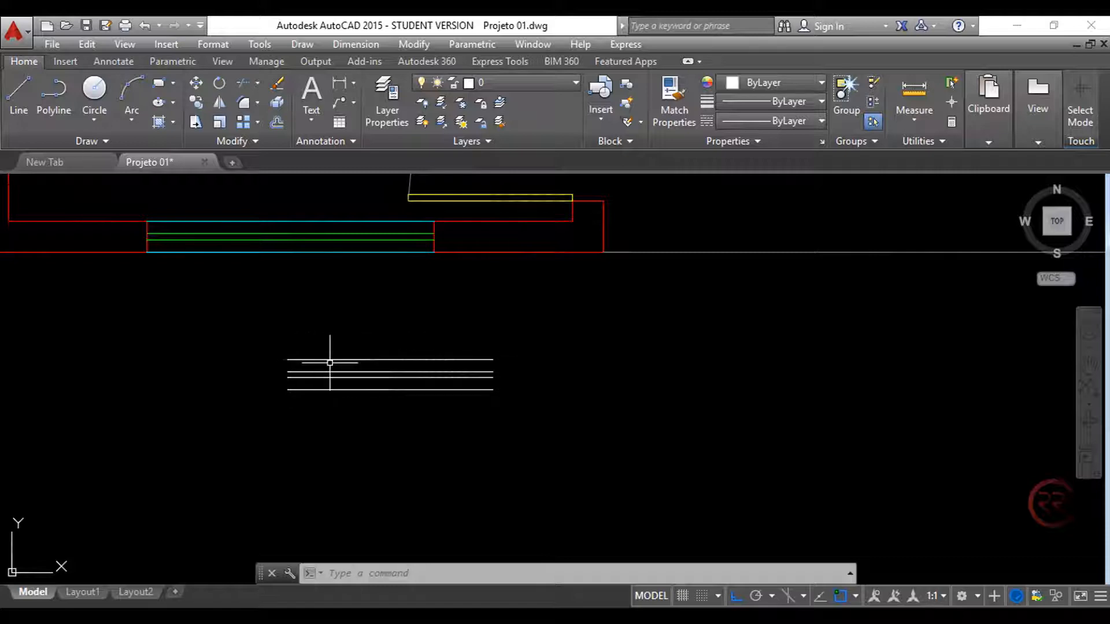
{"action": "middle_click_drag", "start_coordinate": [333, 342], "coordinate": [339, 342]}
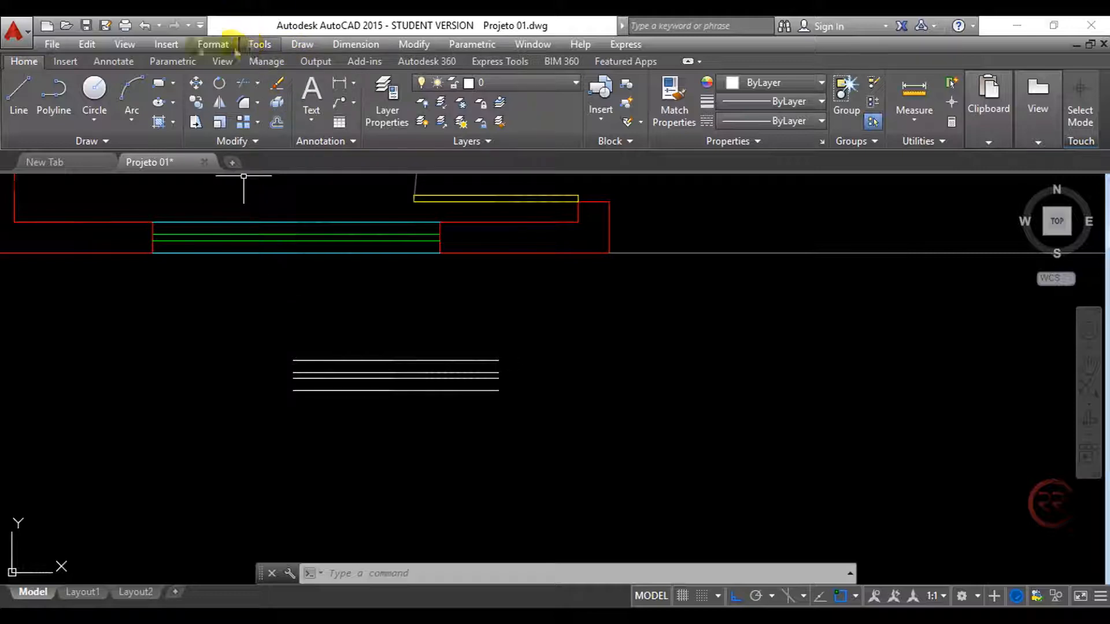
{"action": "left_click", "coordinate": [302, 45]}
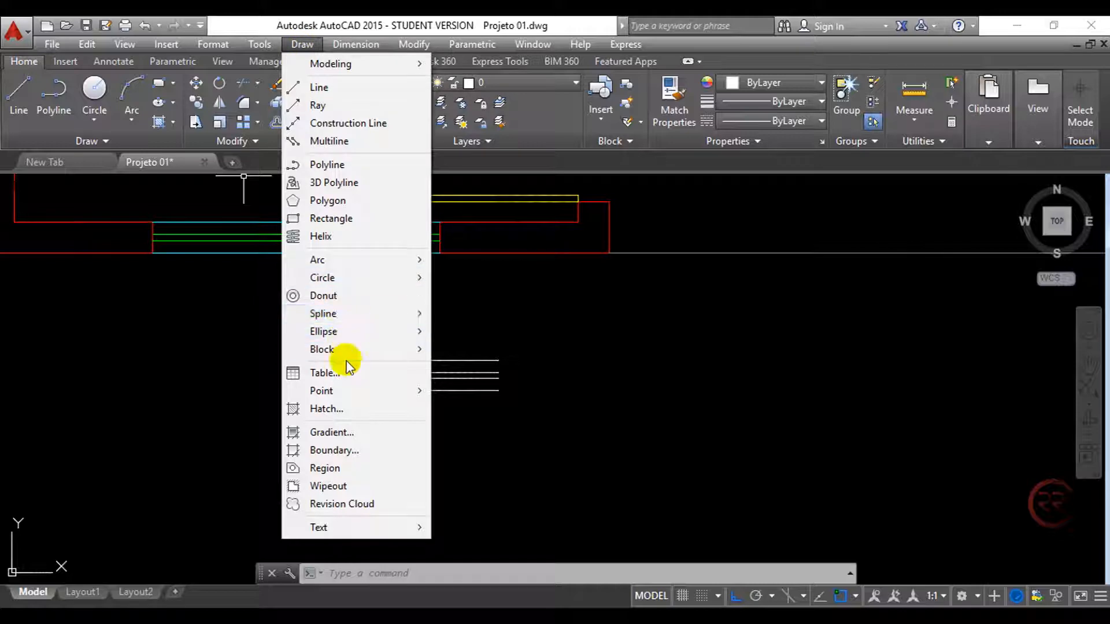
{"action": "mouse_move", "coordinate": [338, 357]}
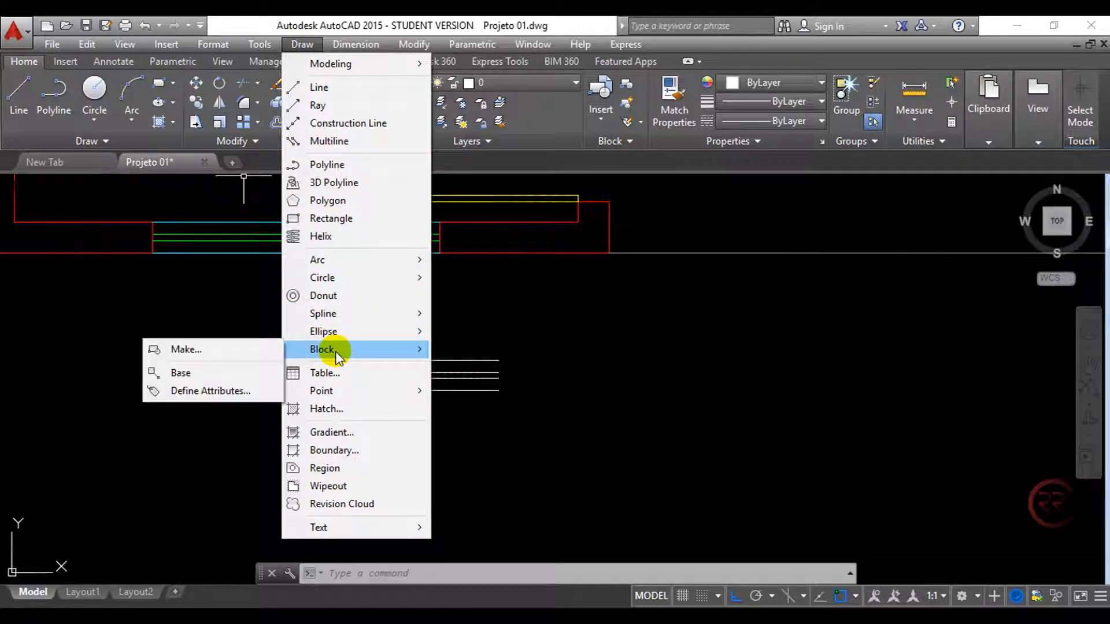
{"action": "key", "text": "Escape"}
{"action": "key", "text": "Escape"}
{"action": "left_click", "coordinate": [335, 311]}
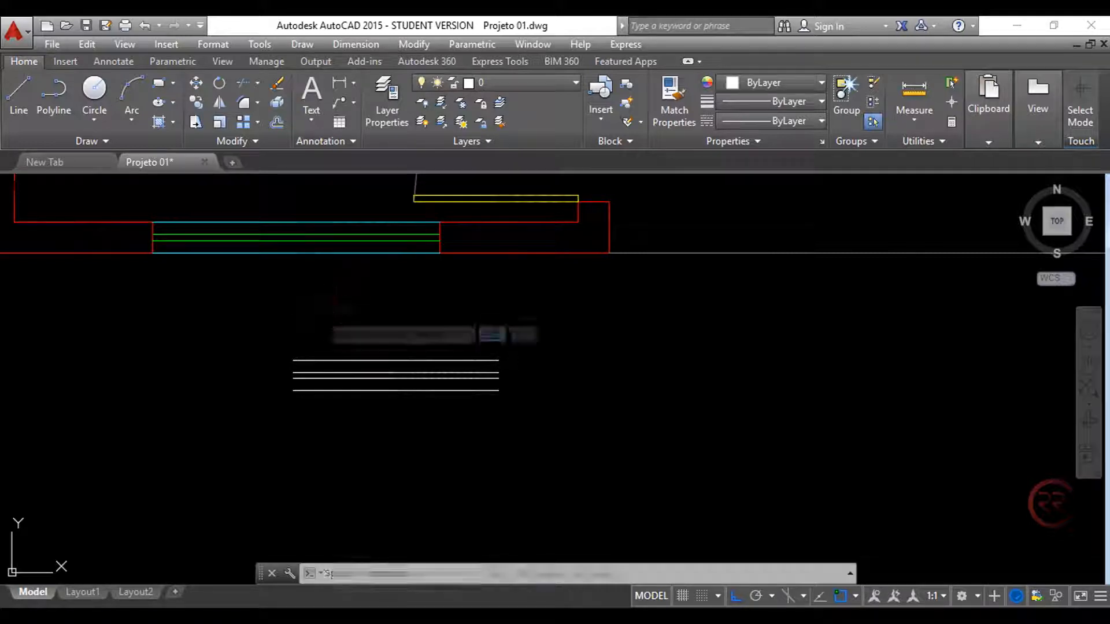
{"action": "key", "text": "Escape"}
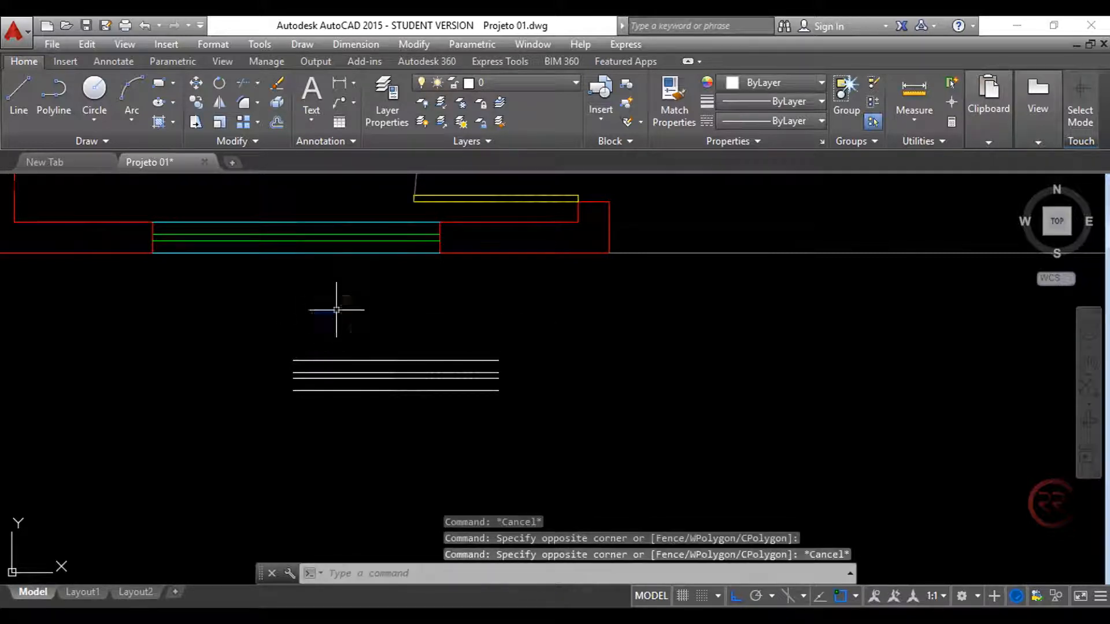
{"action": "key", "text": "Escape"}
Step: Start a new block definition and name it Janela Baixa
{"action": "type", "text": "B"}
{"action": "key", "text": "Return"}
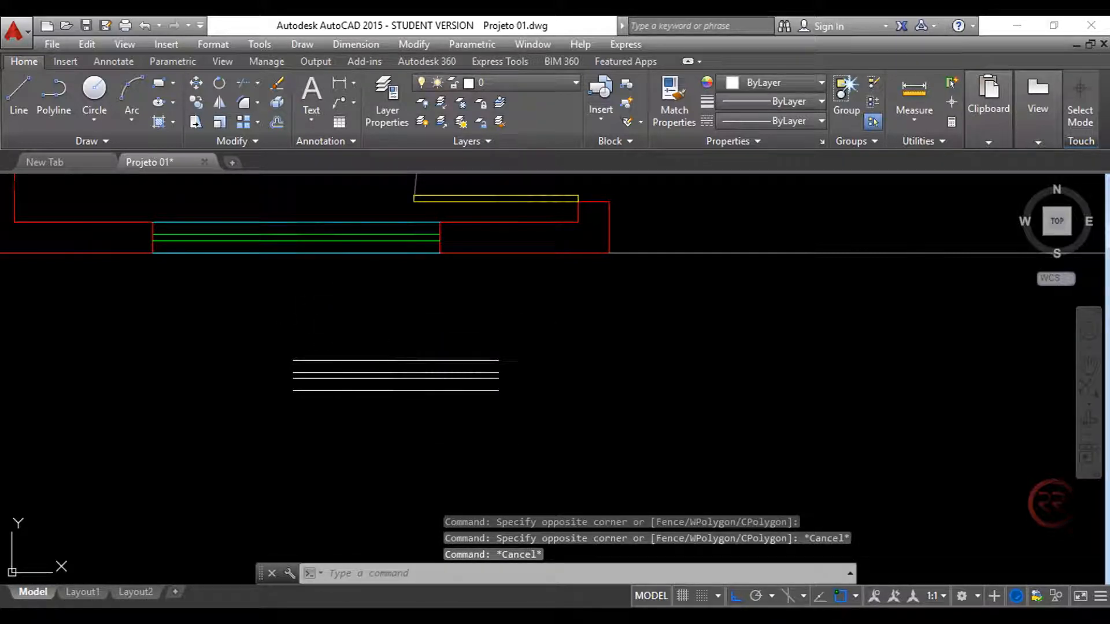
{"action": "left_click_drag", "start_coordinate": [706, 214], "coordinate": [638, 220]}
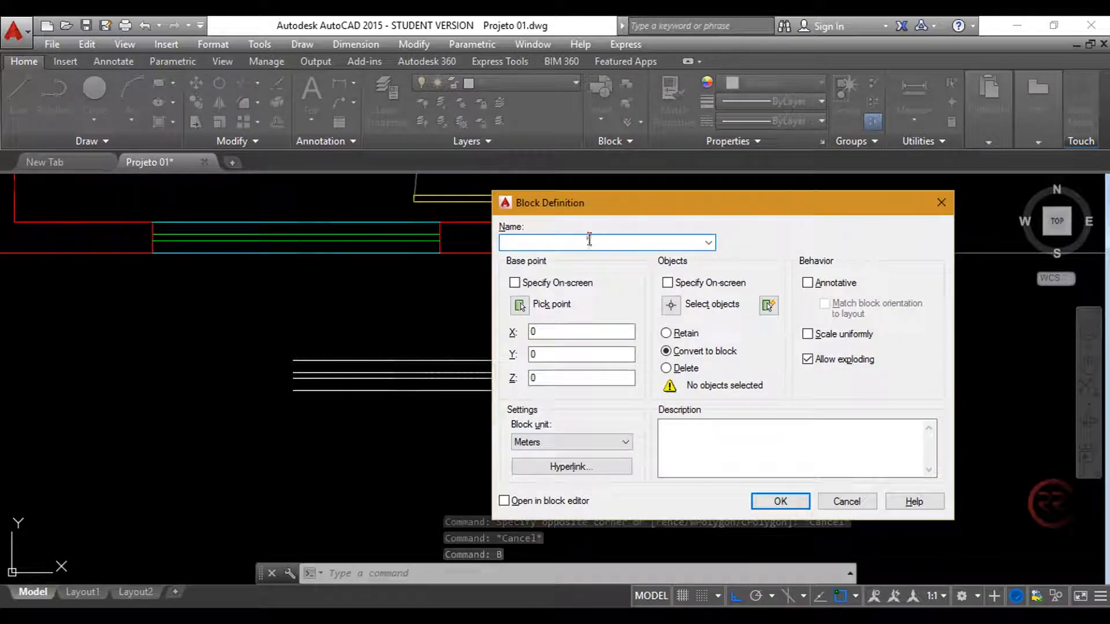
{"action": "type", "text": "Janela Baixa"}
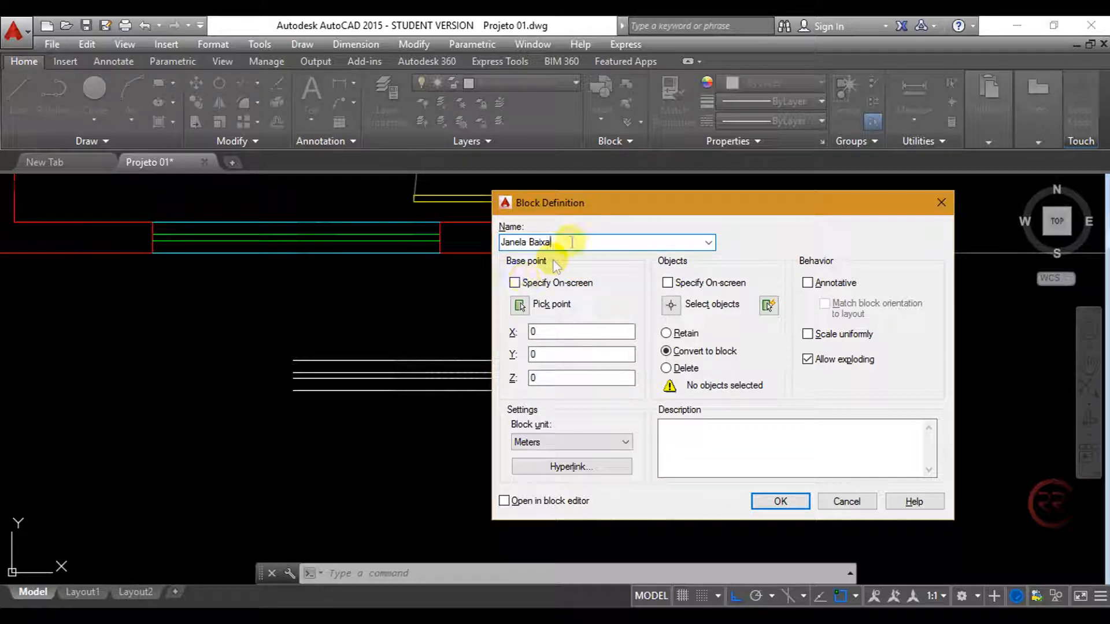
{"action": "left_click_drag", "start_coordinate": [601, 212], "coordinate": [624, 223]}
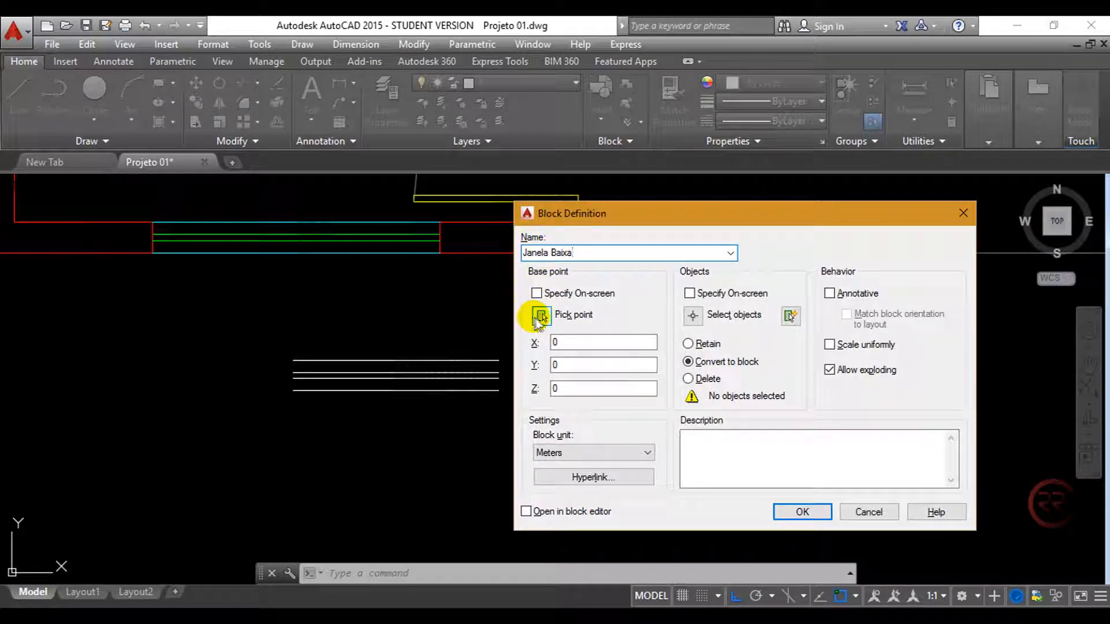
Step: Set the block's base point at the left end of the lowest line and select all four window lines as its objects
{"action": "left_click", "coordinate": [542, 316]}
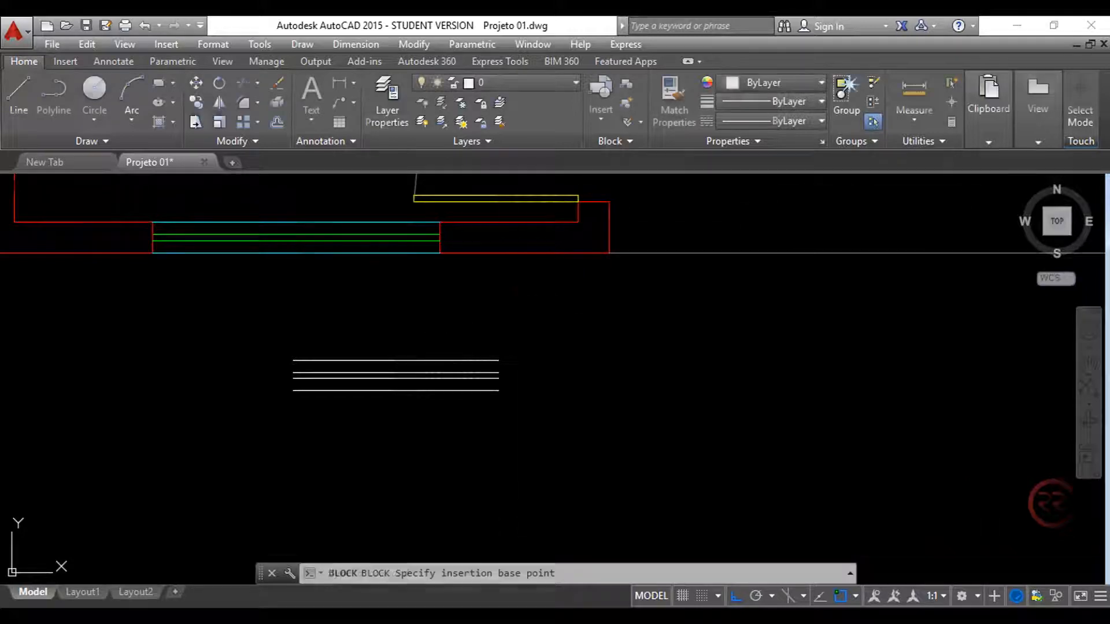
{"action": "left_click", "coordinate": [294, 390]}
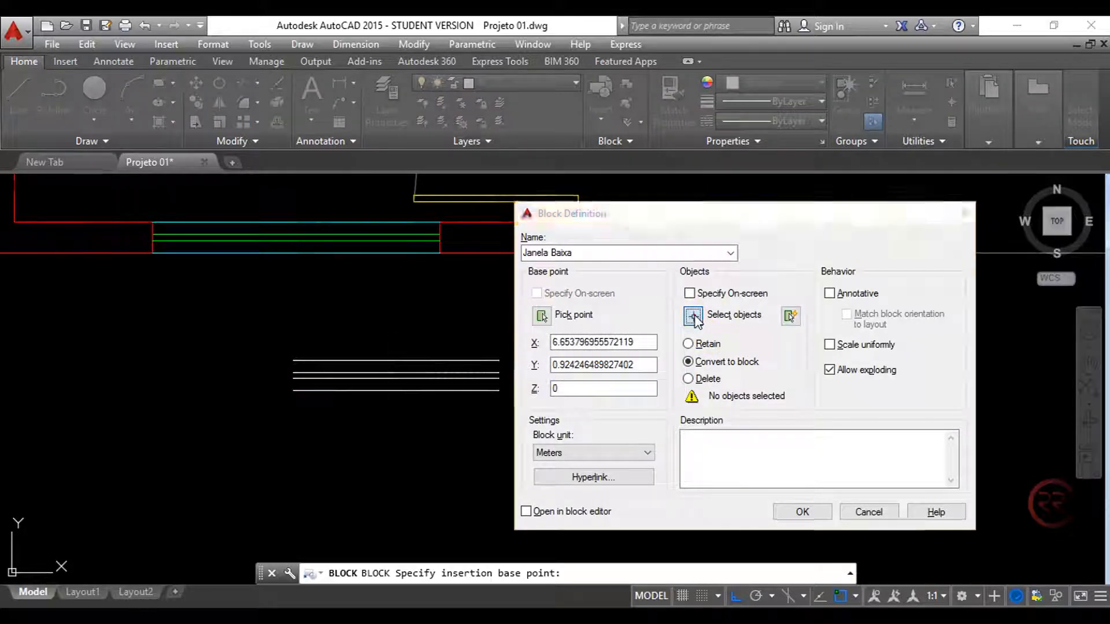
{"action": "left_click", "coordinate": [692, 317]}
{"action": "left_click", "coordinate": [606, 310]}
{"action": "left_click", "coordinate": [286, 426]}
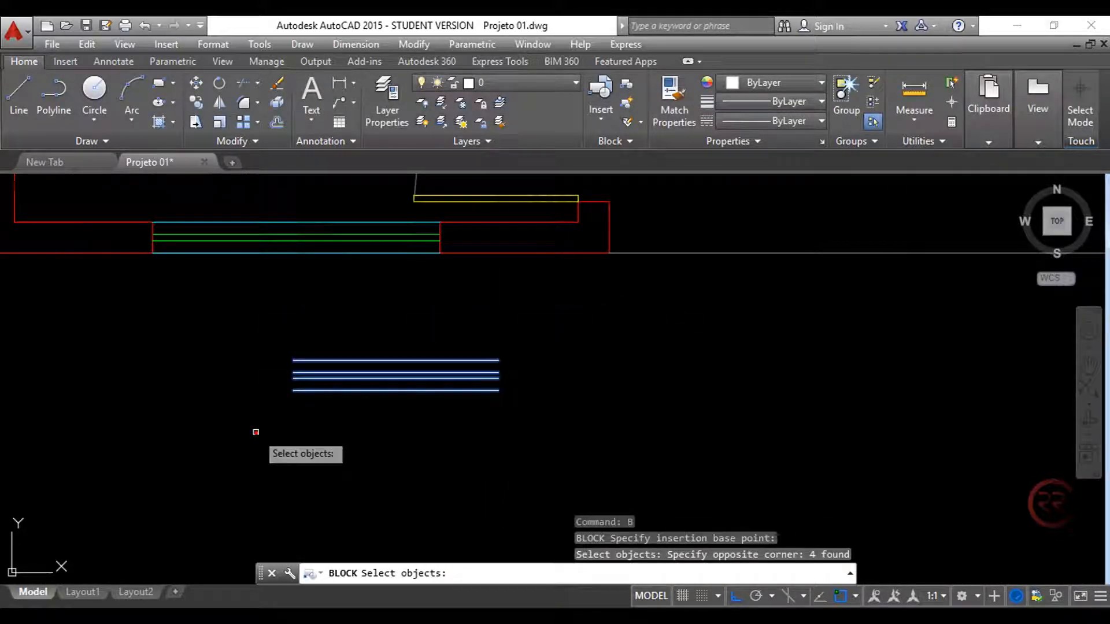
{"action": "key", "text": "Return"}
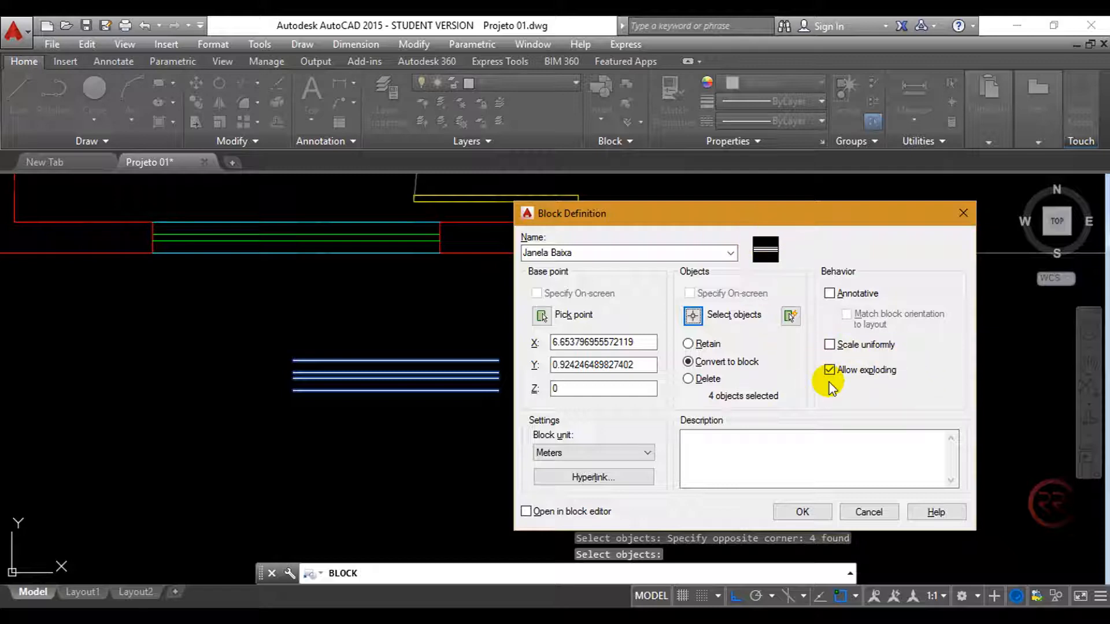
Step: Create the Janela Baixa block from the four window lines, check that it selects as one object, and clear the selection
{"action": "left_click", "coordinate": [802, 513]}
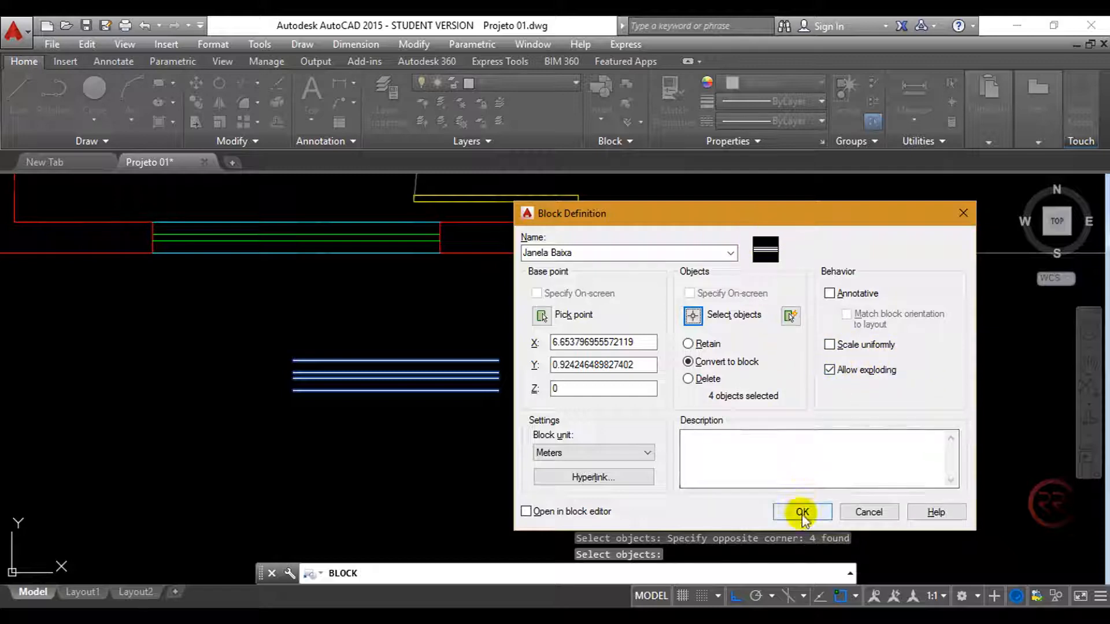
{"action": "left_click", "coordinate": [418, 392]}
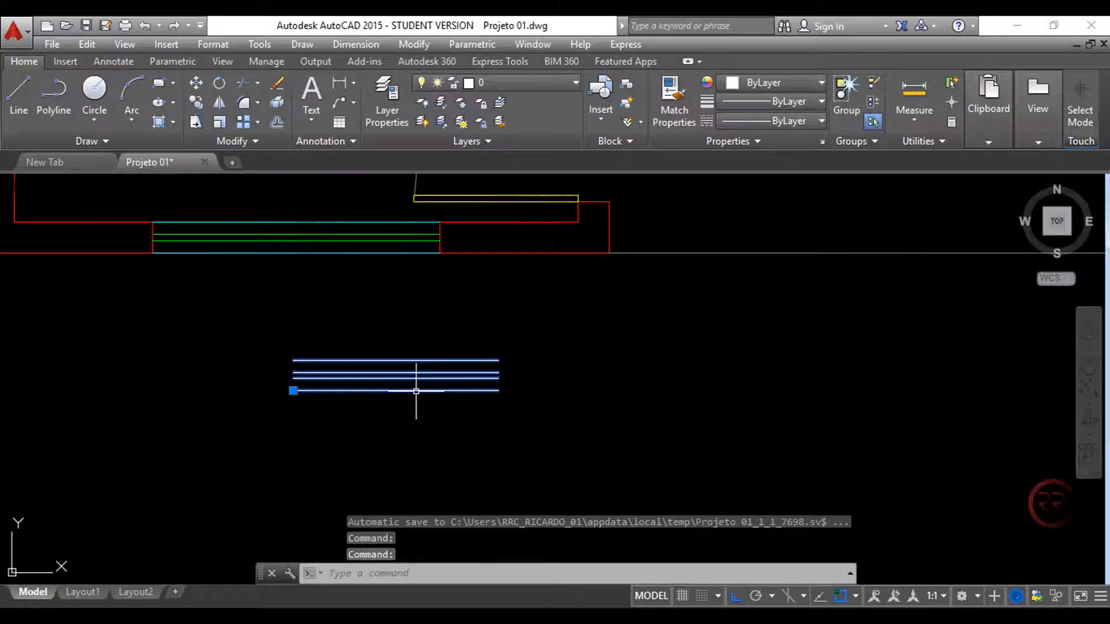
{"action": "key", "text": "Escape"}
{"action": "key", "text": "Escape"}
{"action": "key", "text": "Escape"}
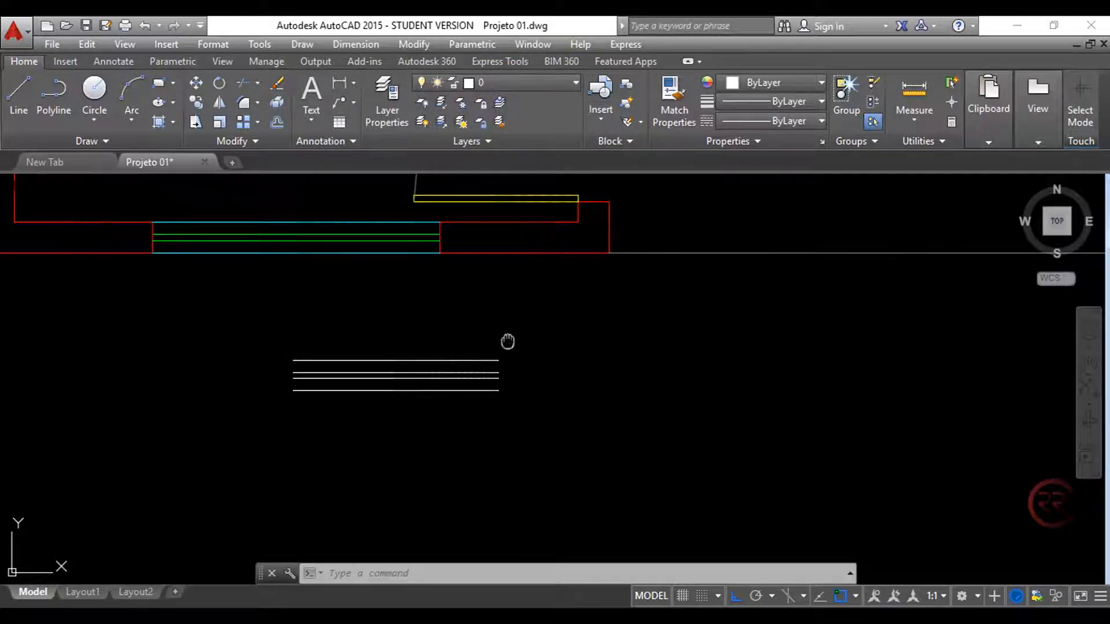
Step: Delete the four lines of the existing window in the wall above the block, leaving the wall opening empty
{"action": "middle_click_drag", "start_coordinate": [508, 342], "coordinate": [536, 362]}
{"action": "mouse_move", "coordinate": [436, 330]}
{"action": "middle_mouse_down"}
{"action": "mouse_move", "coordinate": [529, 386]}
{"action": "mouse_move", "coordinate": [478, 411]}
{"action": "mouse_move", "coordinate": [491, 435]}
{"action": "middle_mouse_up"}
{"action": "left_click", "coordinate": [476, 419]}
{"action": "left_click", "coordinate": [403, 297]}
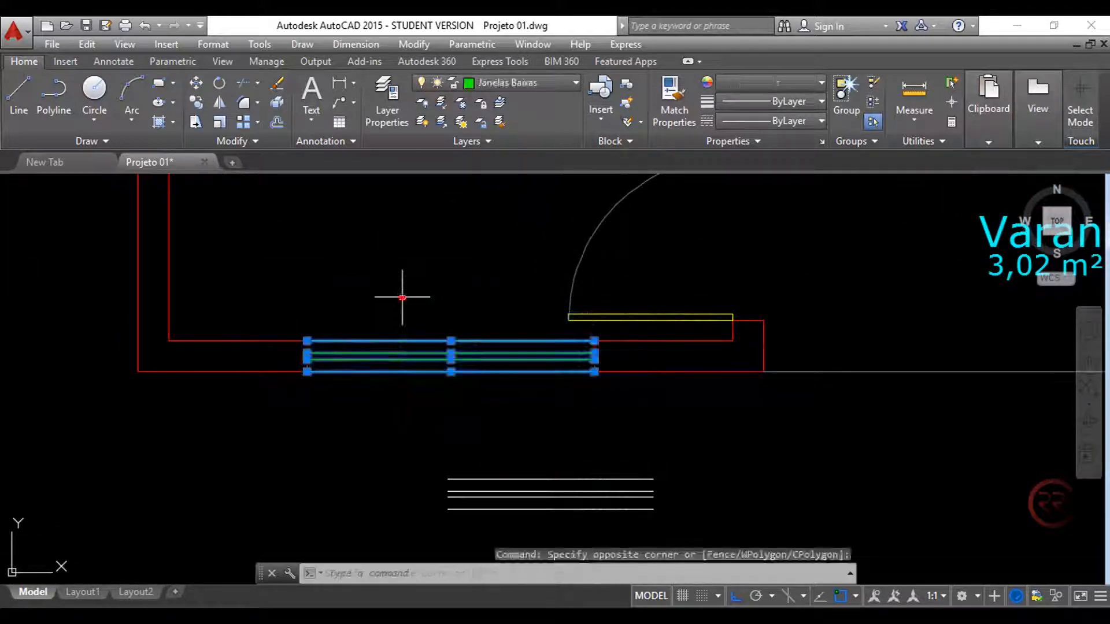
{"action": "key", "text": "Delete"}
{"action": "middle_click_drag", "start_coordinate": [404, 322], "coordinate": [381, 314]}
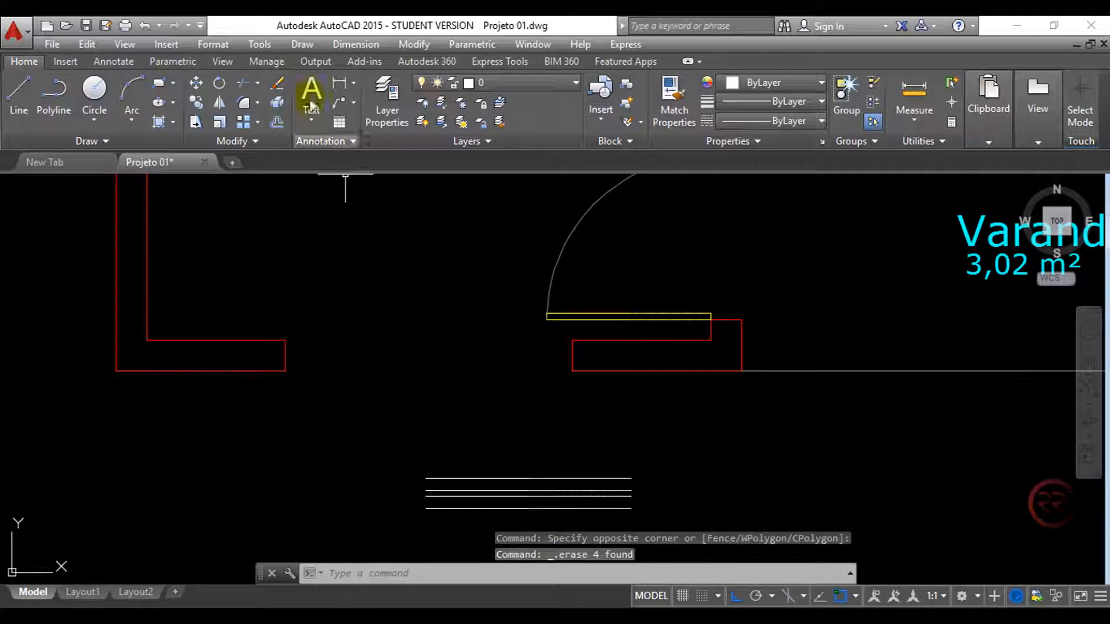
Step: Start inserting the Janela Baixa block with its insertion point specified on screen
{"action": "left_click", "coordinate": [168, 45]}
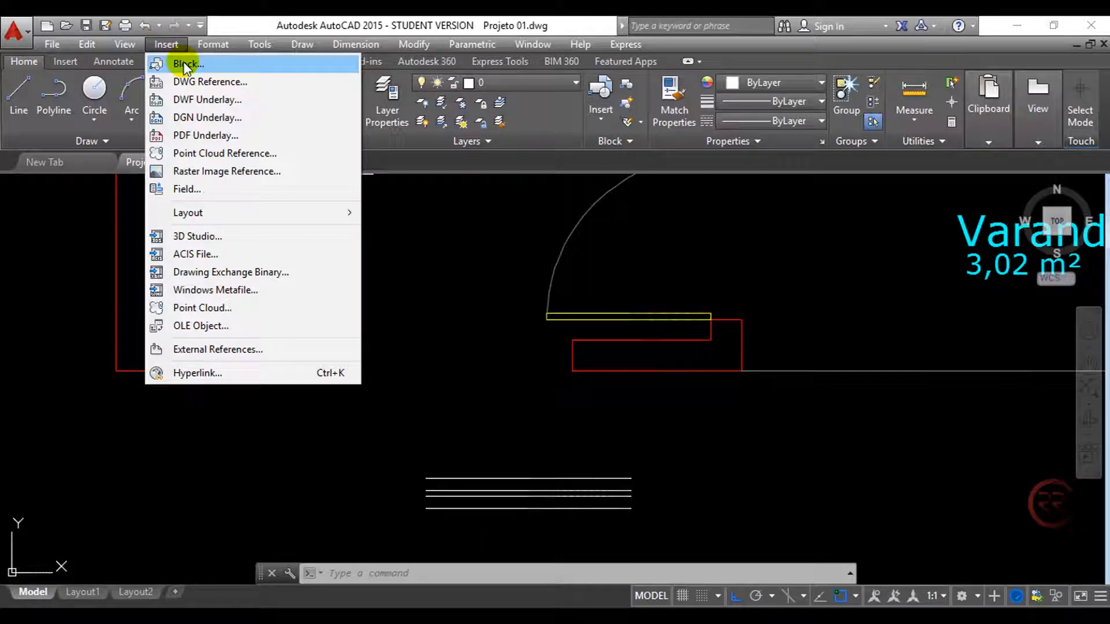
{"action": "left_click", "coordinate": [322, 268]}
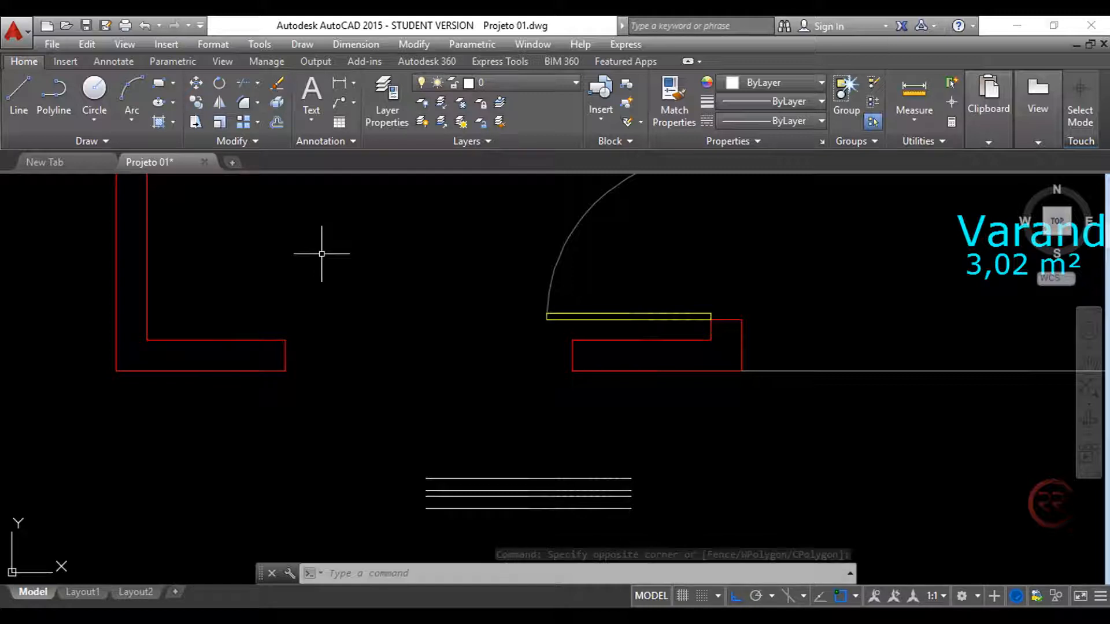
{"action": "type", "text": "i"}
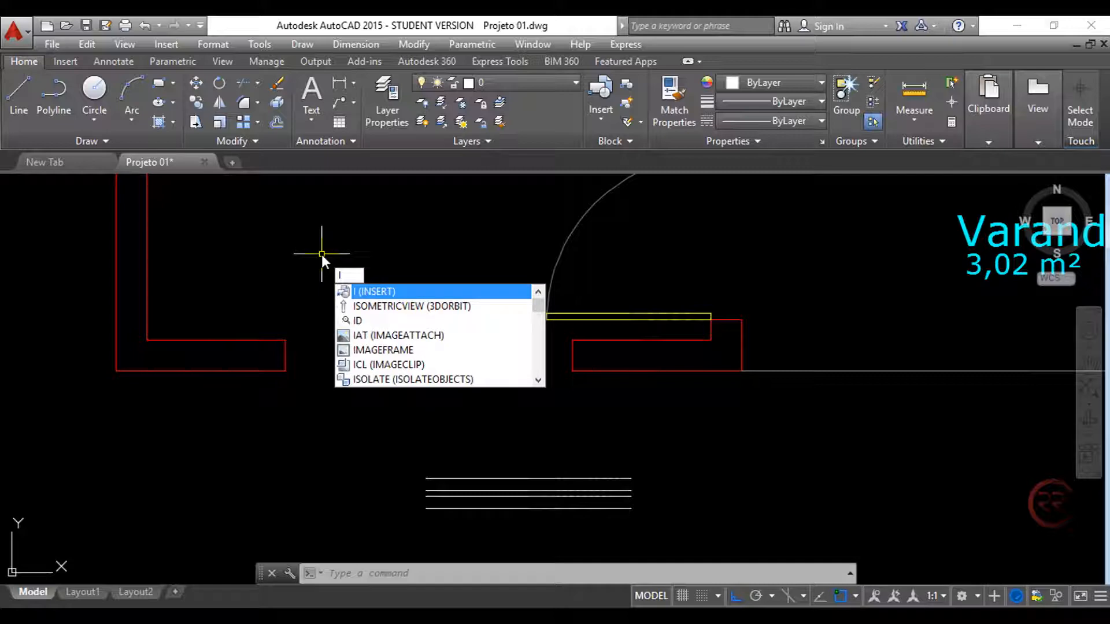
{"action": "key", "text": "Return"}
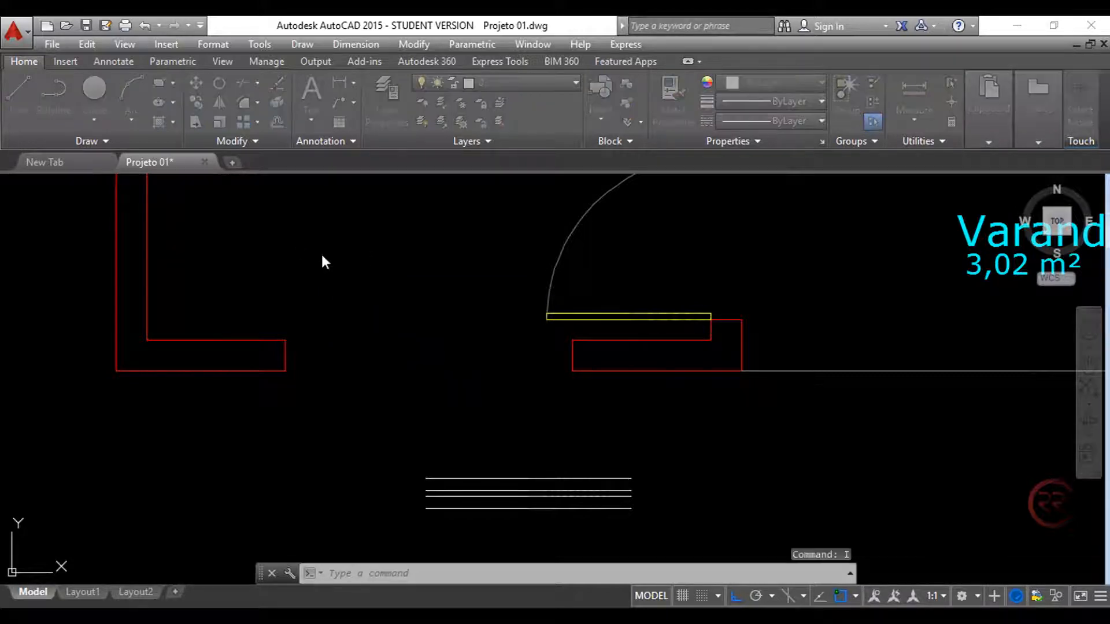
{"action": "left_click_drag", "start_coordinate": [625, 129], "coordinate": [580, 140]}
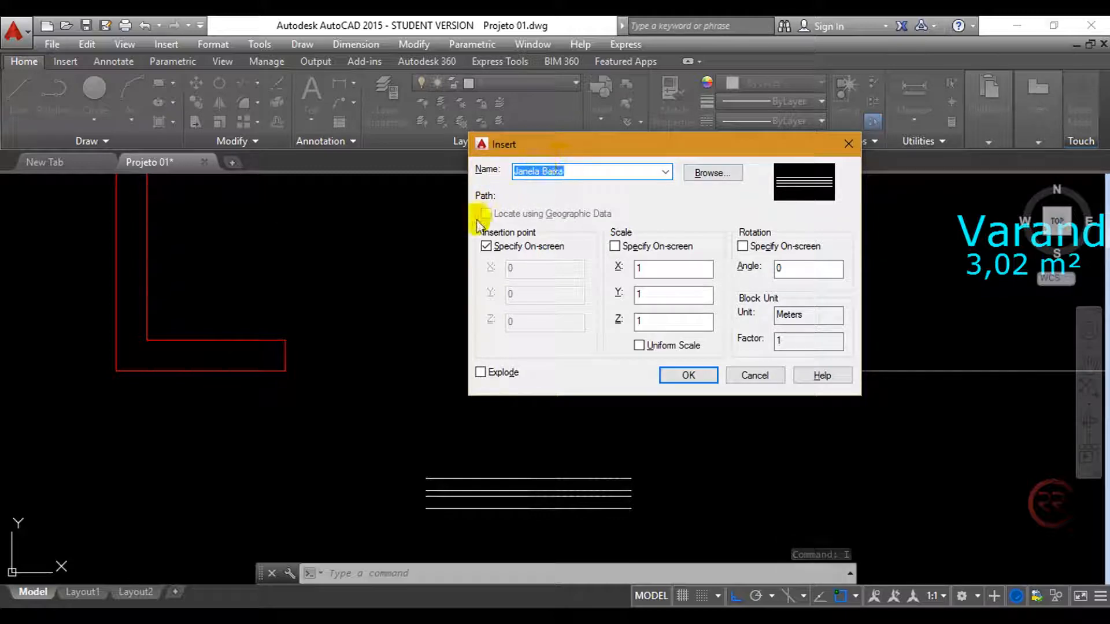
{"action": "left_click", "coordinate": [486, 247]}
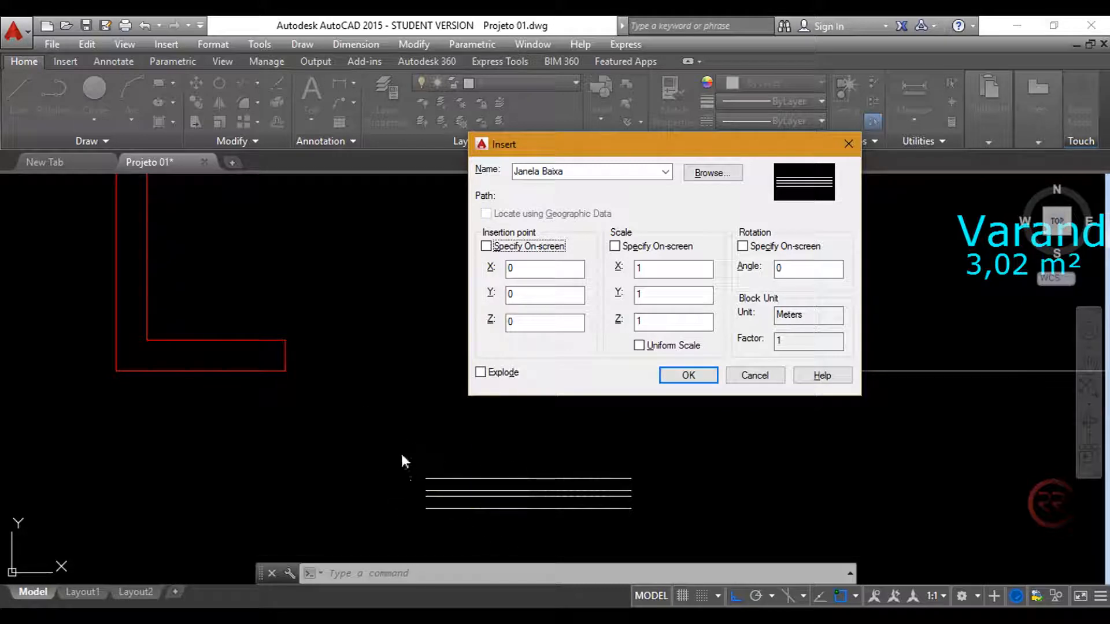
{"action": "left_click", "coordinate": [486, 247]}
{"action": "left_click_drag", "start_coordinate": [581, 150], "coordinate": [658, 142]}
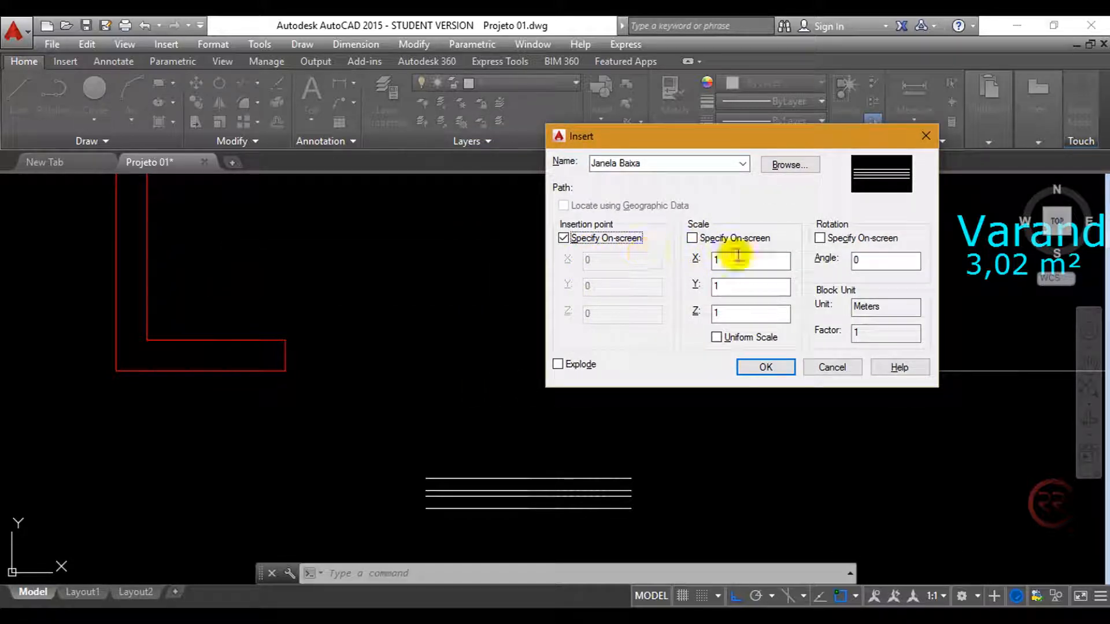
{"action": "left_click_drag", "start_coordinate": [749, 128], "coordinate": [824, 166]}
Step: Set the block's X scale to 1.4 and place it at the lower-left corner of the empty wall opening
{"action": "double_click", "coordinate": [827, 288]}
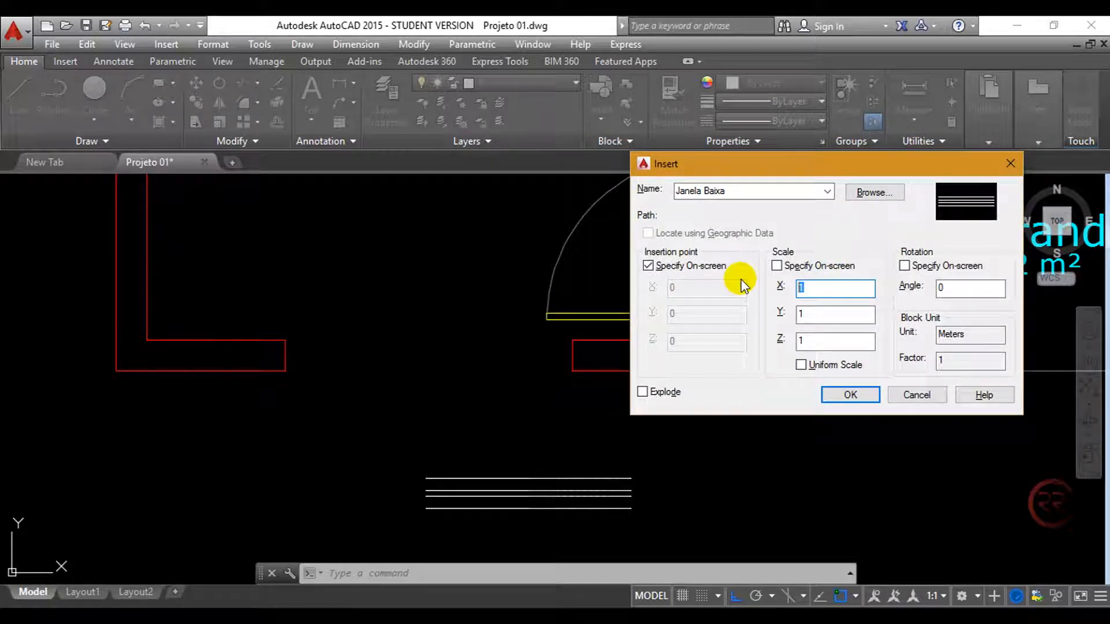
{"action": "left_click", "coordinate": [821, 289]}
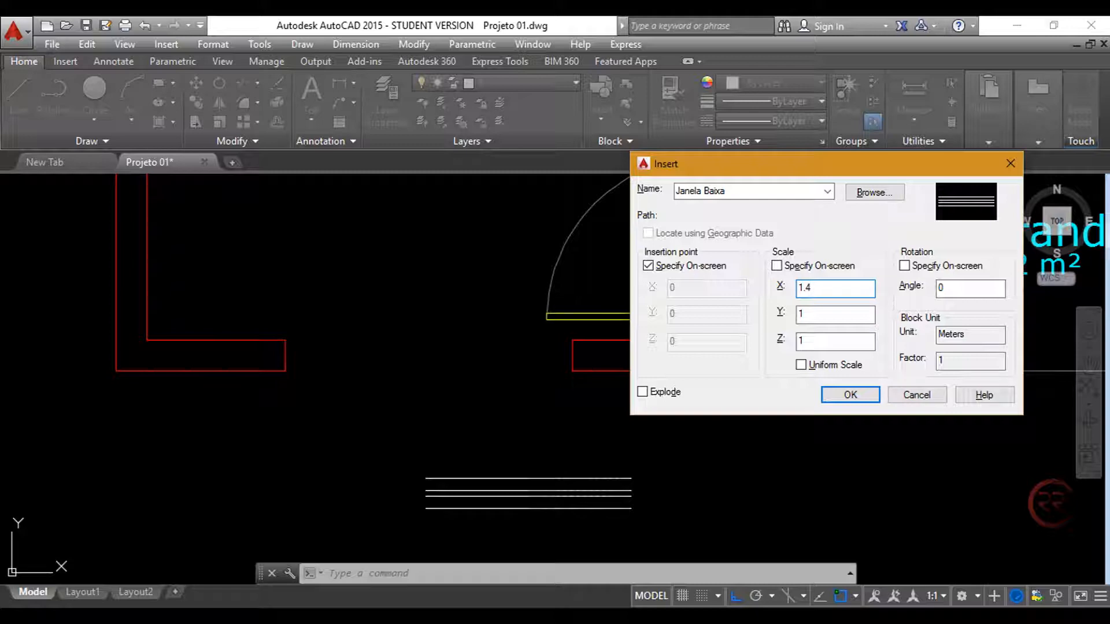
{"action": "left_click", "coordinate": [838, 398]}
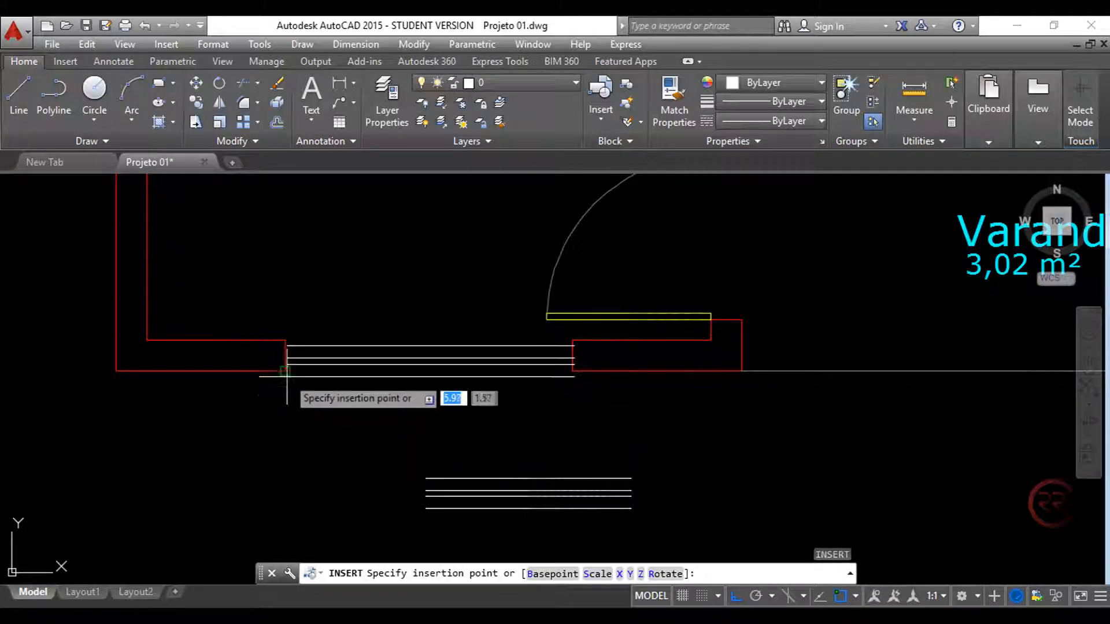
{"action": "left_click", "coordinate": [285, 371]}
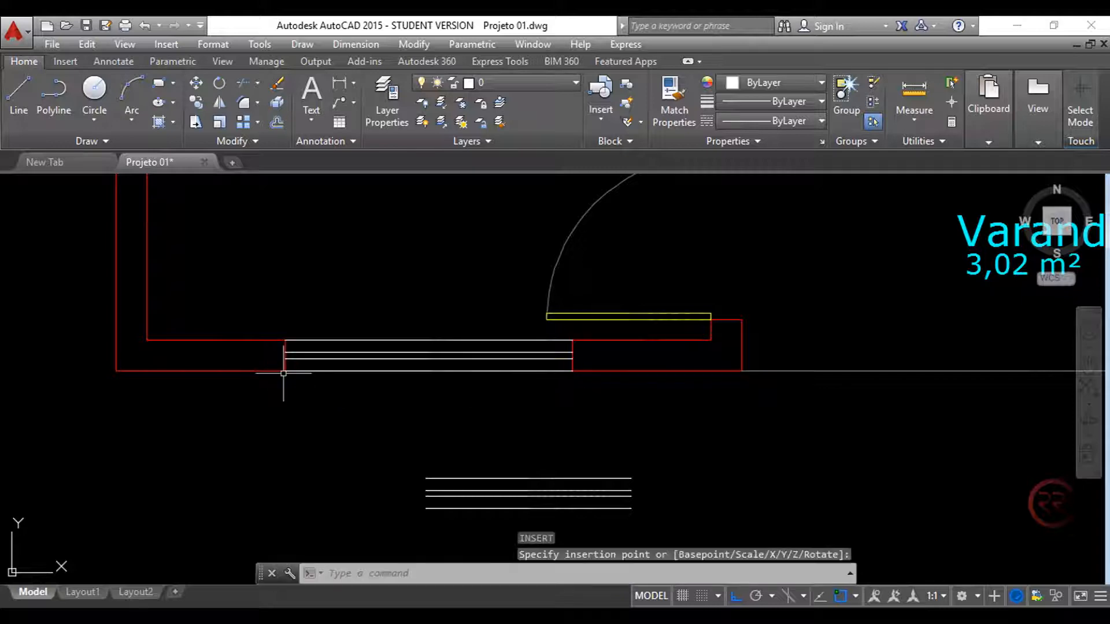
Step: Move the inserted window block to the Janelas Baixas layer and clear the selection
{"action": "left_click", "coordinate": [429, 406]}
{"action": "left_click", "coordinate": [355, 300]}
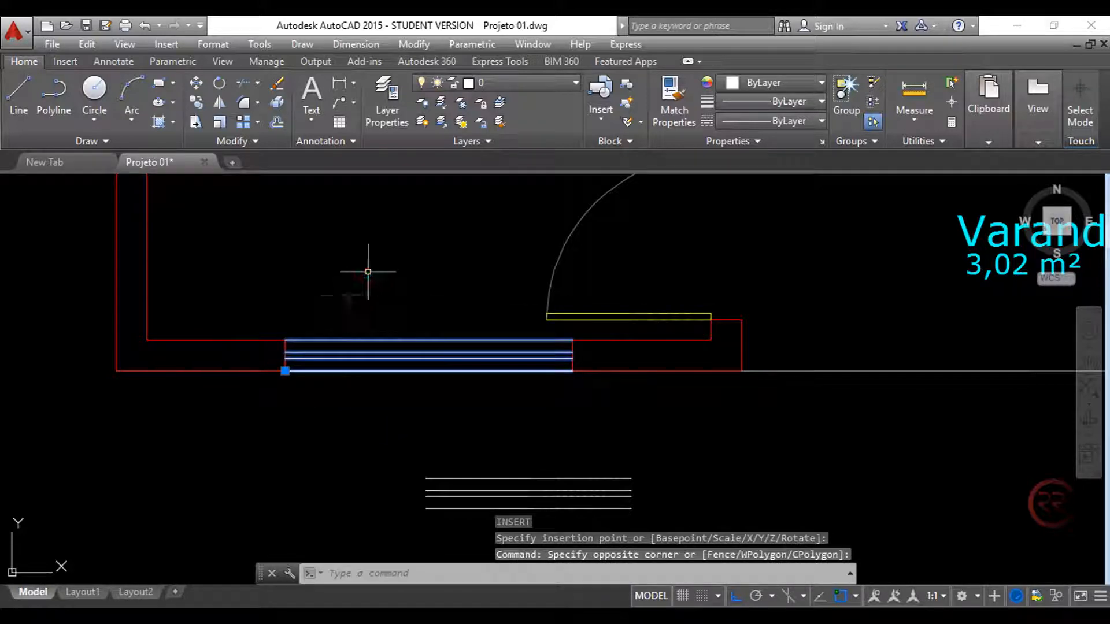
{"action": "left_click", "coordinate": [514, 81]}
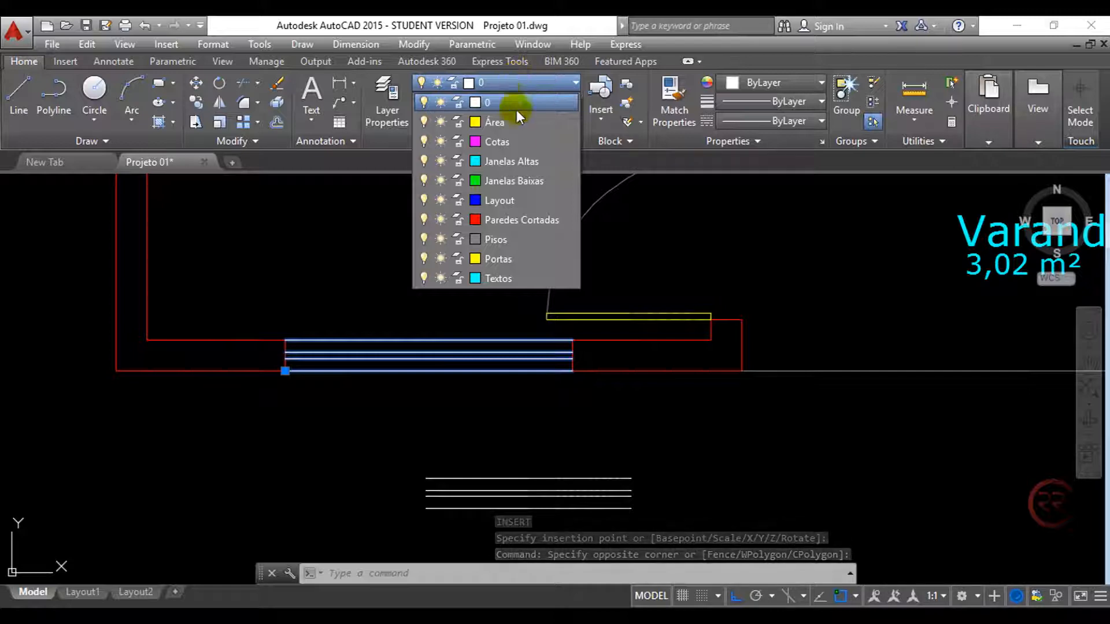
{"action": "left_click", "coordinate": [540, 184]}
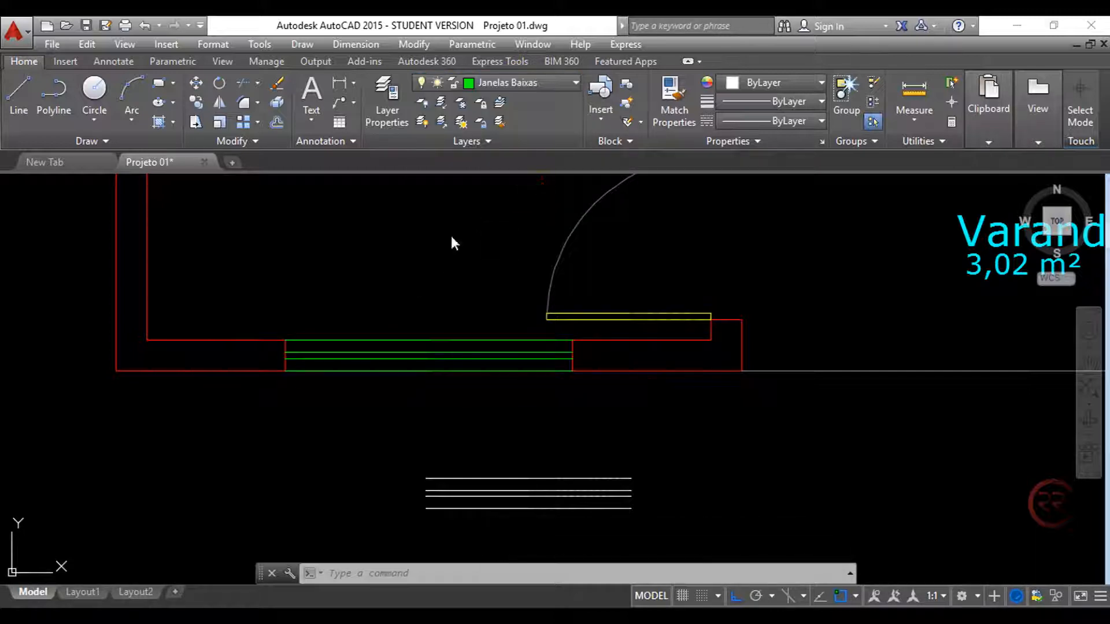
{"action": "key", "text": "Escape"}
{"action": "key", "text": "Escape"}
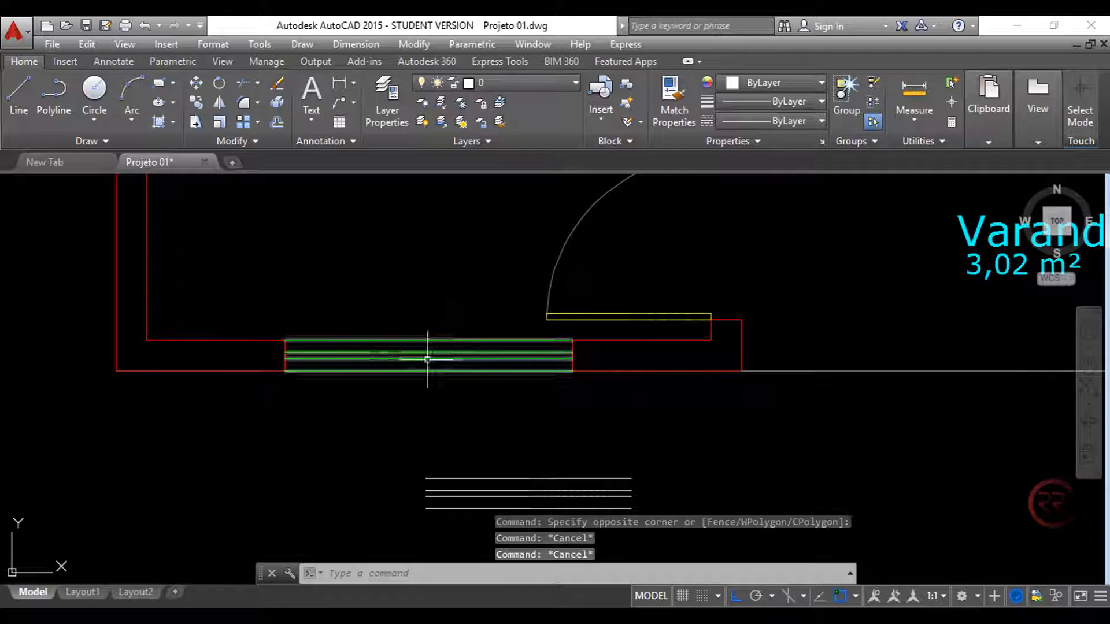
Step: Compare the inserted window with the one above Varanda, examining the colour and layer of its outer lines
{"action": "mouse_move", "coordinate": [446, 323]}
{"action": "middle_mouse_down"}
{"action": "mouse_move", "coordinate": [384, 389]}
{"action": "mouse_move", "coordinate": [292, 408]}
{"action": "middle_mouse_up"}
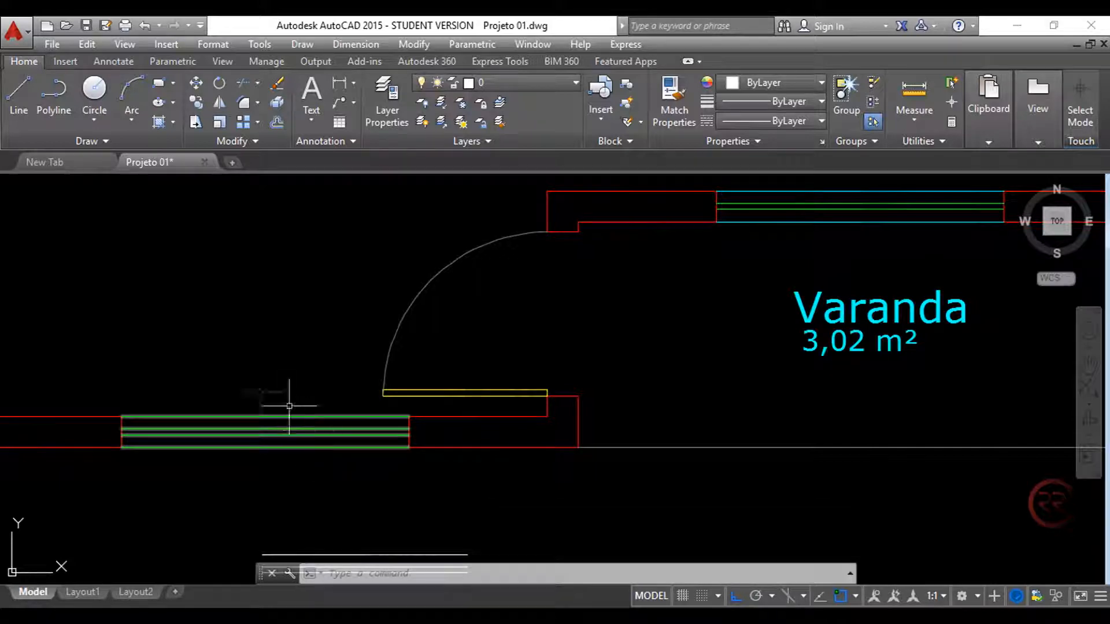
{"action": "middle_click_drag", "start_coordinate": [303, 345], "coordinate": [275, 355]}
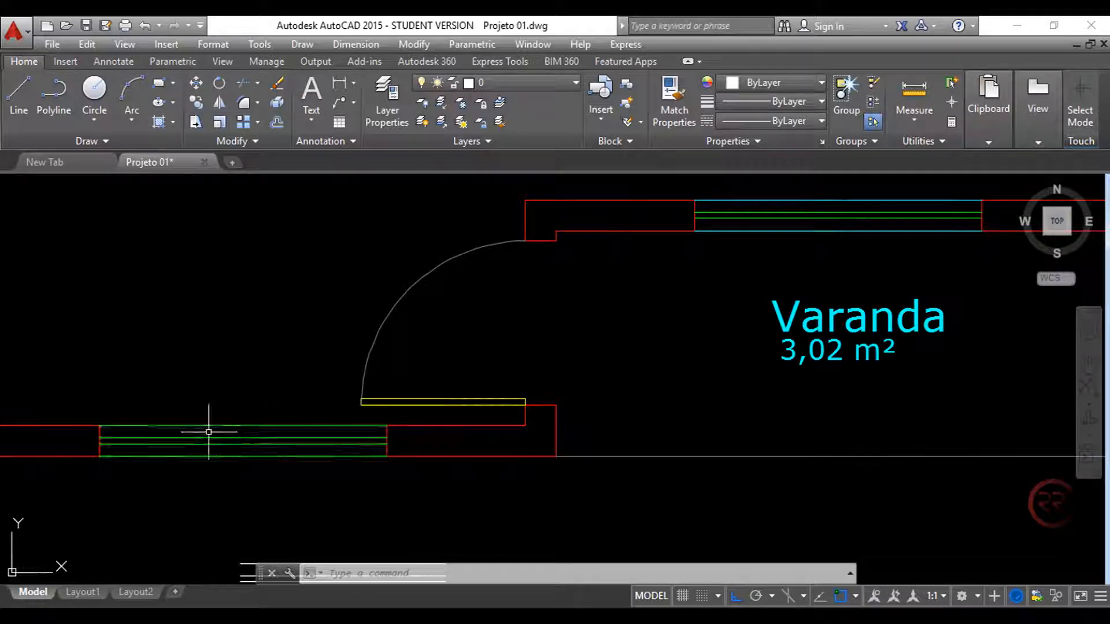
{"action": "middle_click_drag", "start_coordinate": [665, 306], "coordinate": [602, 346]}
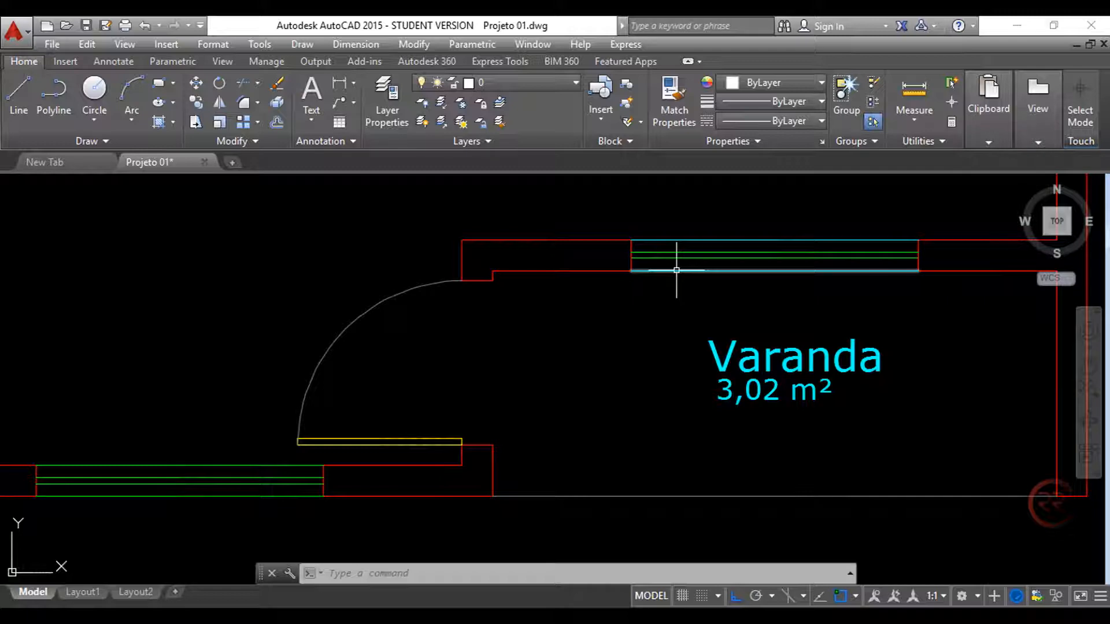
{"action": "mouse_move", "coordinate": [677, 270]}
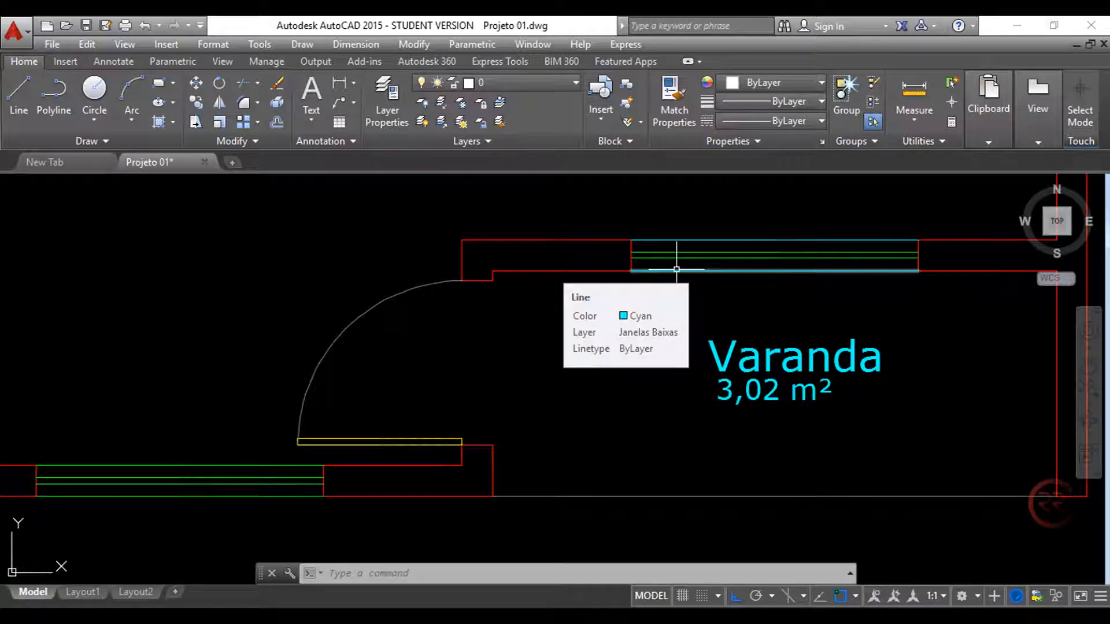
{"action": "middle_click_drag", "start_coordinate": [677, 269], "coordinate": [724, 240]}
{"action": "middle_click_drag", "start_coordinate": [579, 334], "coordinate": [661, 251]}
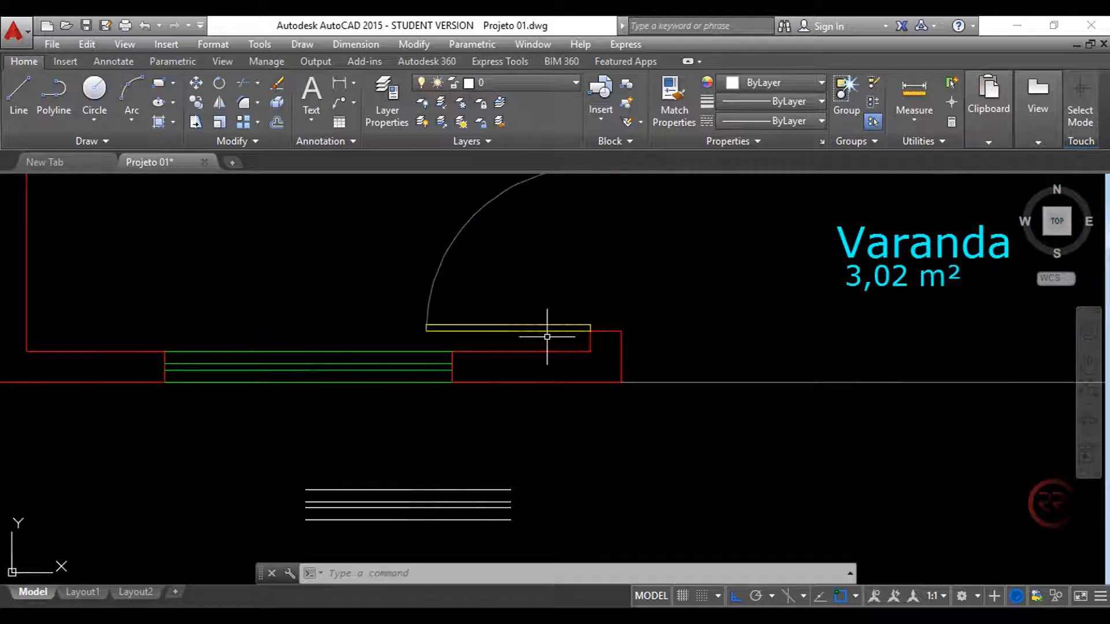
Step: Explode the original Janela Baixa block below the wall into separate lines
{"action": "middle_click_drag", "start_coordinate": [498, 391], "coordinate": [532, 354]}
{"action": "middle_click_drag", "start_coordinate": [485, 426], "coordinate": [500, 380]}
{"action": "left_click", "coordinate": [491, 406]}
{"action": "left_click", "coordinate": [458, 426]}
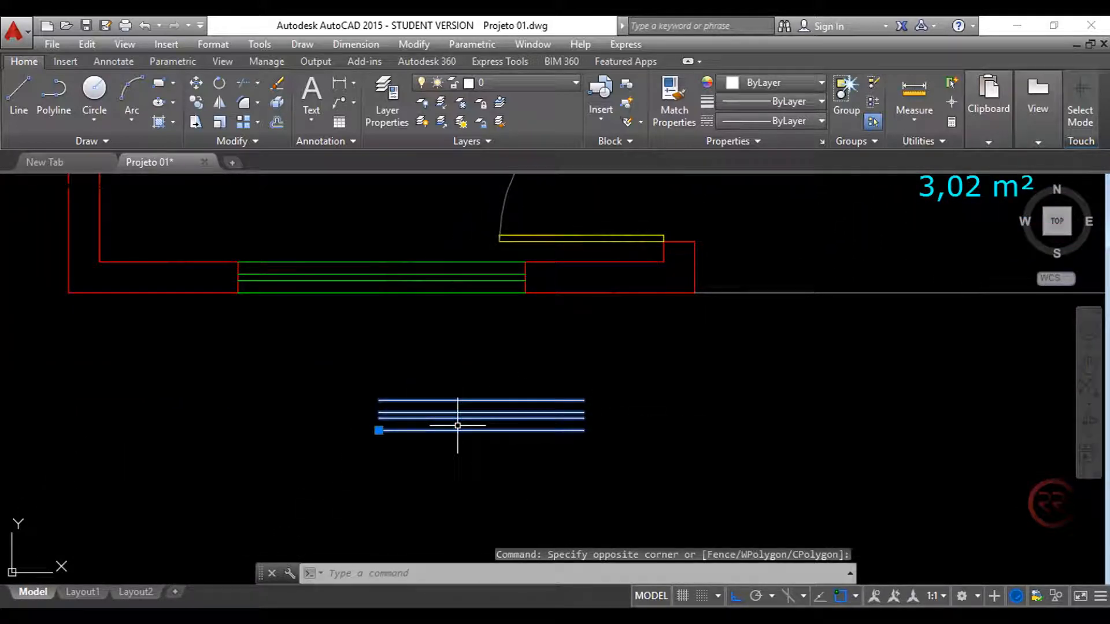
{"action": "key", "text": "Escape"}
{"action": "key", "text": "Escape"}
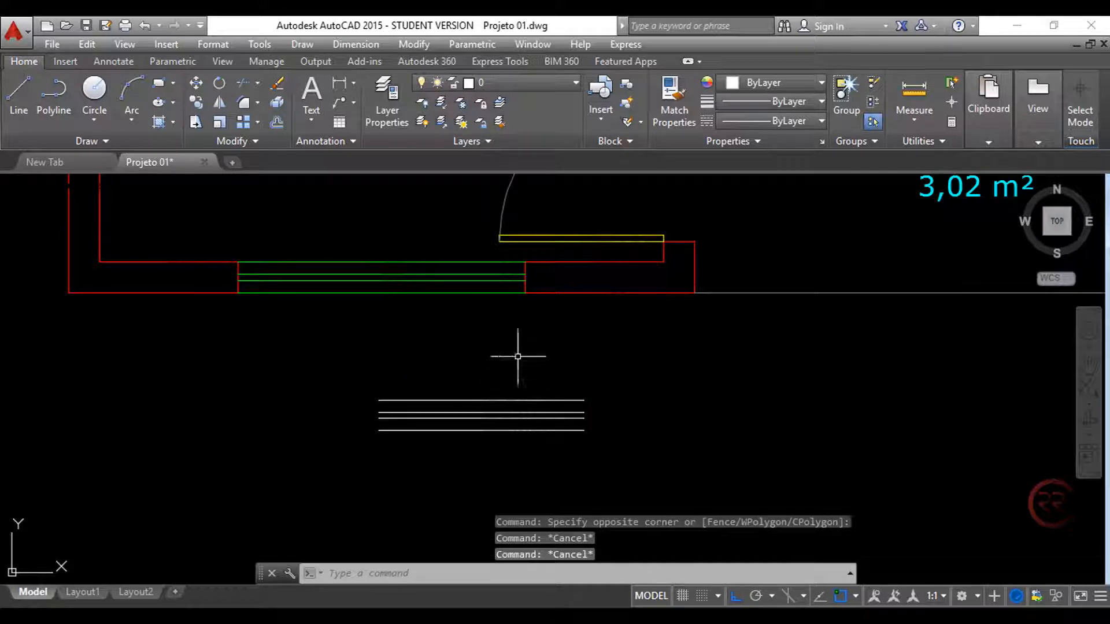
{"action": "type", "text": "x"}
{"action": "key", "text": "Return"}
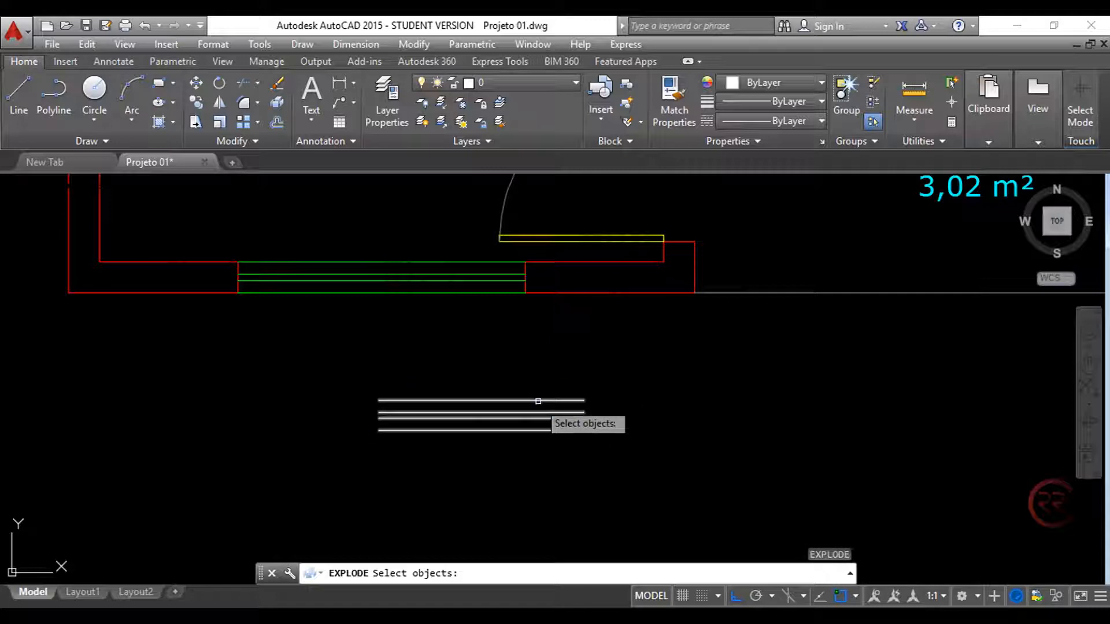
{"action": "left_click", "coordinate": [538, 401]}
{"action": "key", "text": "Return"}
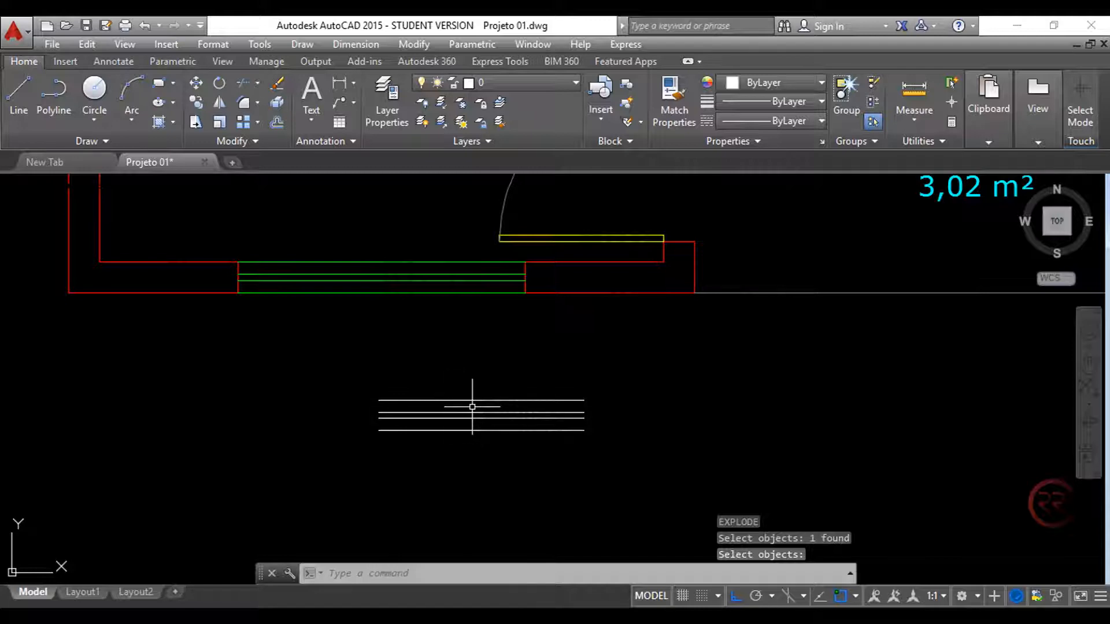
Step: Set the colour of the exploded symbol's top and bottom lines to Cyan
{"action": "scroll", "coordinate": [473, 407], "scroll_direction": "up", "scroll_amount": 3}
{"action": "left_click", "coordinate": [649, 403]}
{"action": "left_click", "coordinate": [478, 384]}
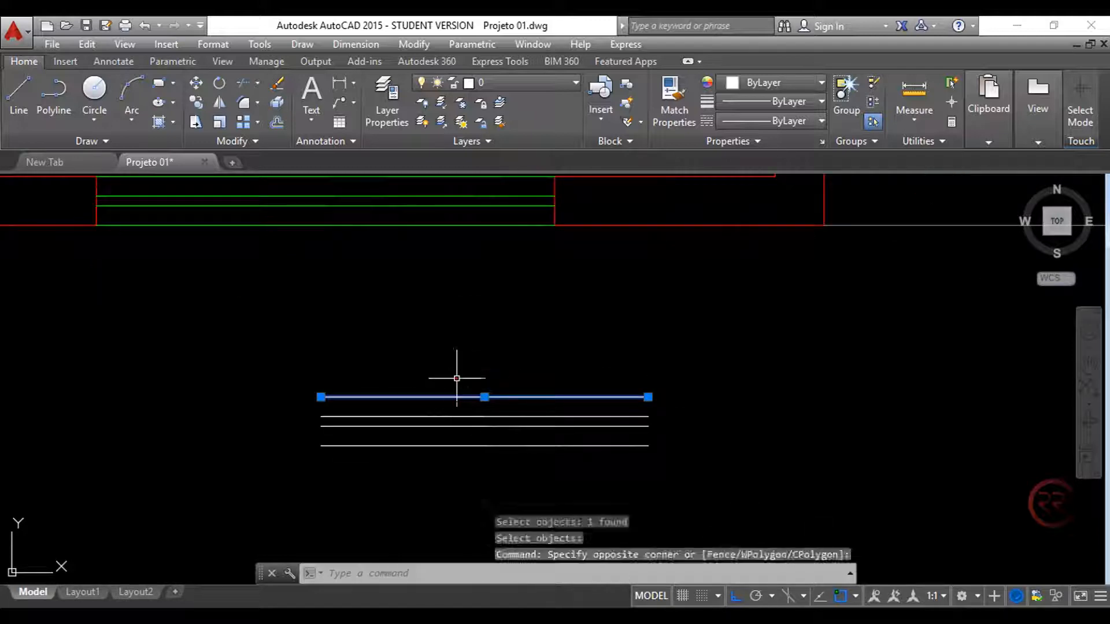
{"action": "left_click", "coordinate": [476, 471]}
{"action": "left_click", "coordinate": [449, 440]}
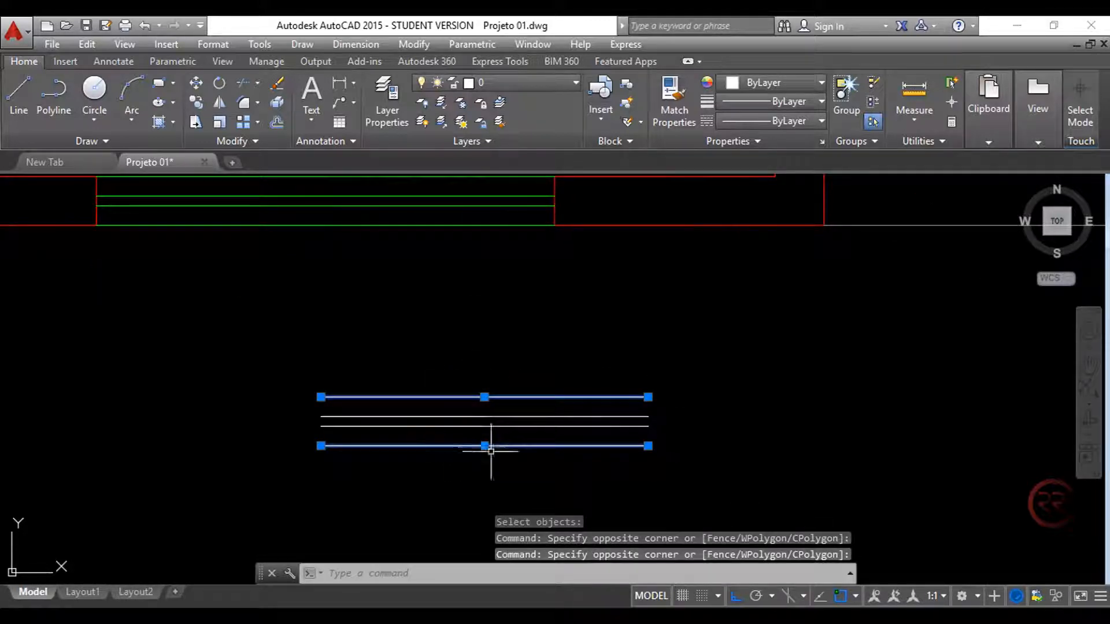
{"action": "scroll", "coordinate": [457, 407], "scroll_direction": "down", "scroll_amount": 2}
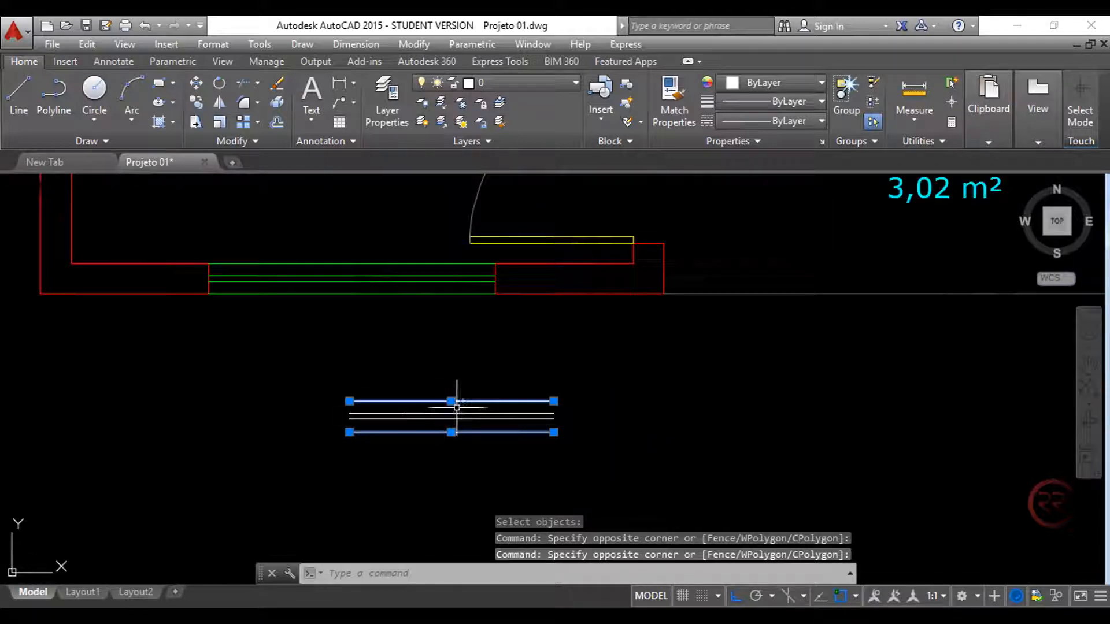
{"action": "middle_click_drag", "start_coordinate": [599, 377], "coordinate": [580, 384]}
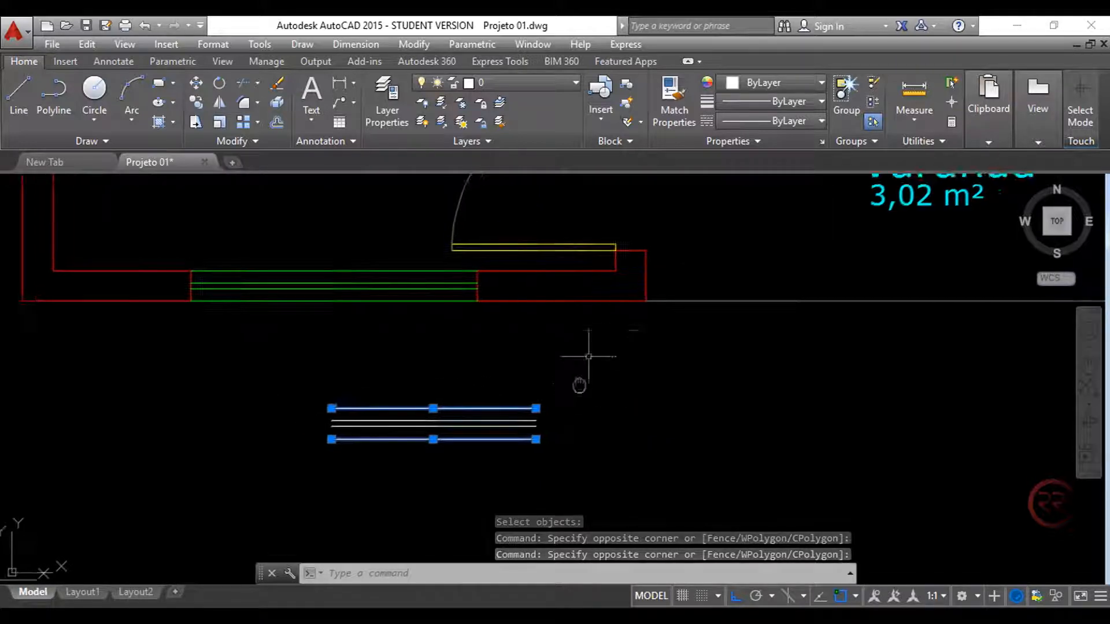
{"action": "left_click", "coordinate": [802, 88]}
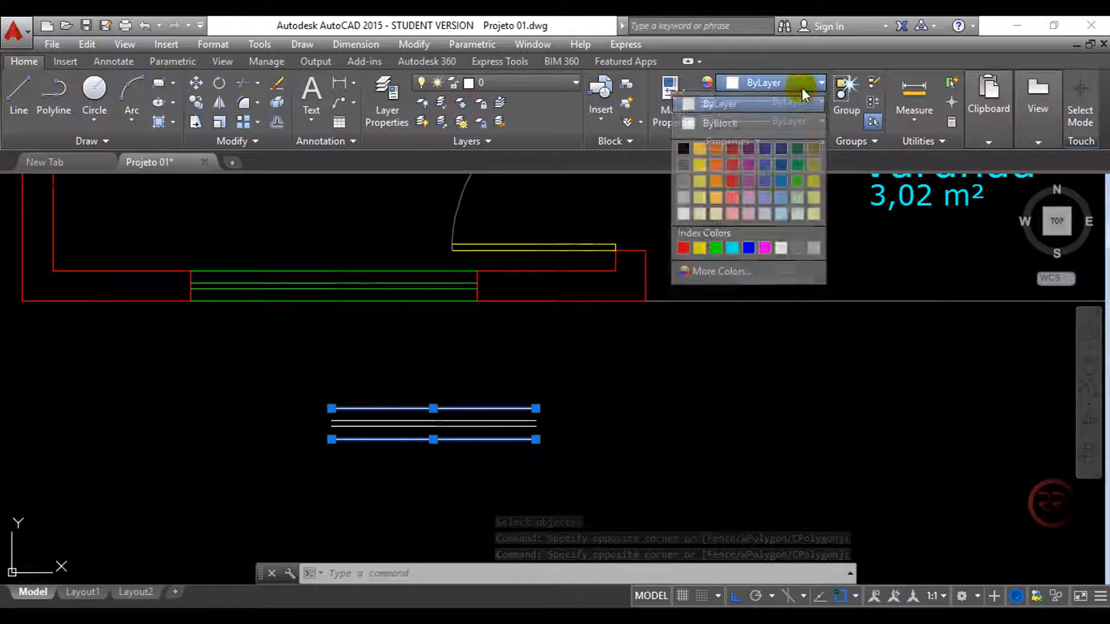
{"action": "left_click", "coordinate": [732, 248]}
{"action": "middle_click_drag", "start_coordinate": [779, 223], "coordinate": [673, 353]}
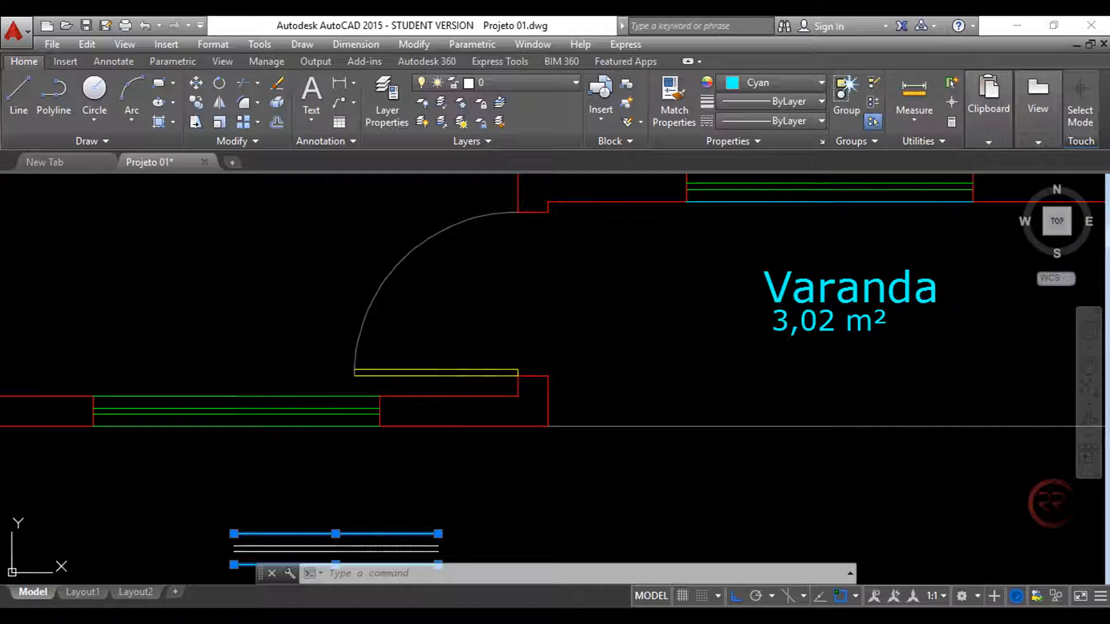
Step: Start a block definition for the recoloured window symbol, choosing the existing name Janela Baixa
{"action": "key", "text": "Escape"}
{"action": "key", "text": "Escape"}
{"action": "middle_click_drag", "start_coordinate": [632, 417], "coordinate": [669, 307]}
{"action": "mouse_move", "coordinate": [521, 382]}
{"action": "middle_mouse_down"}
{"action": "mouse_move", "coordinate": [567, 354]}
{"action": "mouse_move", "coordinate": [604, 366]}
{"action": "middle_mouse_up"}
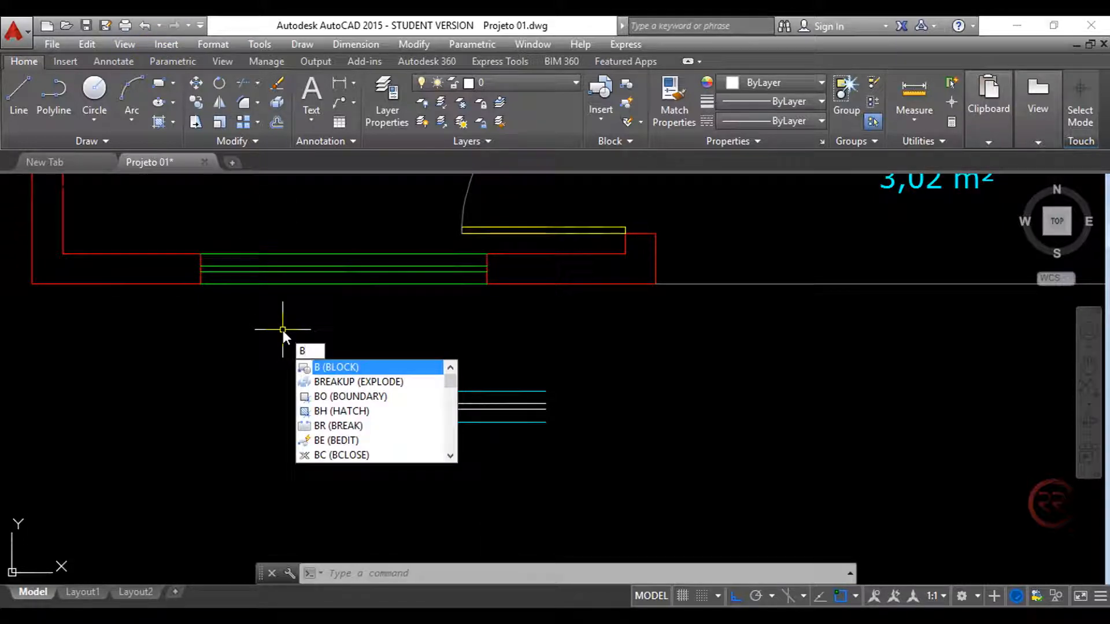
{"action": "key", "text": "Return"}
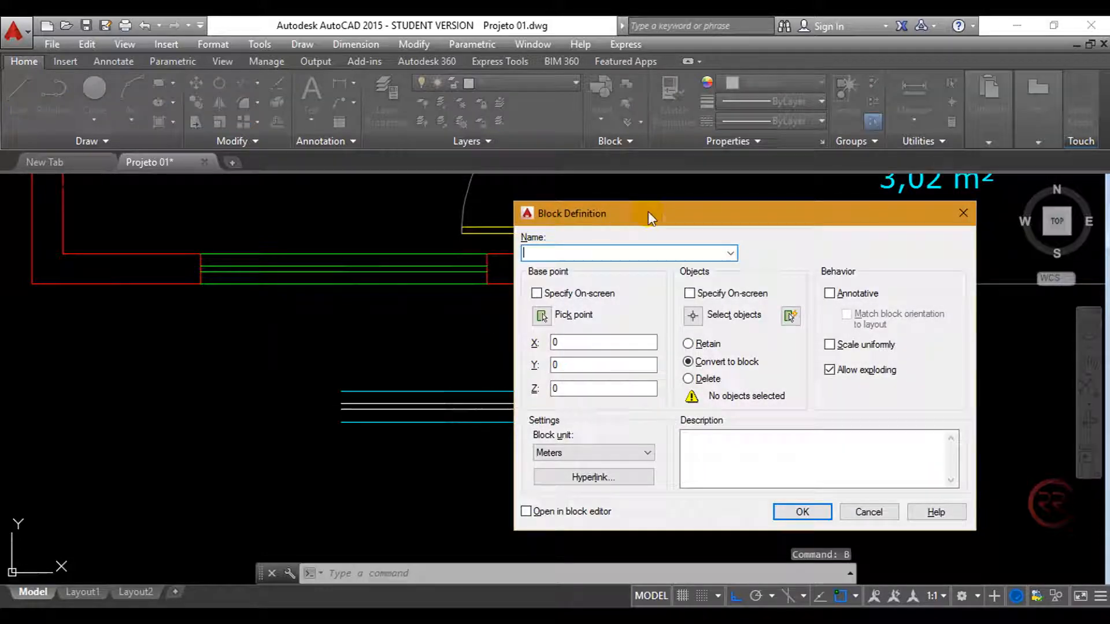
{"action": "left_click_drag", "start_coordinate": [649, 217], "coordinate": [857, 210]}
{"action": "left_click", "coordinate": [939, 247]}
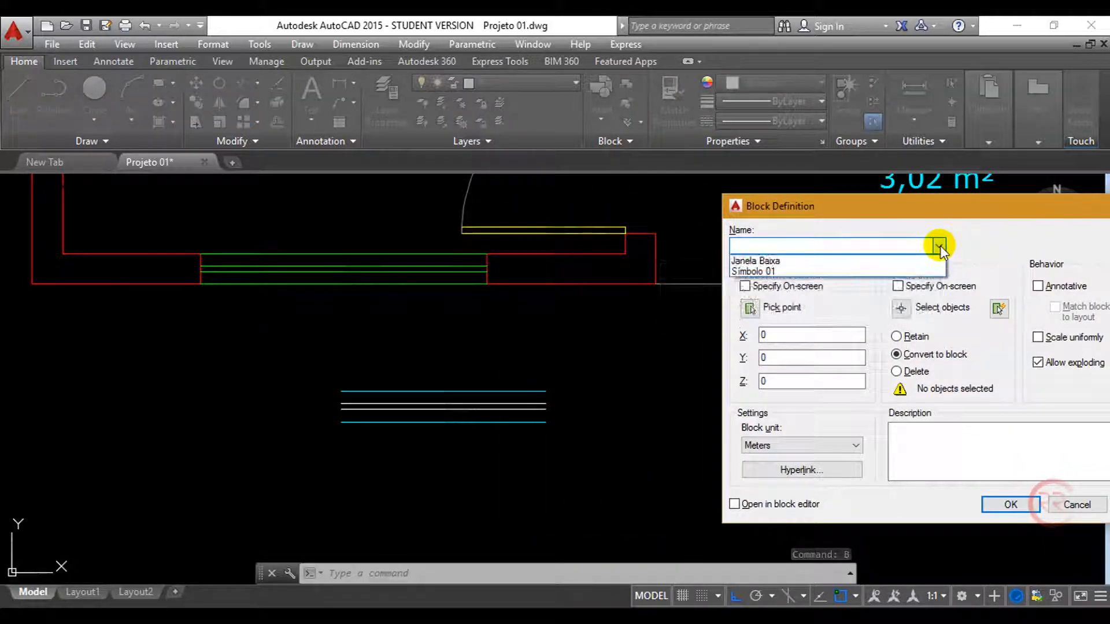
{"action": "left_click", "coordinate": [784, 262]}
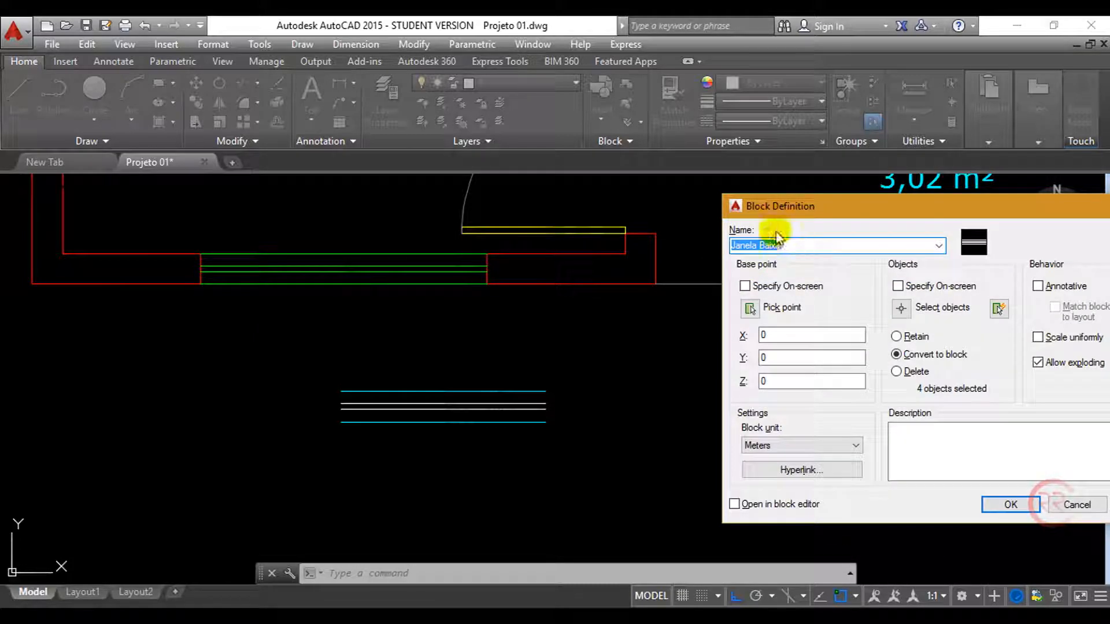
{"action": "left_click_drag", "start_coordinate": [874, 204], "coordinate": [806, 192]}
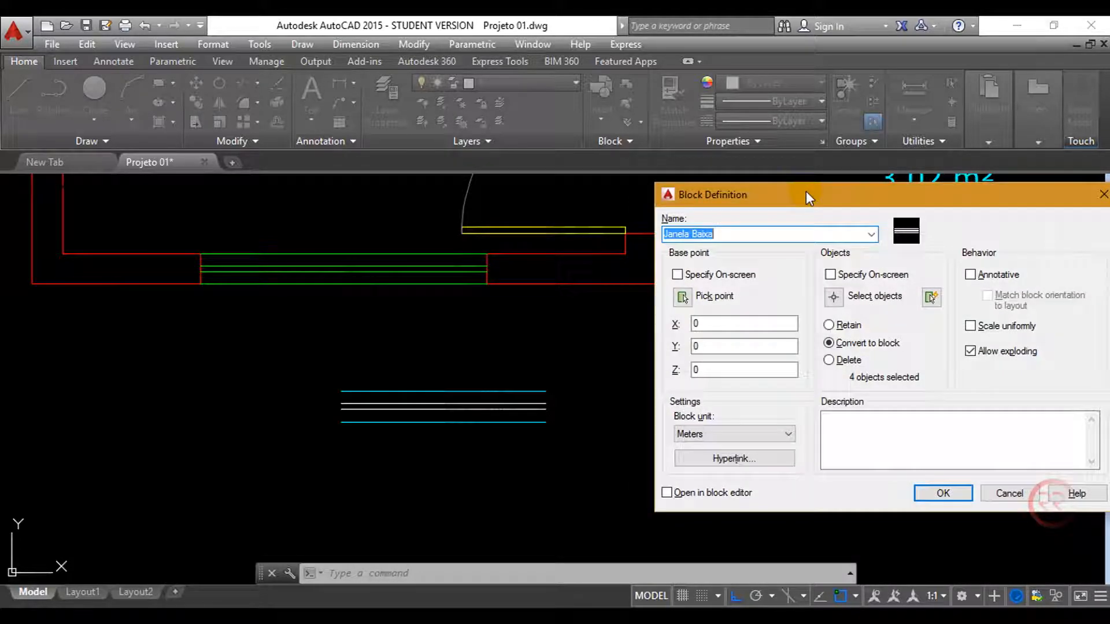
Step: Set the block's base point at the symbol's lower-left corner and choose its four lines as the block objects
{"action": "left_click", "coordinate": [682, 298]}
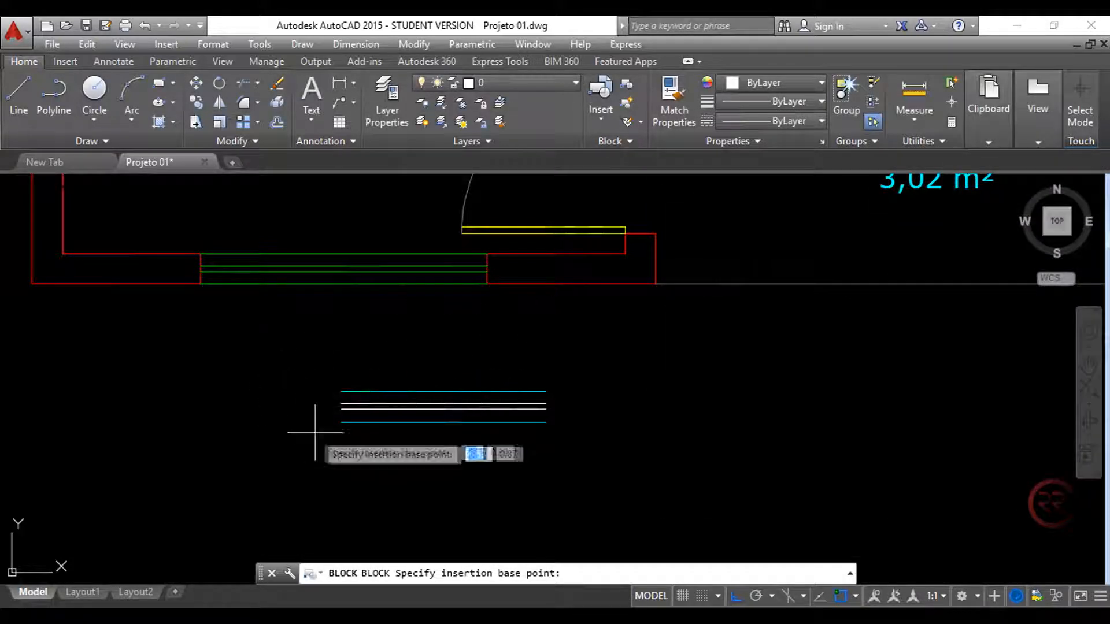
{"action": "left_click", "coordinate": [341, 422]}
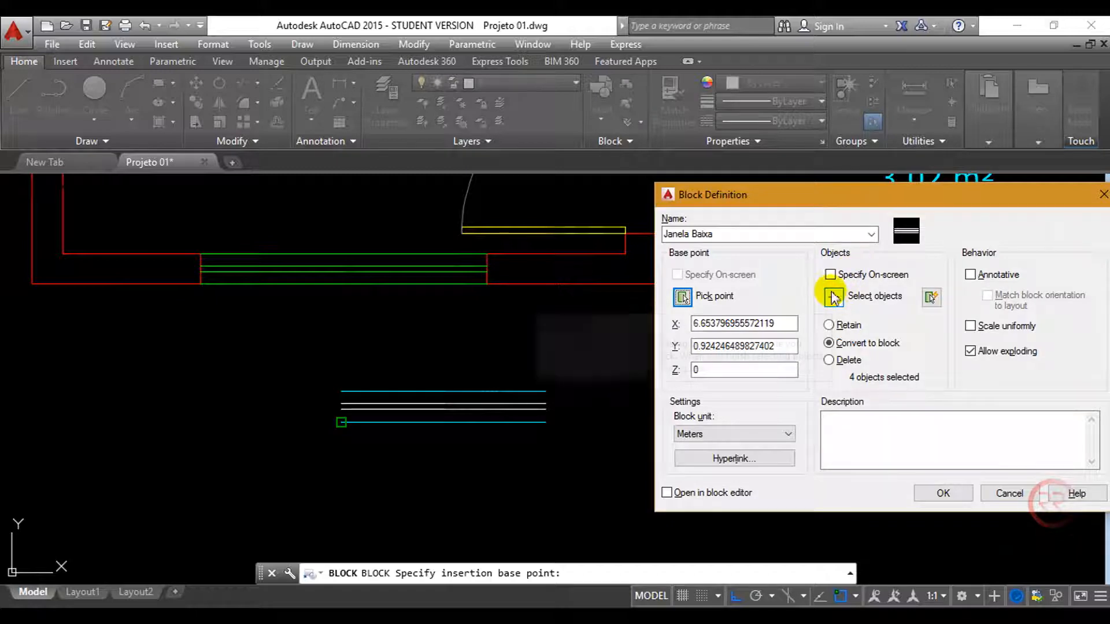
{"action": "left_click", "coordinate": [833, 297]}
{"action": "left_click", "coordinate": [638, 351]}
{"action": "left_click", "coordinate": [313, 453]}
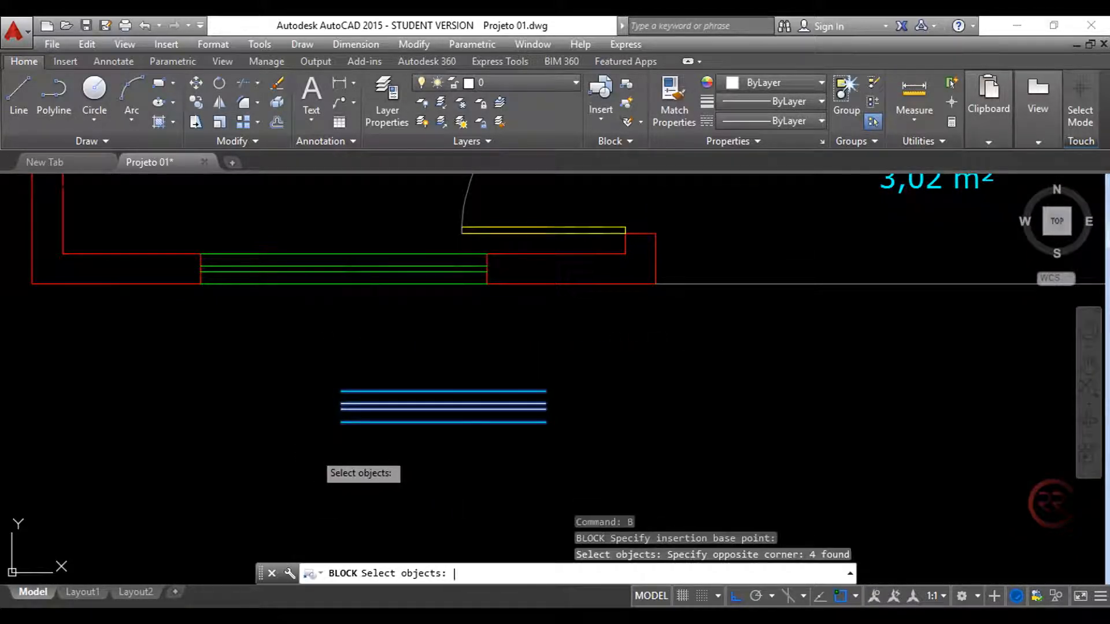
{"action": "key", "text": "Return"}
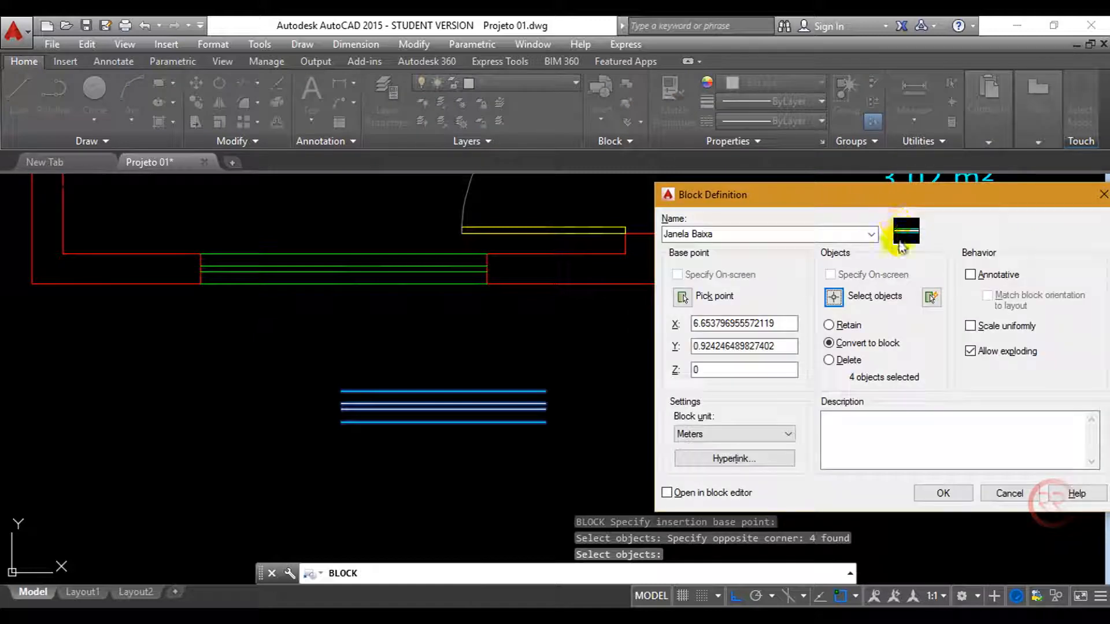
Step: Redefine the existing Janela Baixa block with the recoloured lines so all its instances update
{"action": "left_click", "coordinate": [938, 492]}
{"action": "mouse_move", "coordinate": [645, 174]}
{"action": "left_mouse_down"}
{"action": "mouse_move", "coordinate": [685, 161]}
{"action": "mouse_move", "coordinate": [932, 153]}
{"action": "left_mouse_up"}
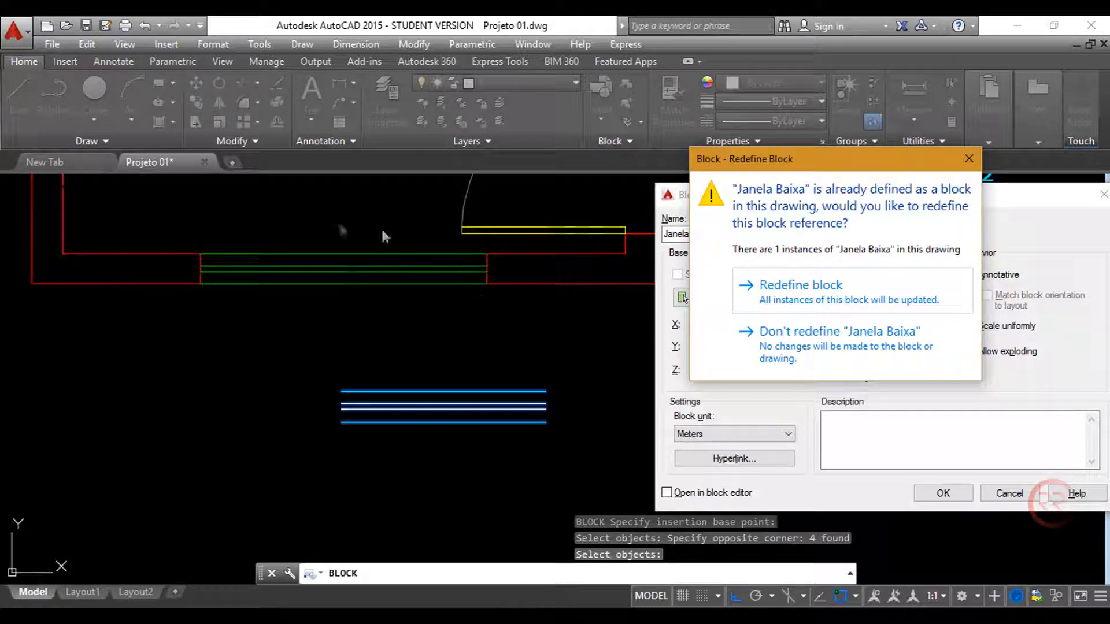
{"action": "left_click", "coordinate": [802, 287]}
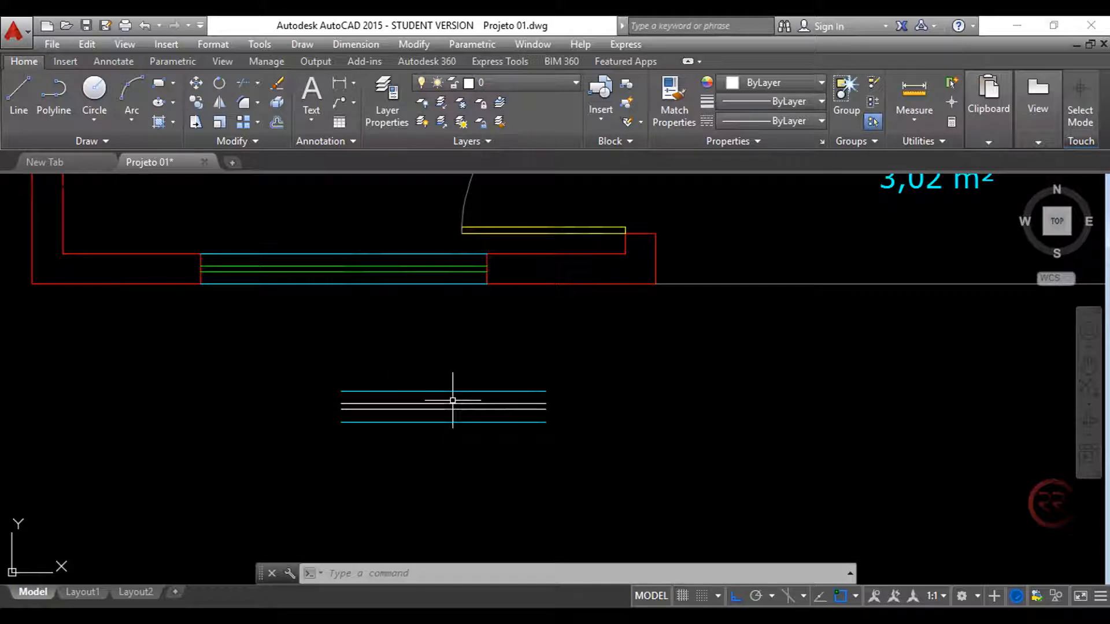
Step: Check the layer and colour settings of the window block in the lower wall, leaving nothing selected
{"action": "middle_click_drag", "start_coordinate": [463, 337], "coordinate": [469, 323]}
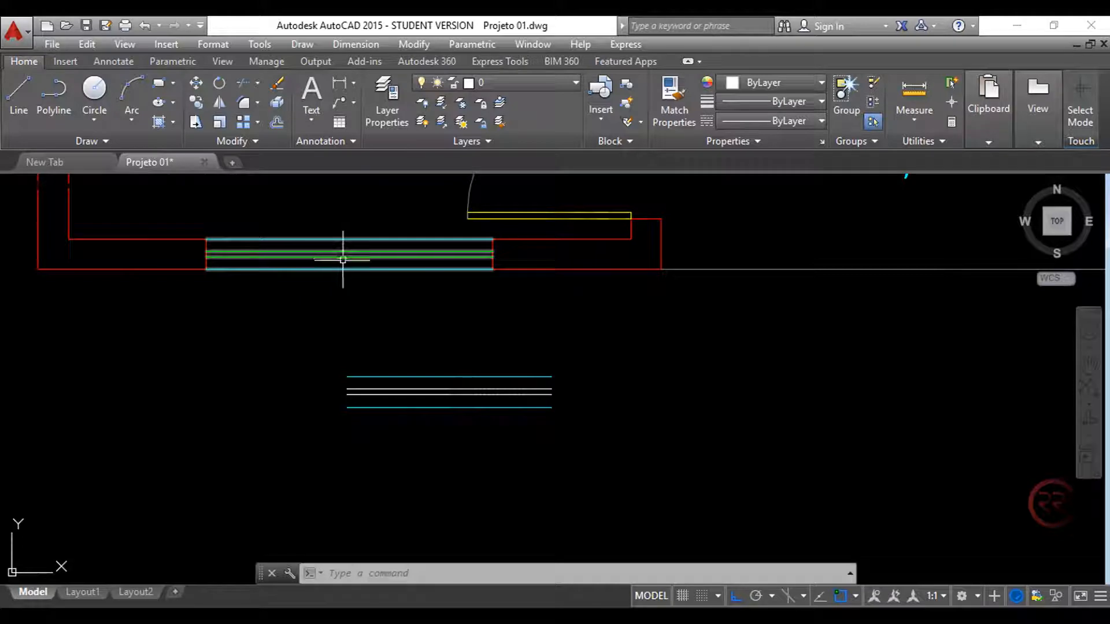
{"action": "left_click", "coordinate": [359, 289]}
{"action": "left_click", "coordinate": [307, 218]}
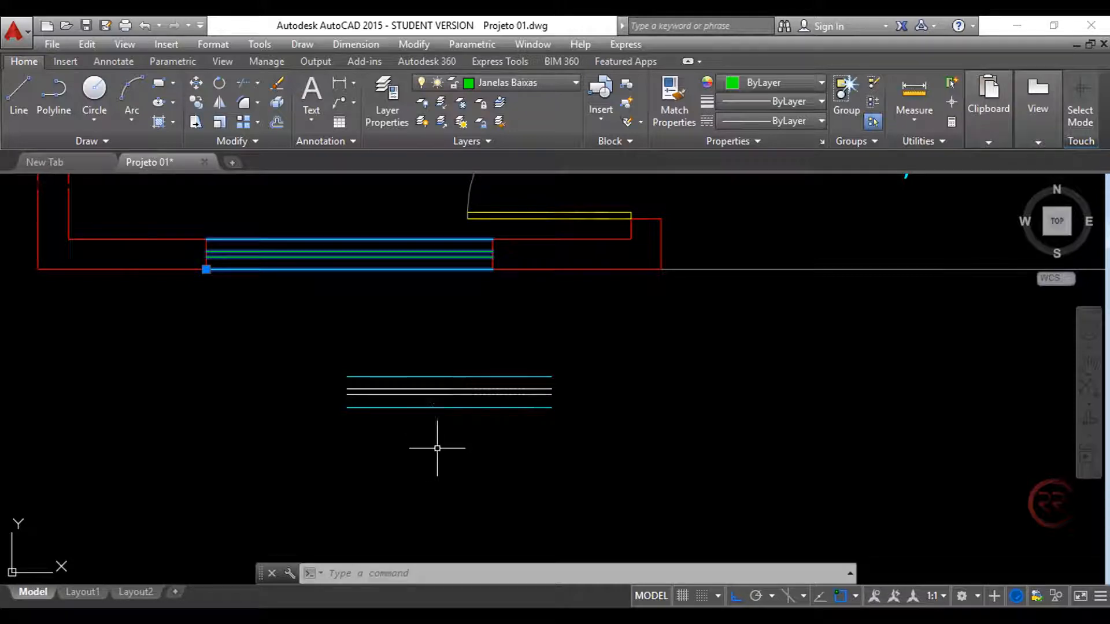
{"action": "key", "text": "Escape"}
{"action": "key", "text": "Escape"}
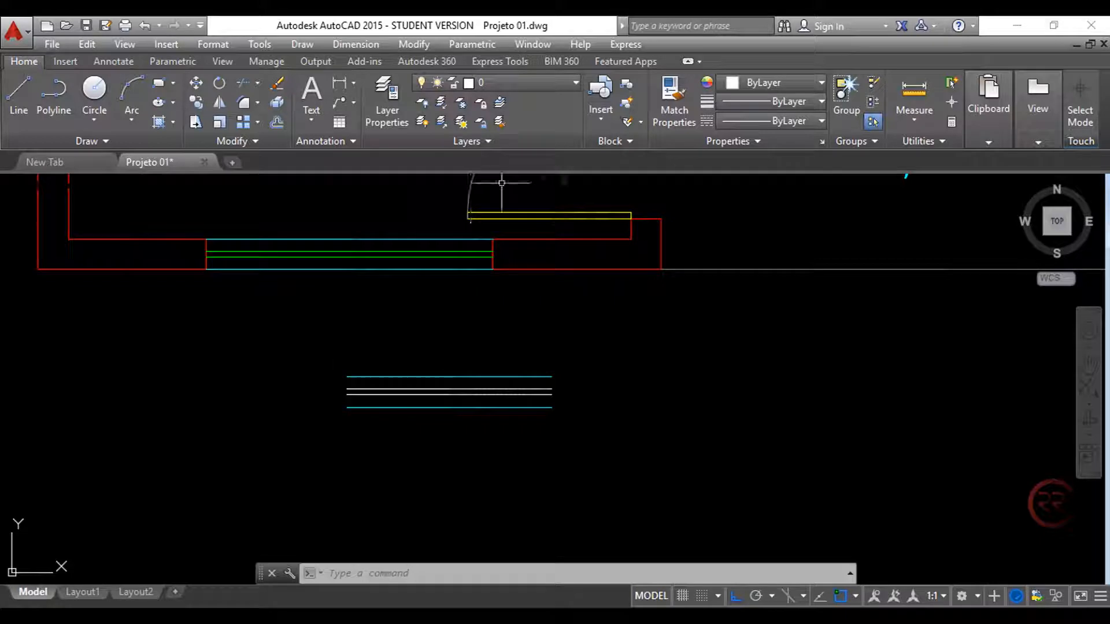
Step: Delete the old window lines from the wall opening above Varanda
{"action": "middle_click_drag", "start_coordinate": [551, 362], "coordinate": [519, 402]}
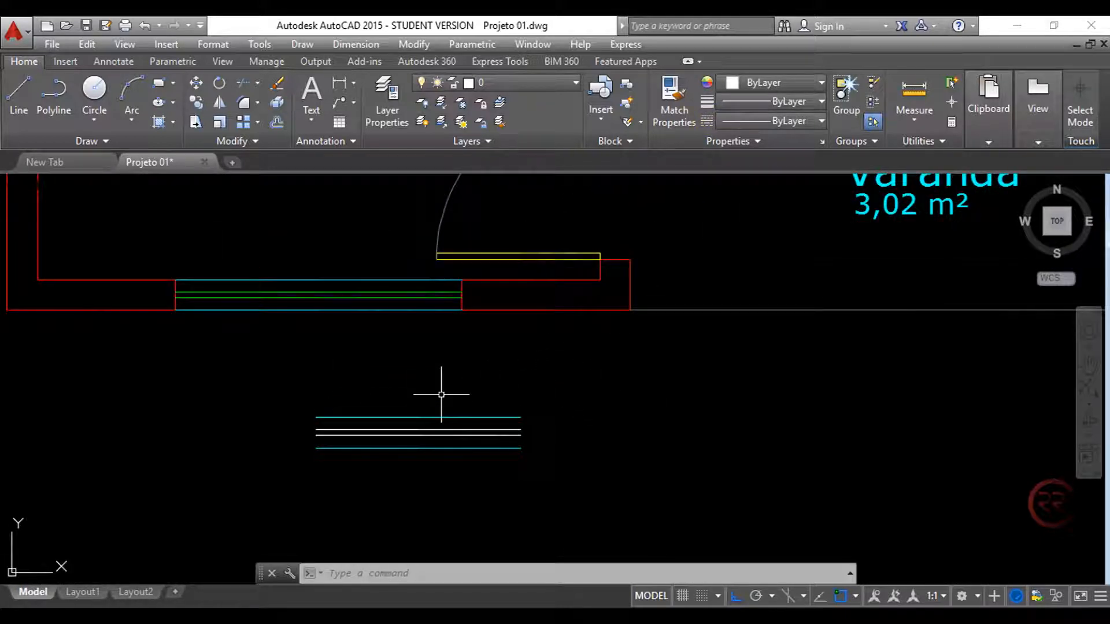
{"action": "scroll", "coordinate": [441, 395], "scroll_direction": "down", "scroll_amount": 4}
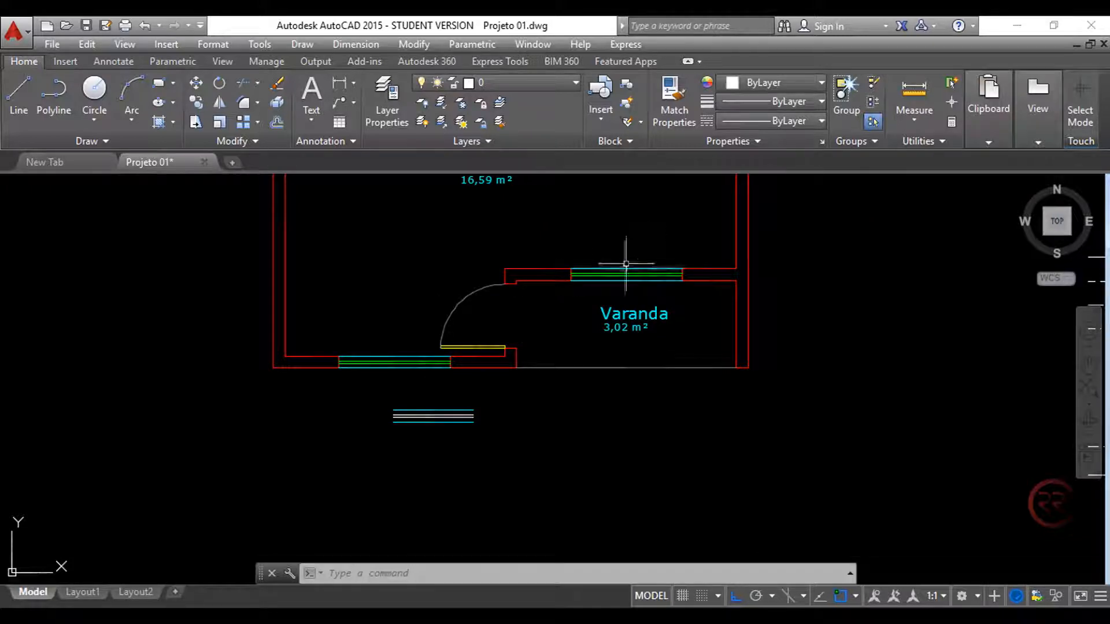
{"action": "scroll", "coordinate": [627, 264], "scroll_direction": "up", "scroll_amount": 3}
{"action": "left_click", "coordinate": [640, 314]}
{"action": "left_click", "coordinate": [578, 235]}
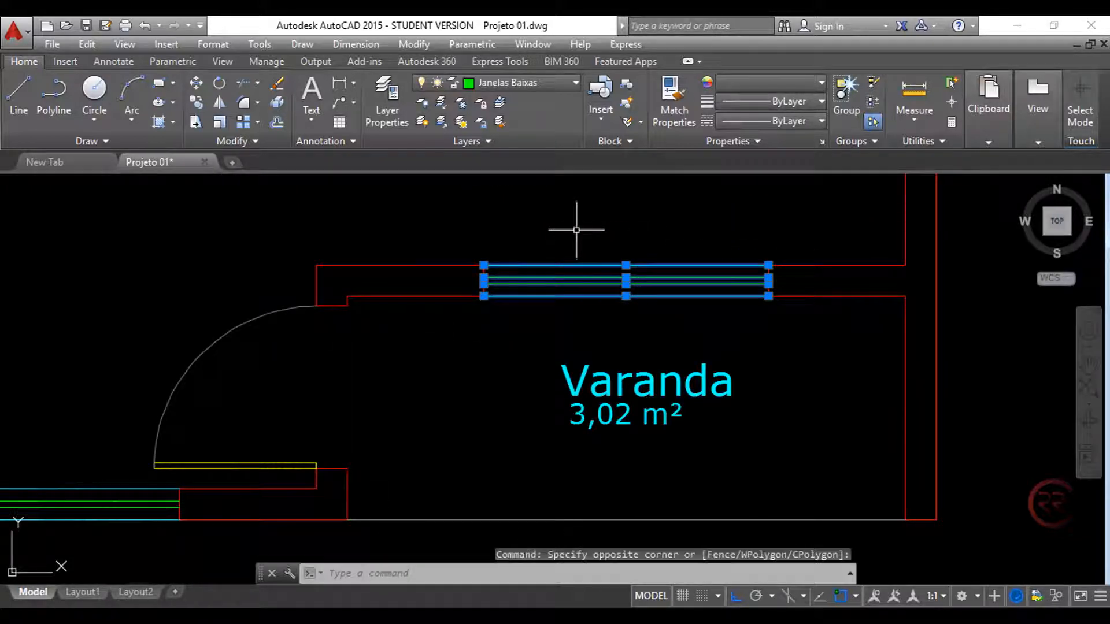
{"action": "key", "text": "Delete"}
Step: Delete the old window lines from Quarto's outer wall and from Cozinha's upper wall
{"action": "scroll", "coordinate": [585, 275], "scroll_direction": "down", "scroll_amount": 5}
{"action": "scroll", "coordinate": [545, 304], "scroll_direction": "up", "scroll_amount": 5}
{"action": "left_click", "coordinate": [544, 304]}
{"action": "left_click", "coordinate": [497, 317]}
{"action": "scroll", "coordinate": [603, 392], "scroll_direction": "down", "scroll_amount": 2}
{"action": "left_click", "coordinate": [681, 283]}
{"action": "left_click", "coordinate": [676, 219]}
{"action": "key", "text": "Delete"}
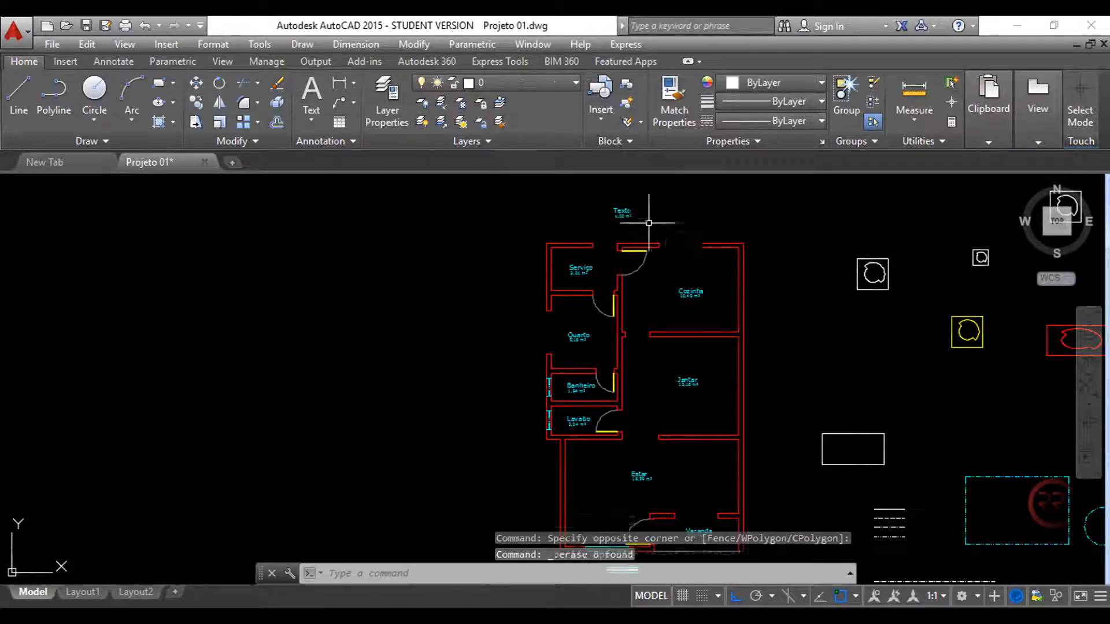
Step: Insert the Janela Baixa block with an X scale of 1.40 at the lower-left corner of the opening above Varanda
{"action": "scroll", "coordinate": [649, 224], "scroll_direction": "down", "scroll_amount": 3}
{"action": "scroll", "coordinate": [647, 399], "scroll_direction": "up", "scroll_amount": 8}
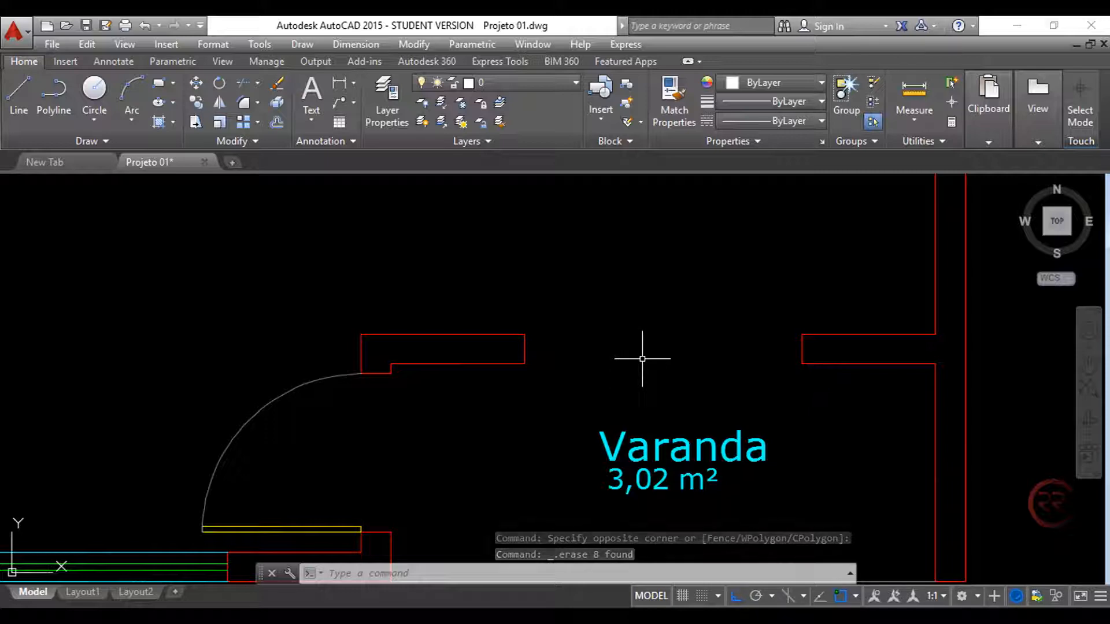
{"action": "type", "text": "i"}
{"action": "key", "text": "Return"}
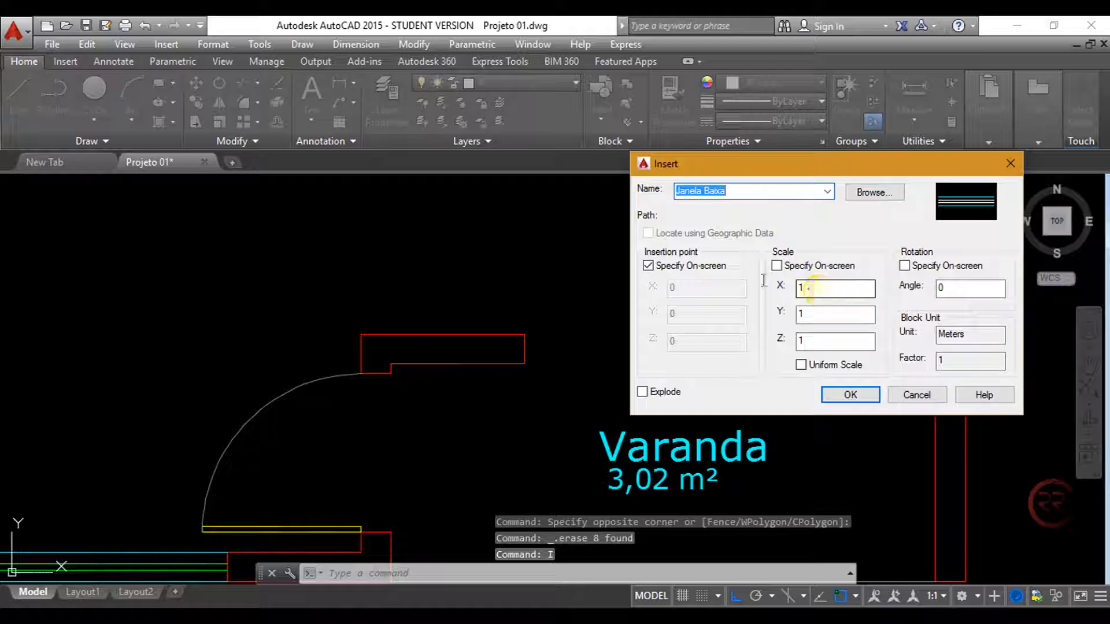
{"action": "double_click", "coordinate": [804, 288]}
{"action": "type", "text": "1."}
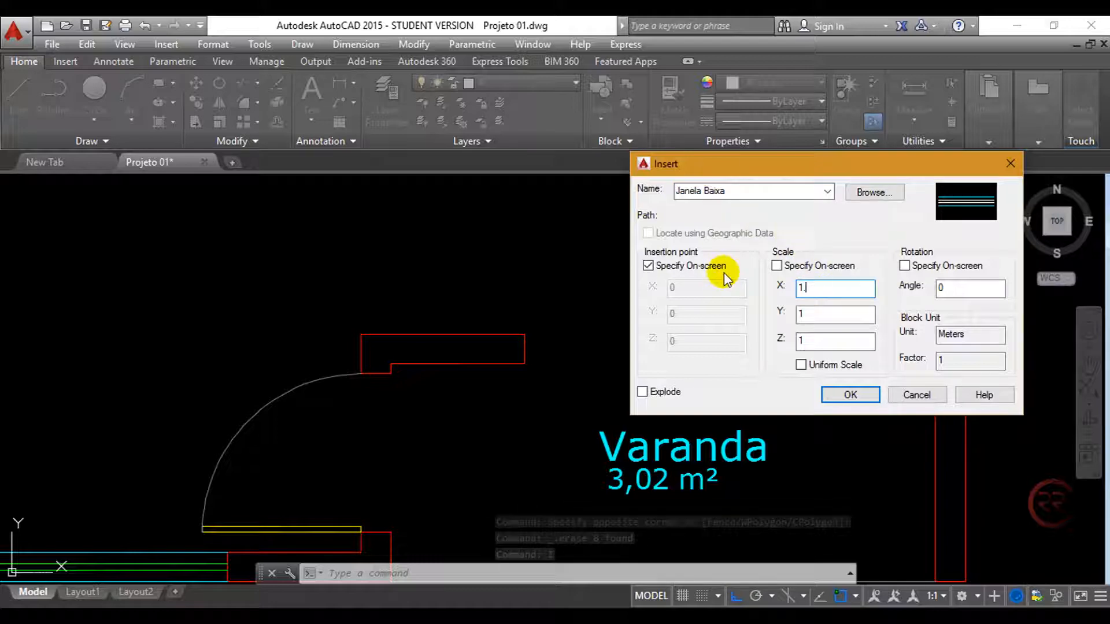
{"action": "type", "text": "40"}
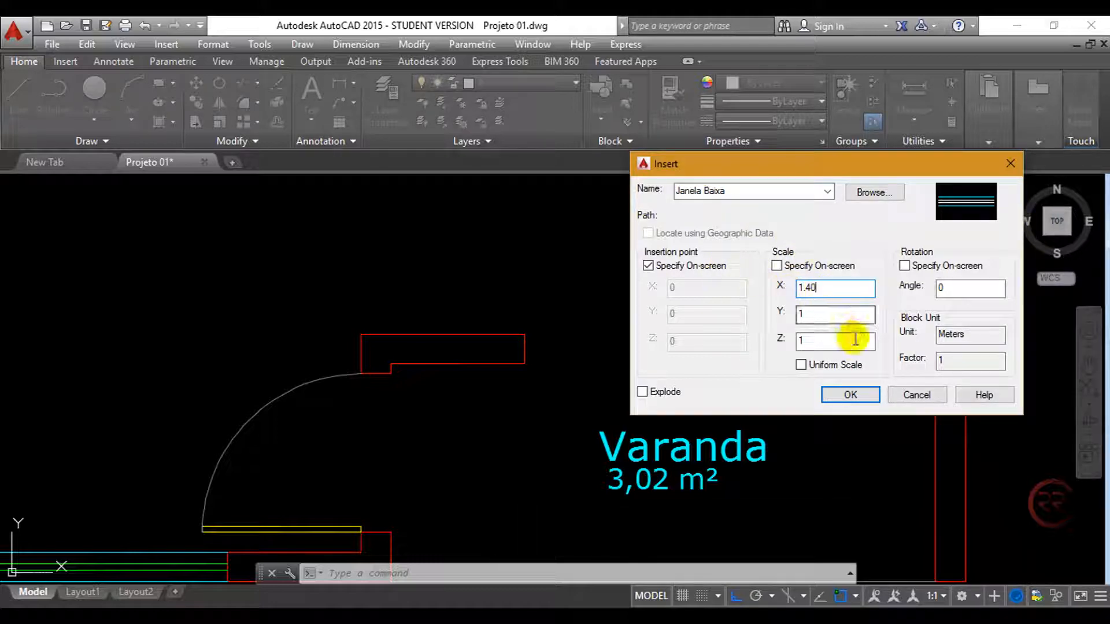
{"action": "left_click", "coordinate": [849, 395]}
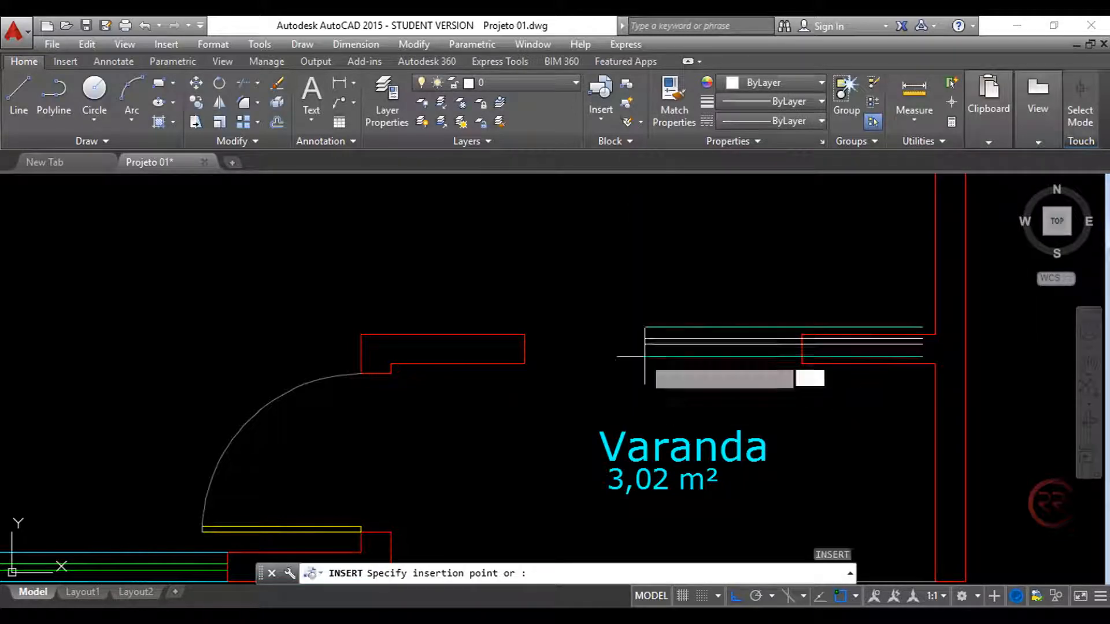
{"action": "left_click", "coordinate": [524, 364]}
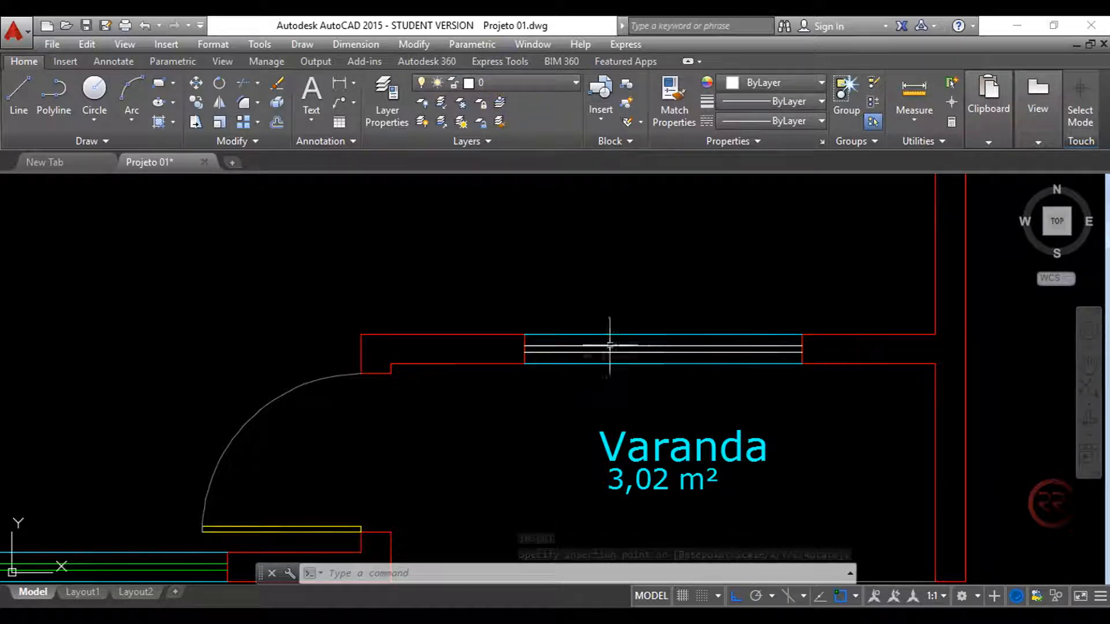
Step: Move the new window above Varanda to the Janelas Baixas layer and clear the selection
{"action": "left_click", "coordinate": [620, 365]}
{"action": "left_click", "coordinate": [598, 327]}
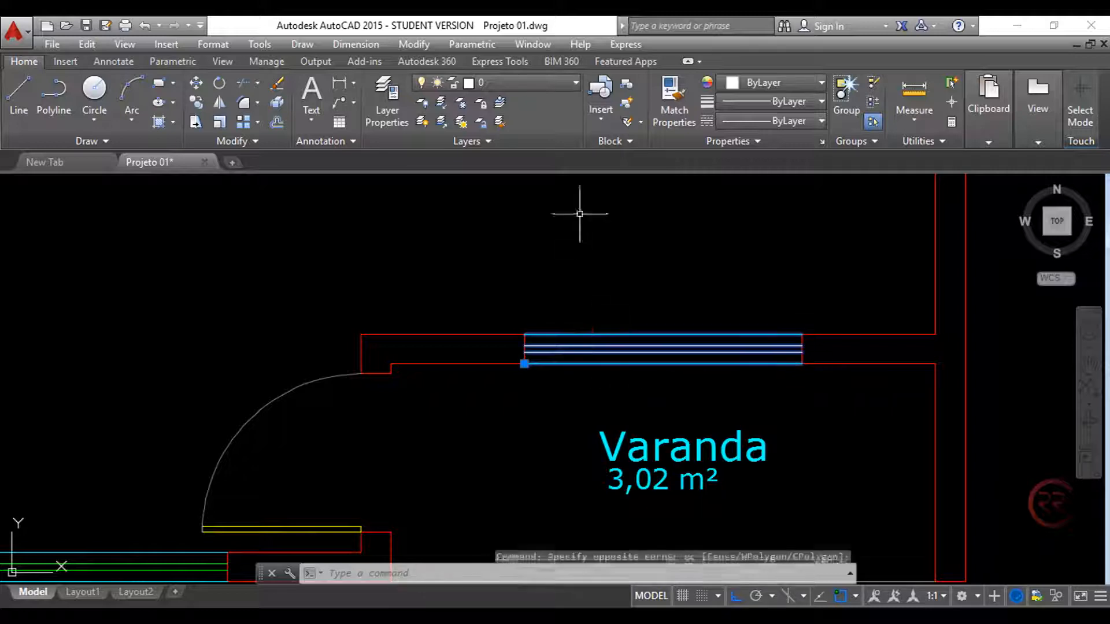
{"action": "left_click", "coordinate": [537, 81]}
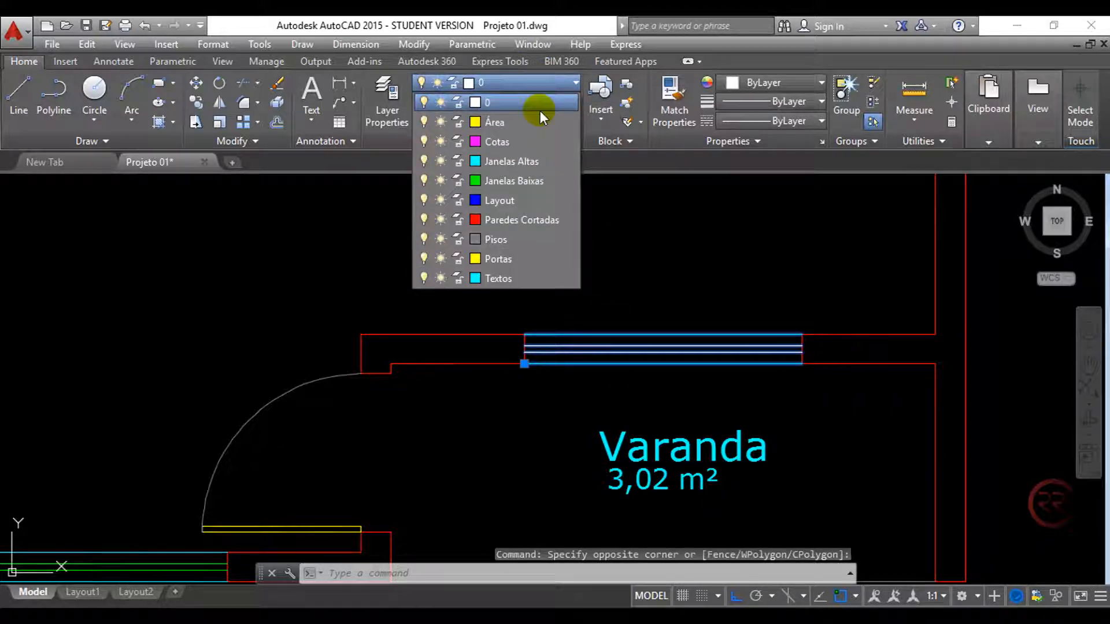
{"action": "left_click", "coordinate": [552, 181]}
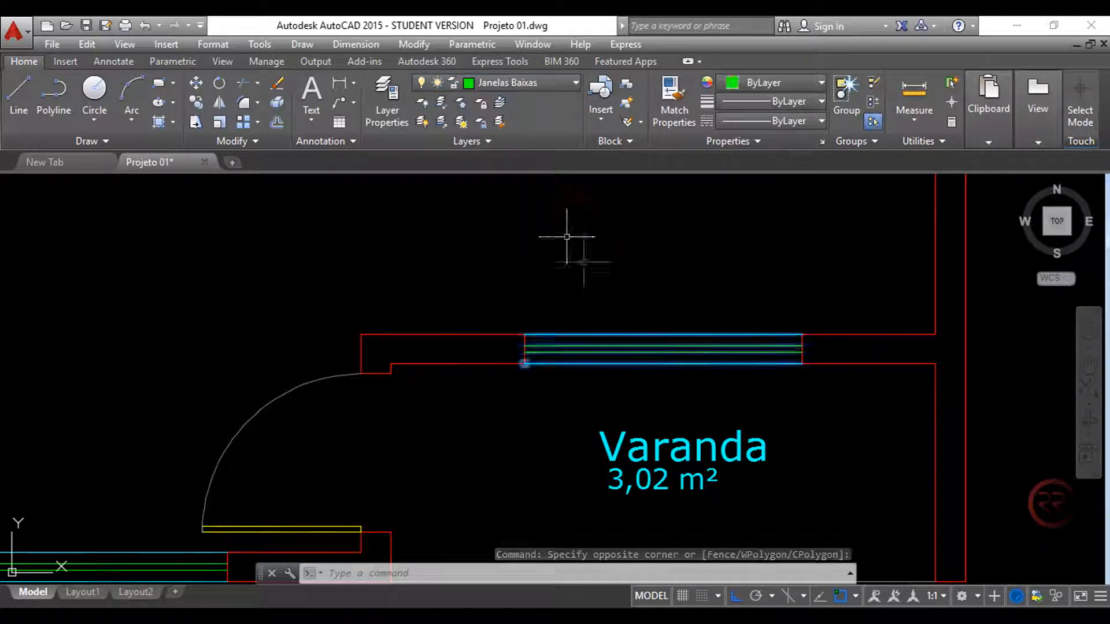
{"action": "key", "text": "Escape"}
{"action": "key", "text": "Escape"}
Step: Make Janelas Baixas the current layer
{"action": "scroll", "coordinate": [611, 262], "scroll_direction": "down", "scroll_amount": 5}
{"action": "scroll", "coordinate": [652, 251], "scroll_direction": "up", "scroll_amount": 5}
{"action": "scroll", "coordinate": [652, 251], "scroll_direction": "up", "scroll_amount": 3}
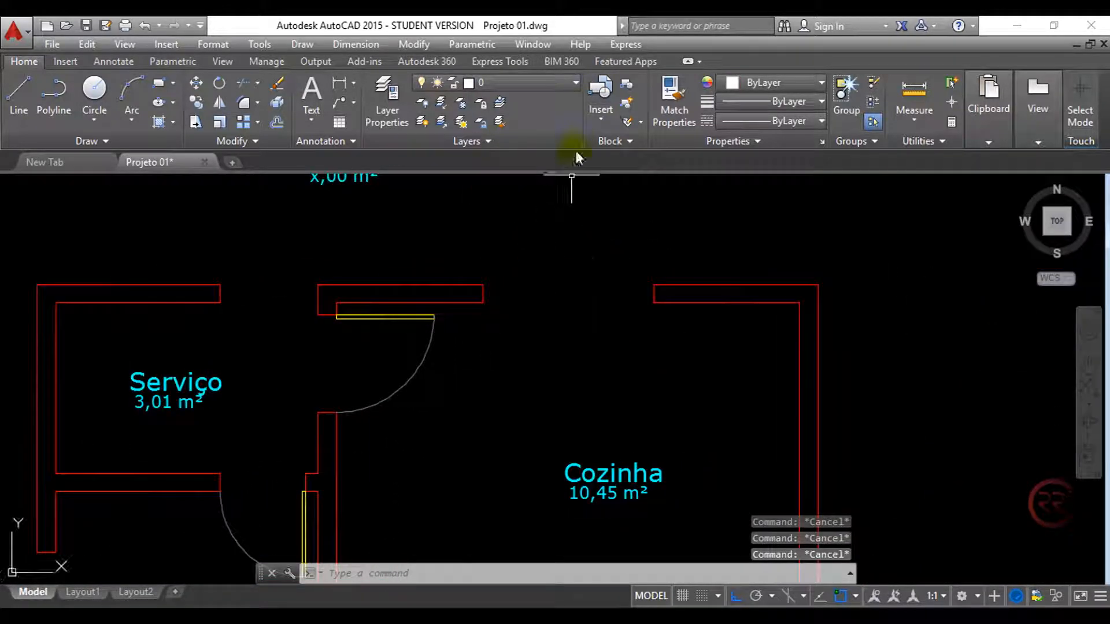
{"action": "left_click", "coordinate": [547, 85]}
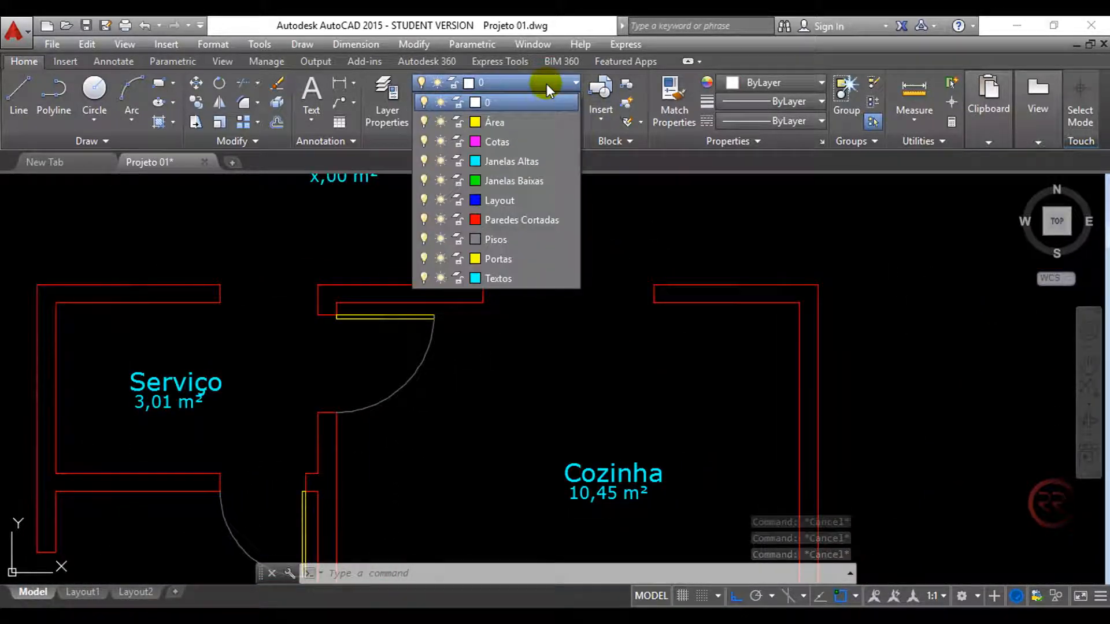
{"action": "left_click", "coordinate": [549, 181]}
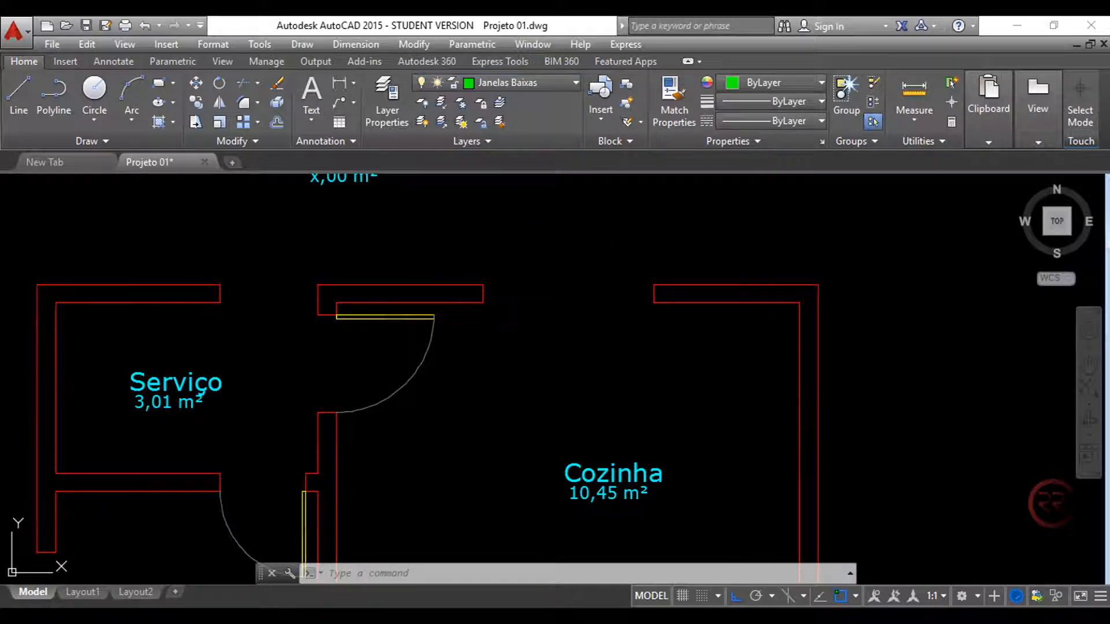
Step: Insert the Janela Baixa block with an X scale of 1.4 at the lower-left corner of Cozinha's upper wall opening
{"action": "type", "text": "i"}
{"action": "key", "text": "Return"}
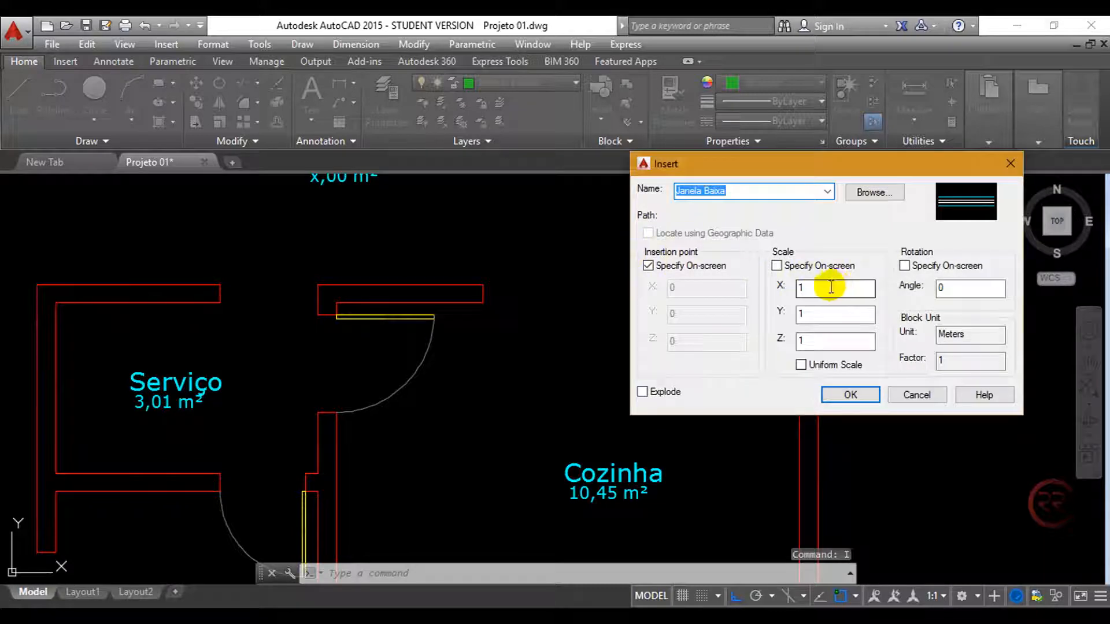
{"action": "left_click_drag", "start_coordinate": [827, 286], "coordinate": [708, 278]}
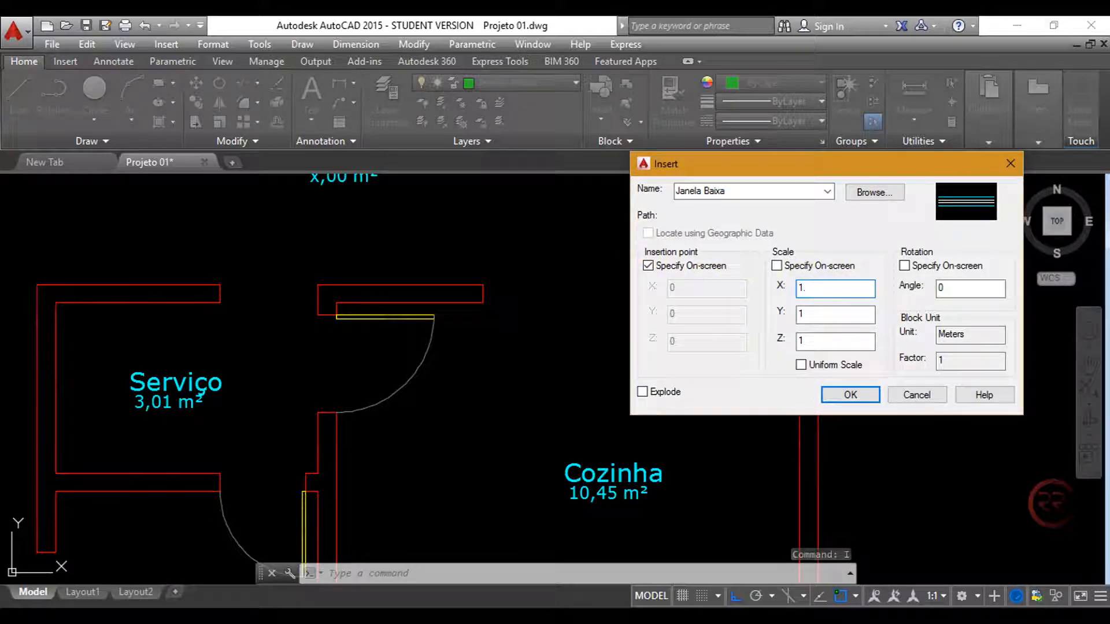
{"action": "type", "text": "1.4"}
{"action": "left_click", "coordinate": [850, 395]}
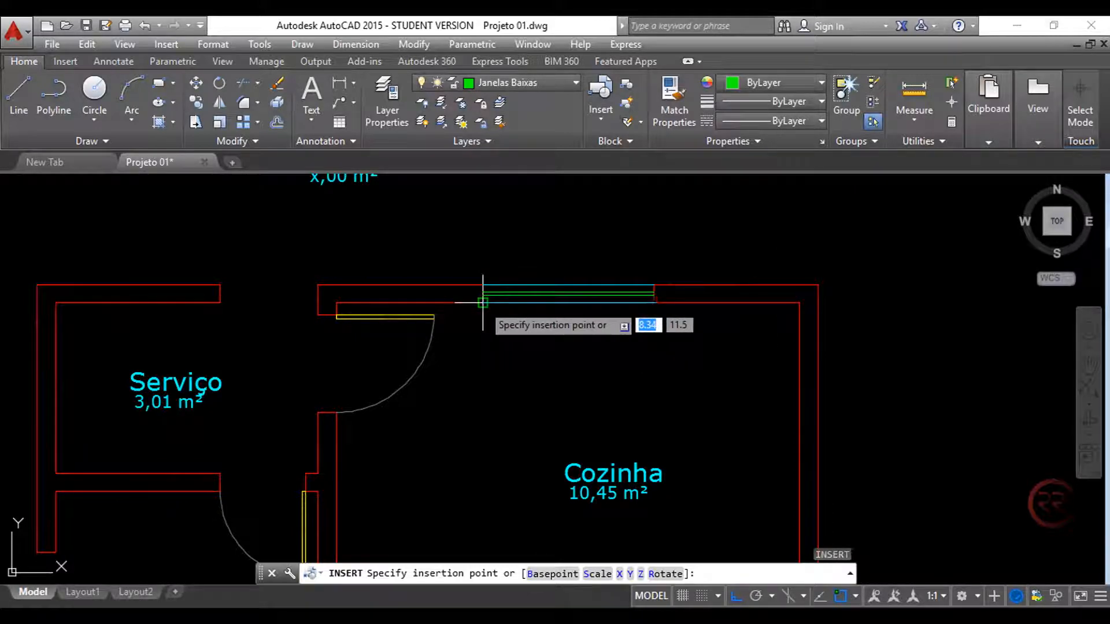
{"action": "scroll", "coordinate": [595, 247], "scroll_direction": "down", "scroll_amount": 2}
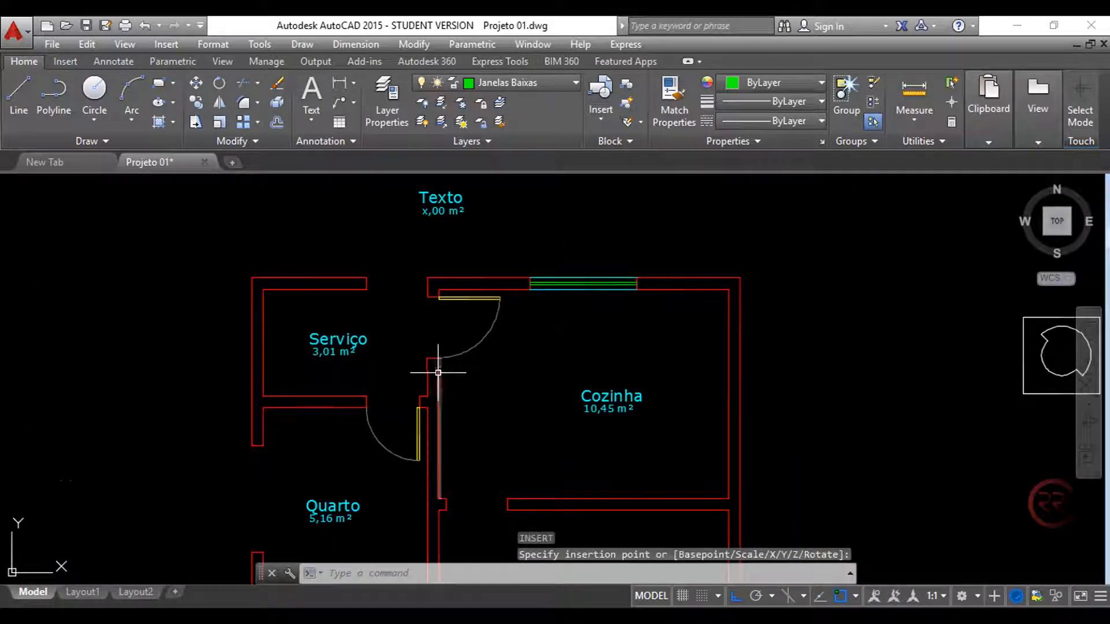
{"action": "middle_click_drag", "start_coordinate": [441, 366], "coordinate": [548, 261]}
{"action": "middle_click_drag", "start_coordinate": [294, 411], "coordinate": [454, 359]}
{"action": "middle_click_drag", "start_coordinate": [379, 350], "coordinate": [421, 350]}
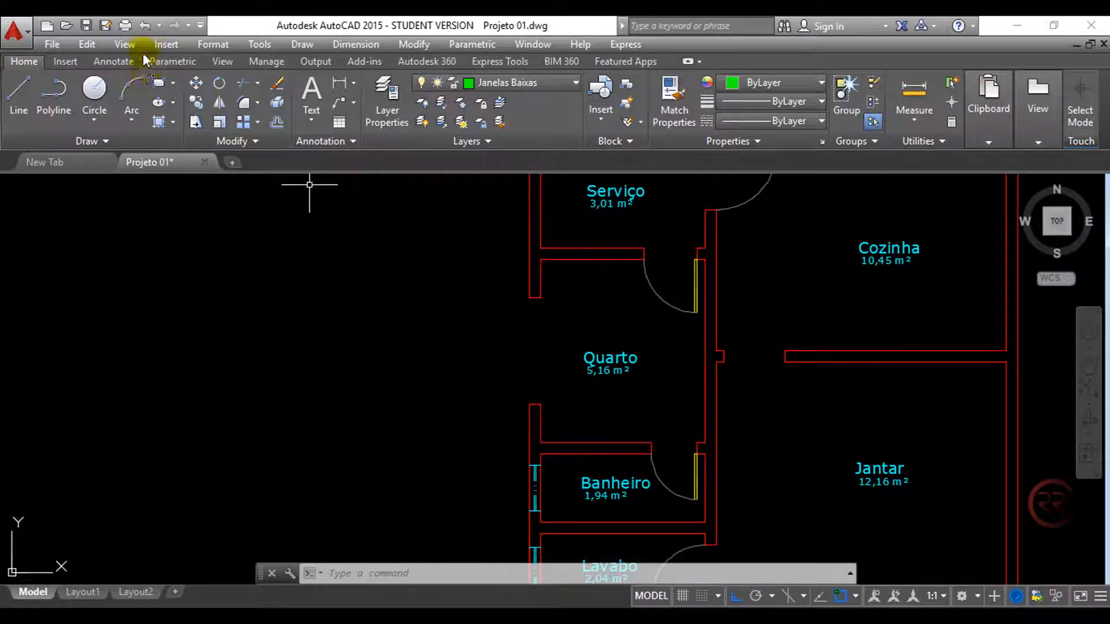
Step: Insert the Janela Baixa block with a Y scale of 1.4 in the empty space outside Quarto's outer wall opening
{"action": "left_click", "coordinate": [166, 44]}
{"action": "left_click", "coordinate": [166, 44]}
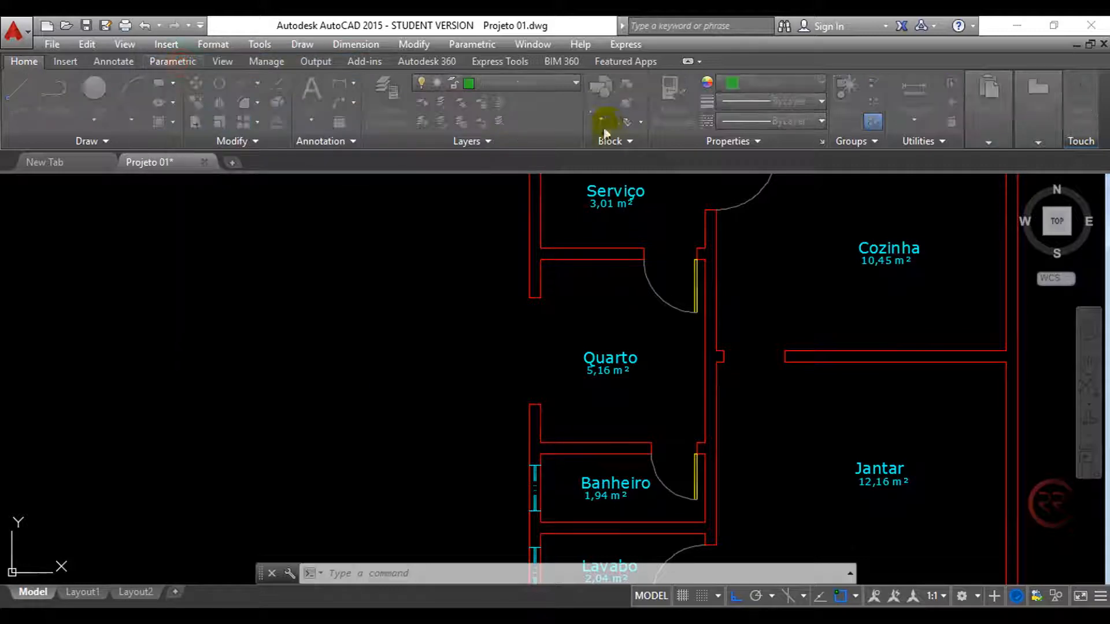
{"action": "left_click", "coordinate": [606, 118]}
{"action": "left_click_drag", "start_coordinate": [783, 163], "coordinate": [752, 199]}
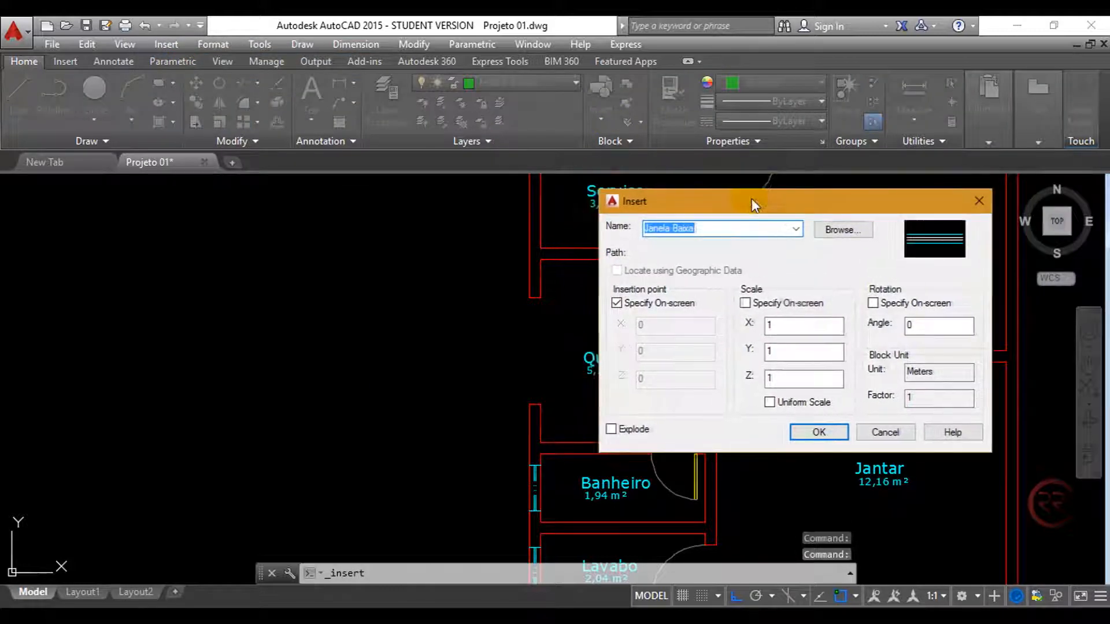
{"action": "left_click", "coordinate": [771, 352]}
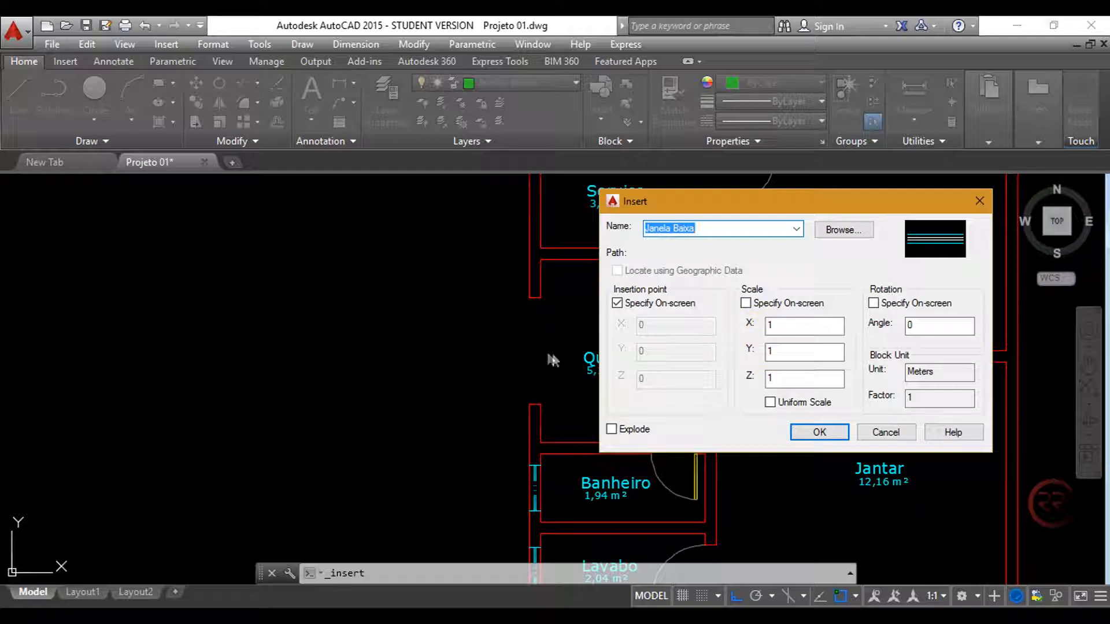
{"action": "double_click", "coordinate": [792, 351]}
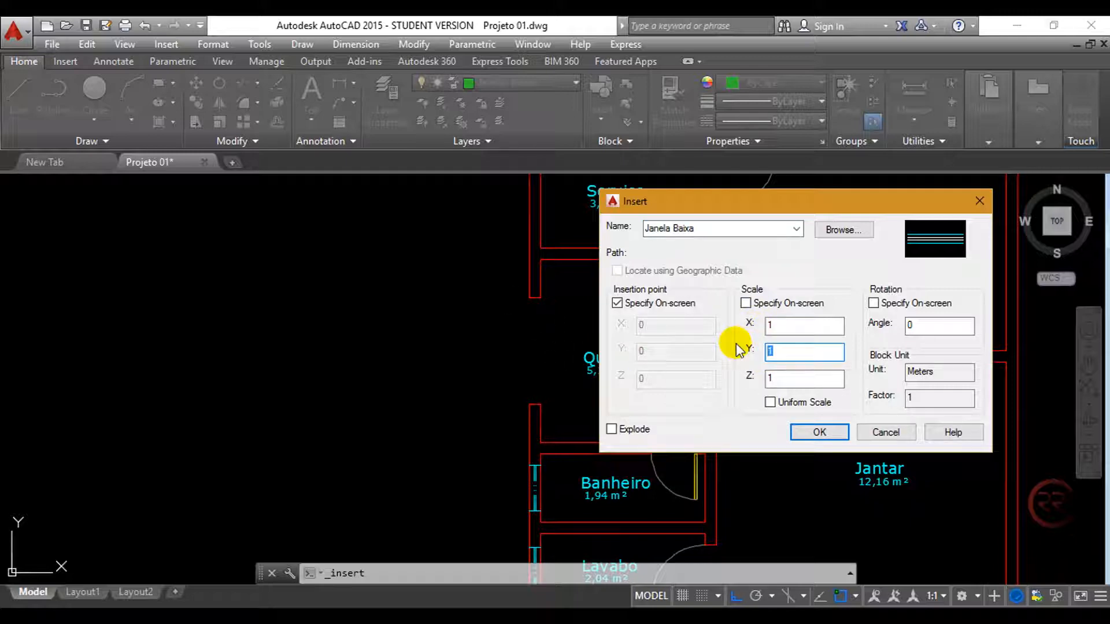
{"action": "type", "text": "1.4"}
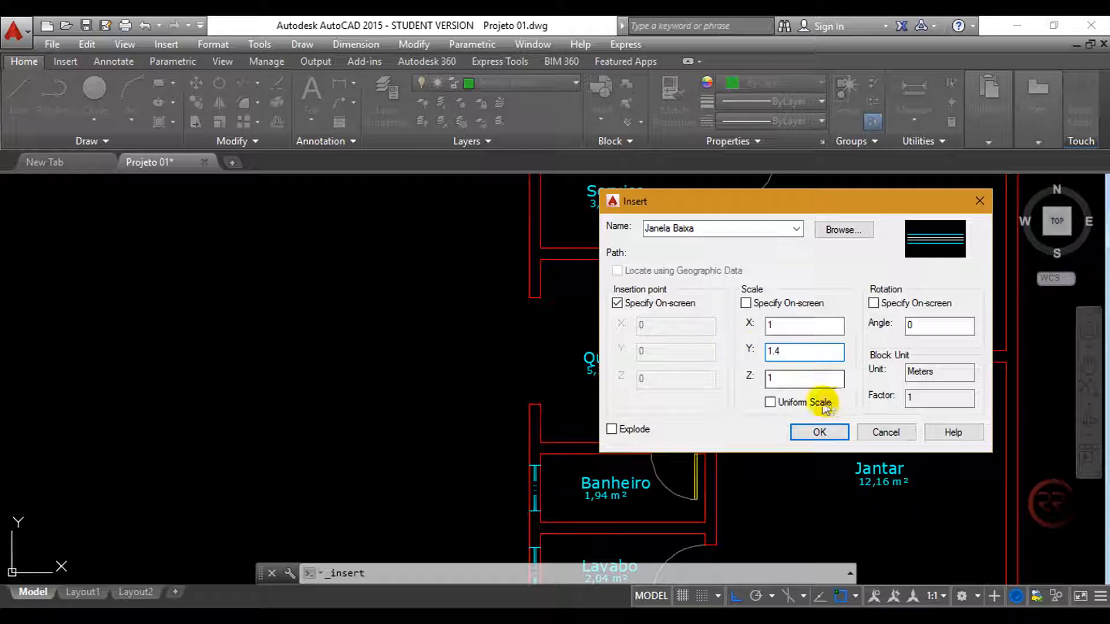
{"action": "left_click", "coordinate": [803, 434]}
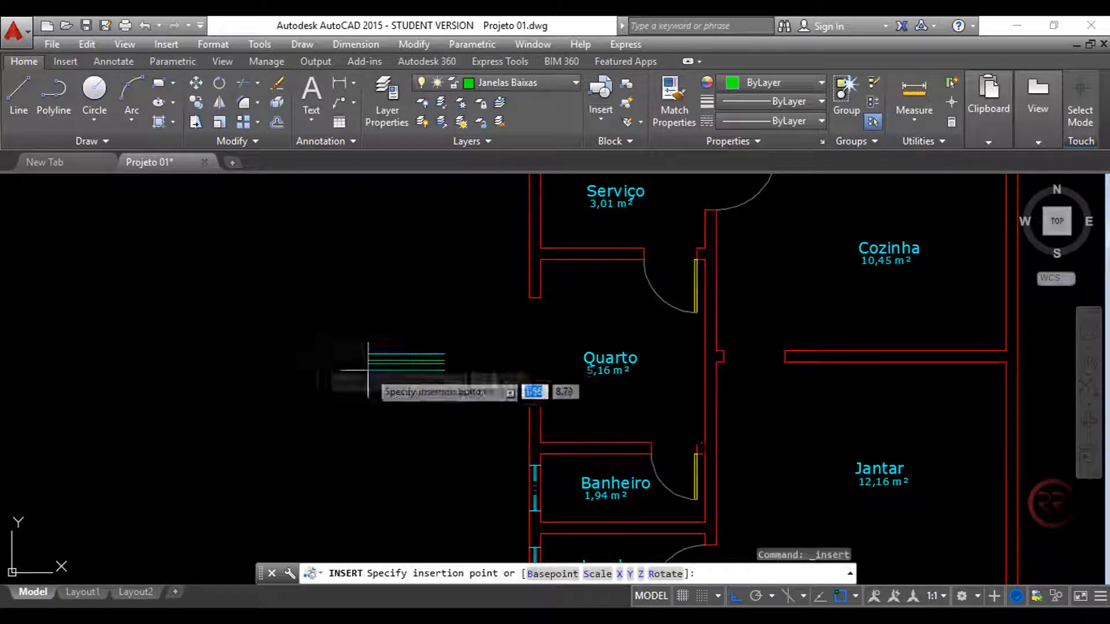
{"action": "scroll", "coordinate": [437, 380], "scroll_direction": "up", "scroll_amount": 4}
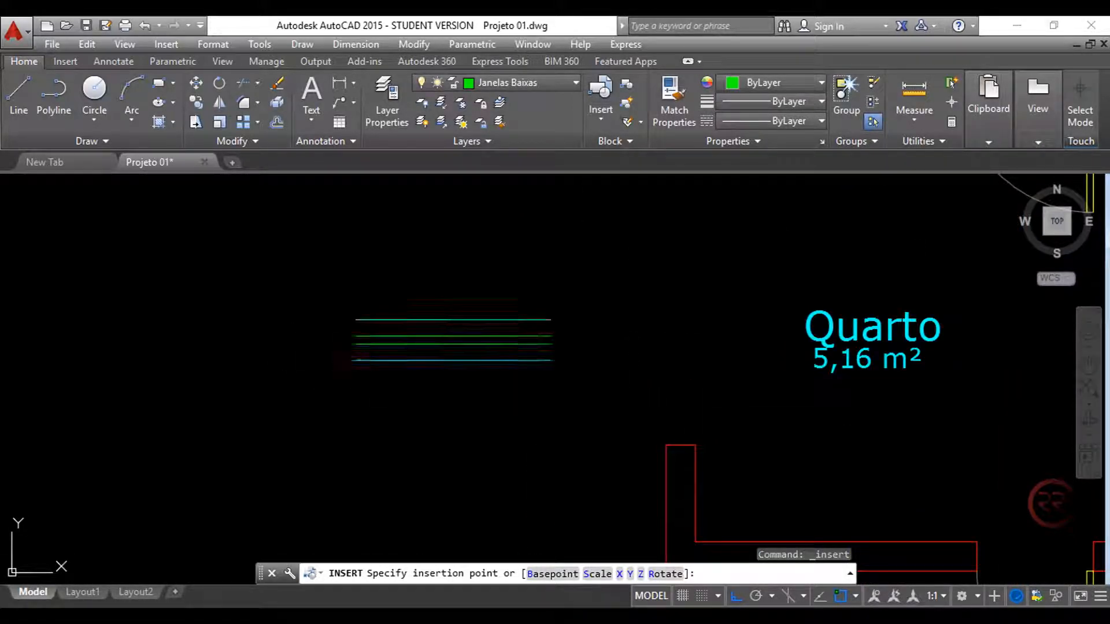
{"action": "scroll", "coordinate": [478, 382], "scroll_direction": "down", "scroll_amount": 2}
{"action": "scroll", "coordinate": [557, 358], "scroll_direction": "up", "scroll_amount": 2}
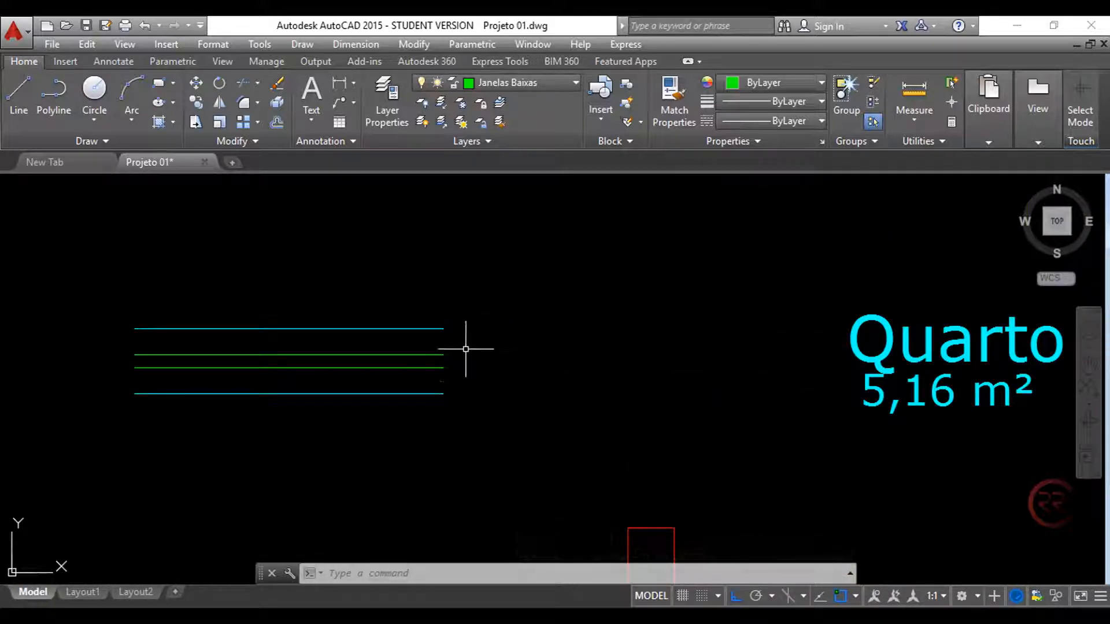
{"action": "scroll", "coordinate": [470, 366], "scroll_direction": "down", "scroll_amount": 3}
{"action": "scroll", "coordinate": [474, 371], "scroll_direction": "up", "scroll_amount": 2}
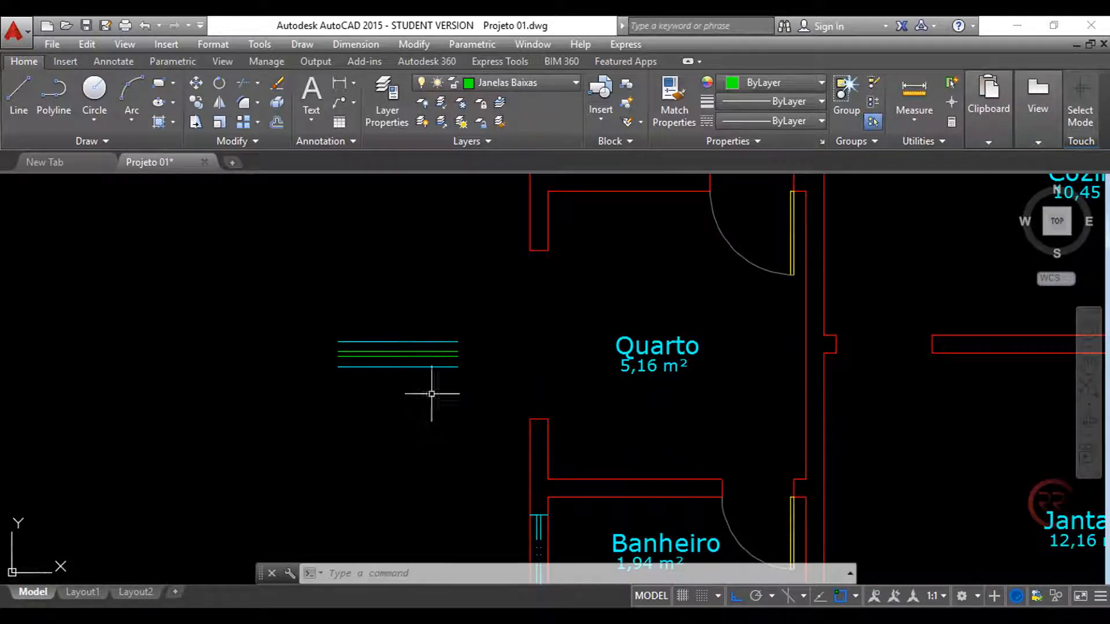
Step: Insert the Janela Baixa block with X scale 1.4 and rotation 90 at the lower inner corner of Quarto's outer wall opening
{"action": "middle_click_drag", "start_coordinate": [439, 406], "coordinate": [373, 406]}
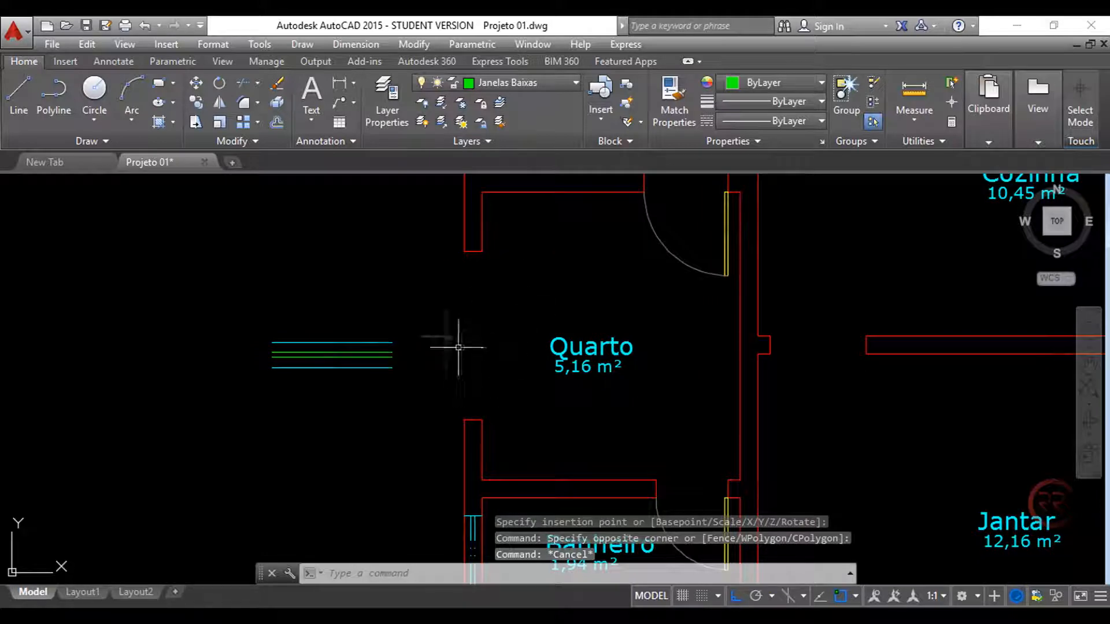
{"action": "middle_click_drag", "start_coordinate": [461, 341], "coordinate": [393, 339]}
{"action": "left_click", "coordinate": [165, 45]}
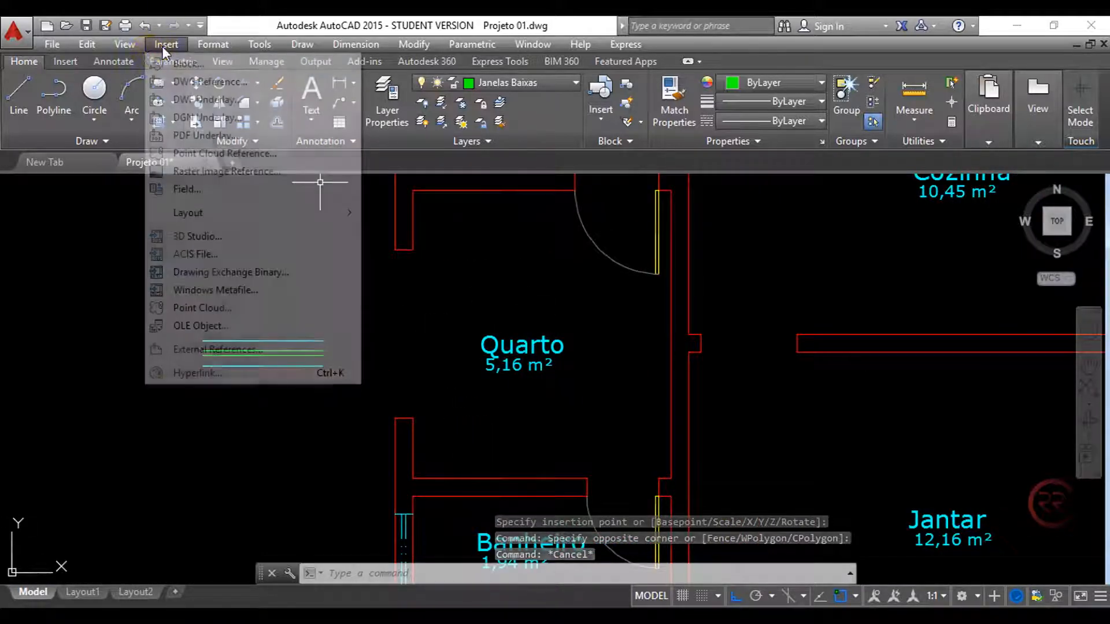
{"action": "left_click", "coordinate": [178, 65]}
{"action": "double_click", "coordinate": [775, 325]}
{"action": "type", "text": "1.4"}
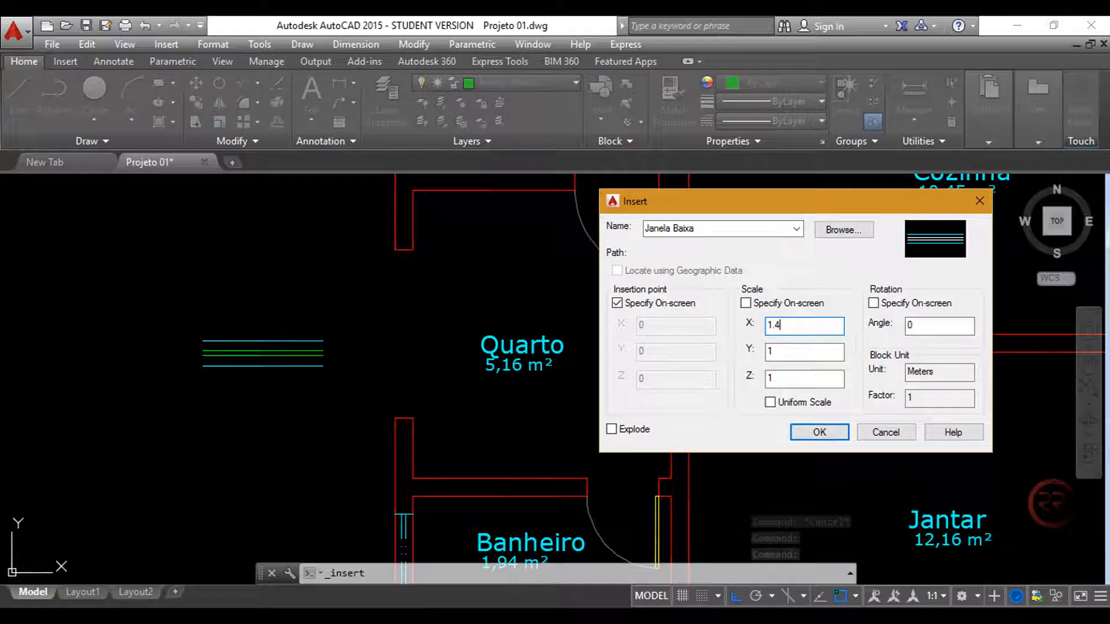
{"action": "double_click", "coordinate": [914, 324]}
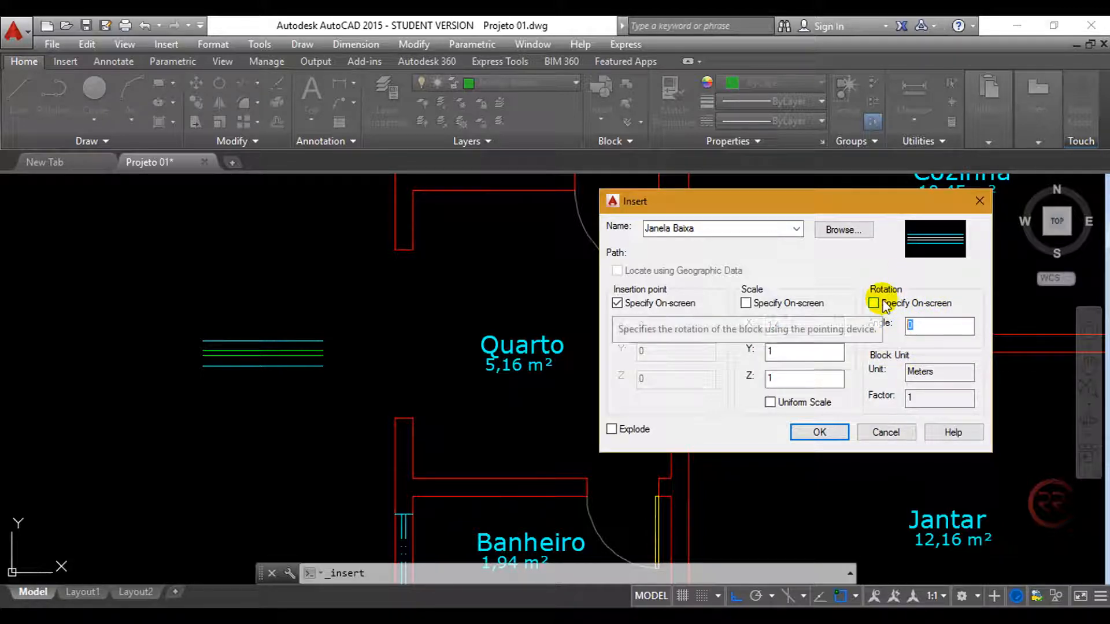
{"action": "type", "text": "90"}
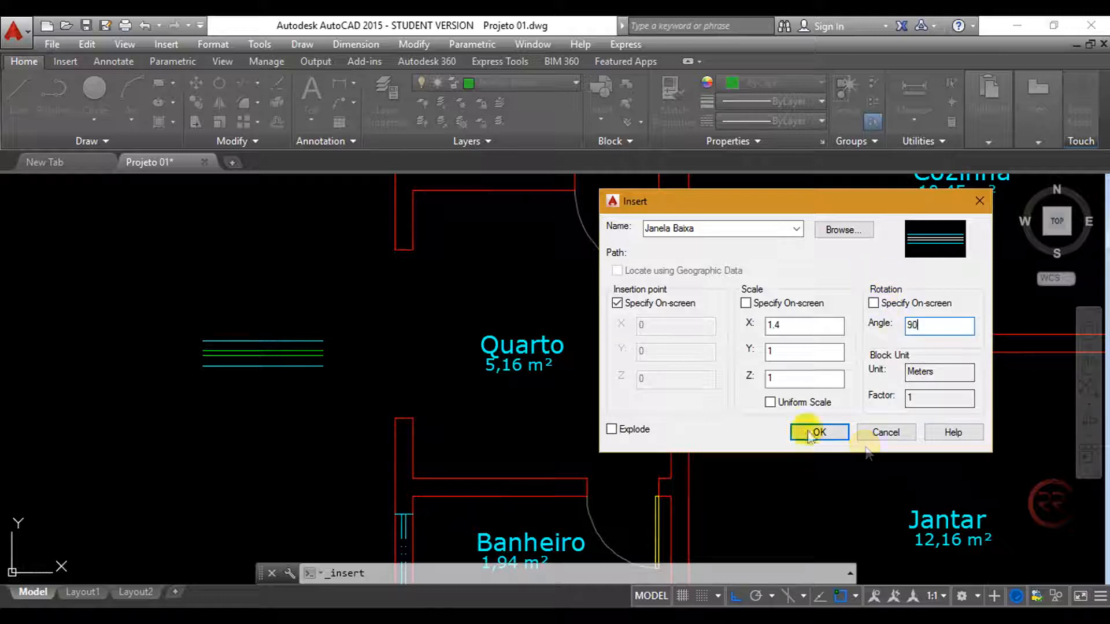
{"action": "left_click", "coordinate": [818, 432]}
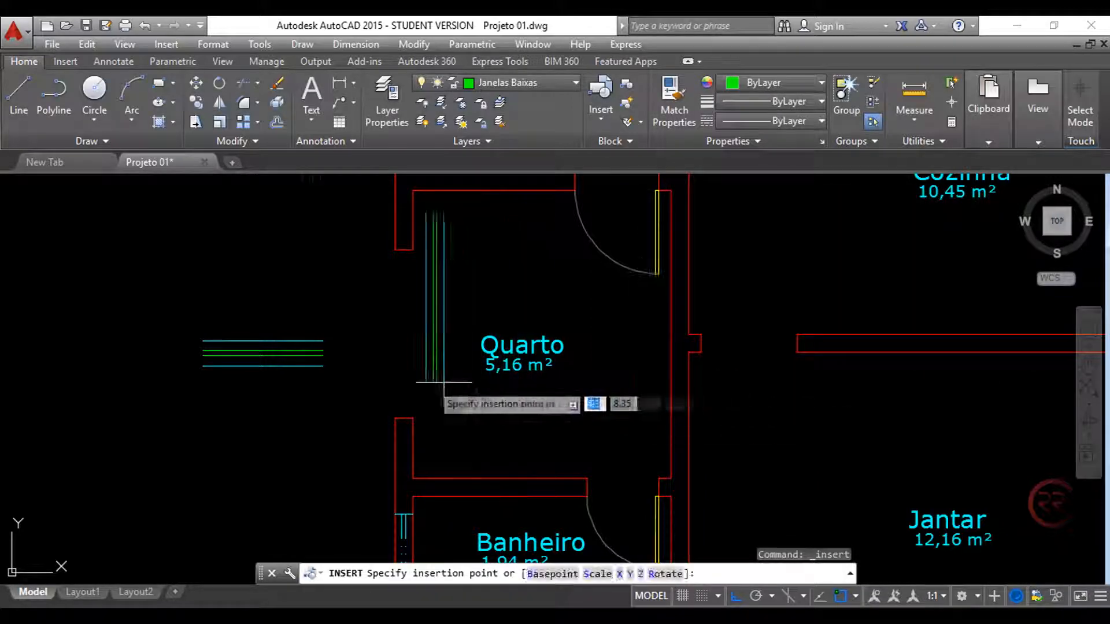
{"action": "left_click", "coordinate": [413, 421]}
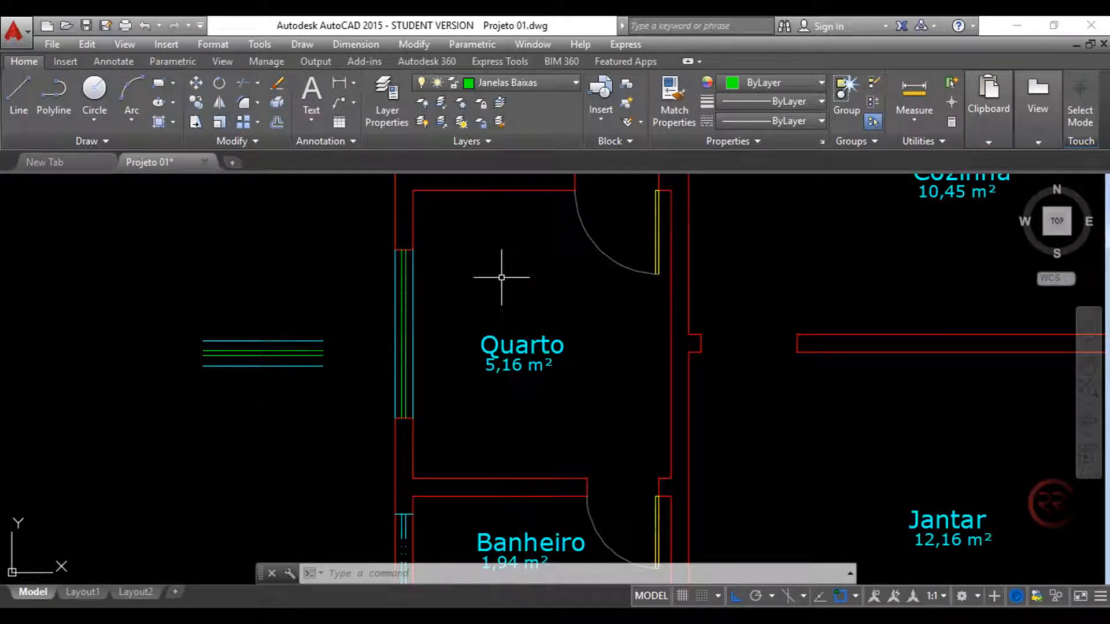
Step: Examine the door leaves and swing arcs at Lavabo and at the entrance beside Varanda
{"action": "scroll", "coordinate": [501, 277], "scroll_direction": "down", "scroll_amount": 3}
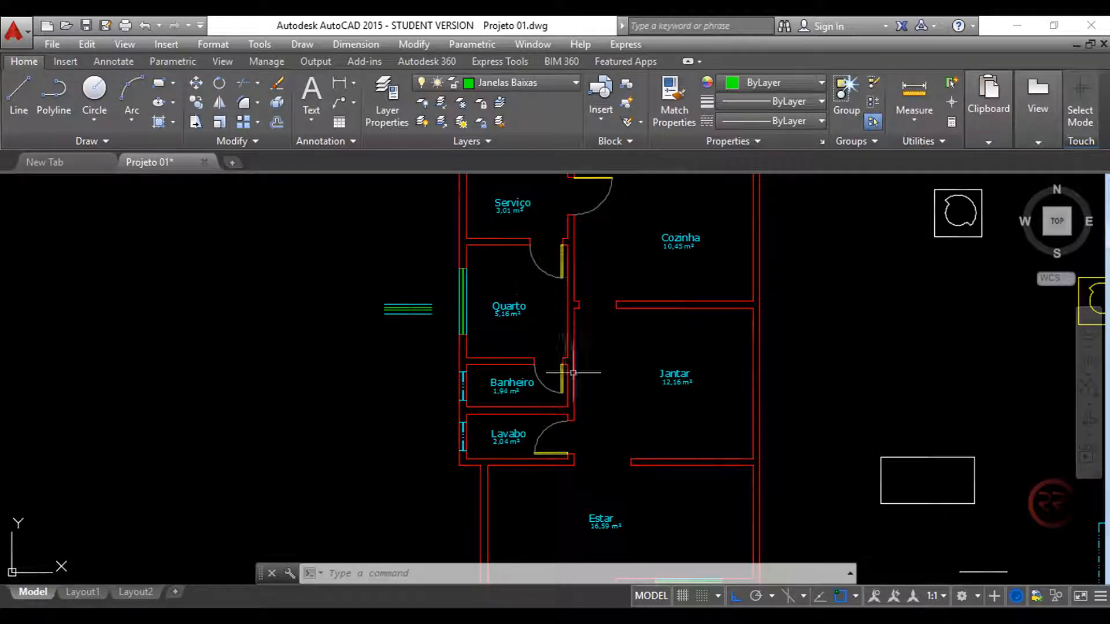
{"action": "scroll", "coordinate": [556, 474], "scroll_direction": "up", "scroll_amount": 10}
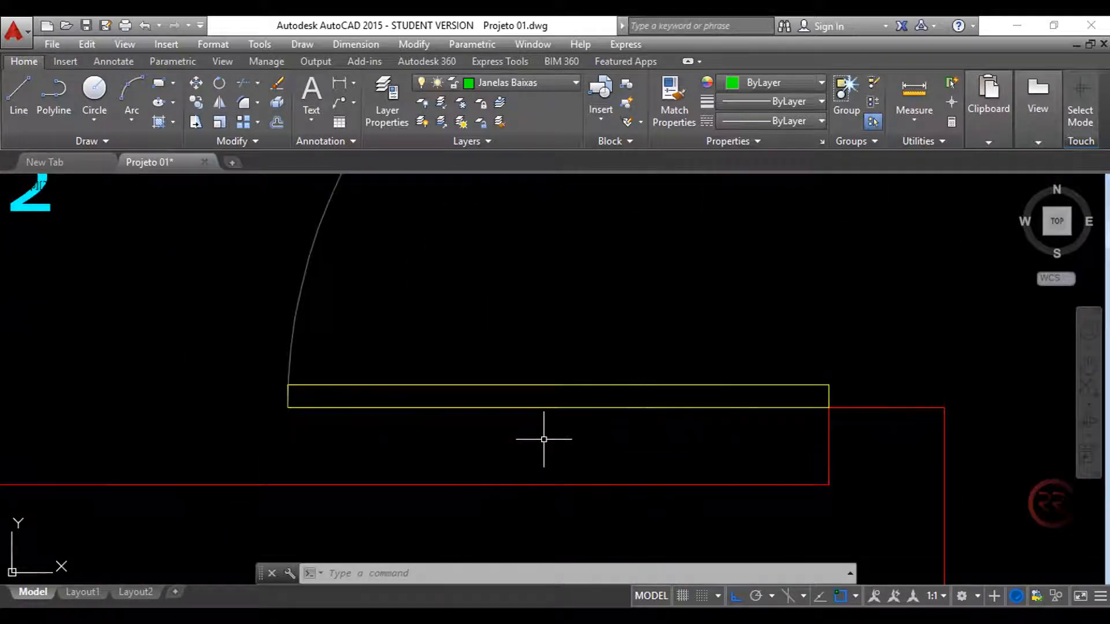
{"action": "scroll", "coordinate": [544, 438], "scroll_direction": "down", "scroll_amount": 3}
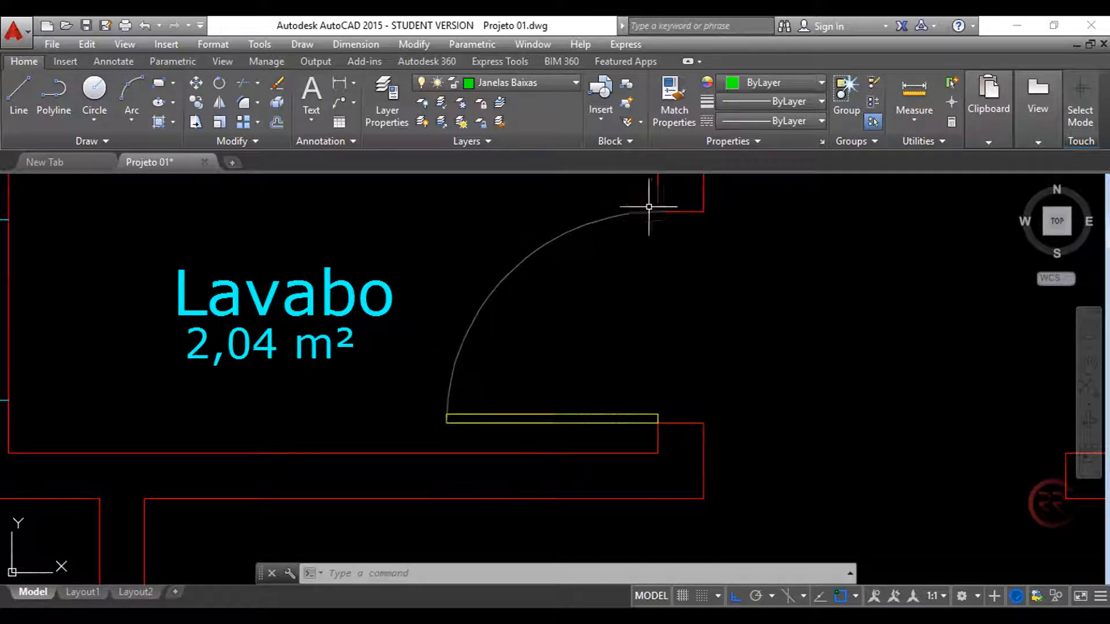
{"action": "scroll", "coordinate": [439, 428], "scroll_direction": "up", "scroll_amount": 3}
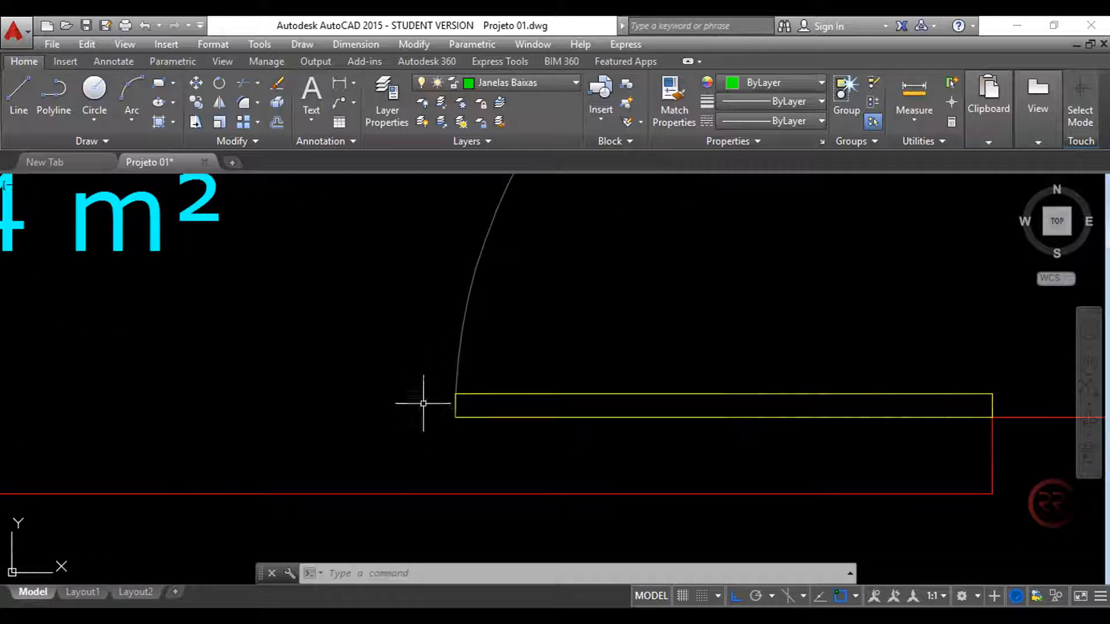
{"action": "scroll", "coordinate": [423, 404], "scroll_direction": "down", "scroll_amount": 6}
{"action": "mouse_move", "coordinate": [488, 383]}
{"action": "middle_mouse_down"}
{"action": "mouse_move", "coordinate": [498, 466]}
{"action": "mouse_move", "coordinate": [508, 341]}
{"action": "middle_mouse_up"}
{"action": "scroll", "coordinate": [540, 292], "scroll_direction": "down", "scroll_amount": 2}
{"action": "middle_click_drag", "start_coordinate": [585, 472], "coordinate": [579, 355]}
{"action": "scroll", "coordinate": [558, 471], "scroll_direction": "up", "scroll_amount": 9}
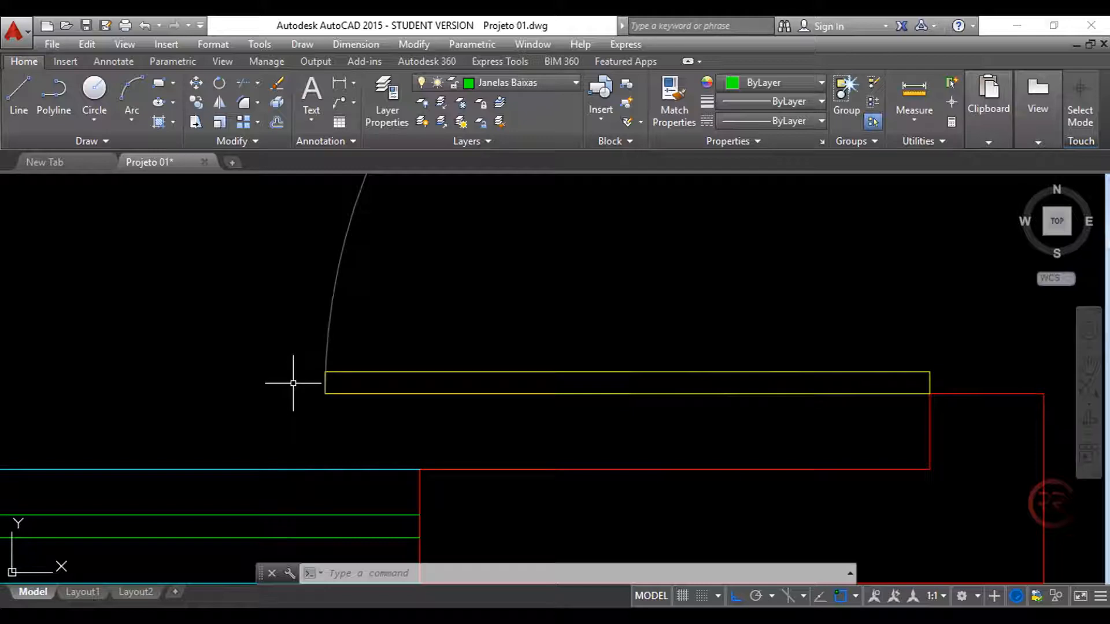
{"action": "scroll", "coordinate": [409, 360], "scroll_direction": "down", "scroll_amount": 6}
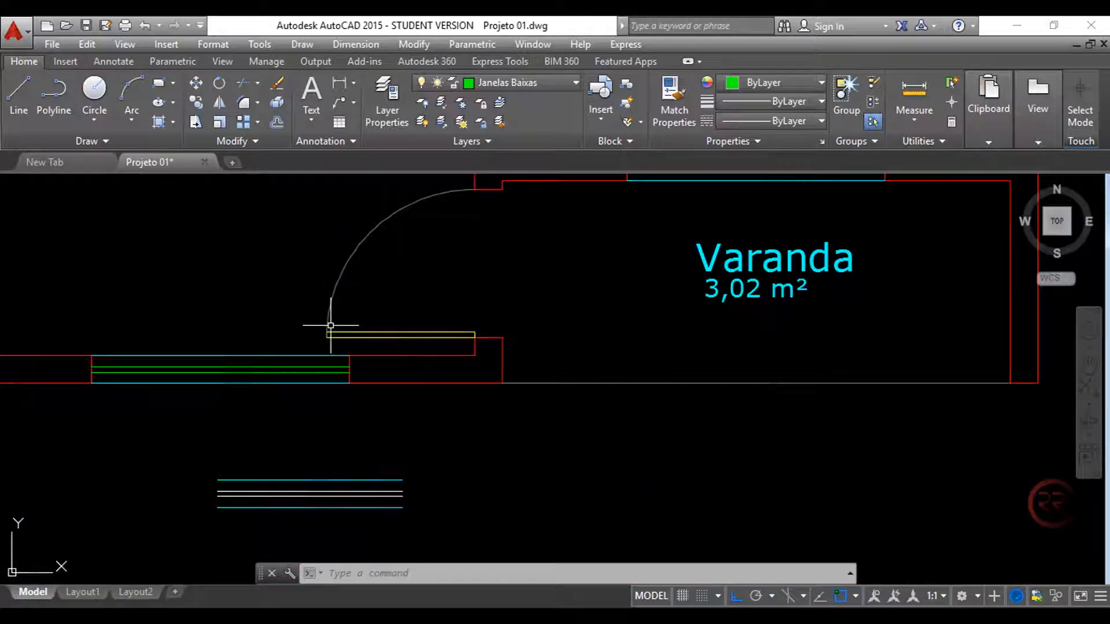
{"action": "mouse_move", "coordinate": [336, 338]}
{"action": "middle_mouse_down"}
{"action": "mouse_move", "coordinate": [386, 412]}
{"action": "mouse_move", "coordinate": [326, 404]}
{"action": "middle_mouse_up"}
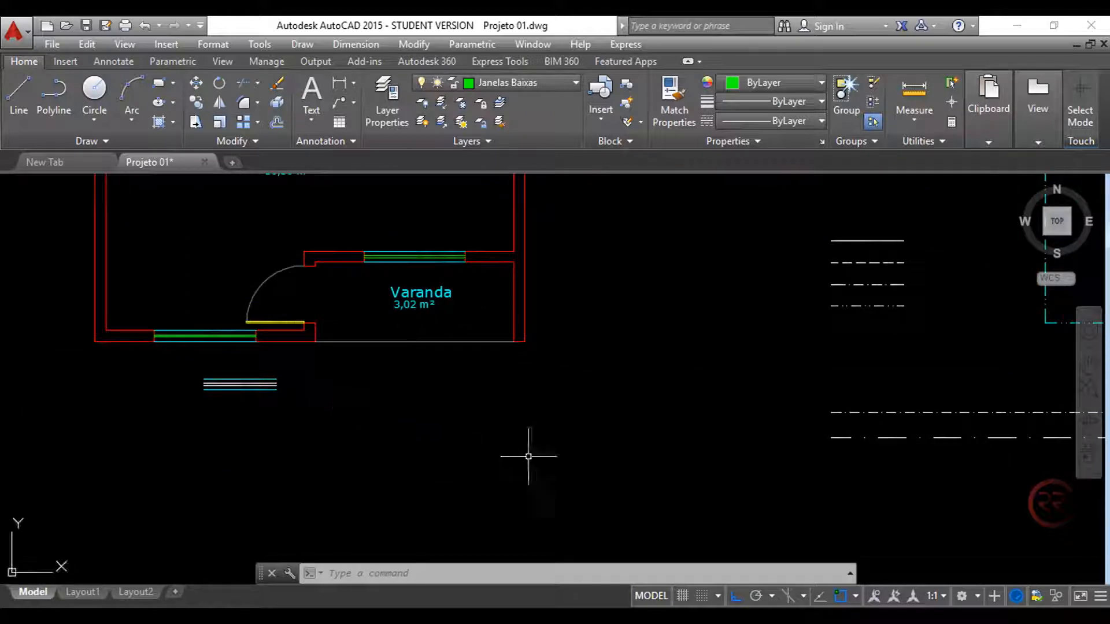
Step: Make layer 0 current and draw a rectangle 0.03 wide by 0.8 high in the empty space below Varanda
{"action": "left_click", "coordinate": [564, 82]}
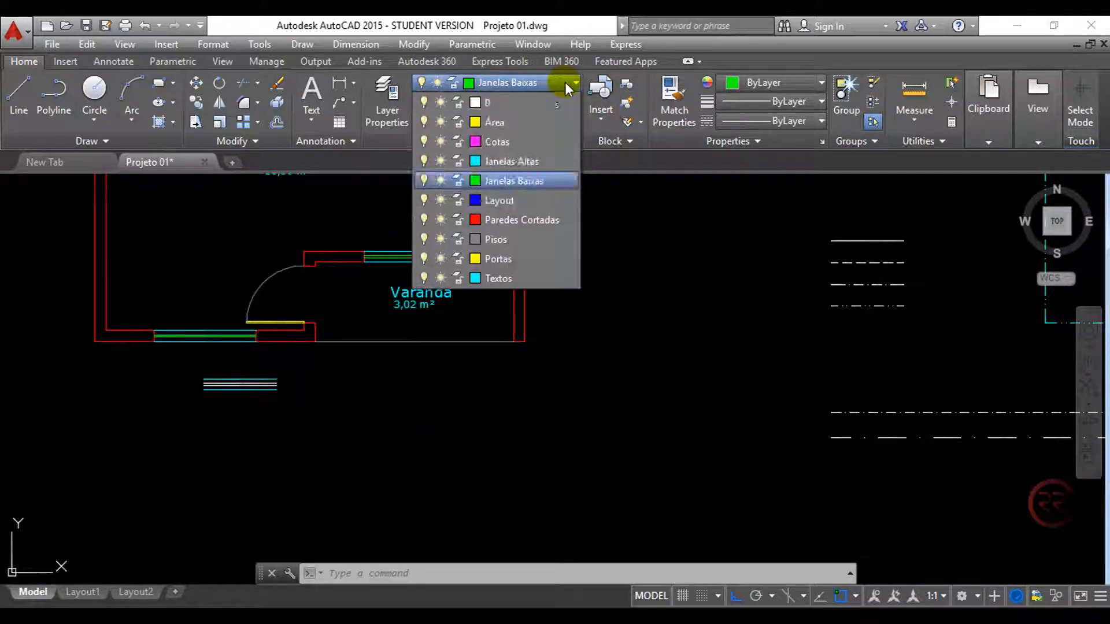
{"action": "left_click", "coordinate": [533, 101]}
{"action": "scroll", "coordinate": [439, 440], "scroll_direction": "up", "scroll_amount": 3}
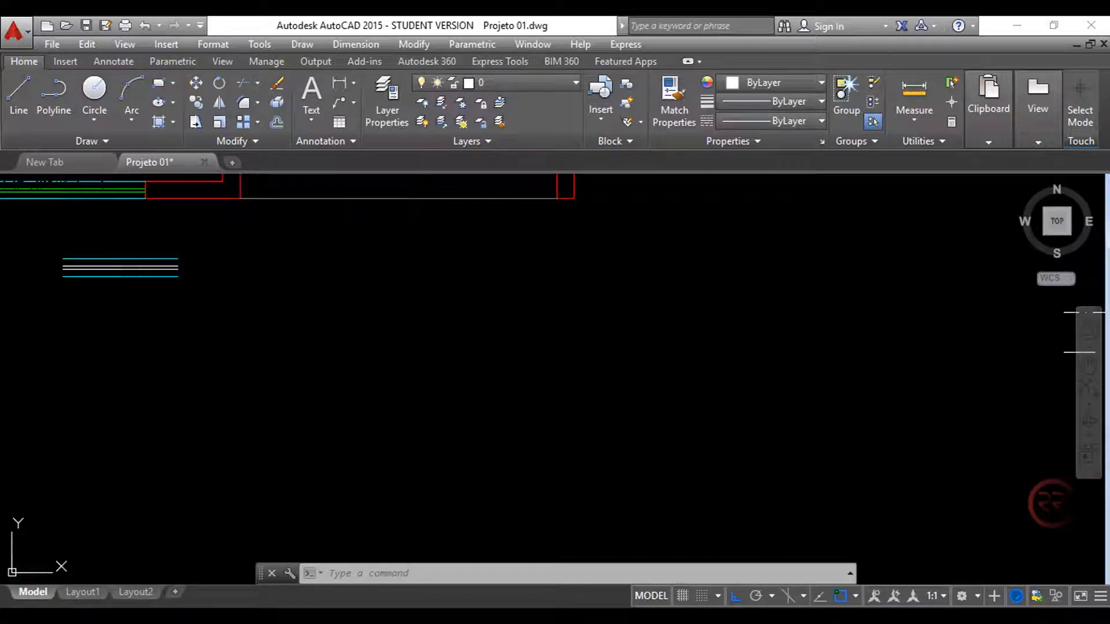
{"action": "left_click", "coordinate": [343, 426]}
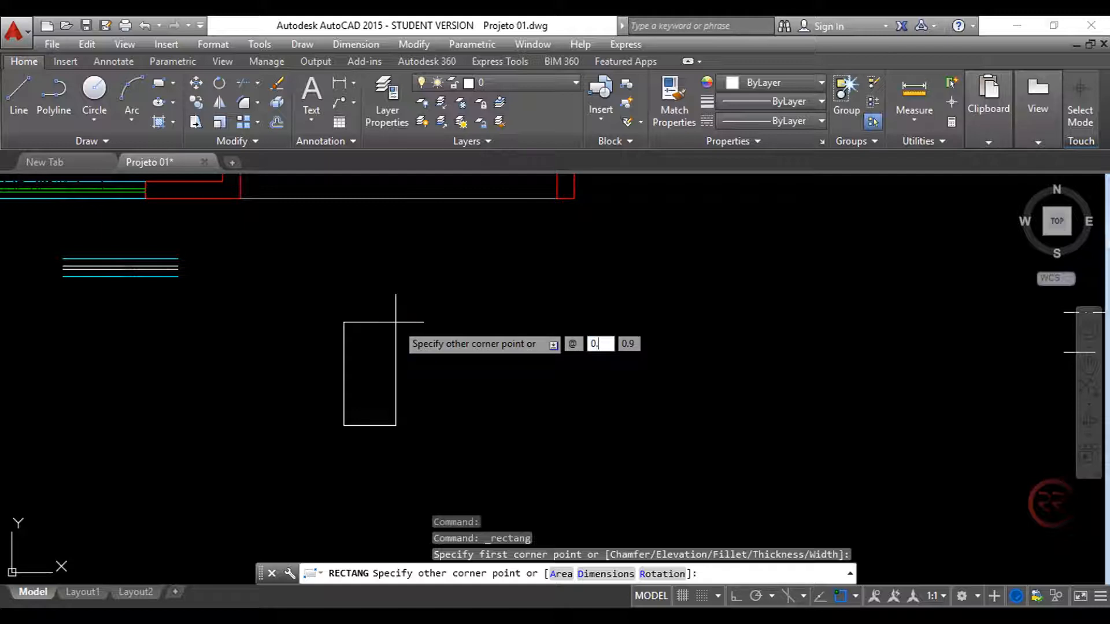
{"action": "key", "text": "Tab"}
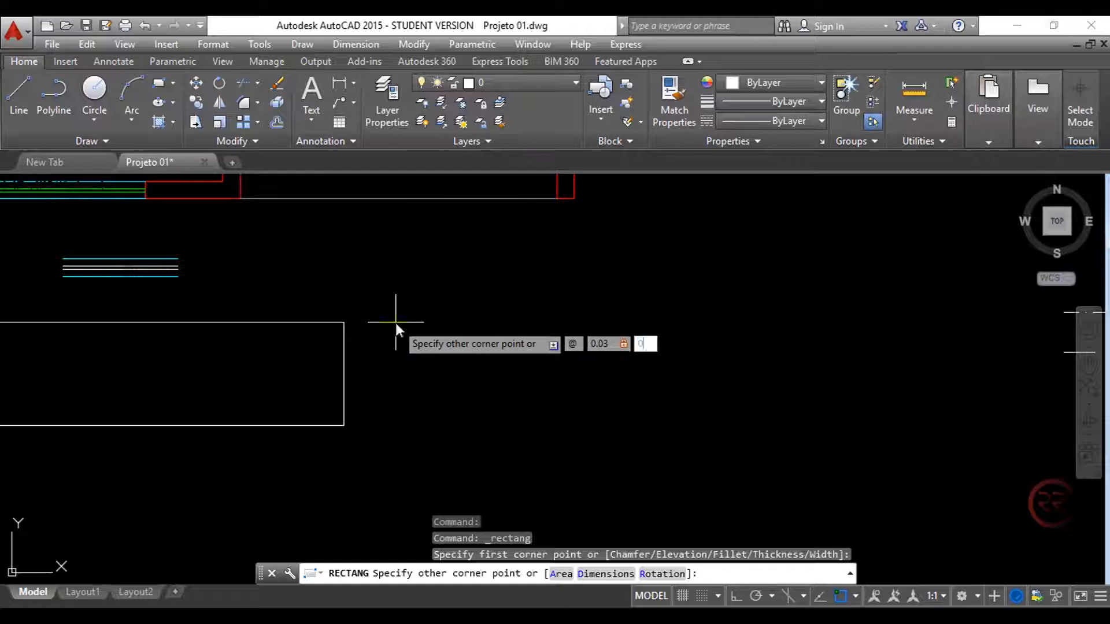
{"action": "key", "text": "Return"}
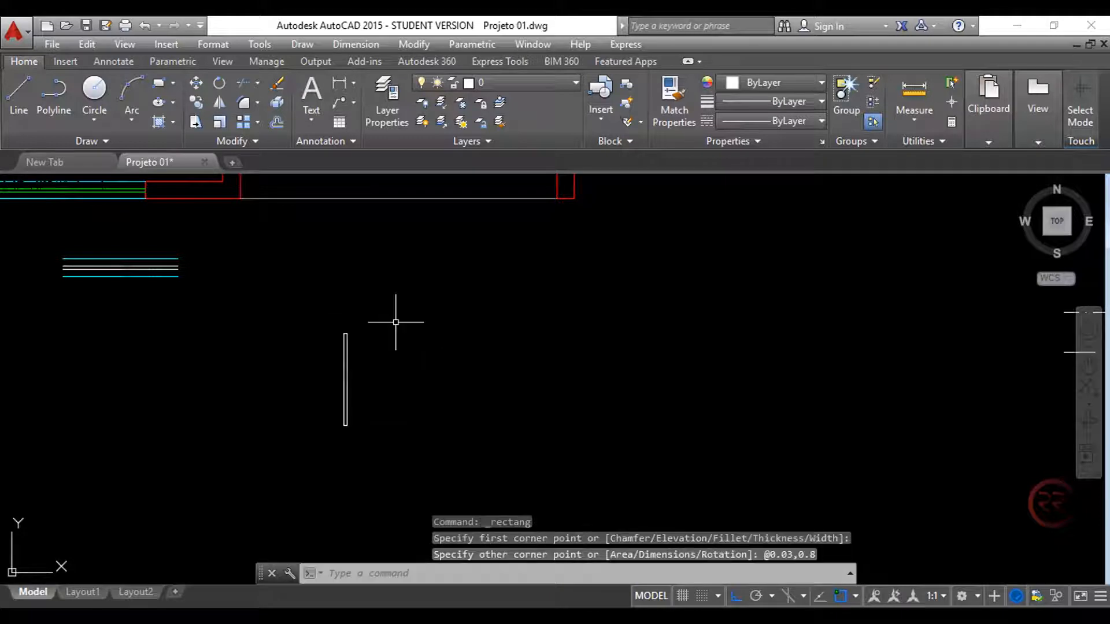
Step: Draw a second rectangle 0.03 wide by 0.7 high, to the right of the 0.8-high one
{"action": "scroll", "coordinate": [338, 370], "scroll_direction": "up", "scroll_amount": 4}
{"action": "middle_click_drag", "start_coordinate": [356, 403], "coordinate": [199, 437]}
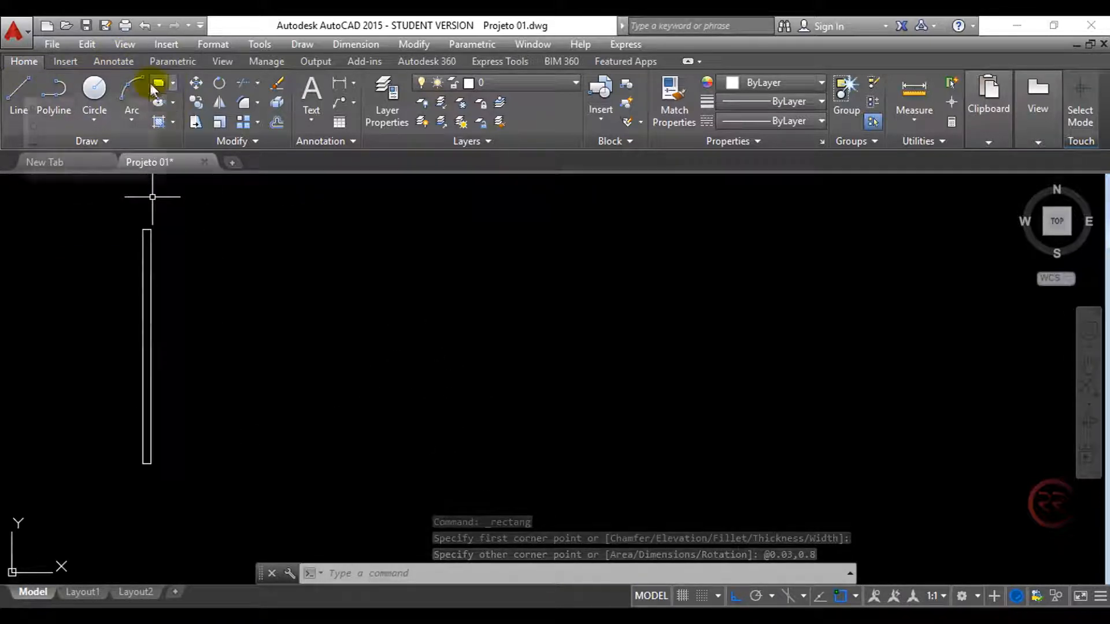
{"action": "key", "text": "Return"}
{"action": "left_click", "coordinate": [540, 449]}
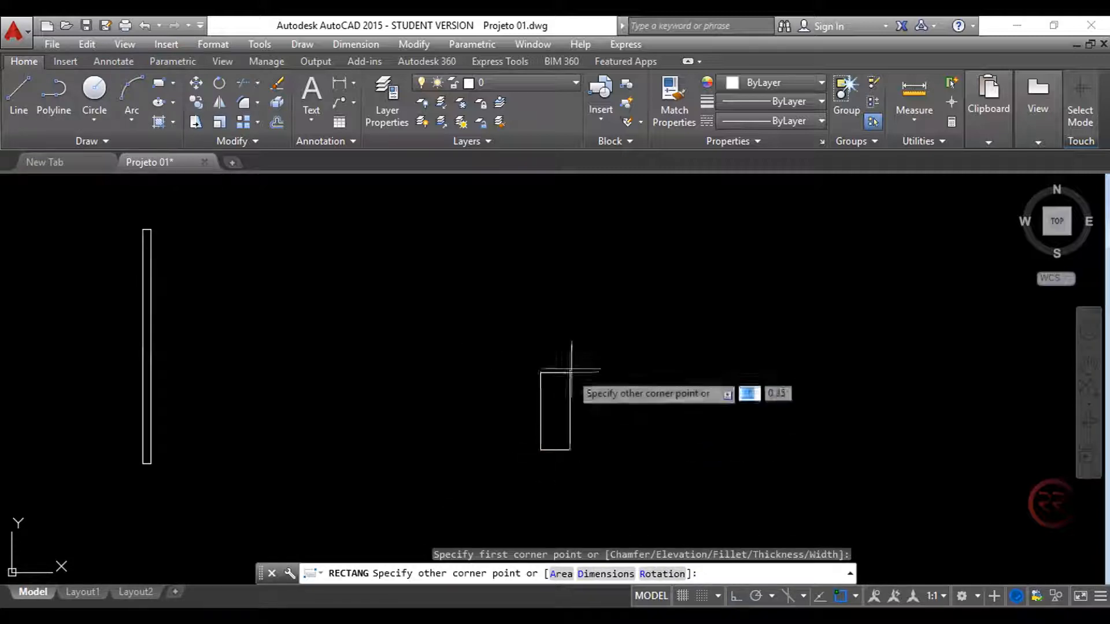
{"action": "type", "text": "@0.03"}
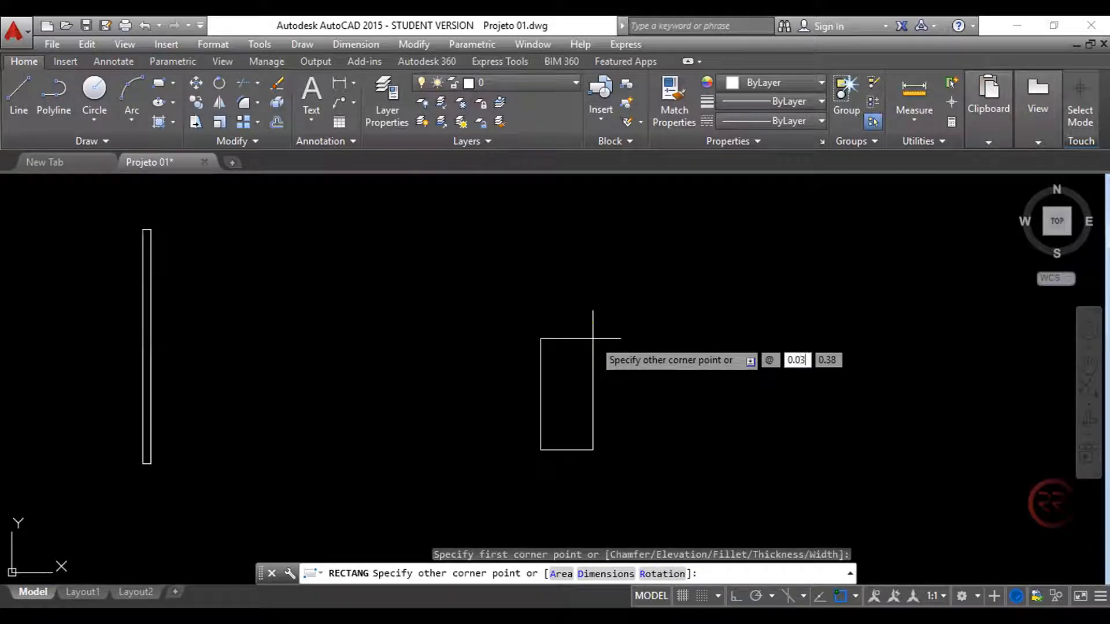
{"action": "key", "text": "Tab"}
{"action": "type", "text": ".7"}
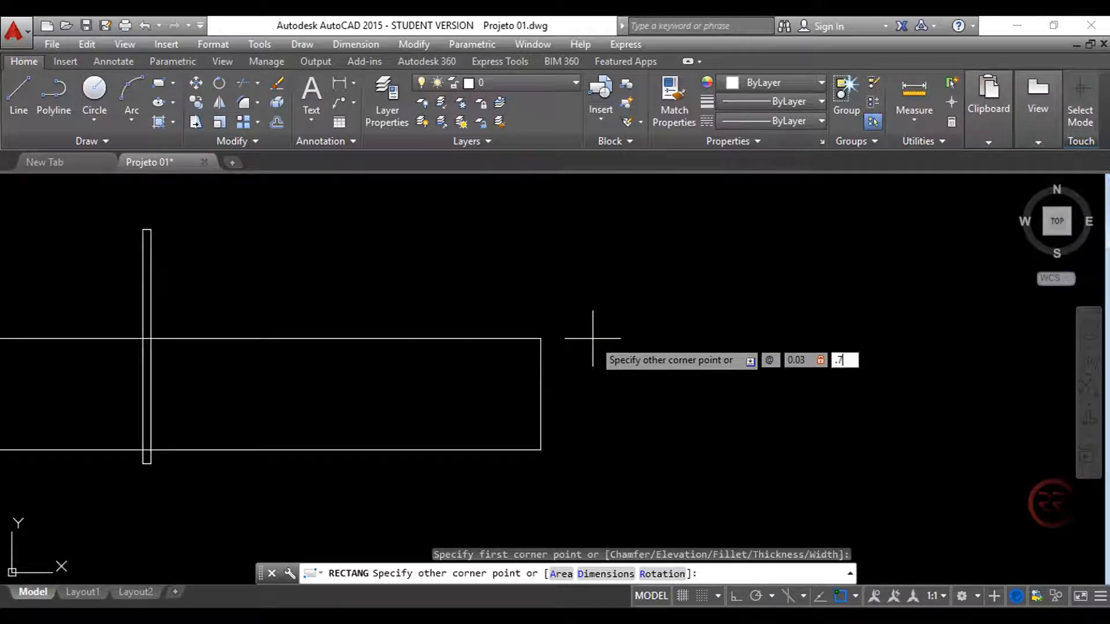
{"action": "key", "text": "Return"}
Step: Draw a third rectangle 0.03 wide by 0.6 high, to the right of the 0.7-high one
{"action": "middle_click_drag", "start_coordinate": [482, 350], "coordinate": [441, 349]}
{"action": "left_click", "coordinate": [158, 83]}
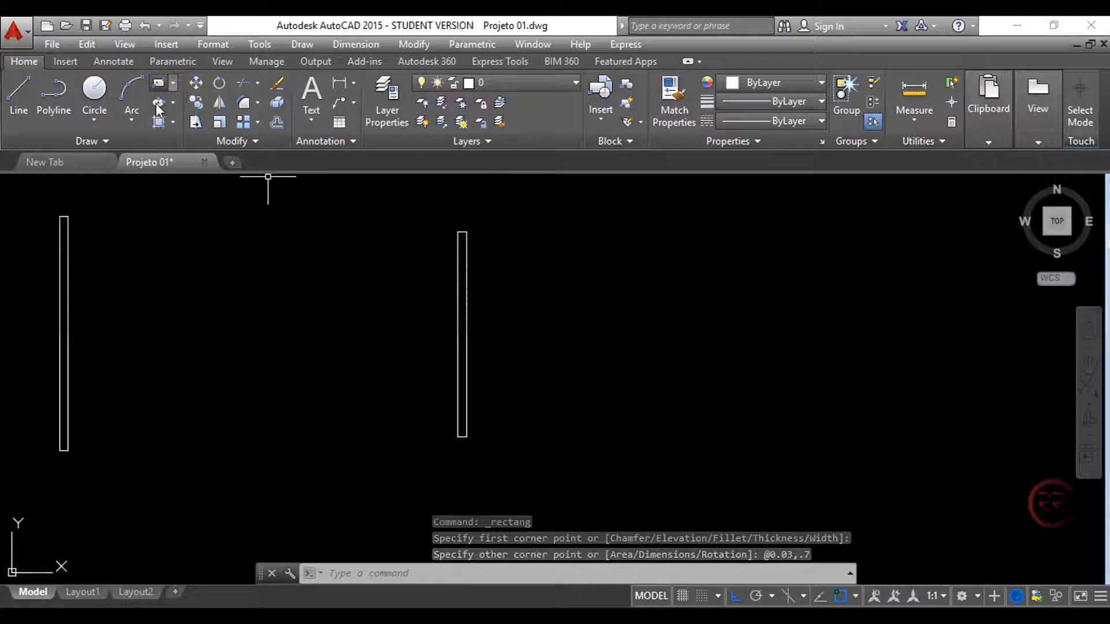
{"action": "scroll", "coordinate": [272, 304], "scroll_direction": "down", "scroll_amount": 2}
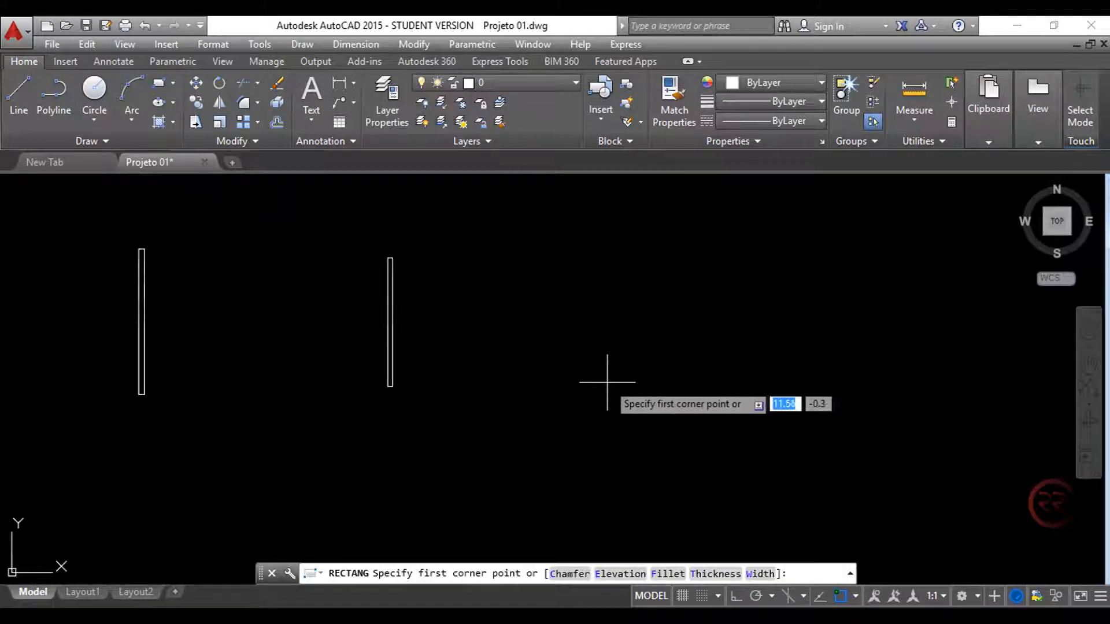
{"action": "left_click", "coordinate": [619, 382]}
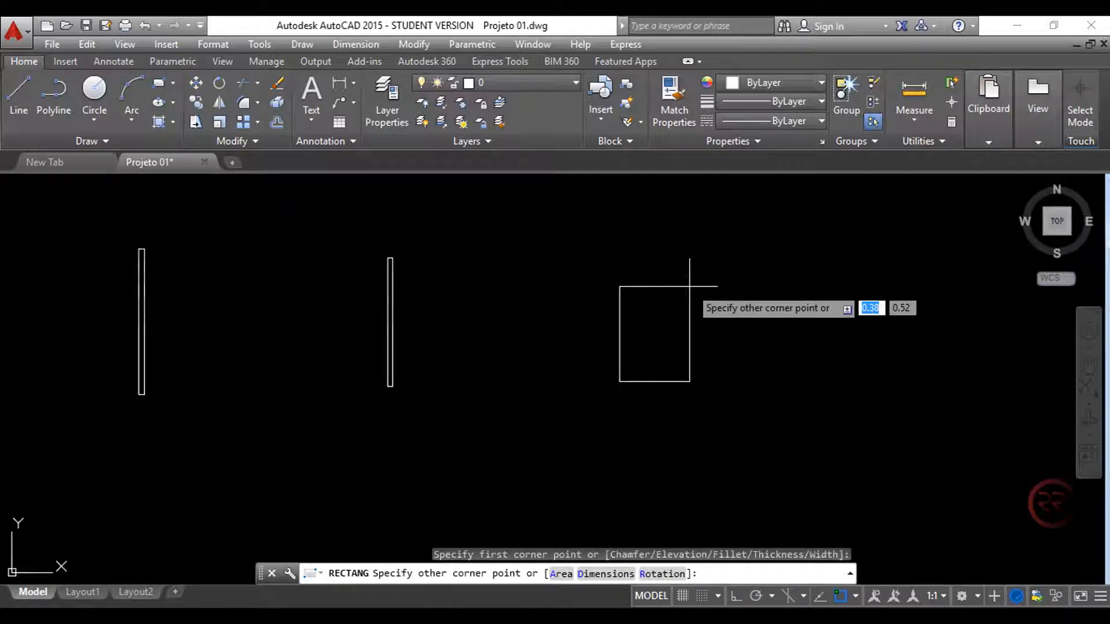
{"action": "type", "text": "@"}
{"action": "type", "text": "0."}
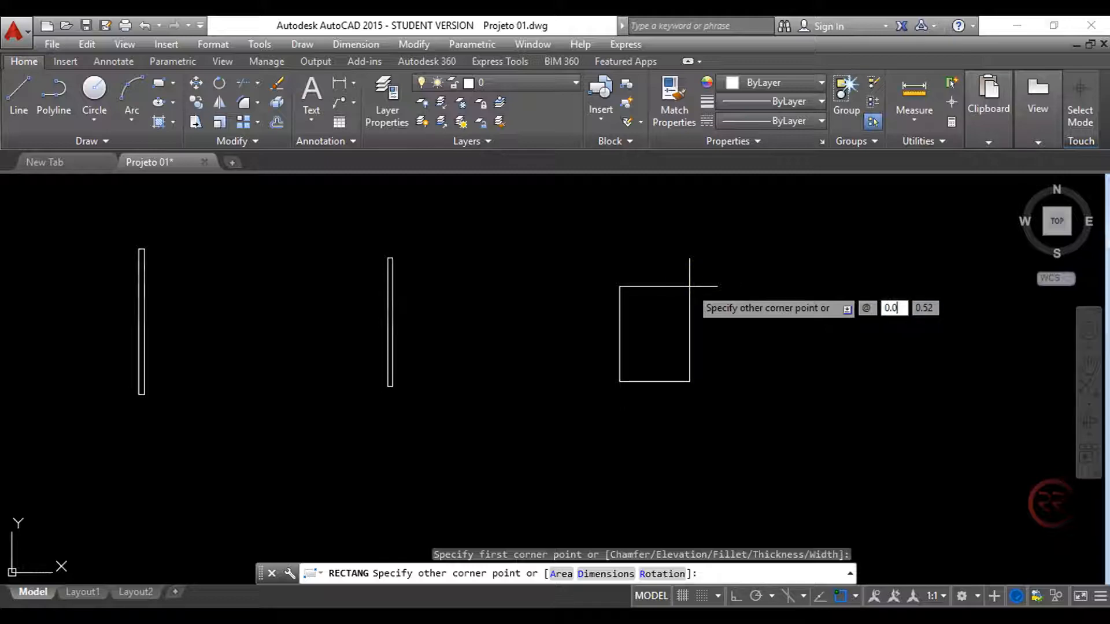
{"action": "type", "text": "03"}
{"action": "key", "text": "Tab"}
{"action": "type", "text": "0.6"}
{"action": "key", "text": "Return"}
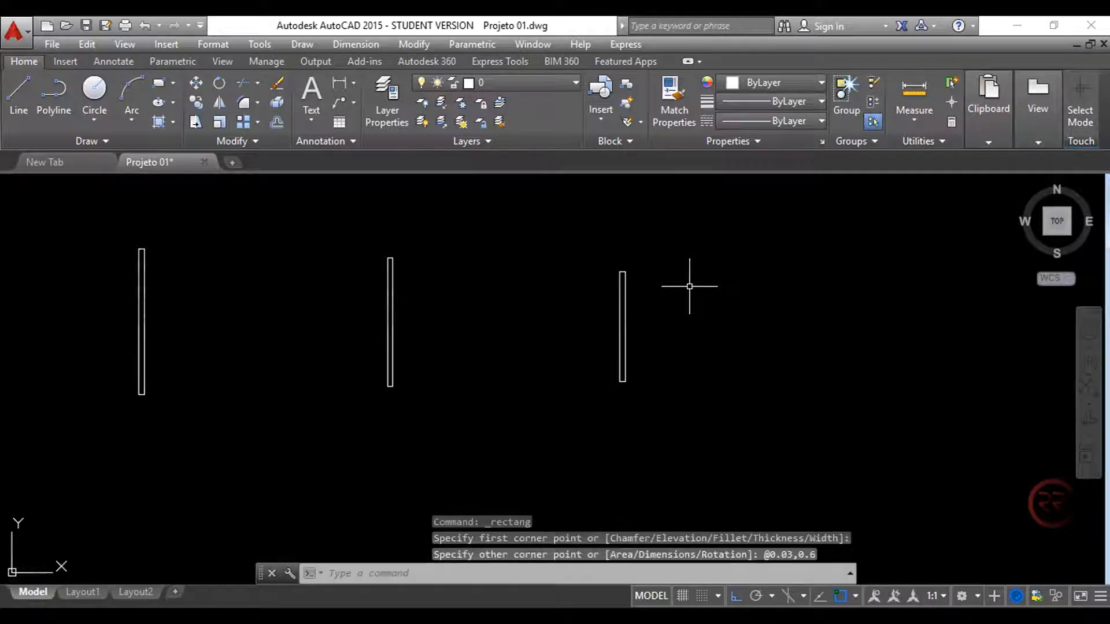
Step: Draw a horizontal line 0.8 long to the right from the lower-left corner of the 0.8-high rectangle
{"action": "middle_click_drag", "start_coordinate": [296, 224], "coordinate": [366, 243]}
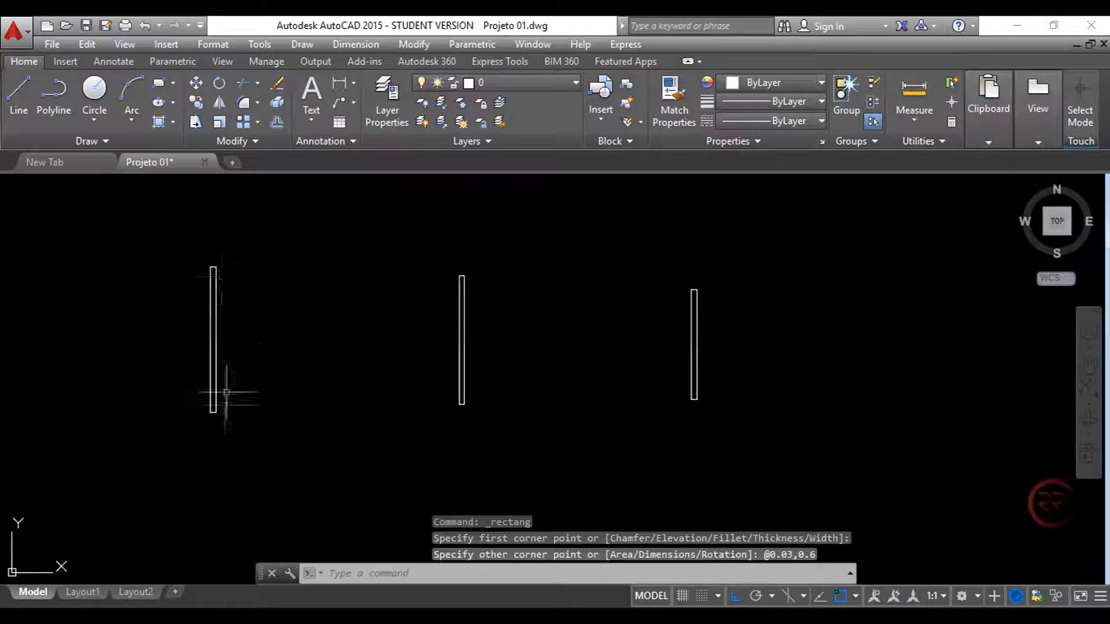
{"action": "mouse_move", "coordinate": [567, 337]}
{"action": "middle_mouse_down"}
{"action": "mouse_move", "coordinate": [561, 351]}
{"action": "mouse_move", "coordinate": [414, 247]}
{"action": "middle_mouse_up"}
{"action": "mouse_move", "coordinate": [216, 390]}
{"action": "middle_mouse_down"}
{"action": "mouse_move", "coordinate": [246, 446]}
{"action": "mouse_move", "coordinate": [245, 411]}
{"action": "middle_mouse_up"}
{"action": "scroll", "coordinate": [244, 414], "scroll_direction": "up", "scroll_amount": 2}
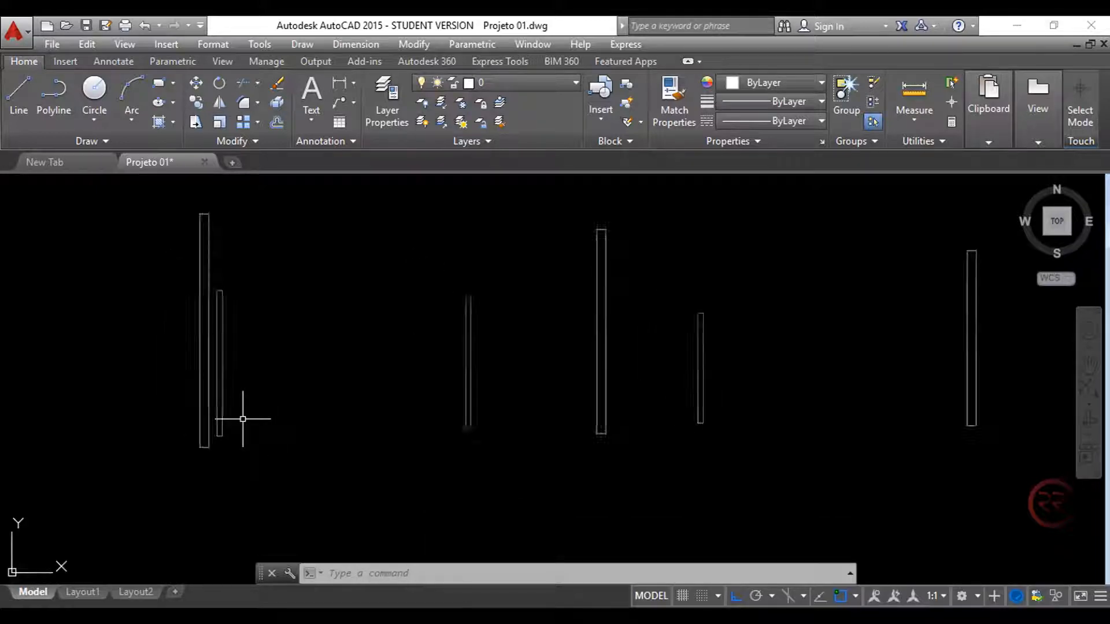
{"action": "left_click", "coordinate": [22, 99]}
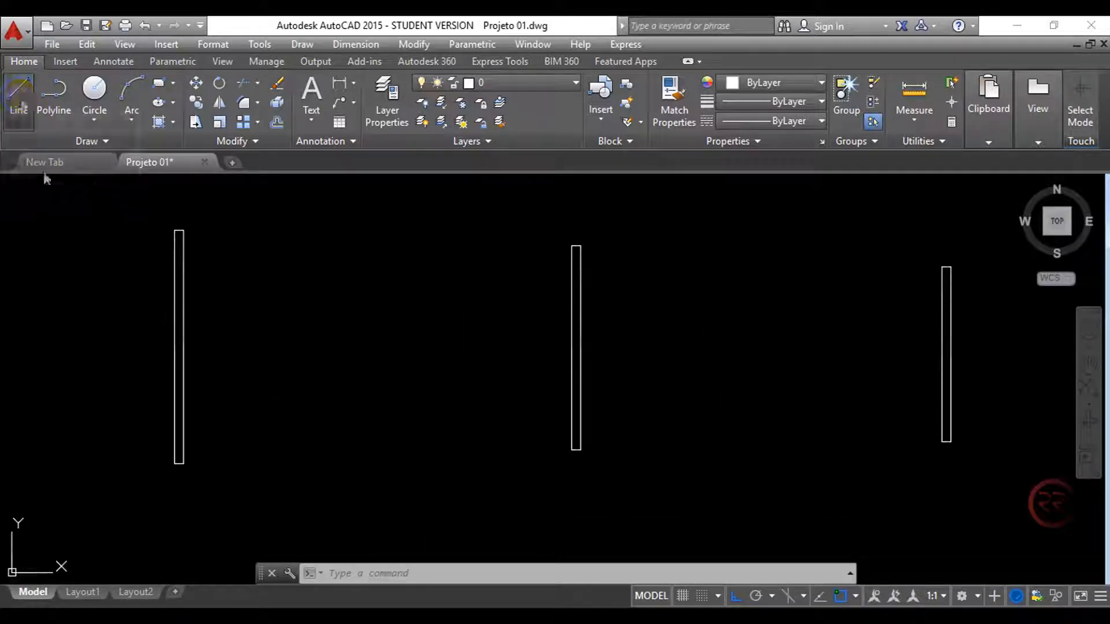
{"action": "scroll", "coordinate": [149, 469], "scroll_direction": "up", "scroll_amount": 4}
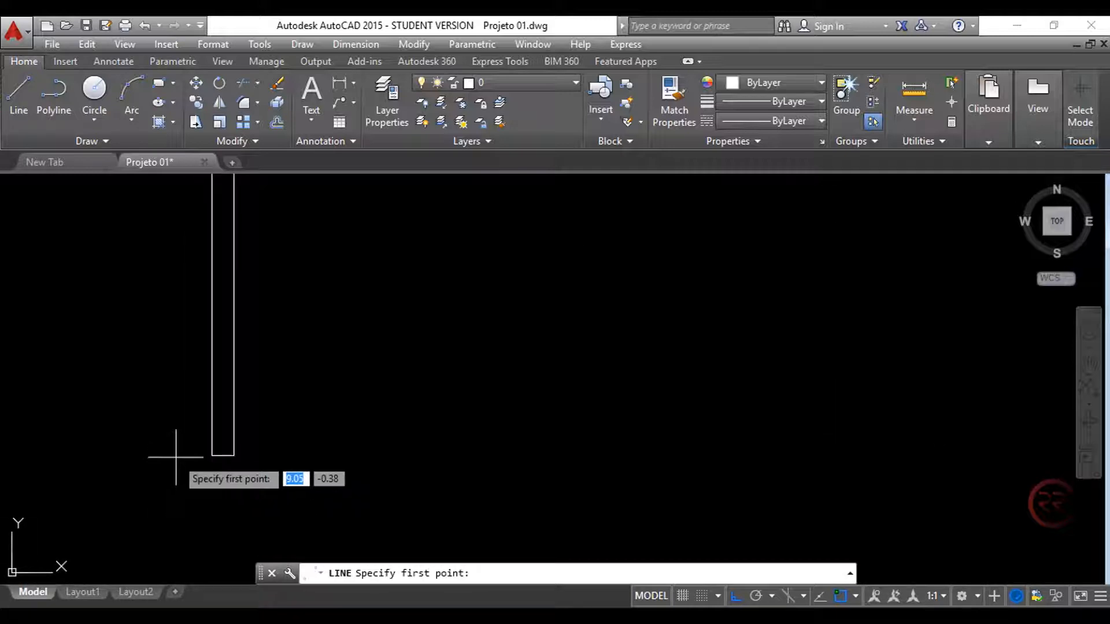
{"action": "left_click", "coordinate": [212, 456]}
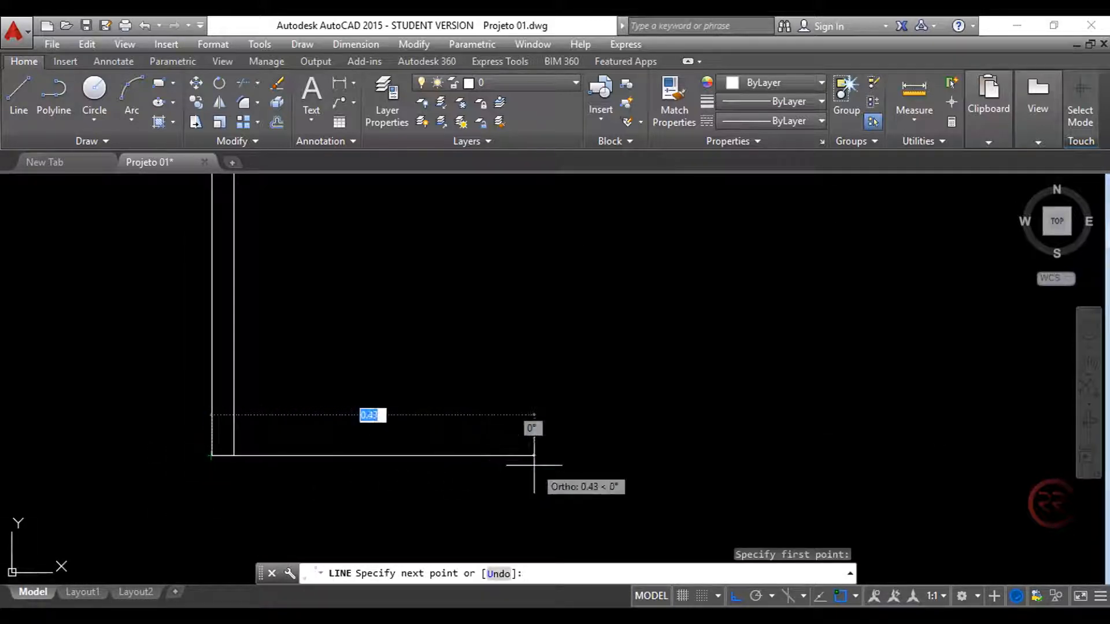
{"action": "type", "text": "0."}
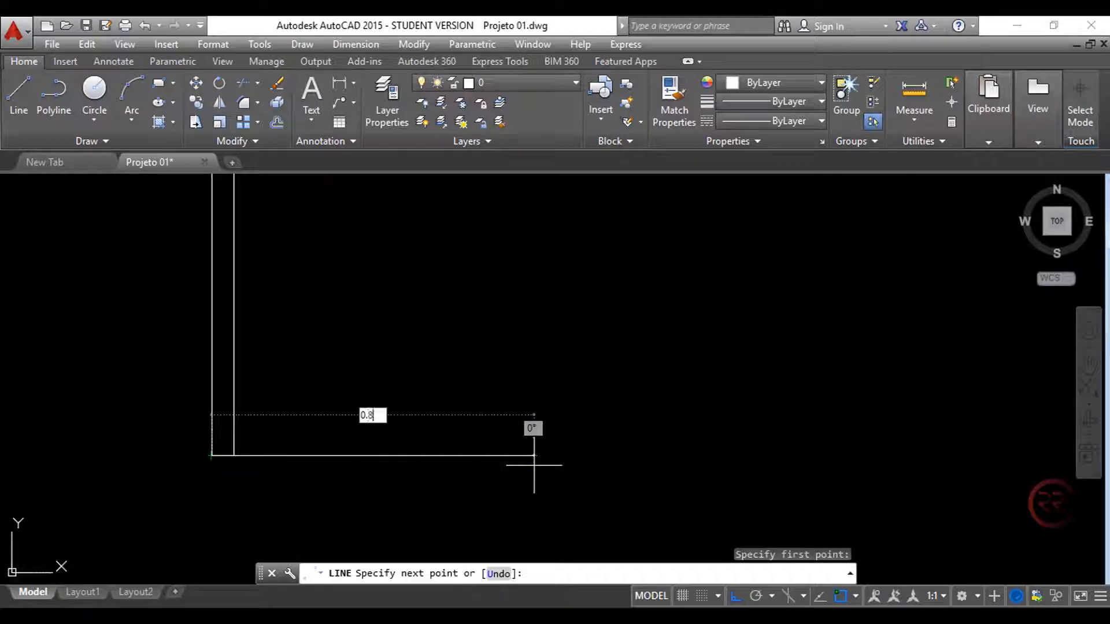
{"action": "type", "text": "8"}
{"action": "key", "text": "Return"}
{"action": "key", "text": "Return"}
{"action": "scroll", "coordinate": [231, 408], "scroll_direction": "down", "scroll_amount": 3}
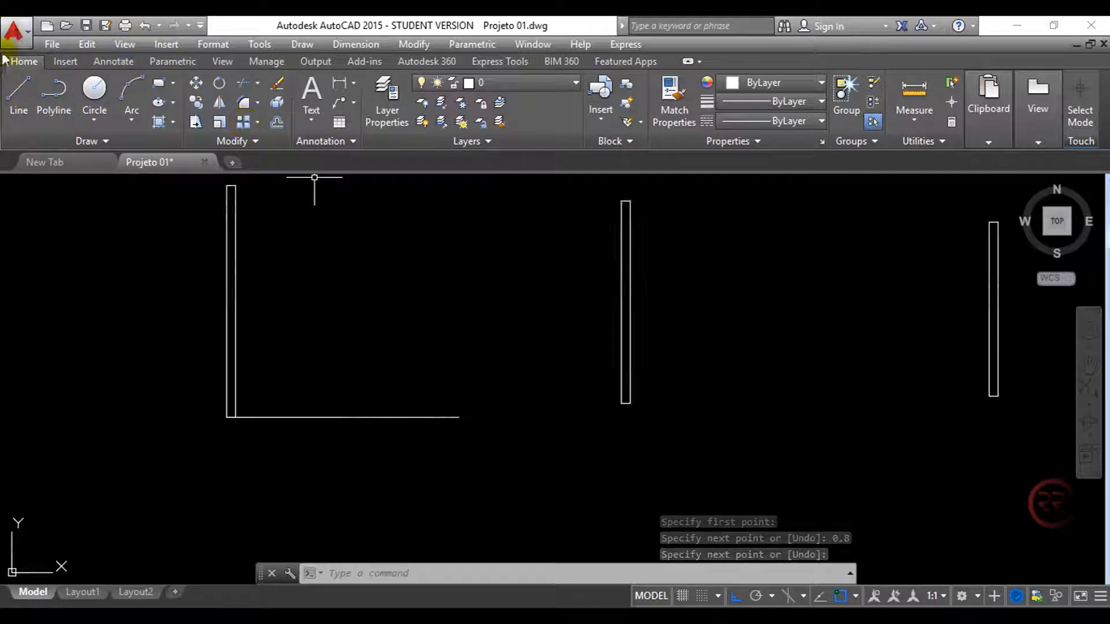
Step: Draw a horizontal line 0.7 long to the right from the lower-left corner of the 0.7-high rectangle
{"action": "left_click", "coordinate": [18, 93]}
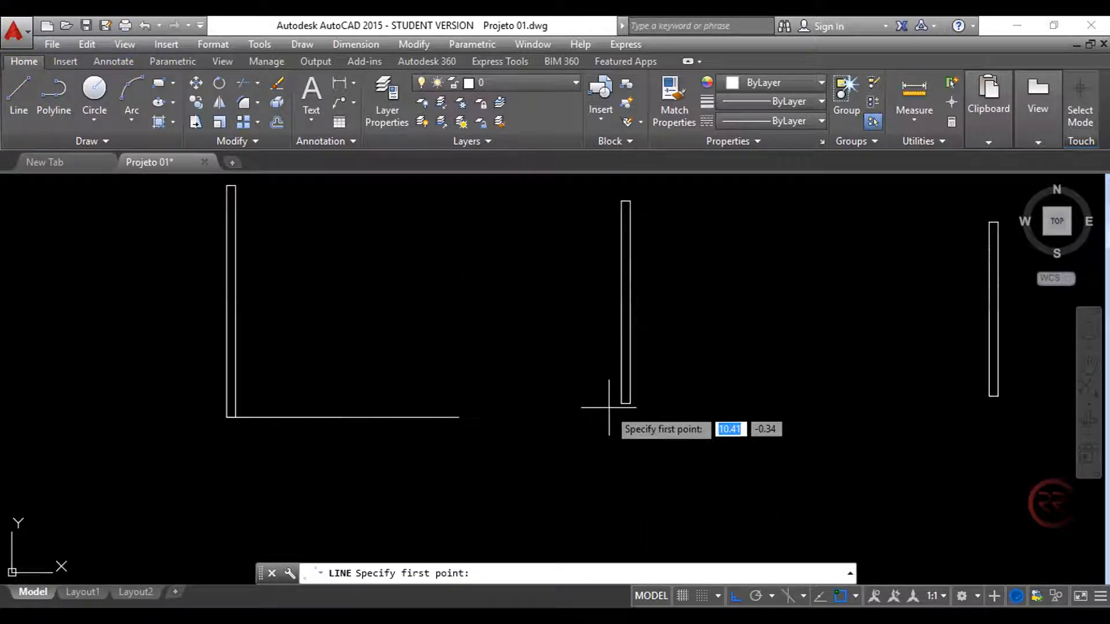
{"action": "left_click", "coordinate": [621, 403]}
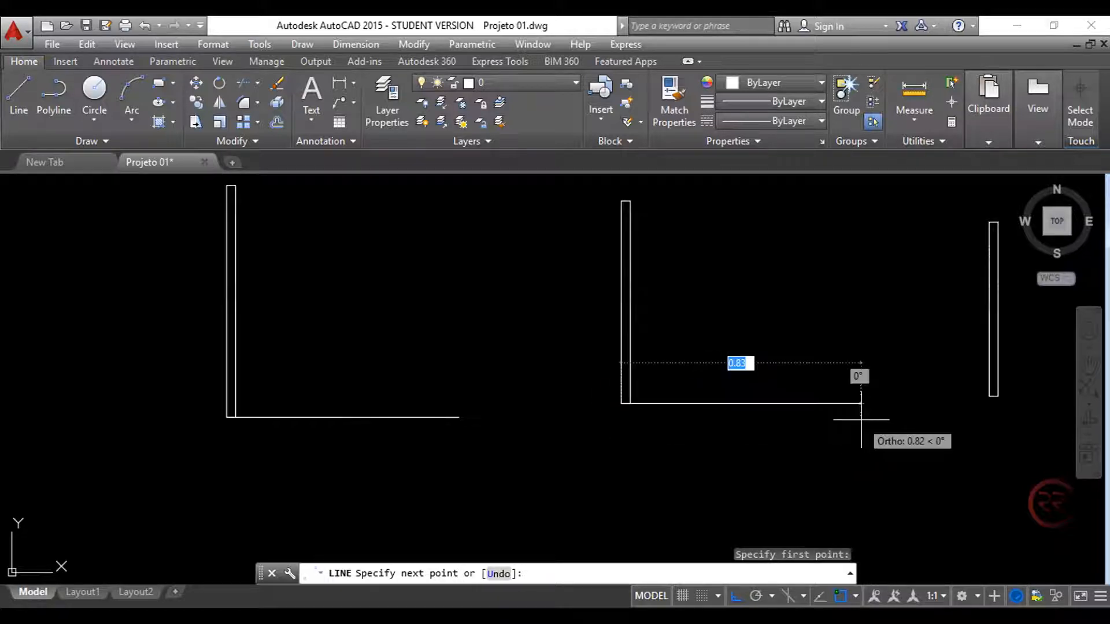
{"action": "type", "text": "0.7"}
{"action": "key", "text": "Return"}
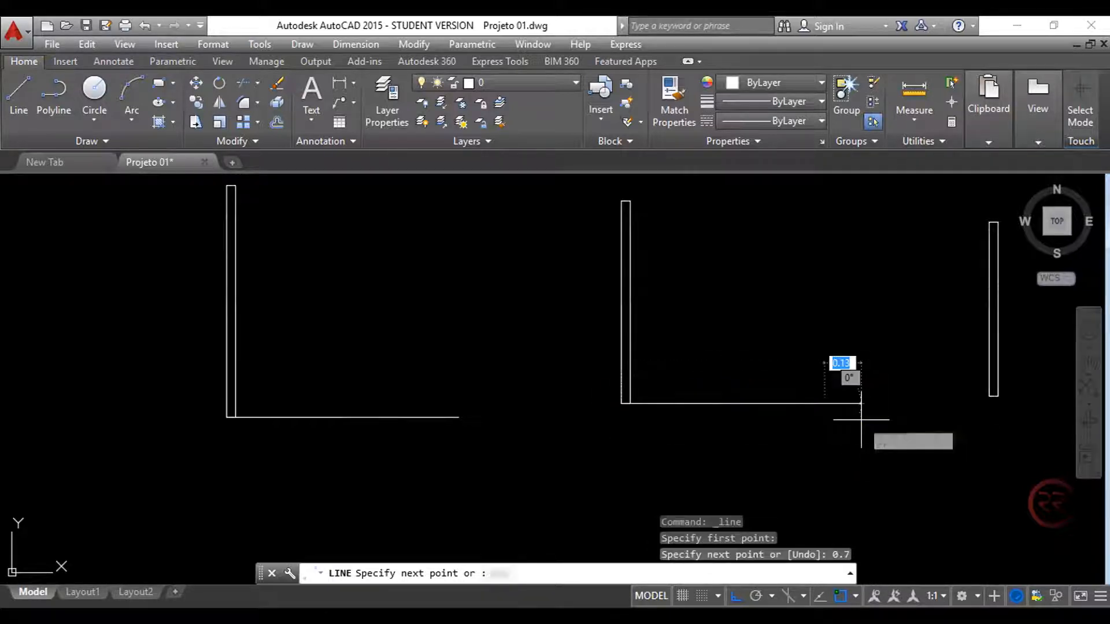
{"action": "key", "text": "Return"}
Step: Draw a horizontal line 0.6 long to the right from the lower-left corner of the 0.6-high rectangle
{"action": "middle_click_drag", "start_coordinate": [788, 423], "coordinate": [625, 397]}
{"action": "left_click", "coordinate": [18, 90]}
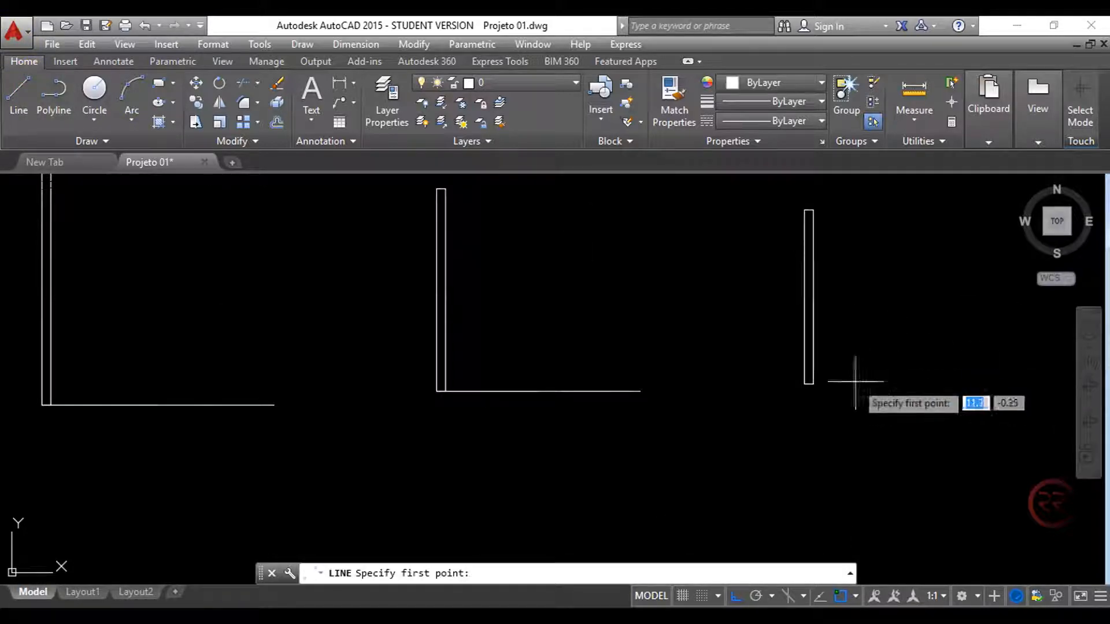
{"action": "scroll", "coordinate": [798, 388], "scroll_direction": "up", "scroll_amount": 2}
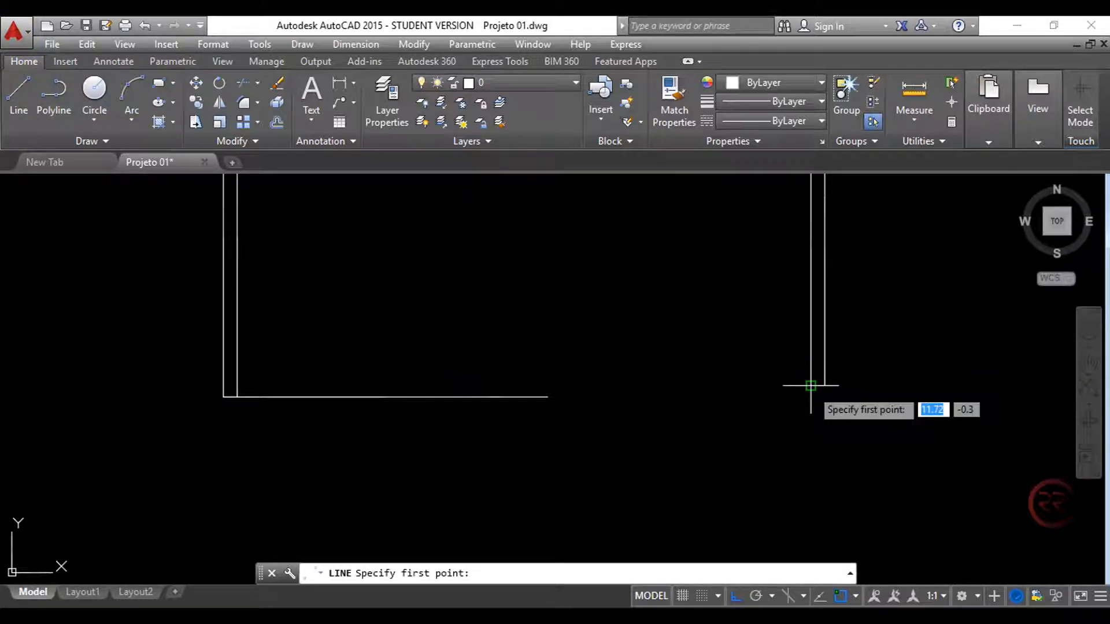
{"action": "left_click", "coordinate": [811, 387]}
{"action": "scroll", "coordinate": [723, 399], "scroll_direction": "down", "scroll_amount": 5}
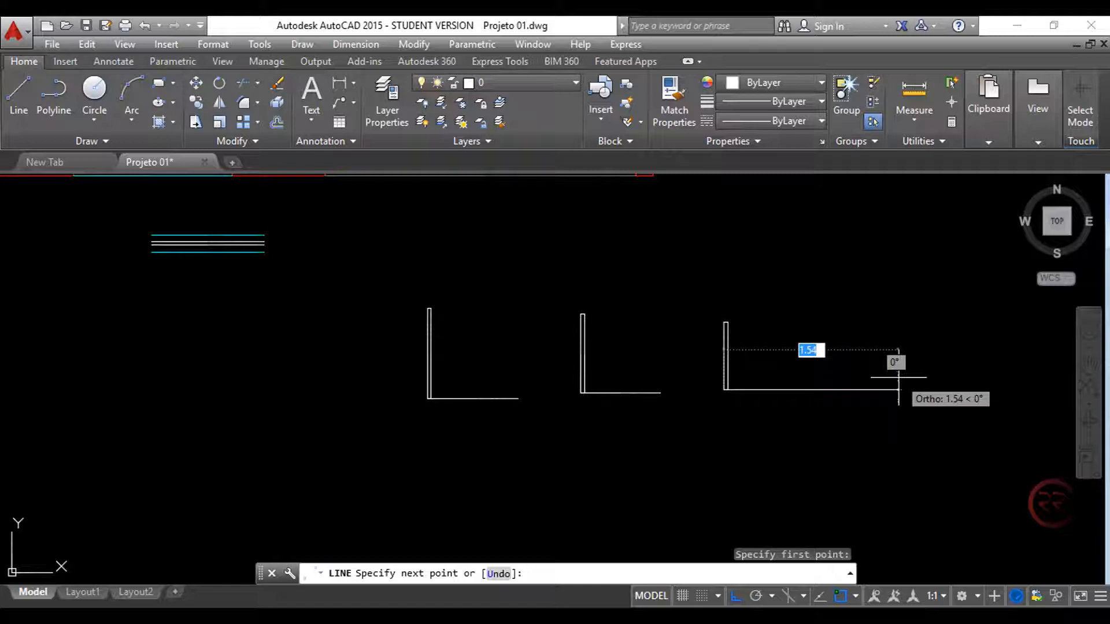
{"action": "type", "text": "0.6"}
{"action": "key", "text": "Return"}
{"action": "key", "text": "Return"}
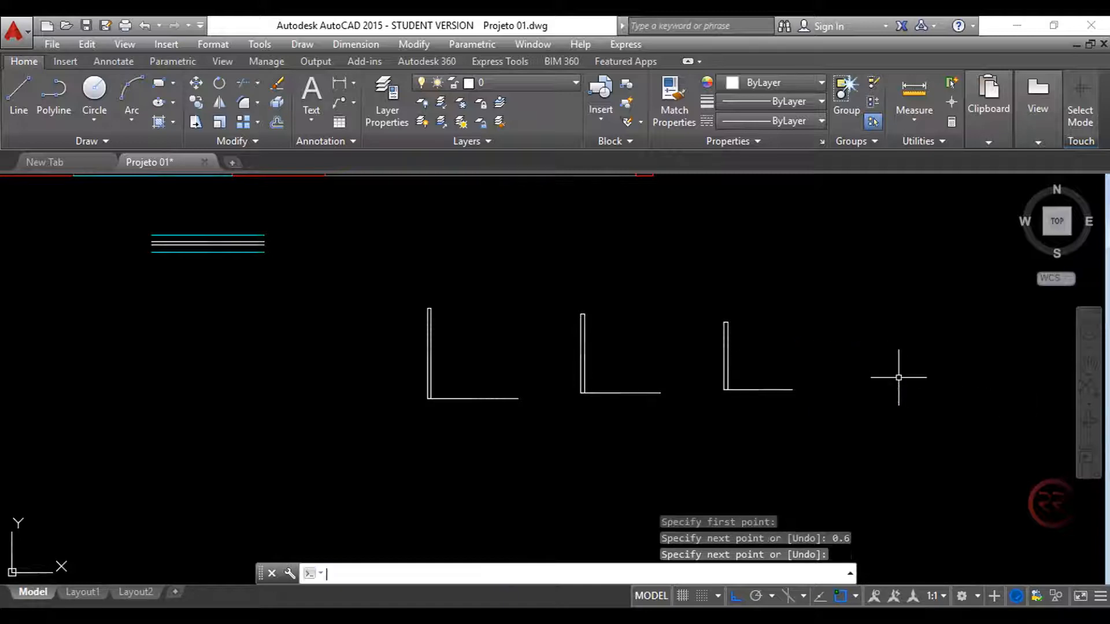
Step: With Ortho off, draw a Start, Center, End arc from the 0.8 line's free end to the leaf's upper-left corner, centred on its lower-left corner
{"action": "scroll", "coordinate": [509, 365], "scroll_direction": "up", "scroll_amount": 4}
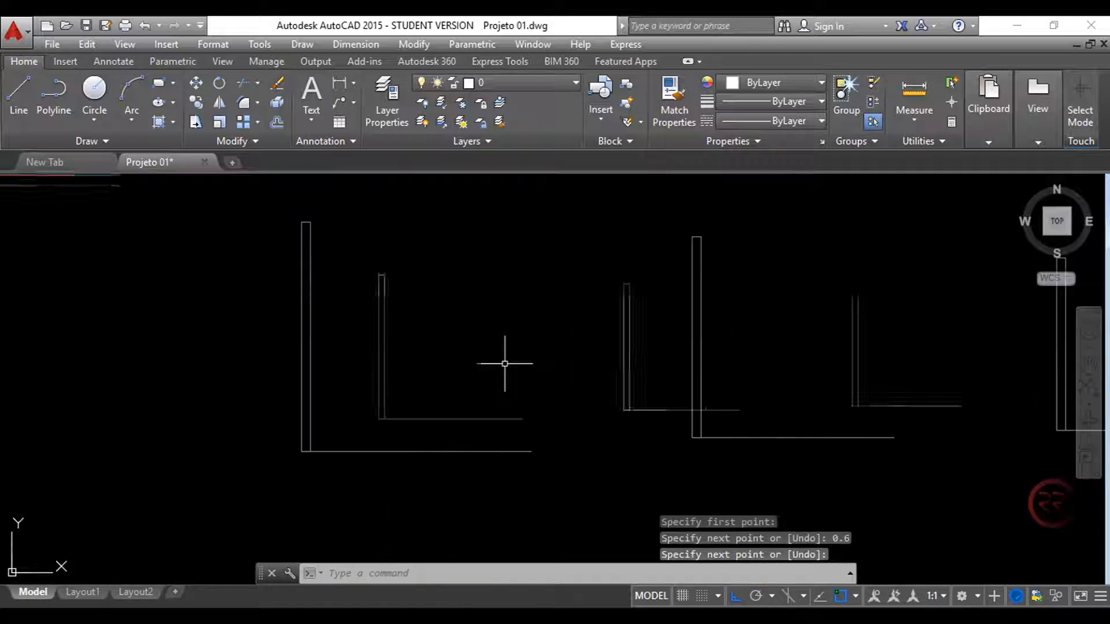
{"action": "left_click", "coordinate": [139, 118]}
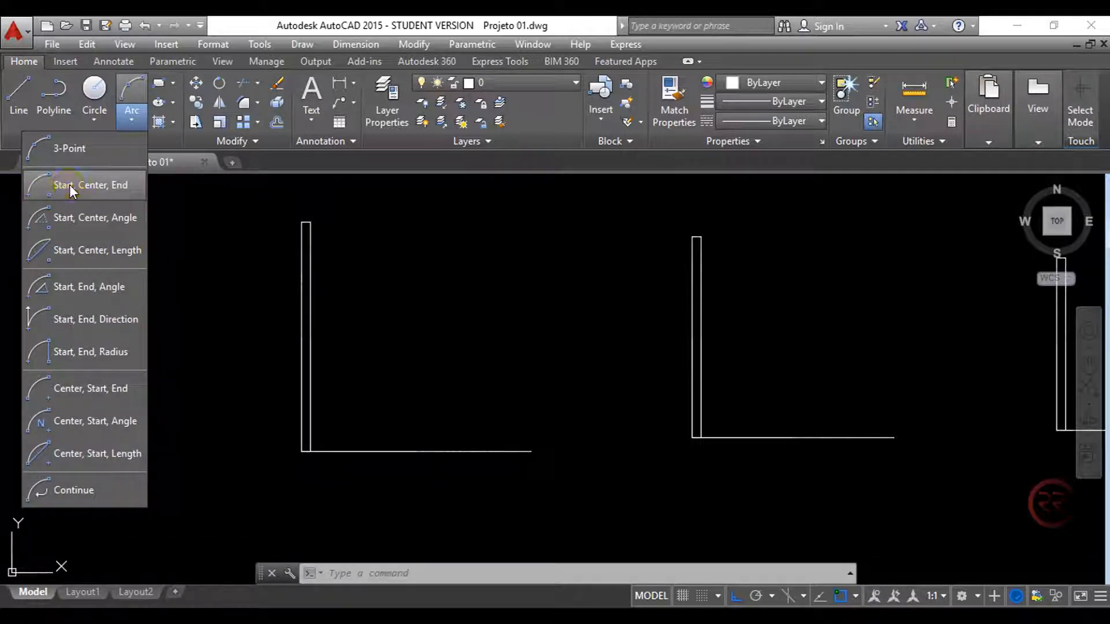
{"action": "left_click", "coordinate": [69, 185]}
{"action": "scroll", "coordinate": [519, 414], "scroll_direction": "up", "scroll_amount": 3}
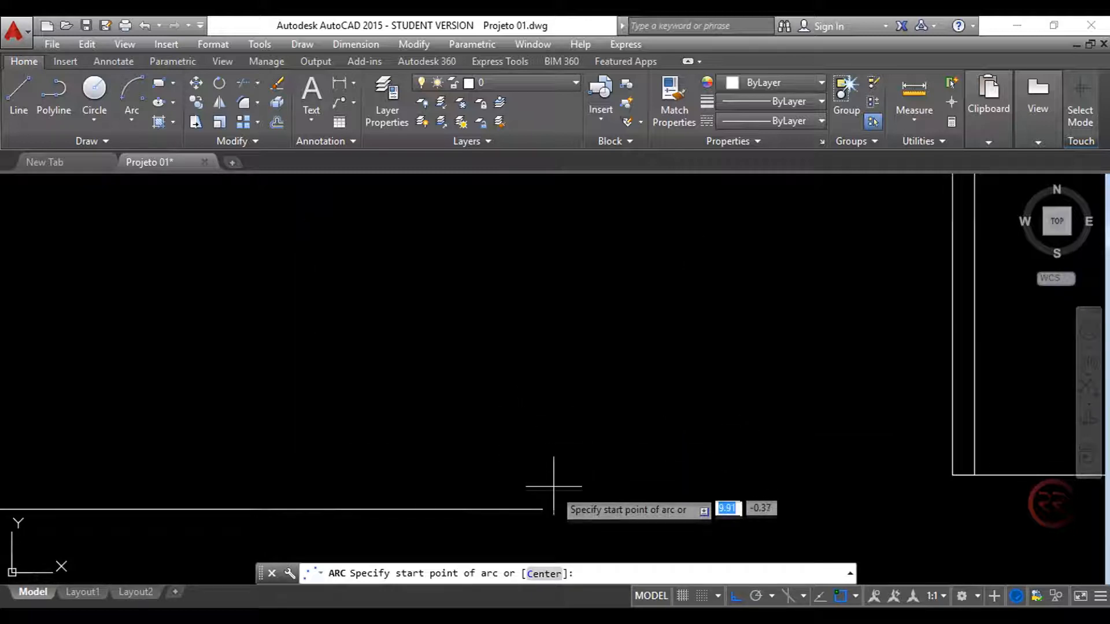
{"action": "left_click", "coordinate": [542, 510]}
{"action": "scroll", "coordinate": [556, 487], "scroll_direction": "down", "scroll_amount": 4}
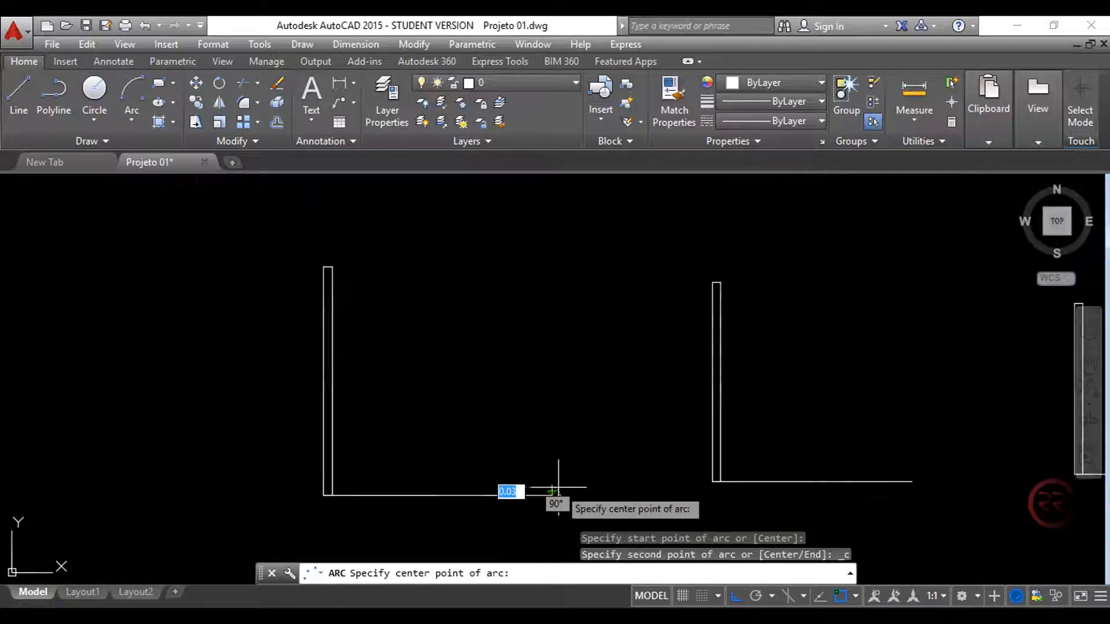
{"action": "left_click", "coordinate": [736, 596]}
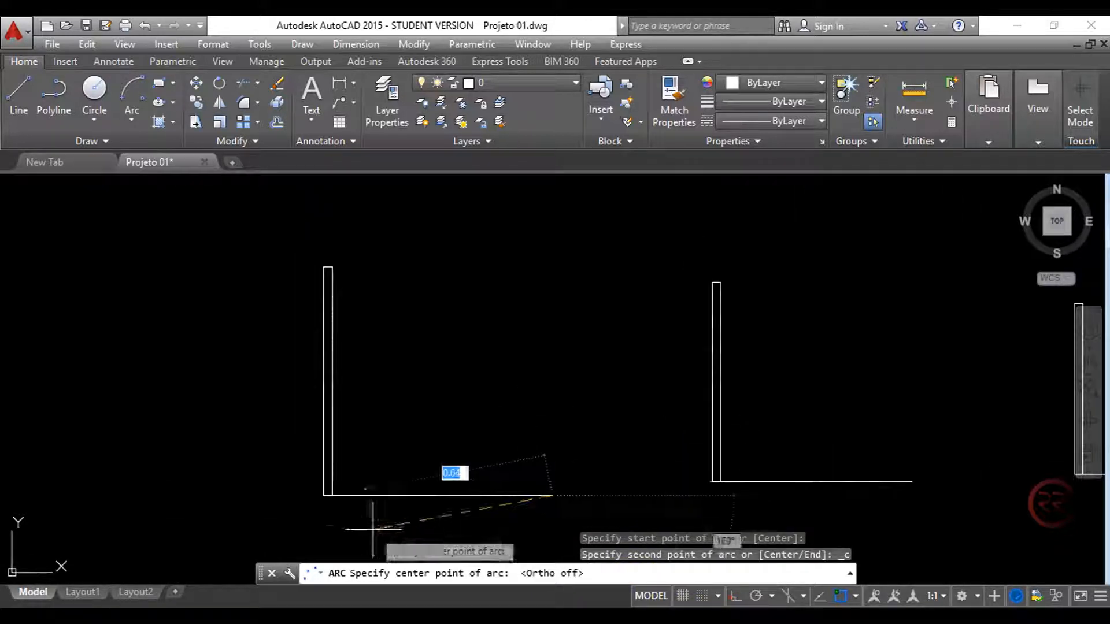
{"action": "scroll", "coordinate": [318, 509], "scroll_direction": "up", "scroll_amount": 2}
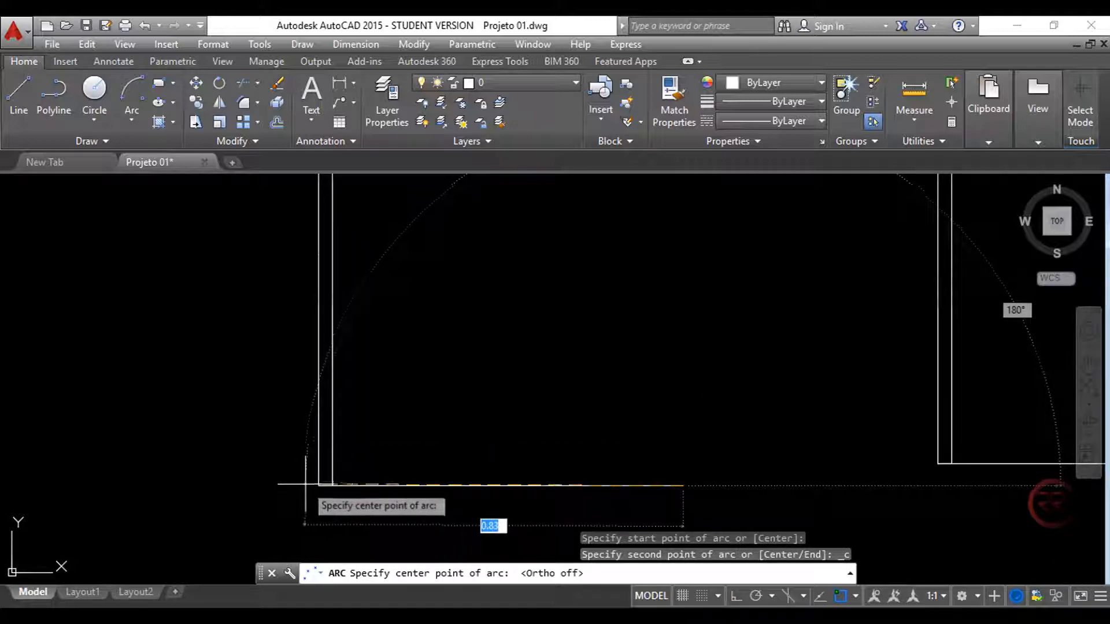
{"action": "left_click", "coordinate": [318, 485]}
{"action": "scroll", "coordinate": [226, 440], "scroll_direction": "down", "scroll_amount": 2}
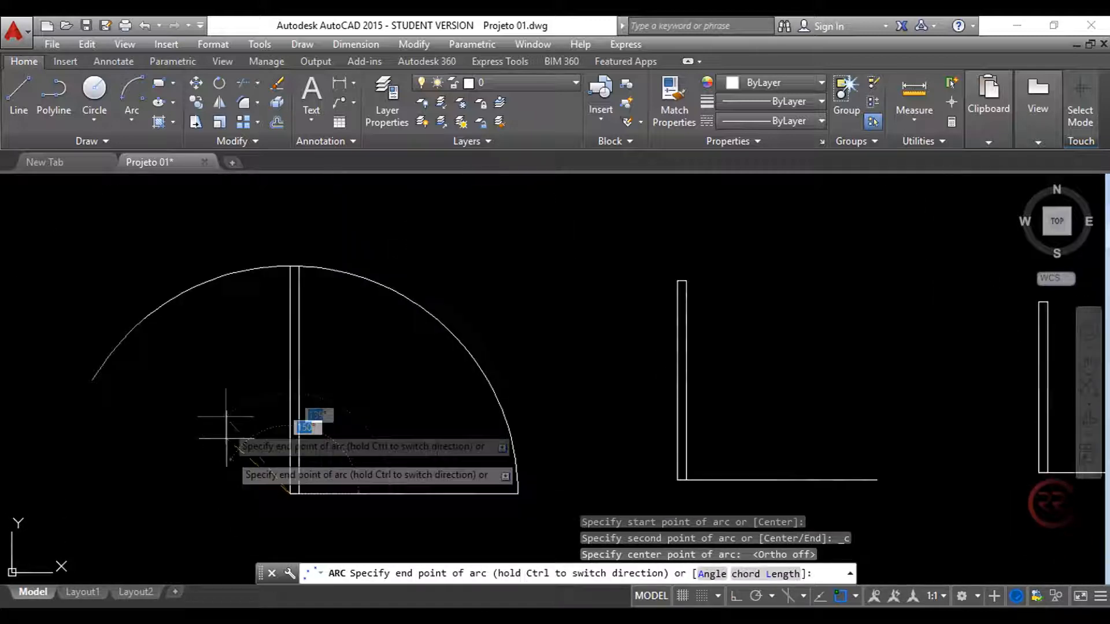
{"action": "scroll", "coordinate": [263, 274], "scroll_direction": "up", "scroll_amount": 2}
{"action": "scroll", "coordinate": [267, 269], "scroll_direction": "up", "scroll_amount": 2}
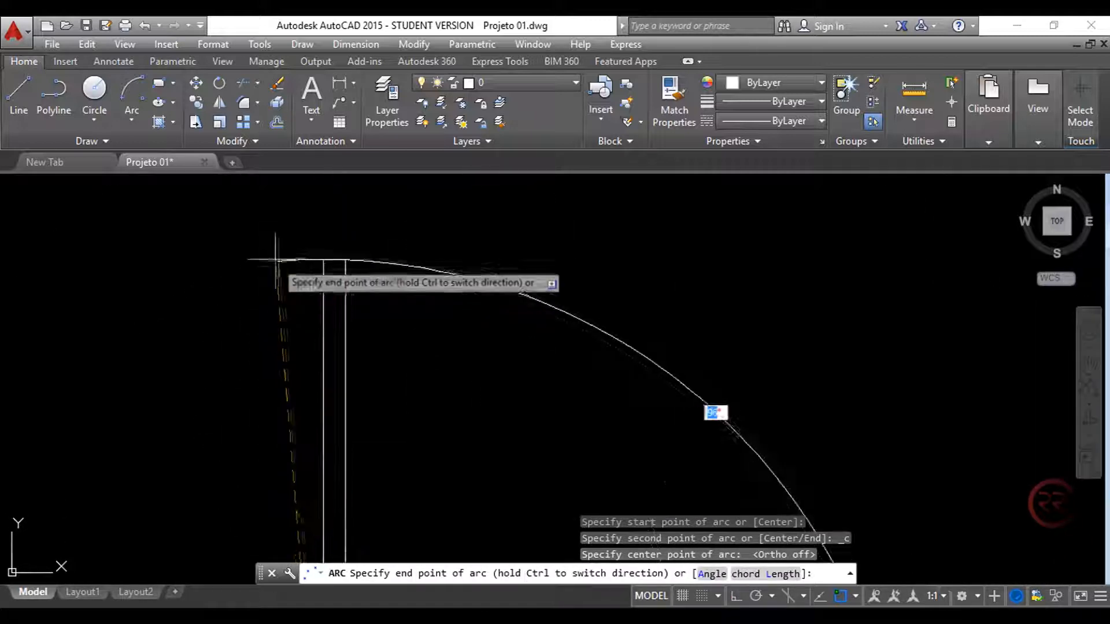
{"action": "left_click", "coordinate": [323, 259]}
{"action": "scroll", "coordinate": [297, 243], "scroll_direction": "down", "scroll_amount": 4}
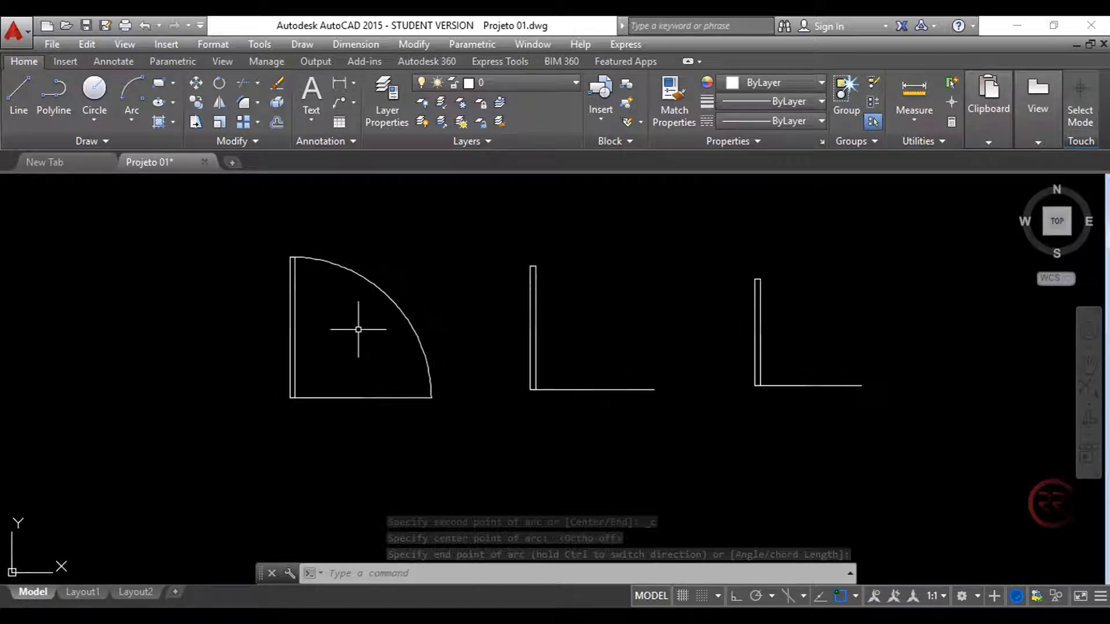
Step: Delete the horizontal construction line under the 0.8 door's swing arc
{"action": "scroll", "coordinate": [353, 393], "scroll_direction": "up", "scroll_amount": 2}
{"action": "left_click", "coordinate": [483, 405]}
{"action": "left_click", "coordinate": [347, 379]}
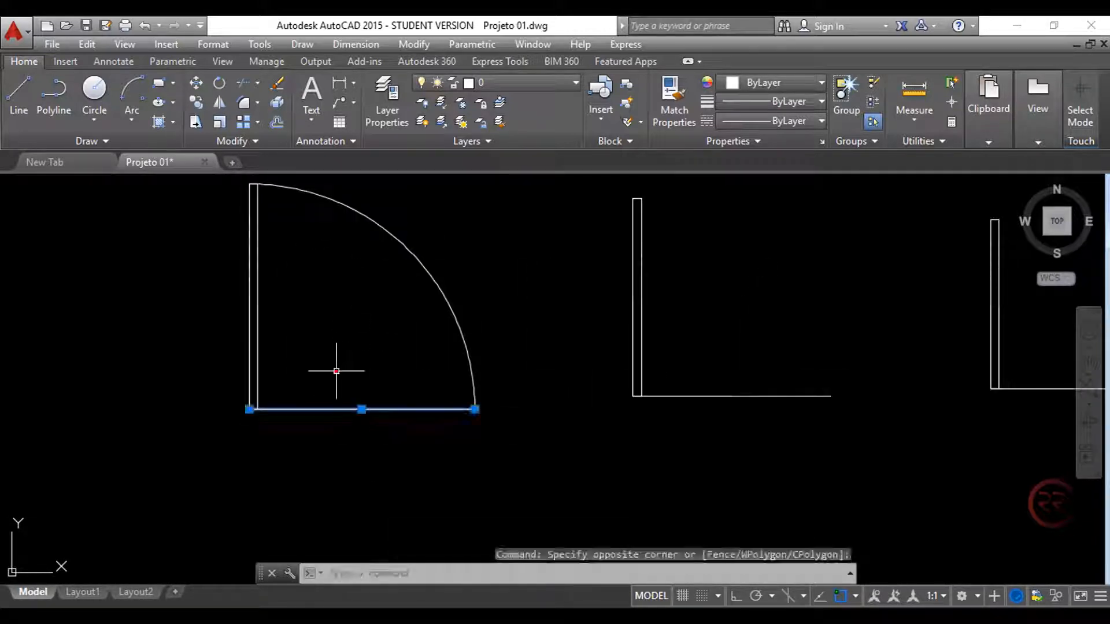
{"action": "key", "text": "Delete"}
{"action": "scroll", "coordinate": [341, 394], "scroll_direction": "down", "scroll_amount": 3}
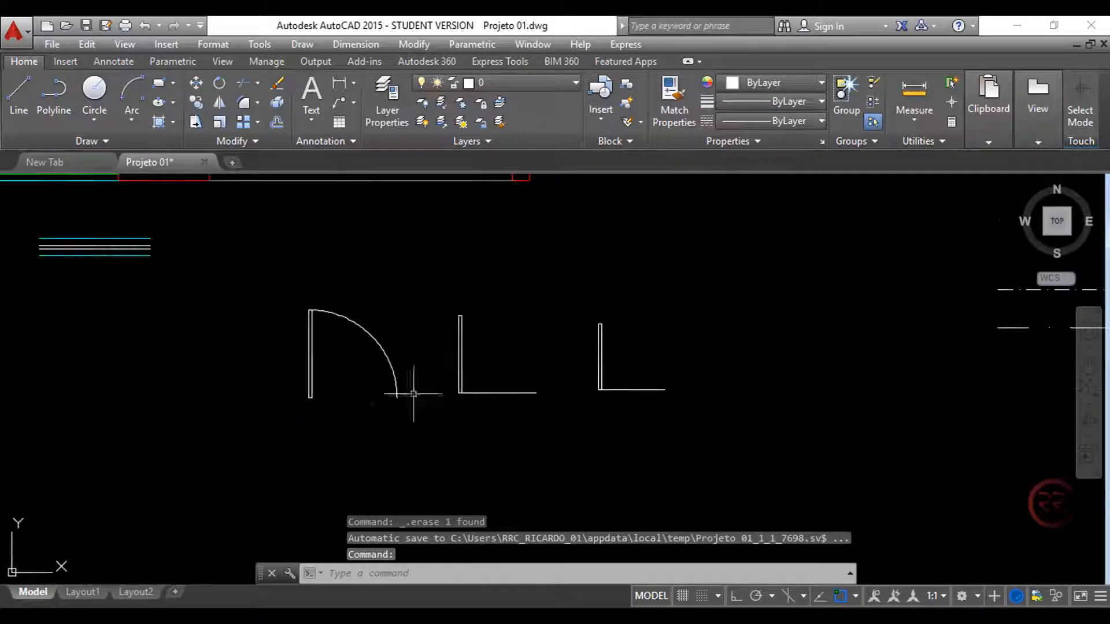
Step: Draw a Start, Center, End arc from the 0.7 line's free end to the leaf's upper-left corner, centred on its lower-left corner, and delete the line
{"action": "scroll", "coordinate": [517, 362], "scroll_direction": "up", "scroll_amount": 2}
{"action": "middle_click_drag", "start_coordinate": [514, 363], "coordinate": [460, 346]}
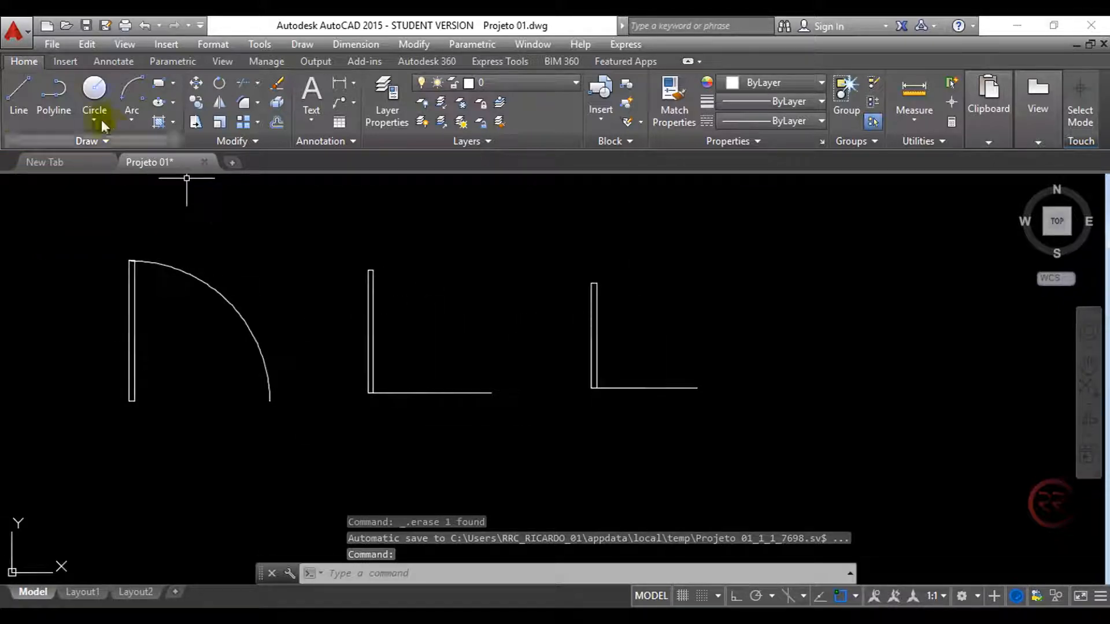
{"action": "left_click", "coordinate": [134, 119]}
{"action": "left_click", "coordinate": [90, 191]}
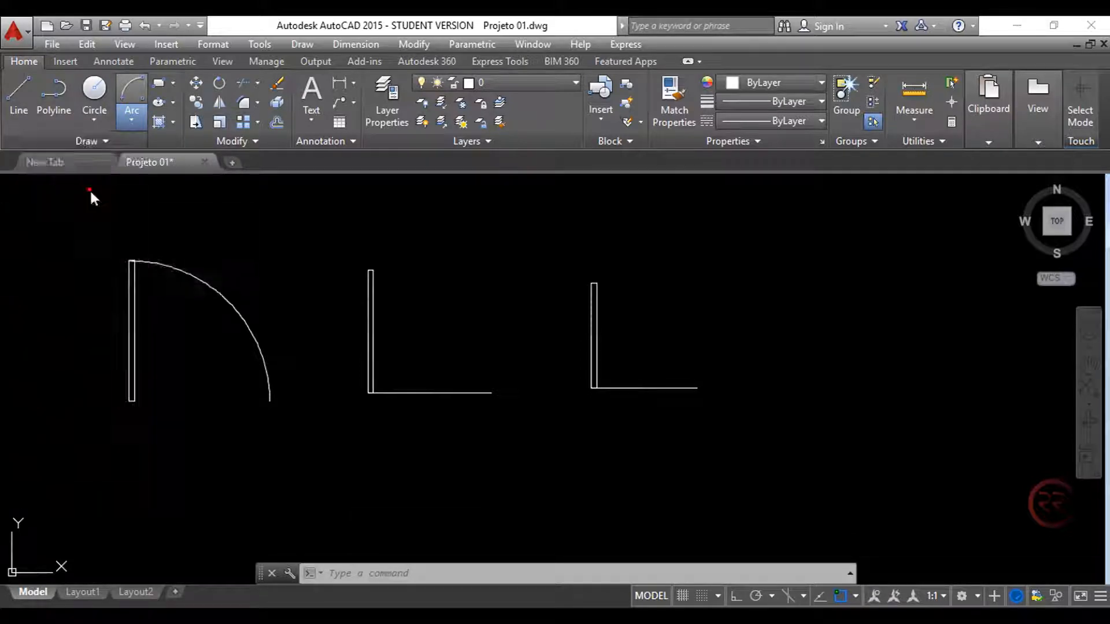
{"action": "scroll", "coordinate": [459, 371], "scroll_direction": "up", "scroll_amount": 3}
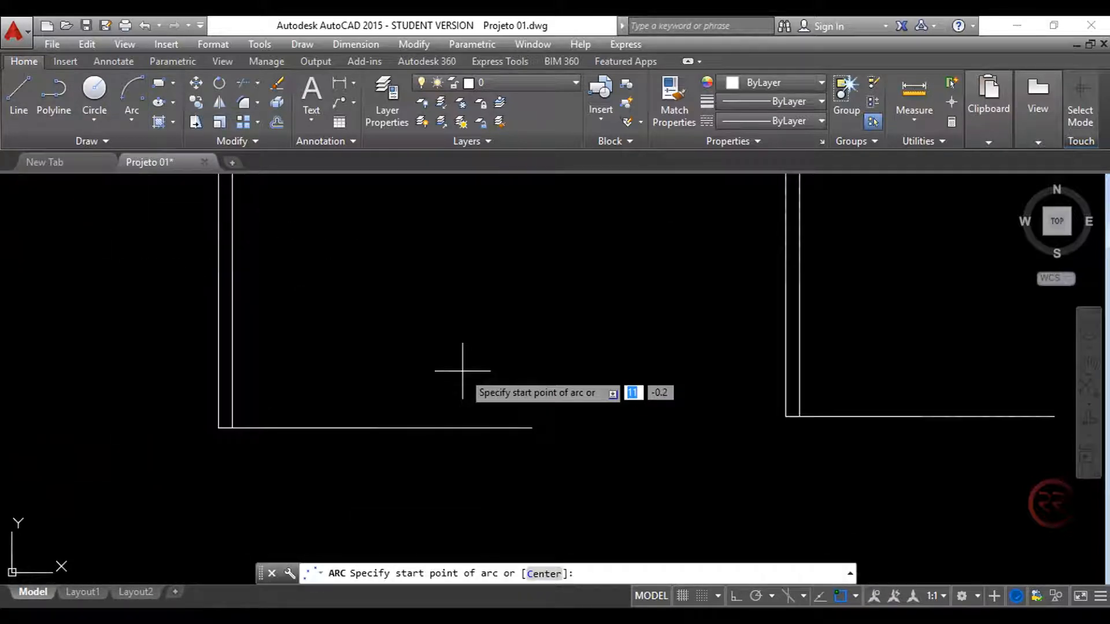
{"action": "left_click", "coordinate": [532, 428]}
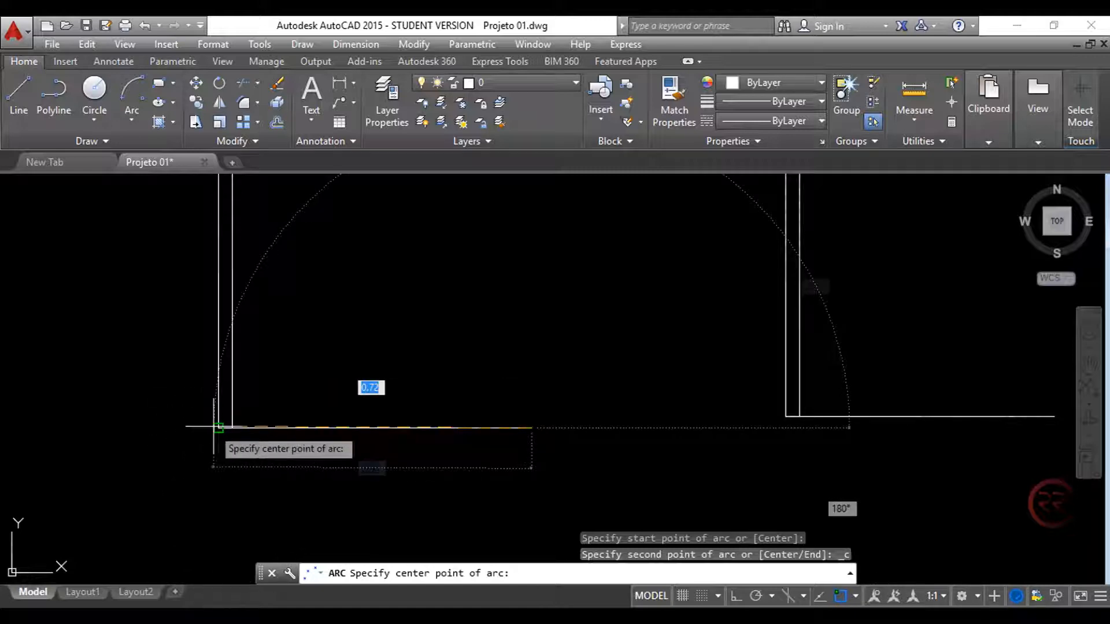
{"action": "left_click", "coordinate": [218, 428]}
{"action": "scroll", "coordinate": [218, 434], "scroll_direction": "down", "scroll_amount": 2}
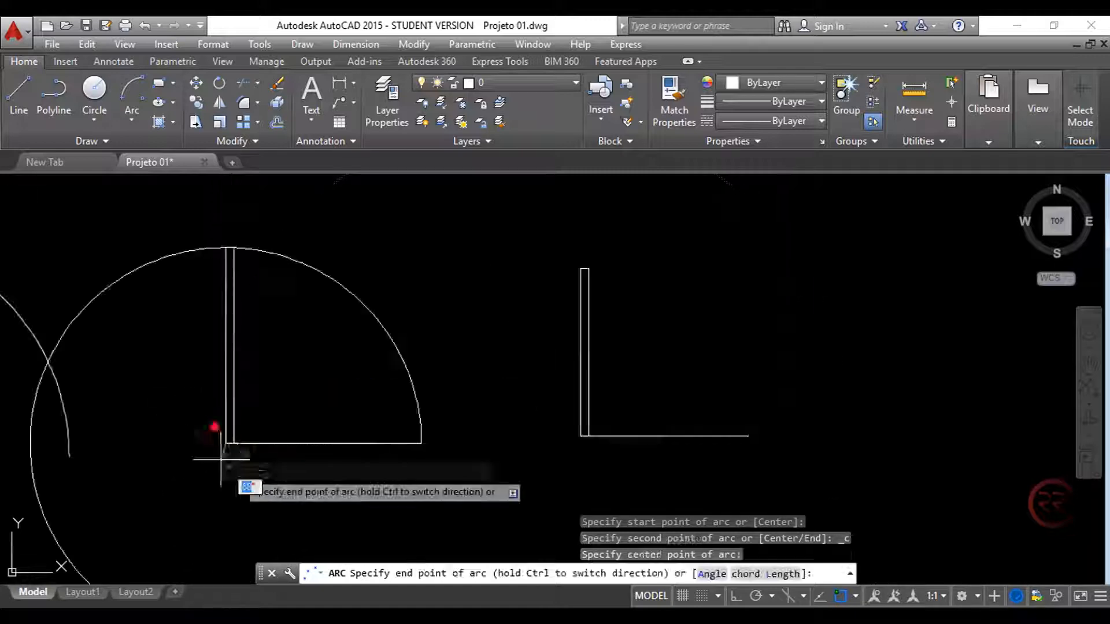
{"action": "left_click", "coordinate": [228, 250]}
{"action": "left_click_drag", "start_coordinate": [307, 446], "coordinate": [287, 401]}
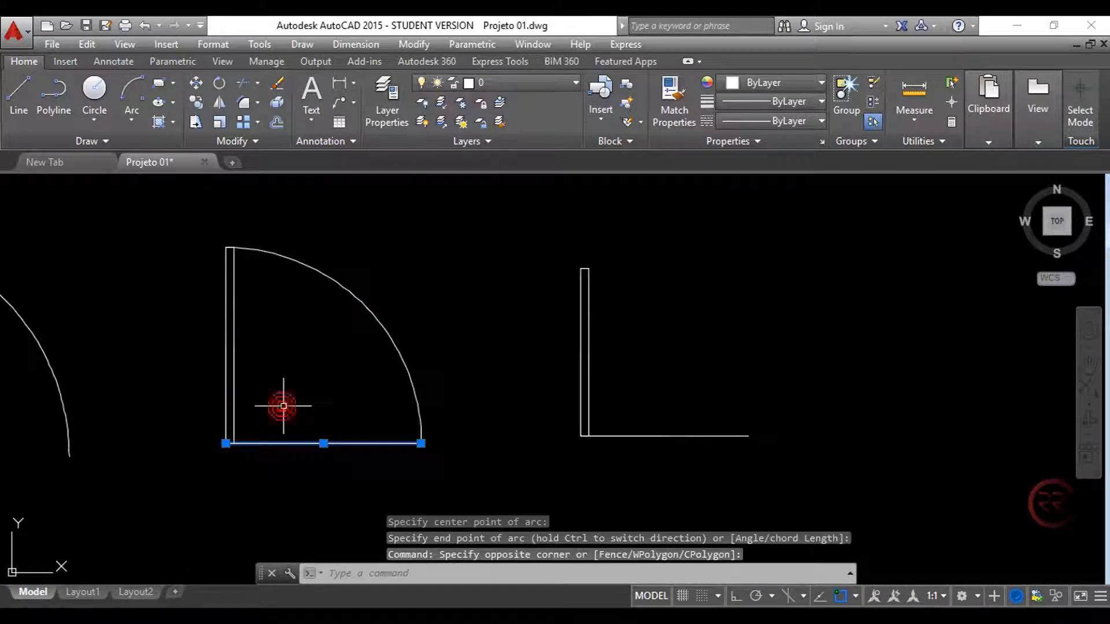
{"action": "key", "text": "Delete"}
Step: Draw the 0.6 door's swing with a Center, Start, End arc from the line's free end to the leaf's upper-left corner, and delete the line
{"action": "middle_click_drag", "start_coordinate": [748, 398], "coordinate": [606, 386]}
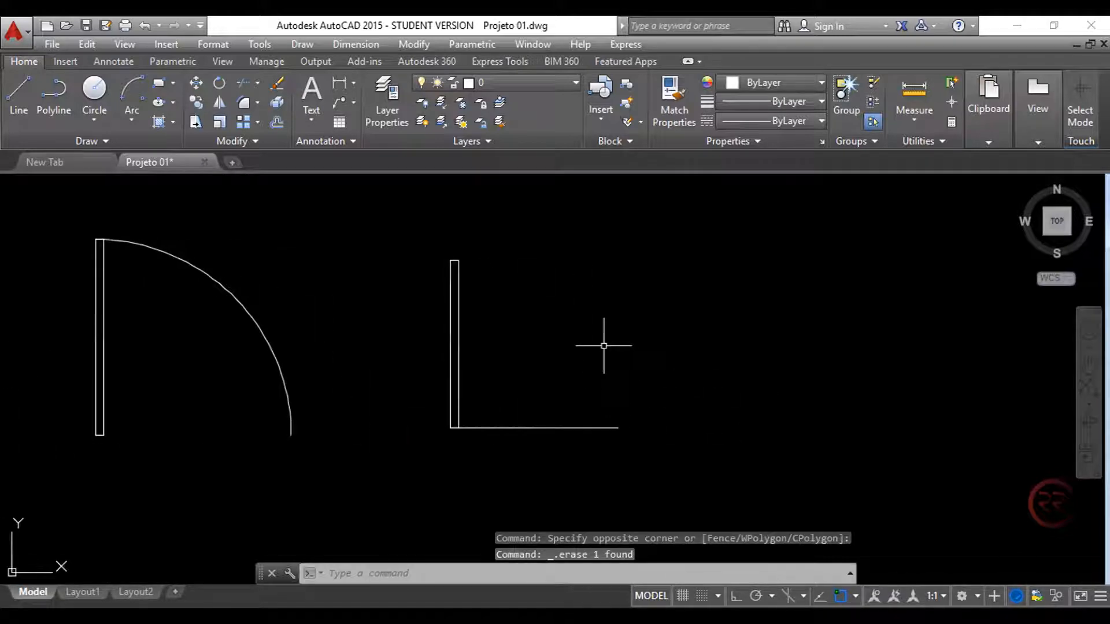
{"action": "scroll", "coordinate": [604, 345], "scroll_direction": "up", "scroll_amount": 2}
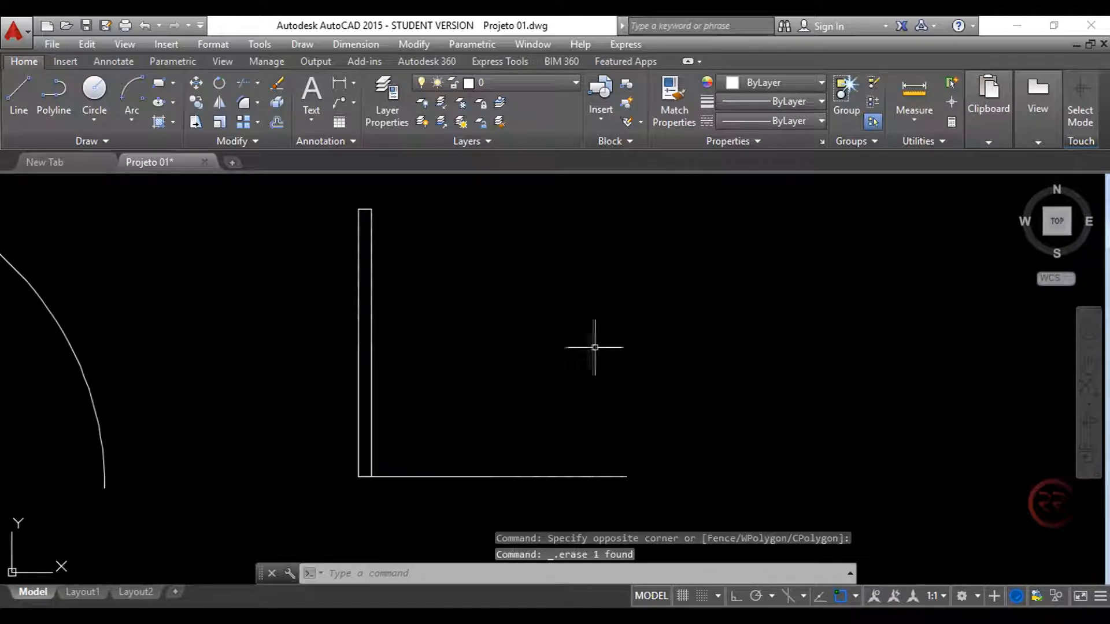
{"action": "left_click", "coordinate": [130, 121]}
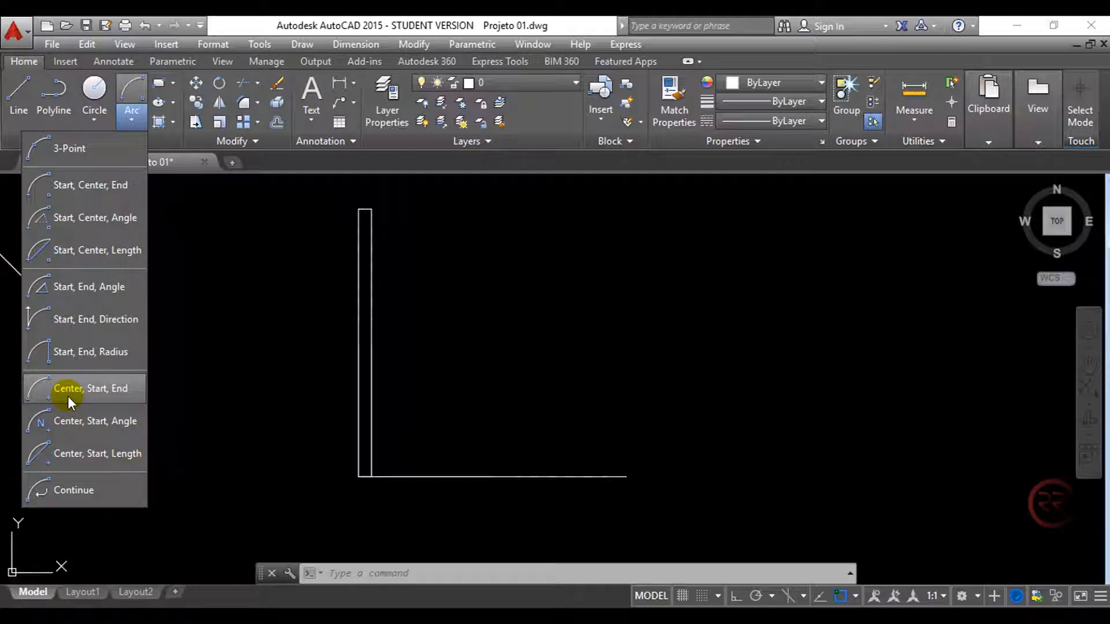
{"action": "left_click", "coordinate": [70, 396]}
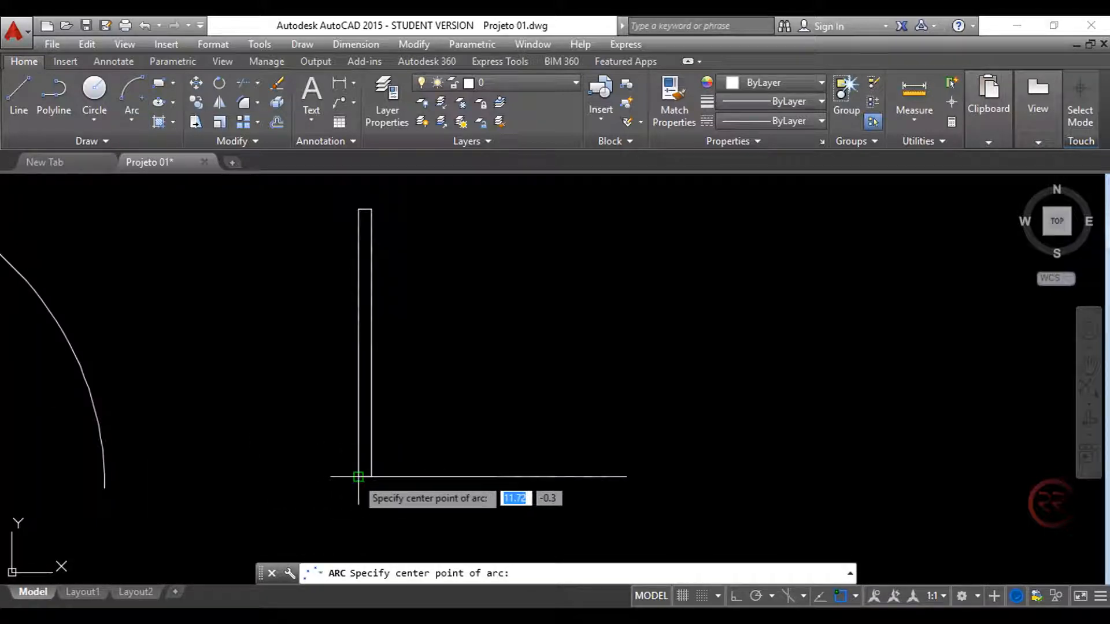
{"action": "left_click", "coordinate": [358, 477]}
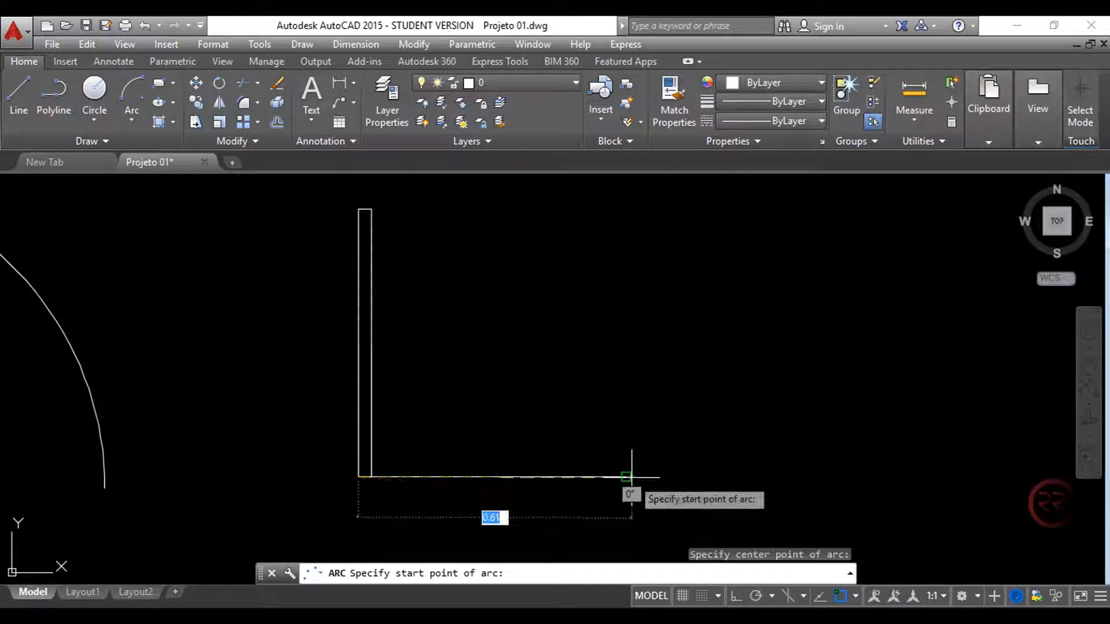
{"action": "left_click", "coordinate": [627, 477]}
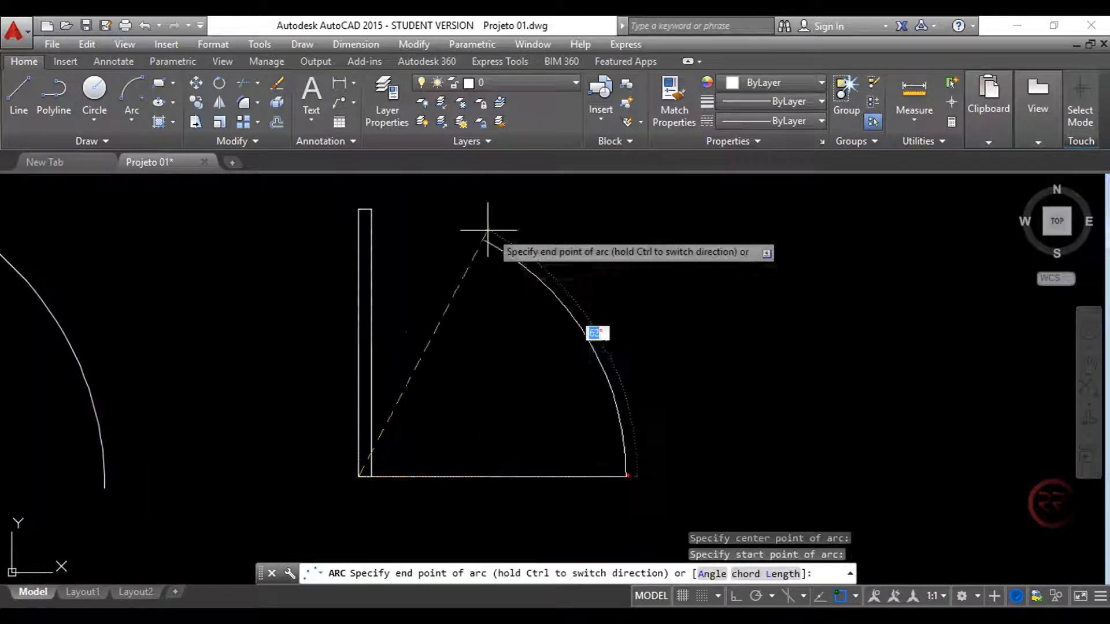
{"action": "left_click", "coordinate": [358, 209]}
{"action": "left_click", "coordinate": [515, 490]}
{"action": "left_click", "coordinate": [477, 442]}
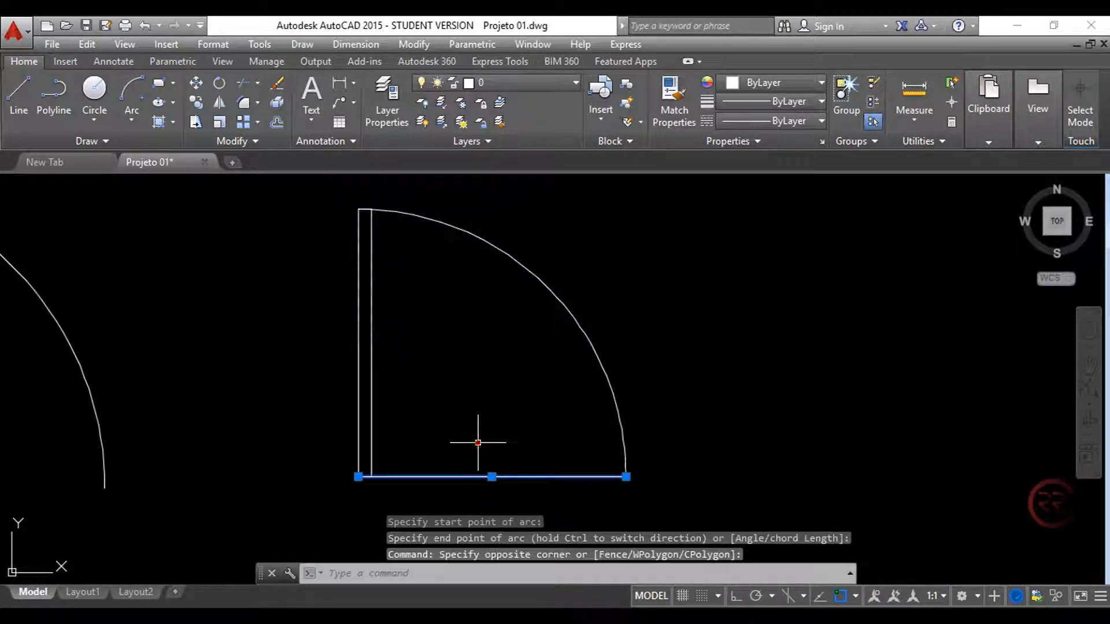
{"action": "key", "text": "Delete"}
Step: Change the colour of the three doors' swing arcs to index colour 8
{"action": "scroll", "coordinate": [562, 353], "scroll_direction": "down", "scroll_amount": 5}
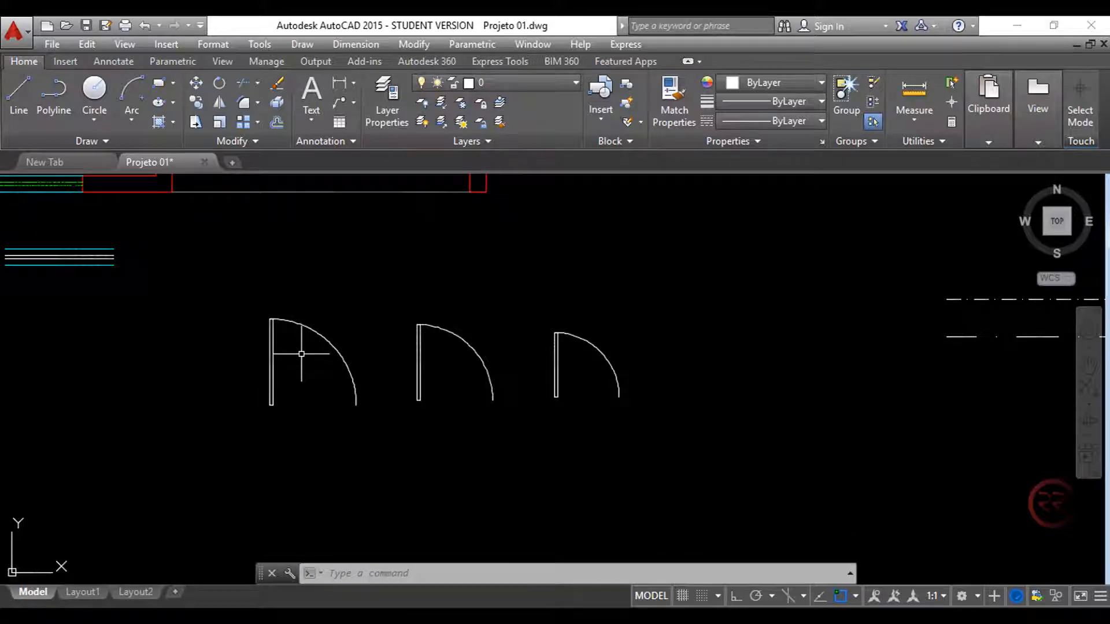
{"action": "scroll", "coordinate": [302, 354], "scroll_direction": "up", "scroll_amount": 6}
{"action": "middle_click_drag", "start_coordinate": [300, 357], "coordinate": [307, 345]}
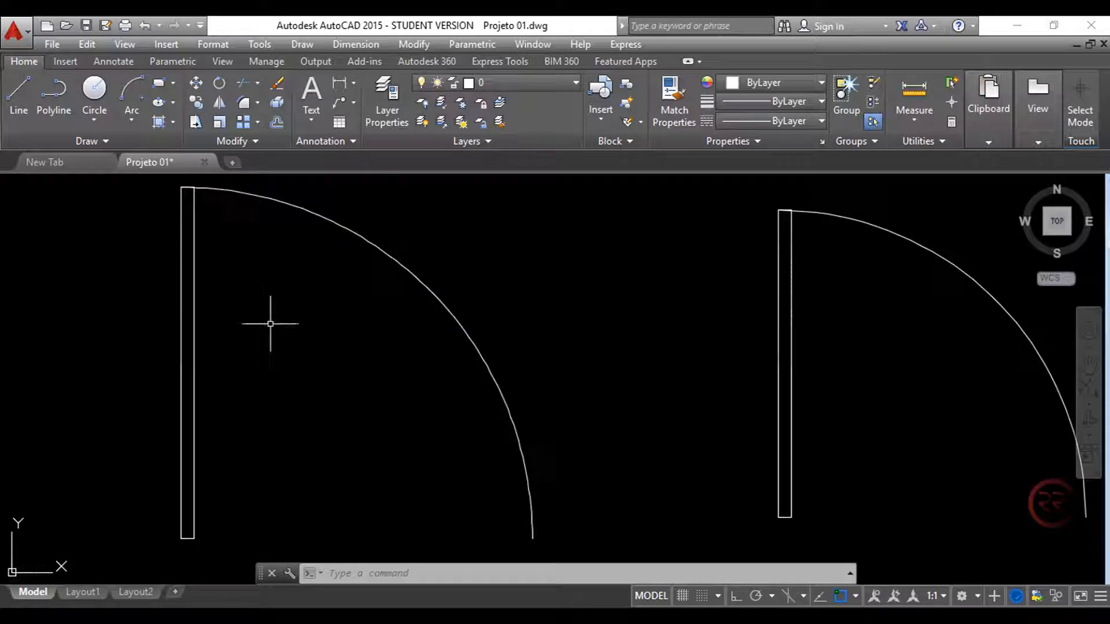
{"action": "scroll", "coordinate": [297, 354], "scroll_direction": "down", "scroll_amount": 4}
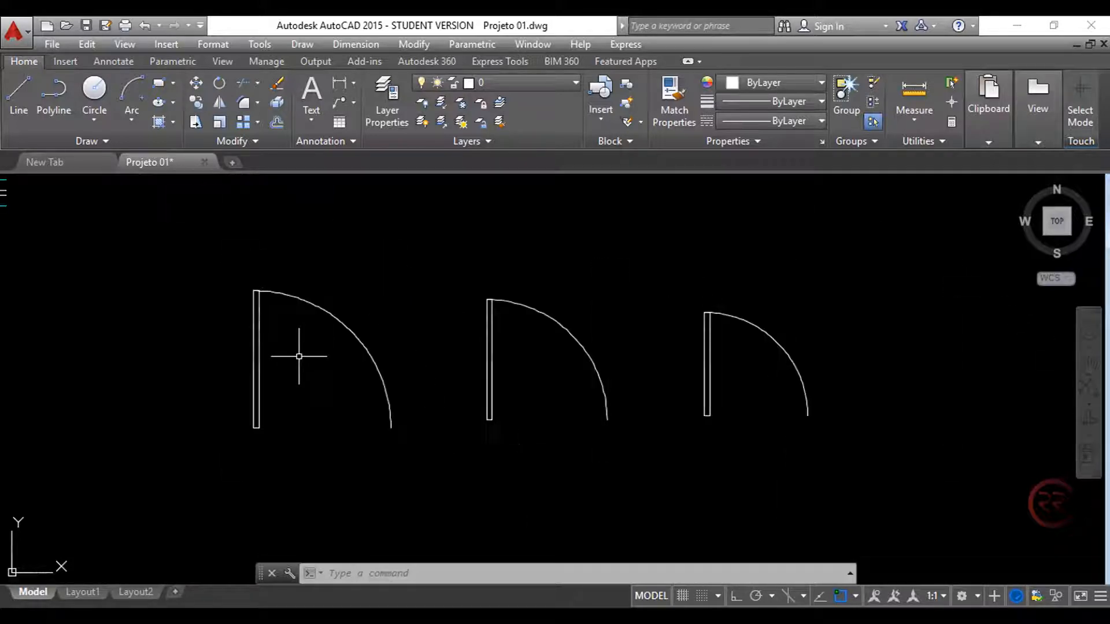
{"action": "left_click", "coordinate": [289, 364]}
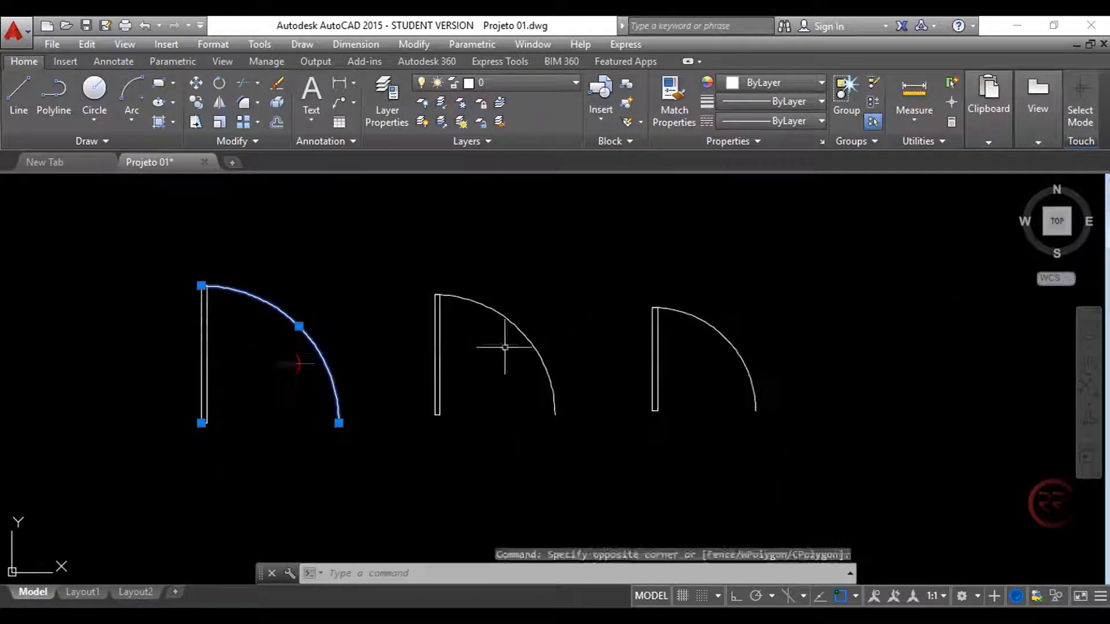
{"action": "left_click", "coordinate": [585, 277]}
{"action": "left_click", "coordinate": [516, 390]}
{"action": "left_click", "coordinate": [784, 309]}
{"action": "left_click", "coordinate": [717, 379]}
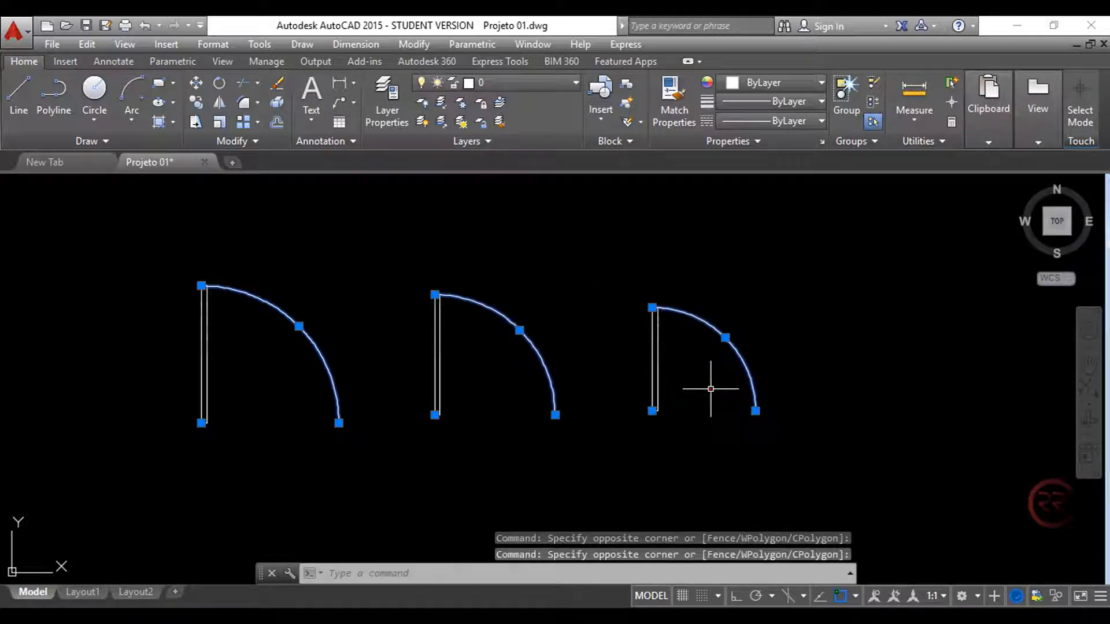
{"action": "left_click", "coordinate": [798, 84]}
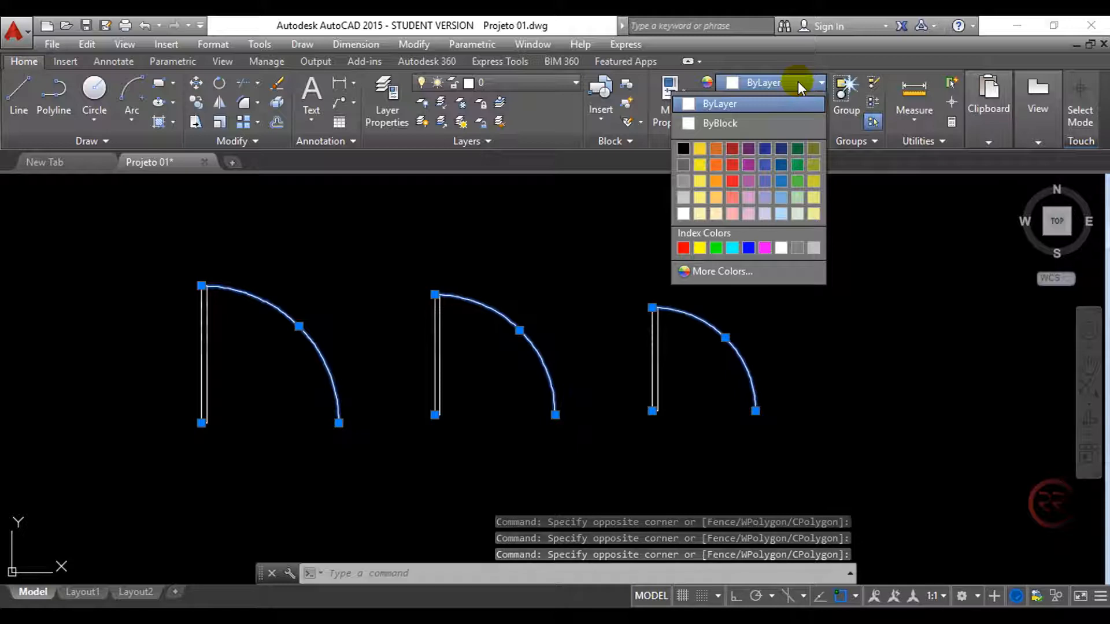
{"action": "left_click", "coordinate": [798, 248]}
{"action": "key", "text": "Escape"}
{"action": "key", "text": "Escape"}
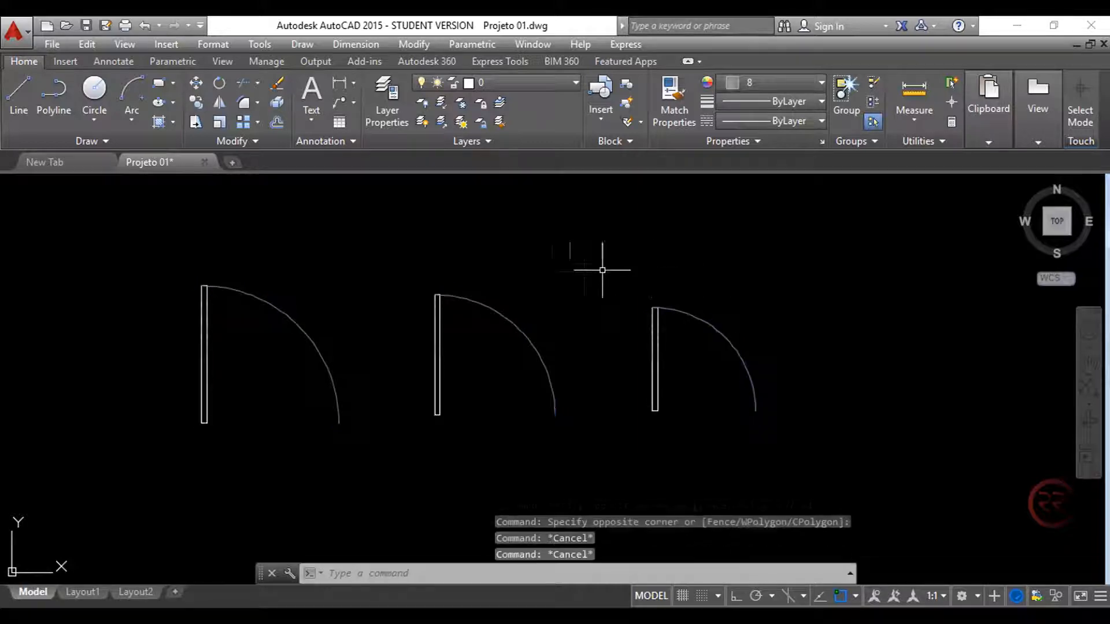
Step: Examine the existing door beside the Varanda and compare its leaf and swing arc with the three new doors
{"action": "scroll", "coordinate": [439, 255], "scroll_direction": "down", "scroll_amount": 3}
{"action": "middle_click_drag", "start_coordinate": [454, 329], "coordinate": [471, 377]}
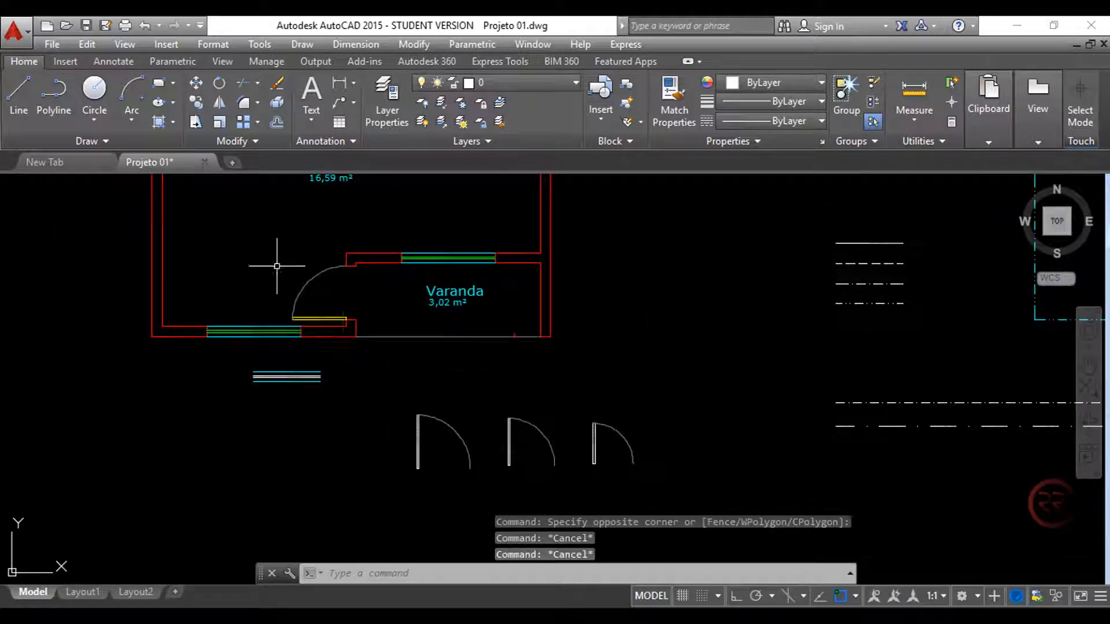
{"action": "scroll", "coordinate": [298, 286], "scroll_direction": "up", "scroll_amount": 6}
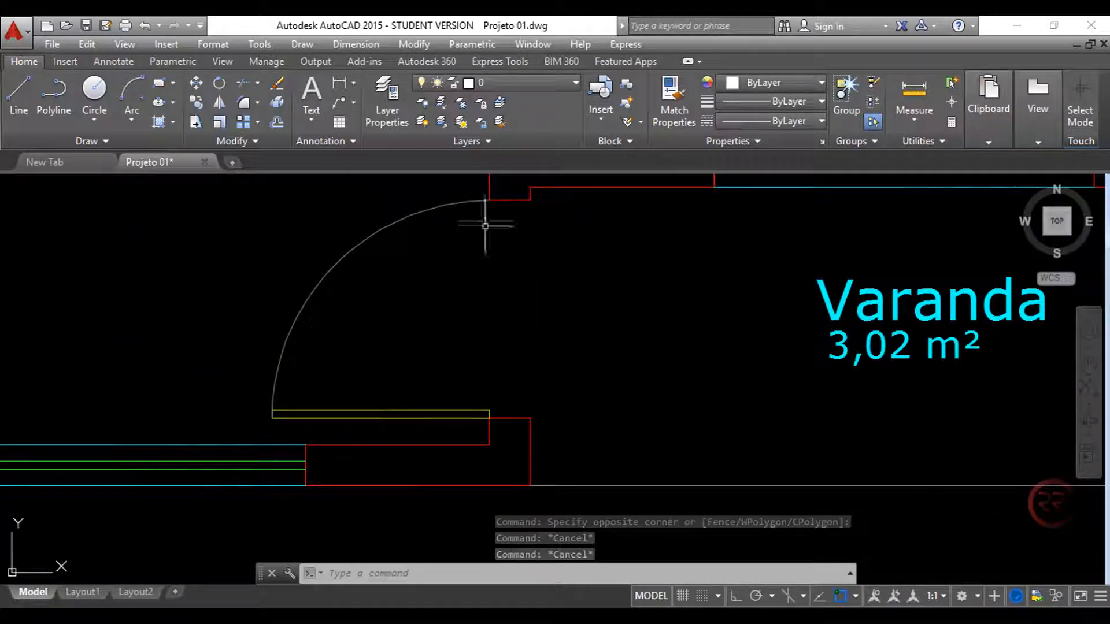
{"action": "scroll", "coordinate": [416, 277], "scroll_direction": "down", "scroll_amount": 4}
{"action": "mouse_move", "coordinate": [426, 289]}
{"action": "middle_mouse_down"}
{"action": "mouse_move", "coordinate": [585, 451]}
{"action": "mouse_move", "coordinate": [515, 356]}
{"action": "mouse_move", "coordinate": [270, 300]}
{"action": "middle_mouse_up"}
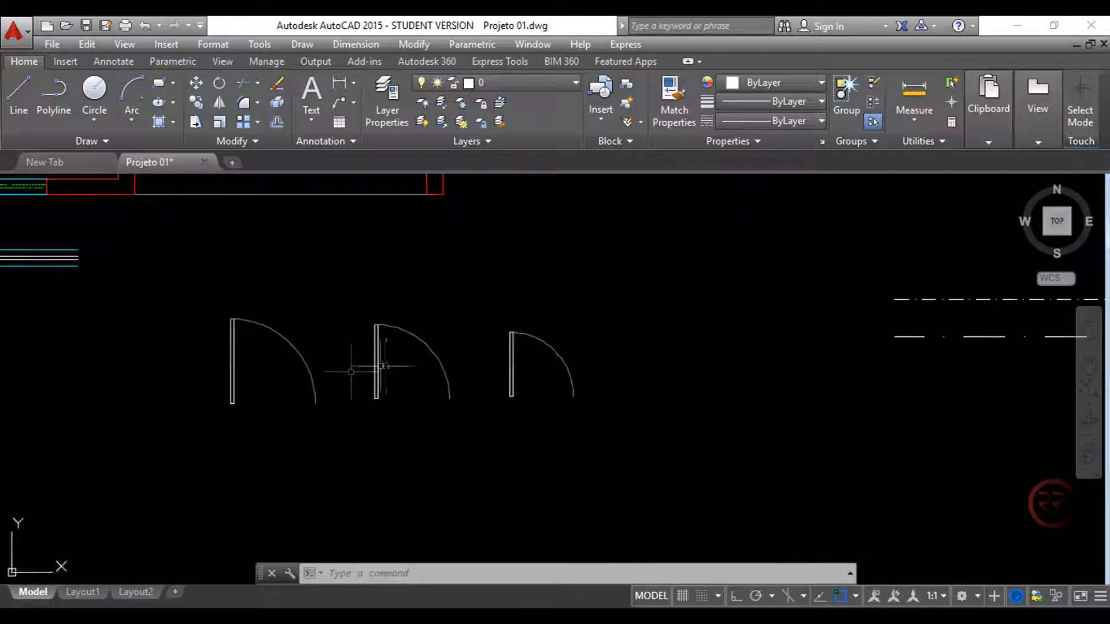
{"action": "scroll", "coordinate": [193, 341], "scroll_direction": "up", "scroll_amount": 2}
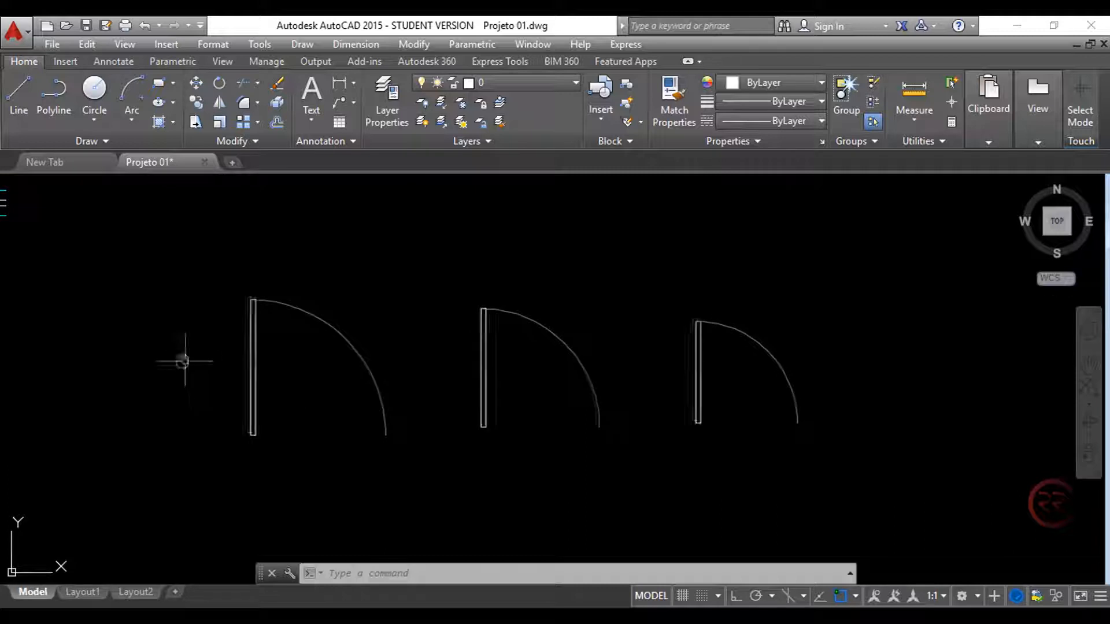
{"action": "middle_click_drag", "start_coordinate": [181, 359], "coordinate": [163, 335]}
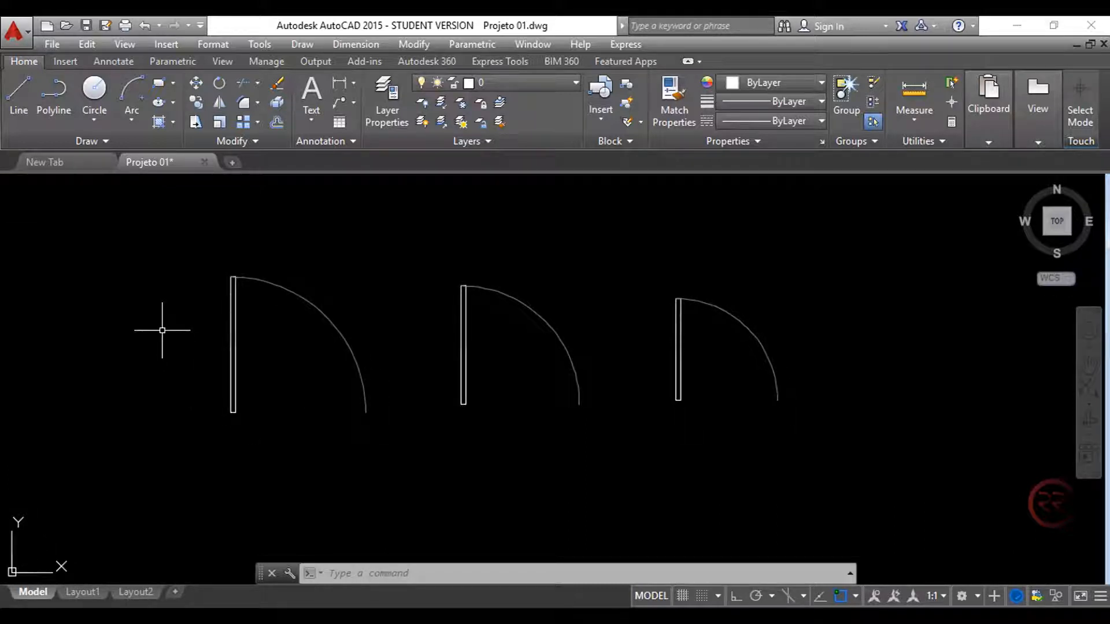
Step: Start a block definition named Porta 80 with its base point at the lower-left corner of the 0.8 door leaf
{"action": "key", "text": "Return"}
{"action": "left_click_drag", "start_coordinate": [721, 190], "coordinate": [582, 171]}
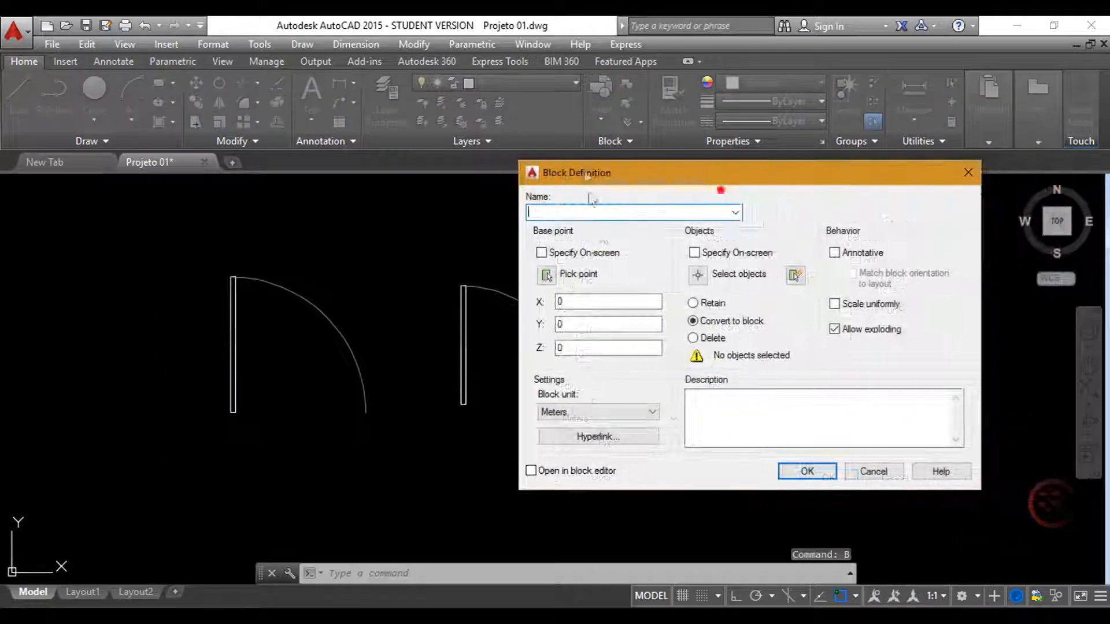
{"action": "left_click", "coordinate": [607, 209]}
{"action": "type", "text": "Porta 80"}
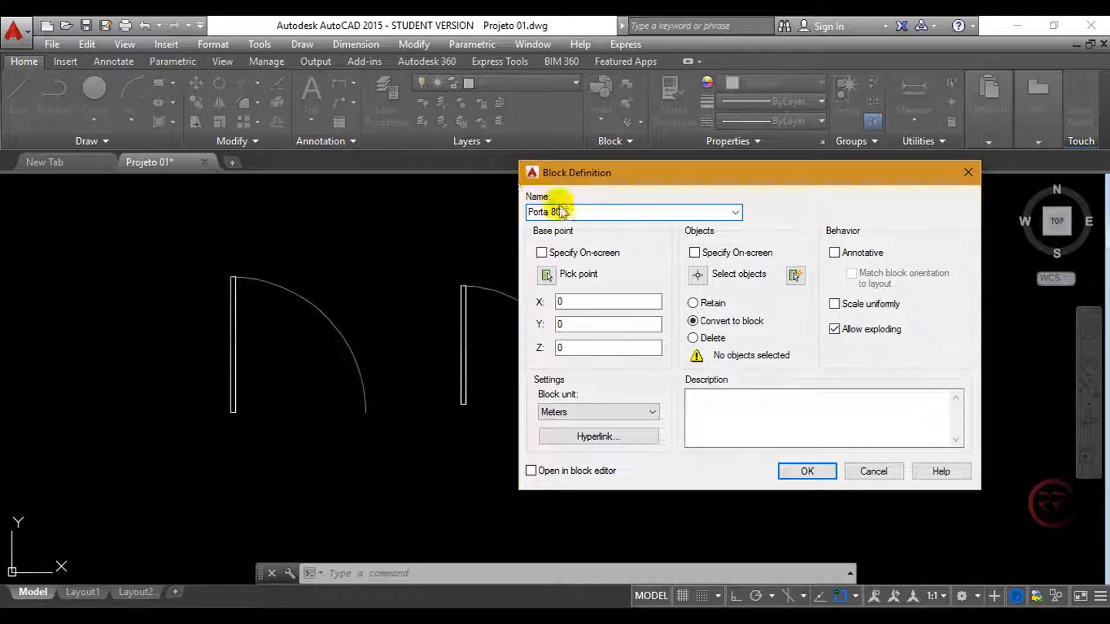
{"action": "left_click", "coordinate": [545, 276]}
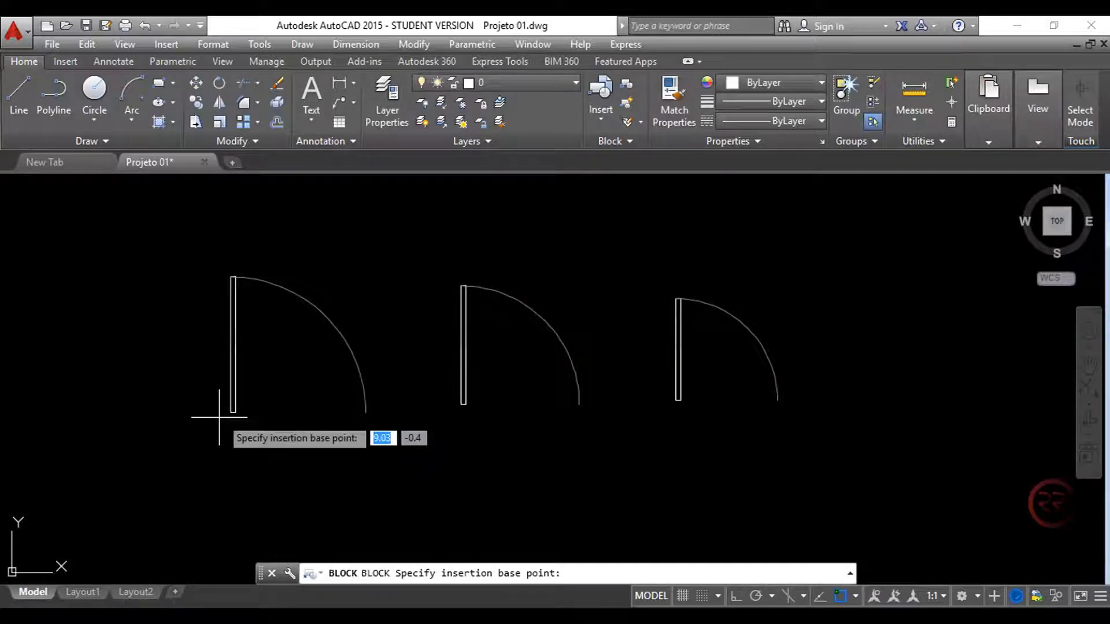
{"action": "scroll", "coordinate": [230, 413], "scroll_direction": "up", "scroll_amount": 5}
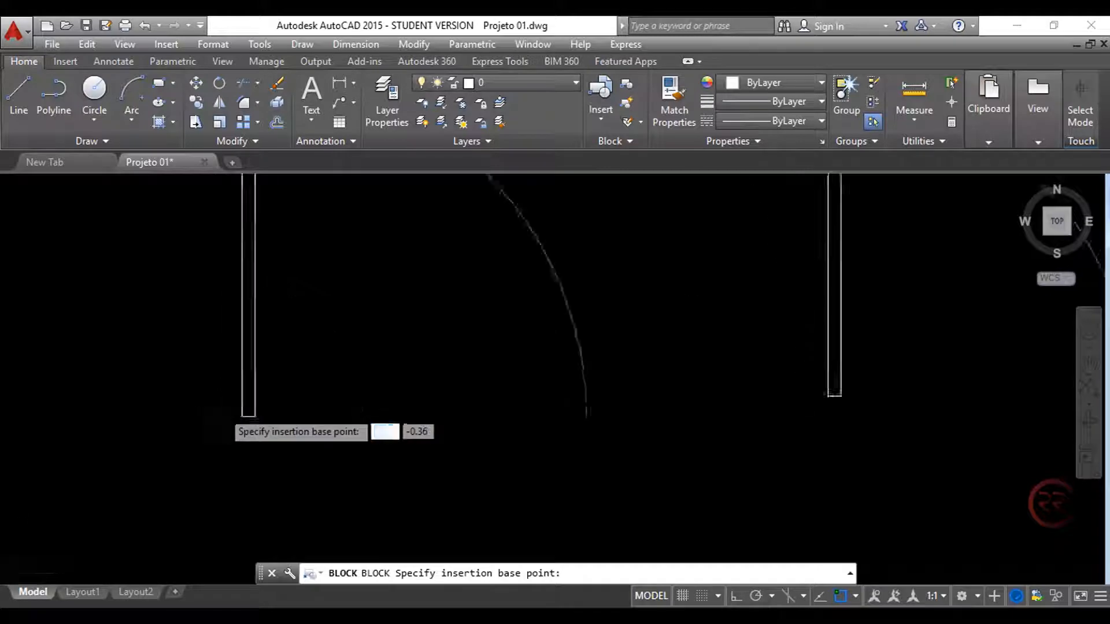
{"action": "left_click", "coordinate": [252, 421]}
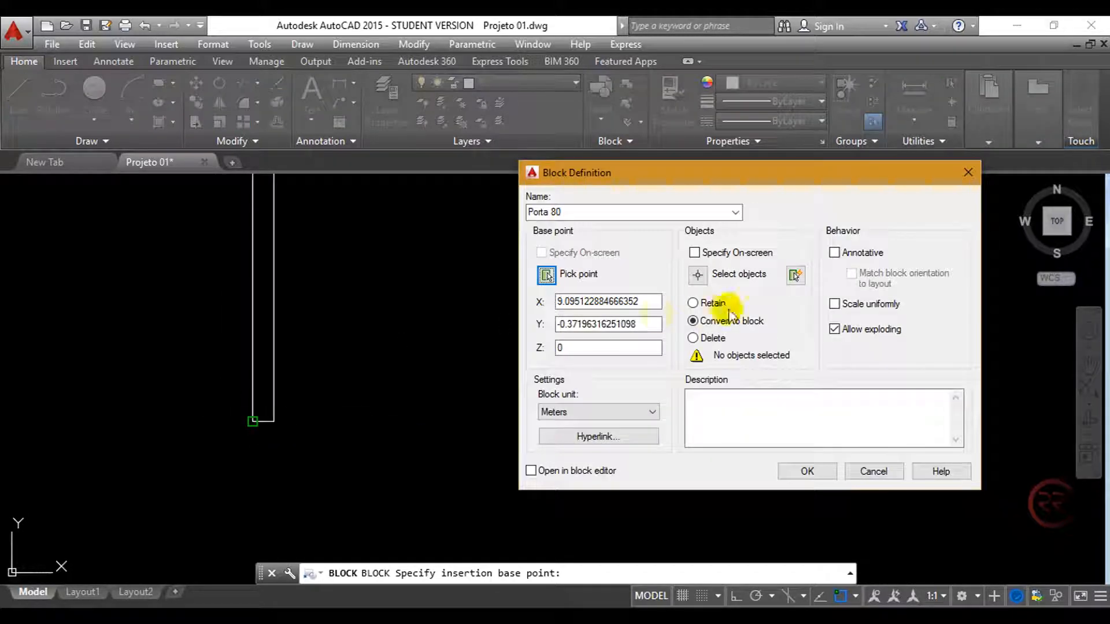
Step: Select the 0.8 door's leaf and swing arc as the objects of Porta 80 and create the block
{"action": "left_click", "coordinate": [698, 275]}
{"action": "scroll", "coordinate": [421, 347], "scroll_direction": "down", "scroll_amount": 4}
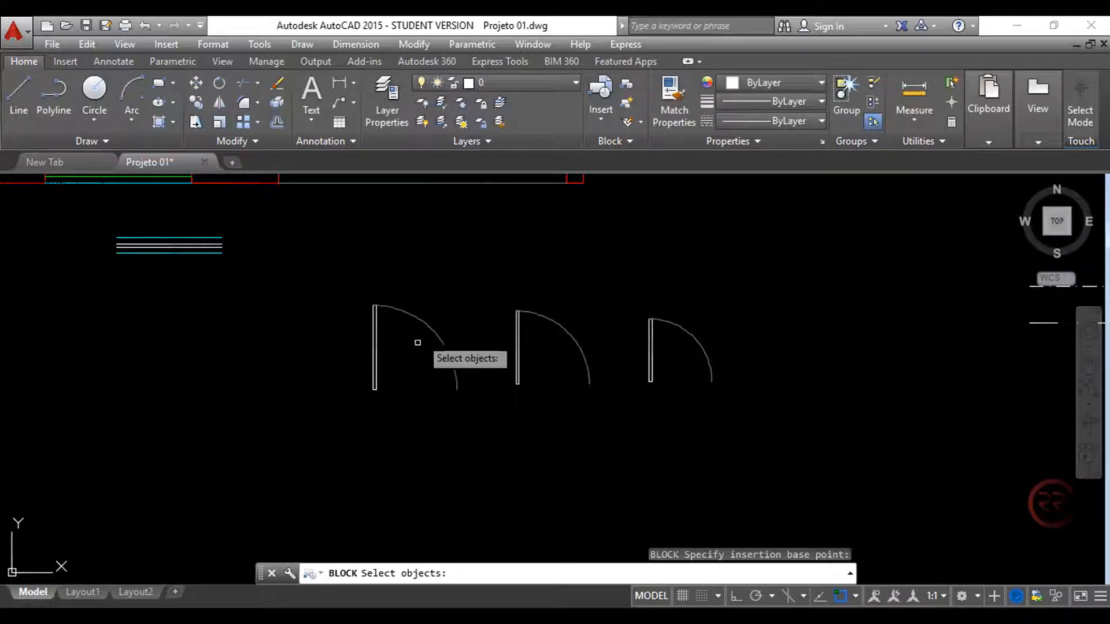
{"action": "left_click", "coordinate": [446, 269]}
{"action": "left_click", "coordinate": [316, 398]}
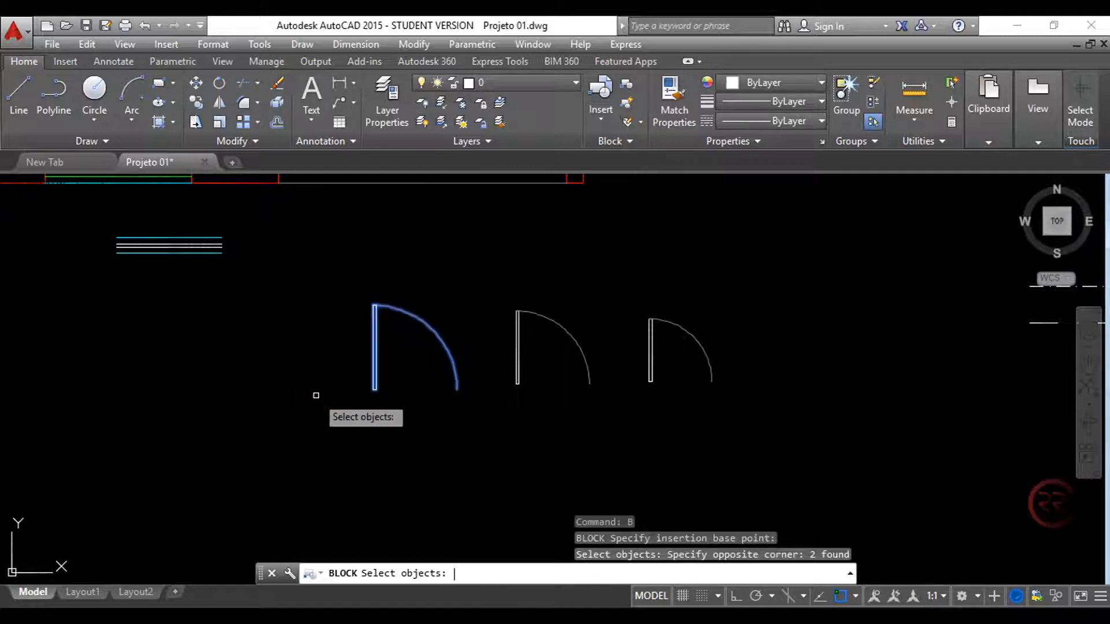
{"action": "key", "text": "Return"}
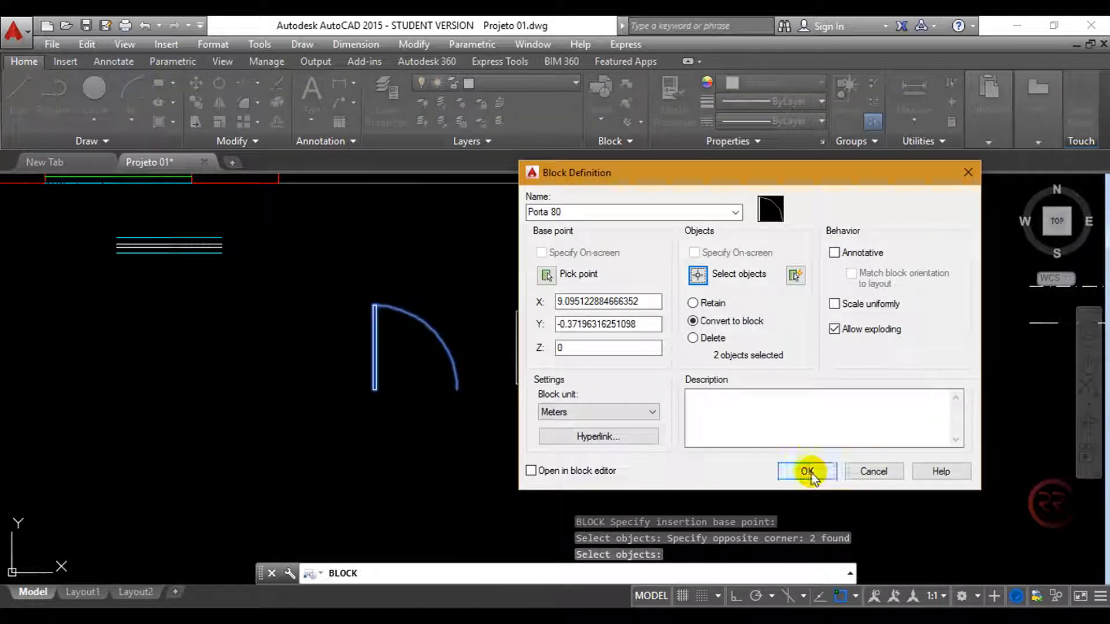
{"action": "left_click", "coordinate": [807, 472]}
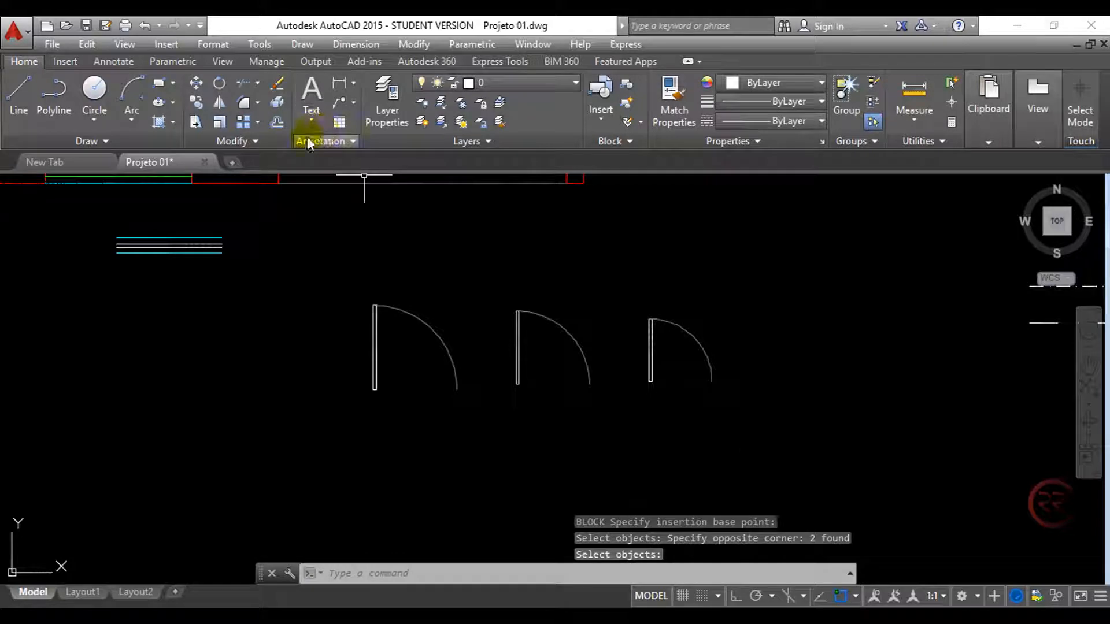
Step: Start a block definition named Porta 70 with its base point at the lower-left corner of the 0.7 door leaf
{"action": "type", "text": "b"}
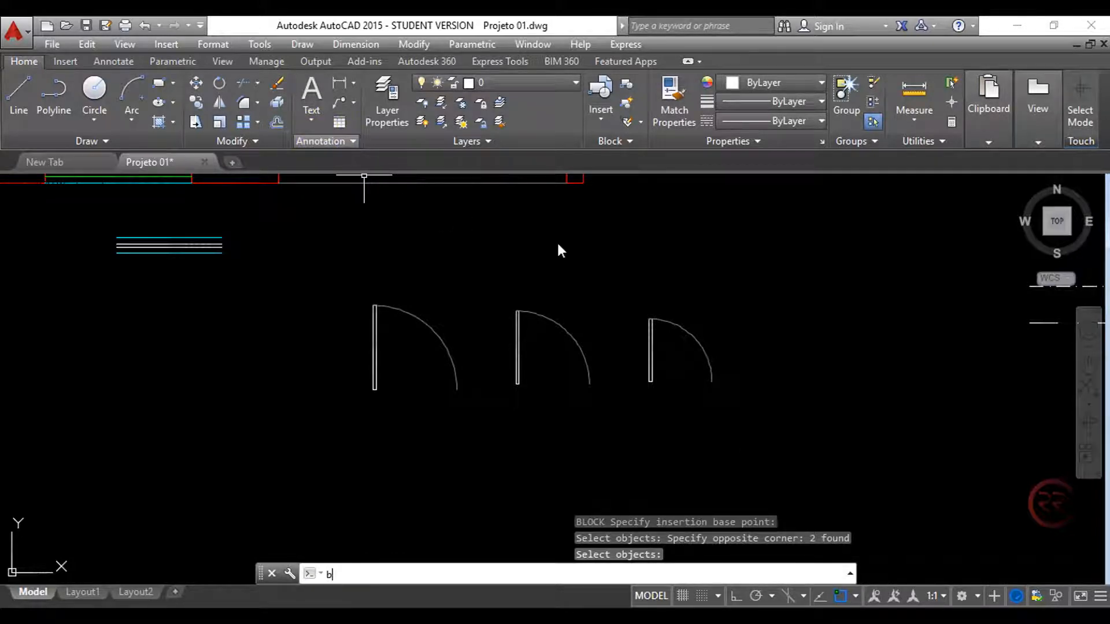
{"action": "key", "text": "Return"}
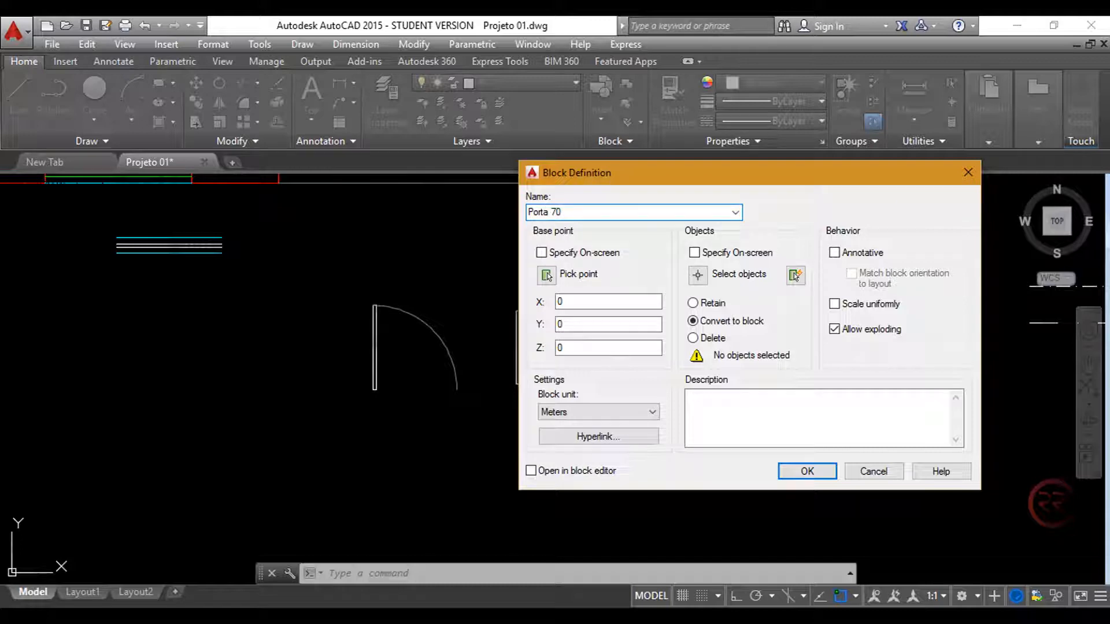
{"action": "left_click_drag", "start_coordinate": [680, 176], "coordinate": [724, 165]}
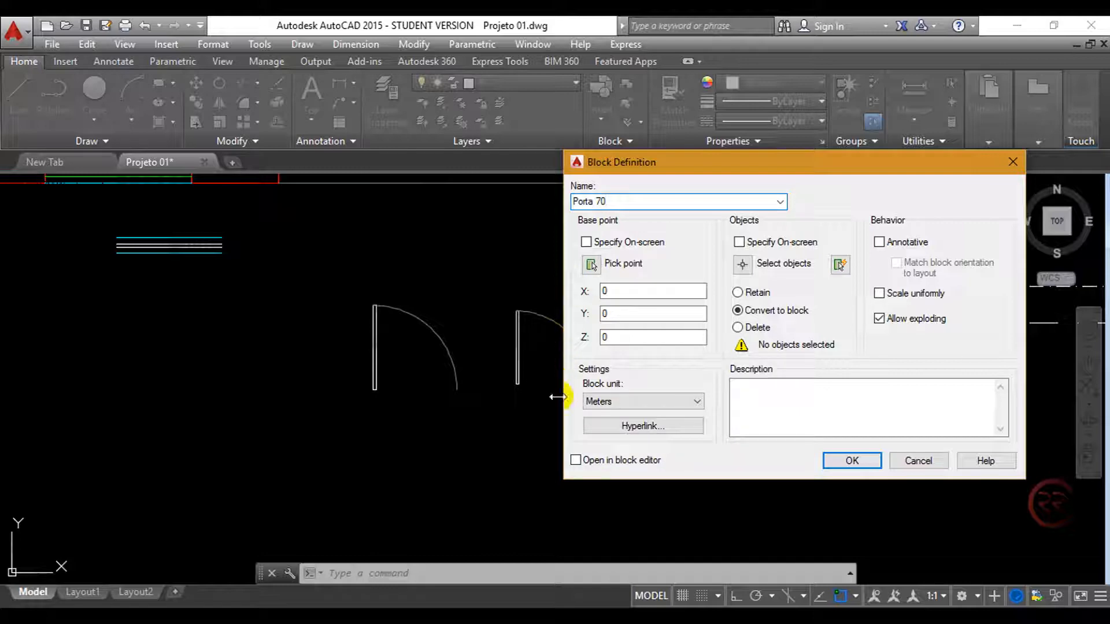
{"action": "left_click", "coordinate": [591, 266]}
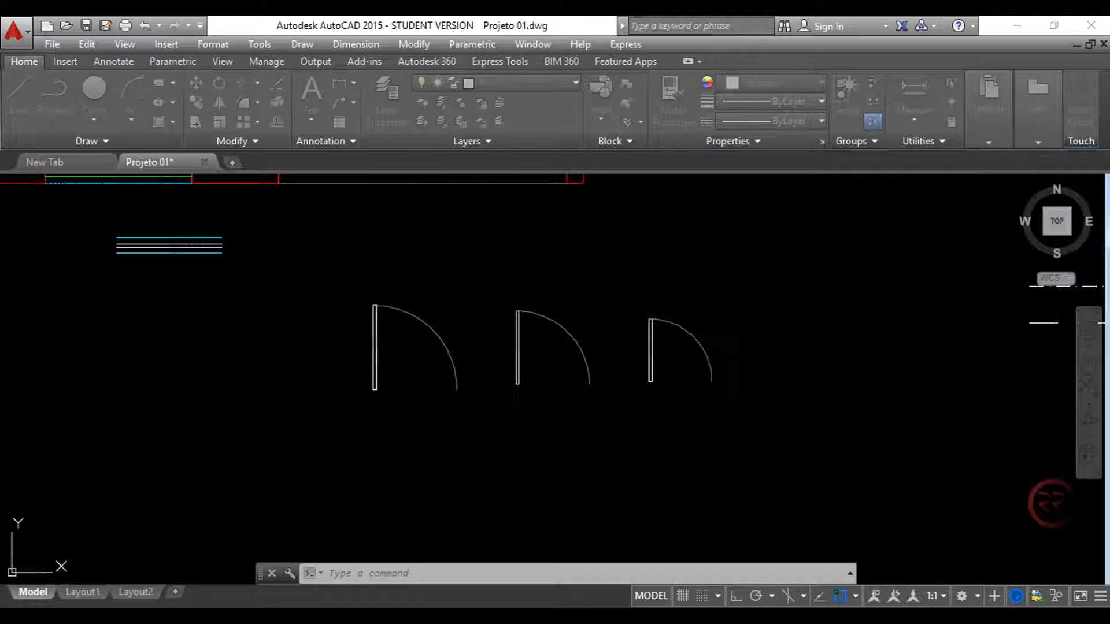
{"action": "scroll", "coordinate": [503, 379], "scroll_direction": "up", "scroll_amount": 5}
{"action": "left_click", "coordinate": [538, 397]}
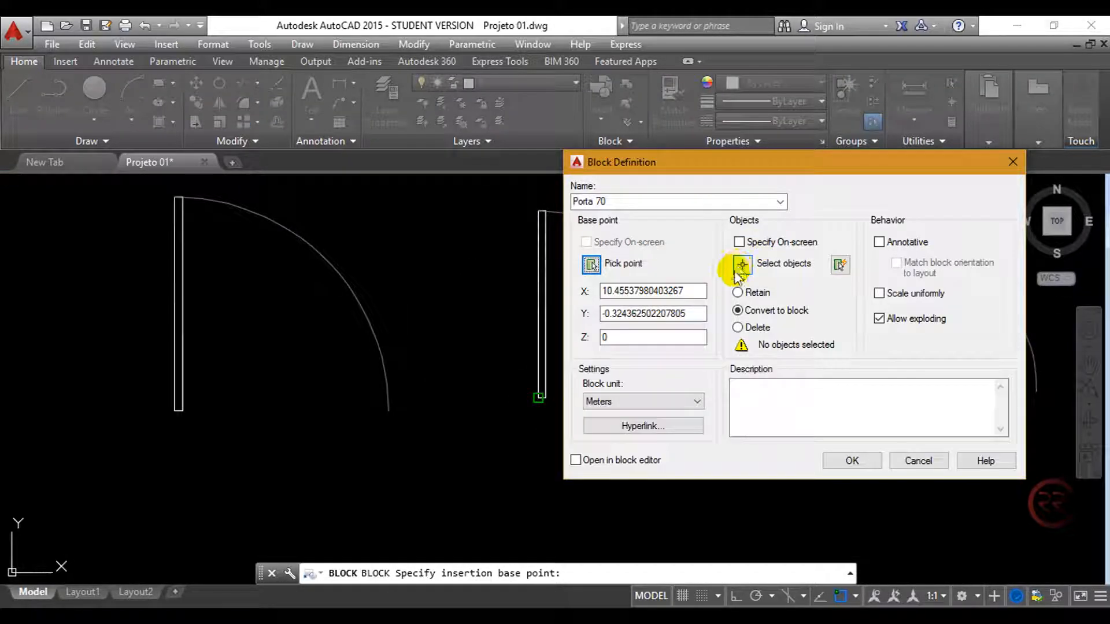
Step: Select the 0.7 door's leaf and swing arc as the objects of Porta 70 and create the block
{"action": "left_click", "coordinate": [742, 264]}
{"action": "left_click", "coordinate": [684, 223]}
{"action": "left_click", "coordinate": [459, 356]}
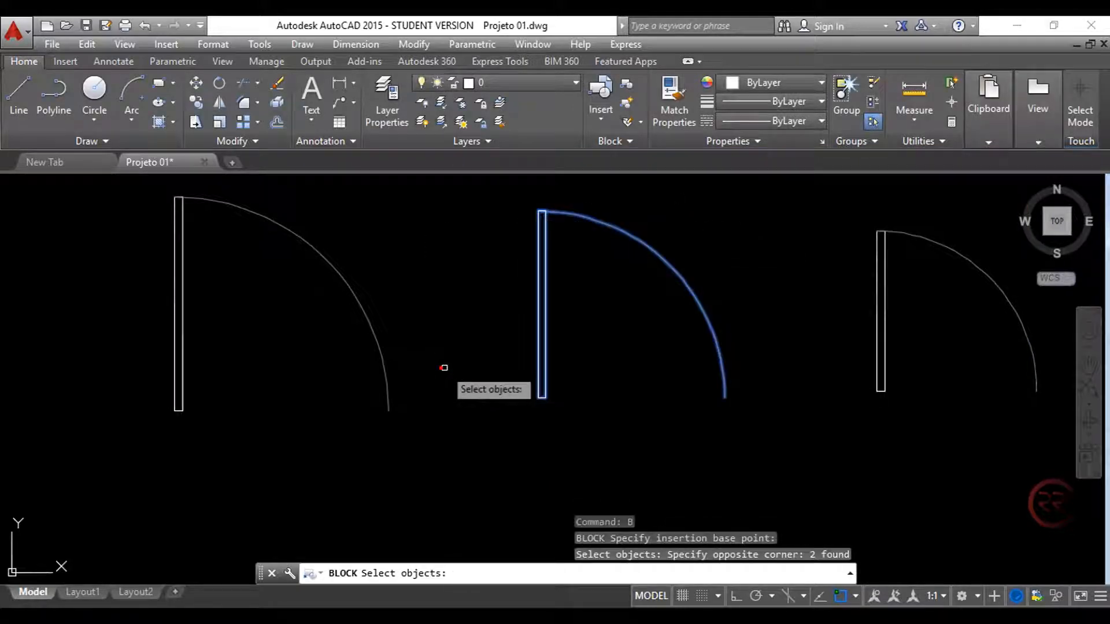
{"action": "key", "text": "Return"}
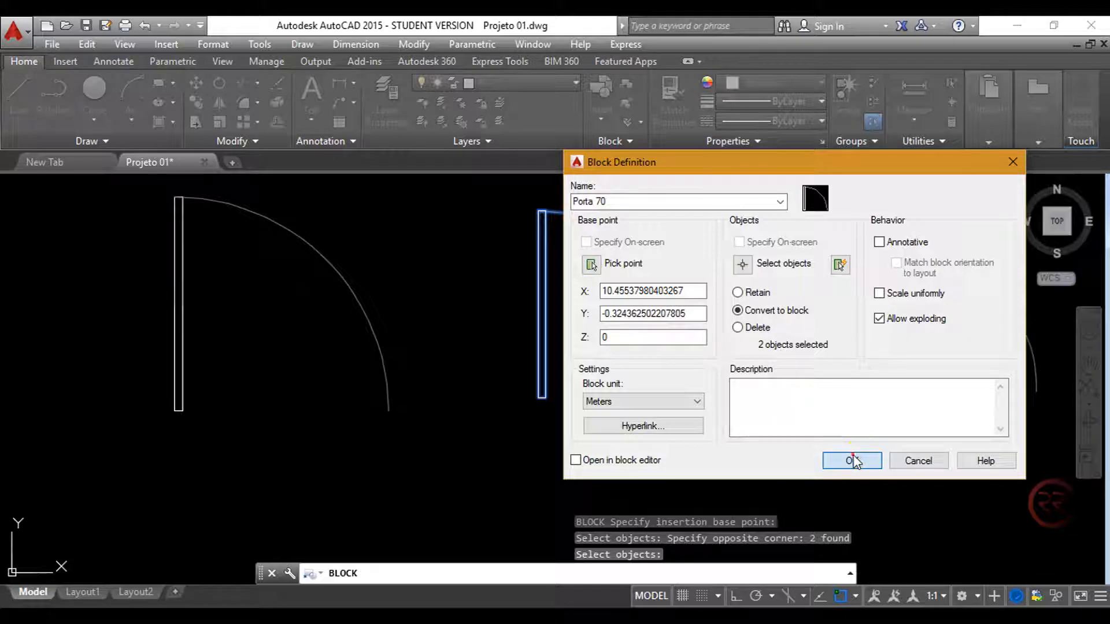
{"action": "left_click", "coordinate": [853, 460]}
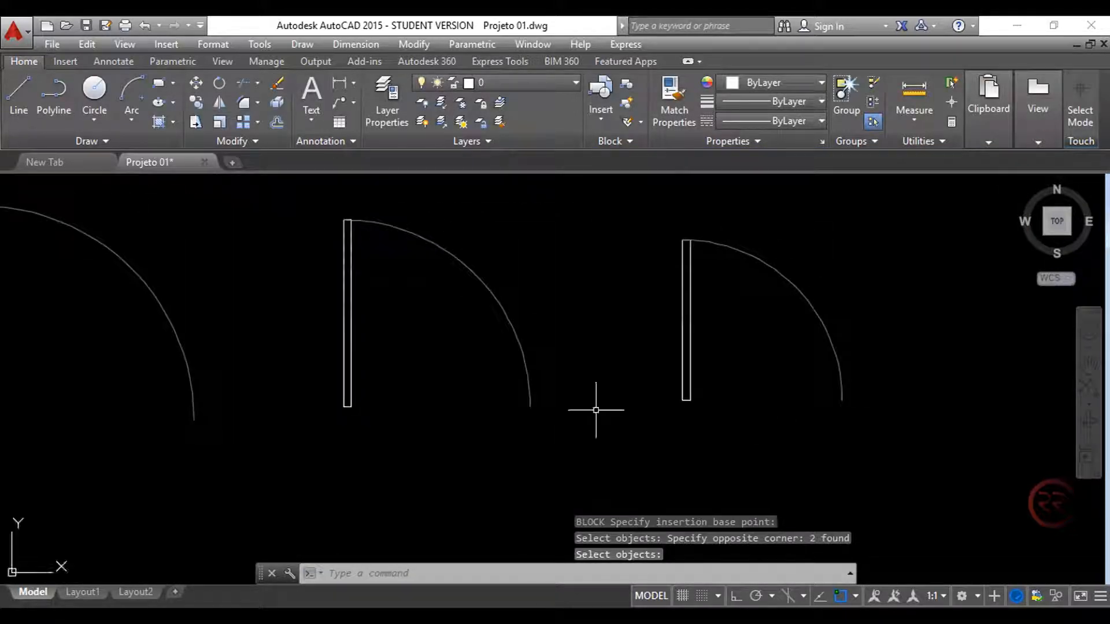
Step: Start a block definition named Porta 60 with its base point at the lower-left corner of the 0.6 door leaf
{"action": "type", "text": "B"}
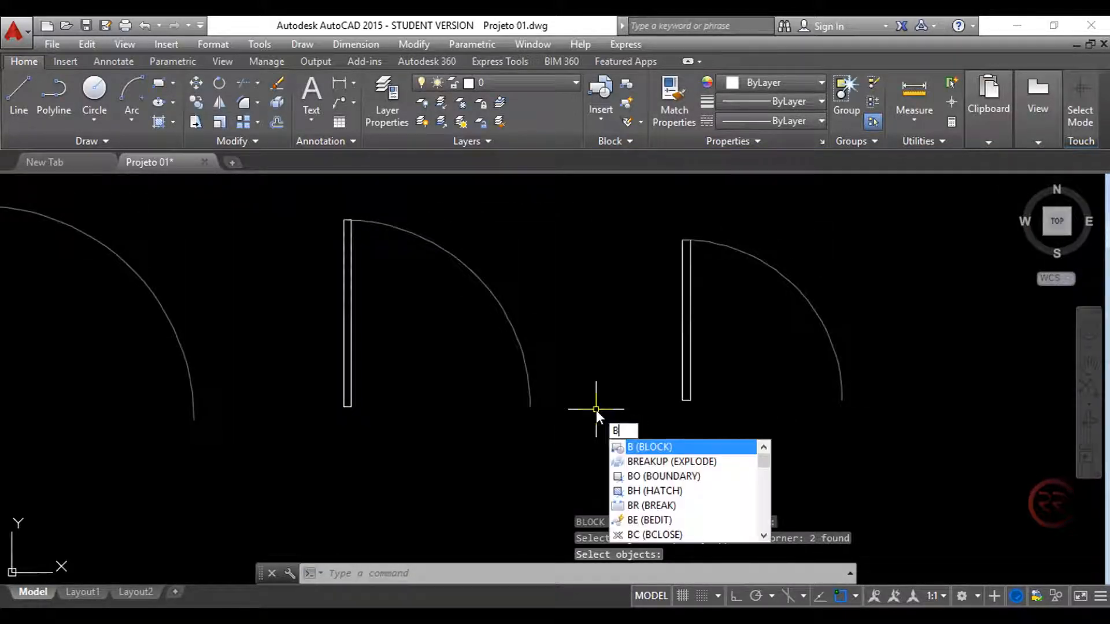
{"action": "key", "text": "Return"}
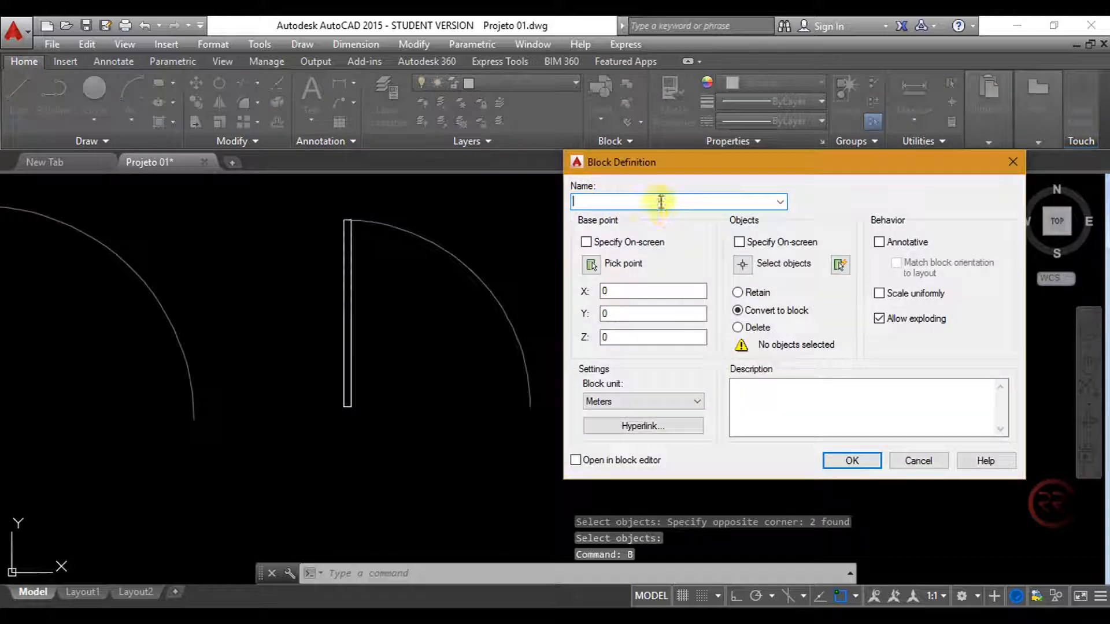
{"action": "type", "text": "Porta 60"}
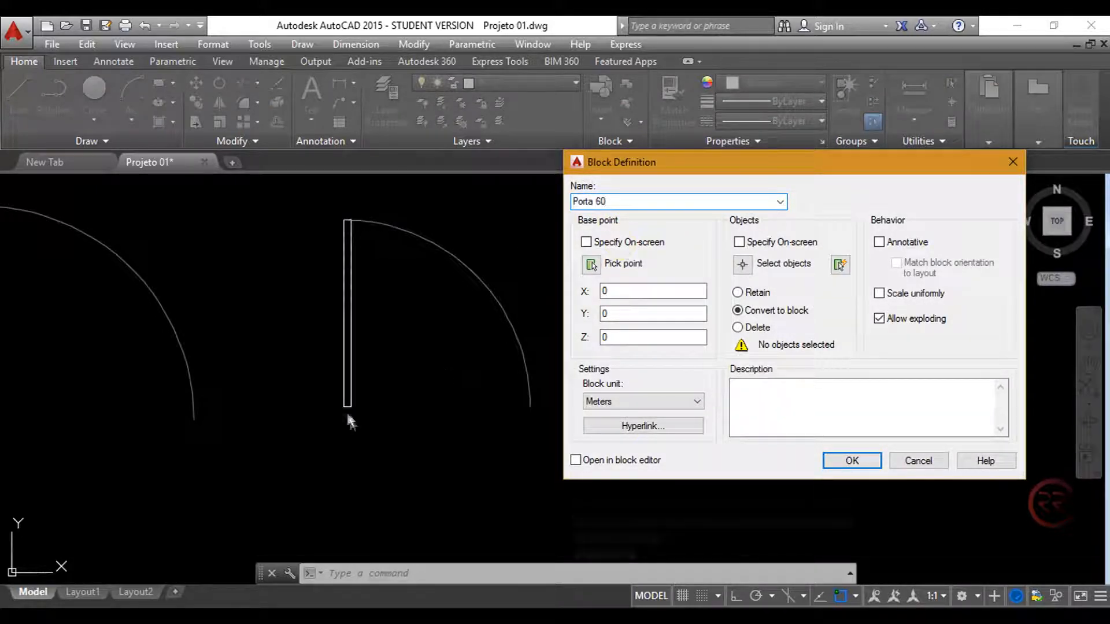
{"action": "left_click", "coordinate": [591, 264]}
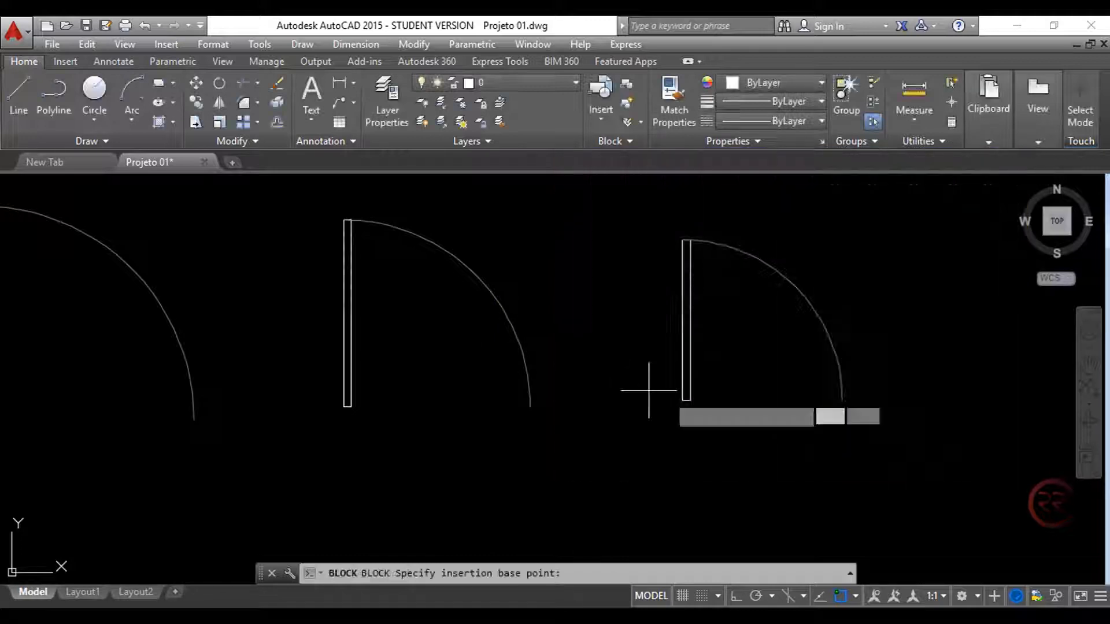
{"action": "left_click", "coordinate": [683, 399]}
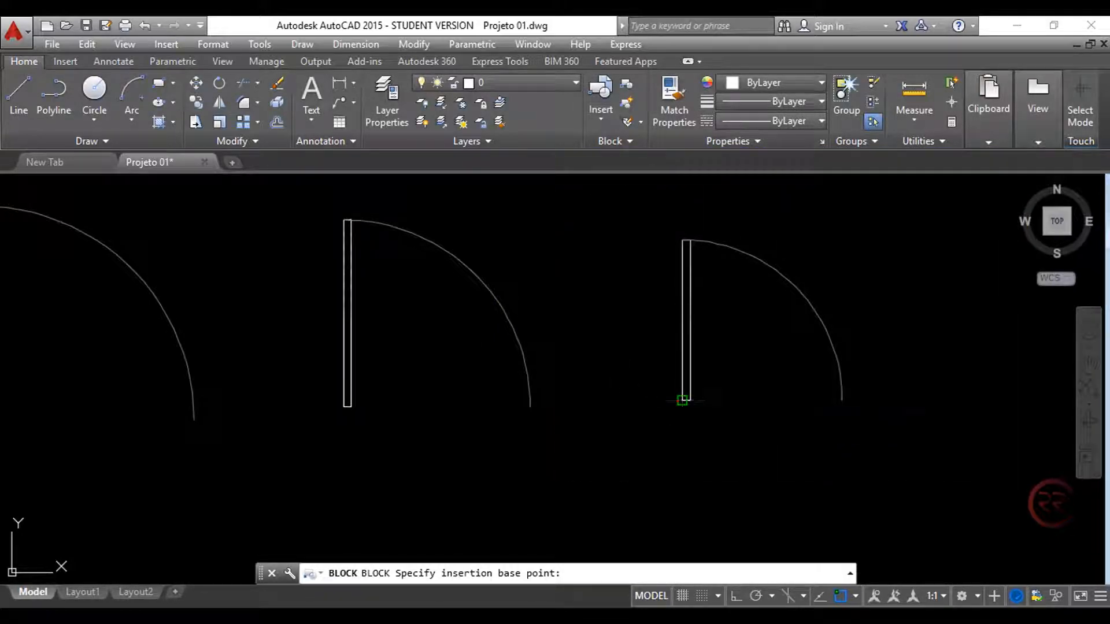
Step: Select the 0.6 door's leaf and swing arc as the objects of Porta 60 and create the block
{"action": "left_click", "coordinate": [743, 264]}
{"action": "left_click", "coordinate": [817, 245]}
{"action": "left_click", "coordinate": [654, 334]}
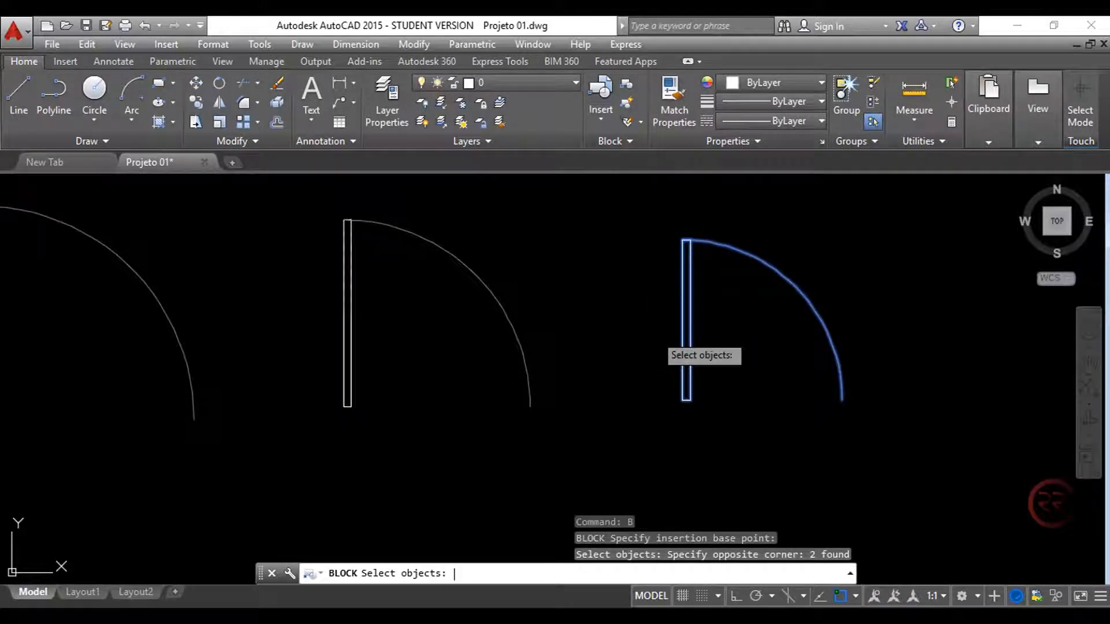
{"action": "key", "text": "Return"}
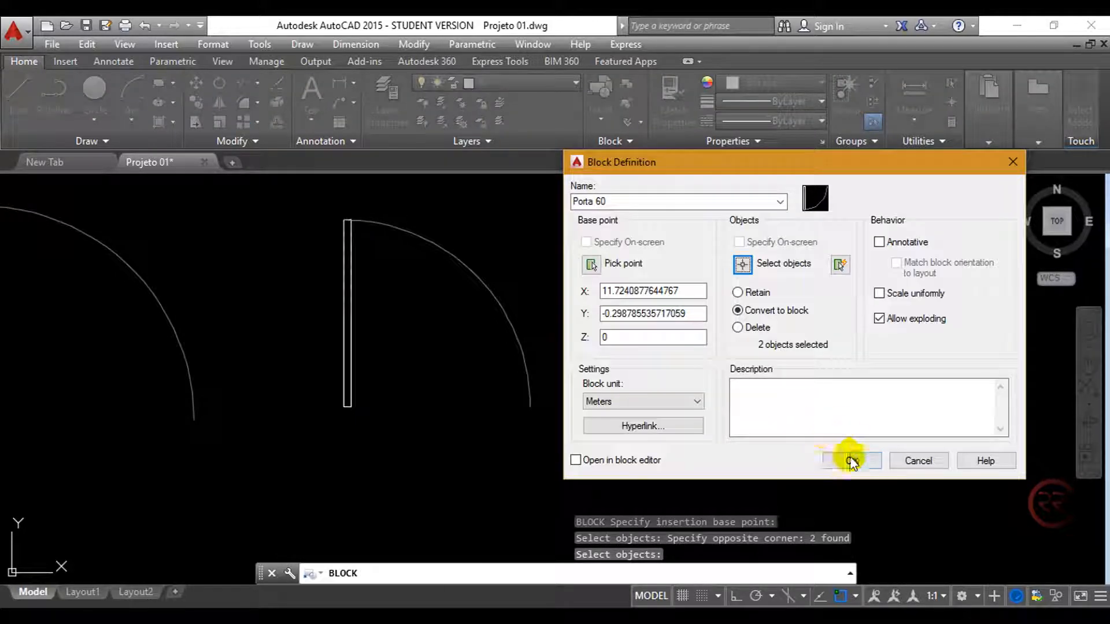
{"action": "left_click", "coordinate": [852, 462]}
Step: Move the existing door beside the Varanda, leaf and swing arc, out of its opening to the free space below the plan
{"action": "scroll", "coordinate": [752, 411], "scroll_direction": "down", "scroll_amount": 4}
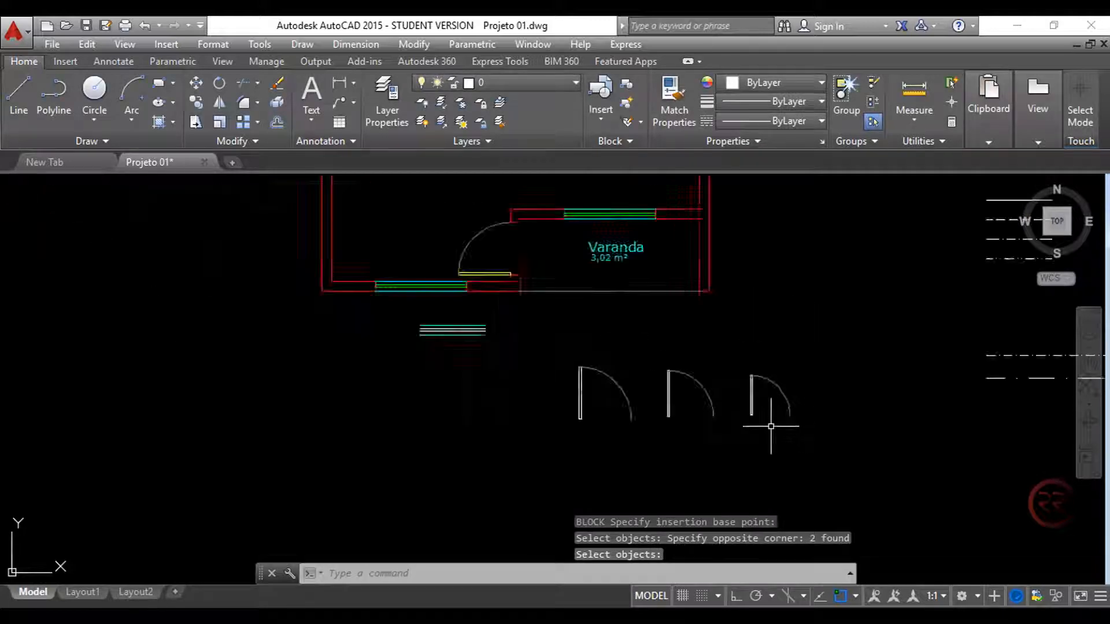
{"action": "middle_click_drag", "start_coordinate": [637, 375], "coordinate": [591, 458]}
{"action": "scroll", "coordinate": [404, 359], "scroll_direction": "up", "scroll_amount": 4}
{"action": "scroll", "coordinate": [453, 360], "scroll_direction": "up", "scroll_amount": 4}
{"action": "scroll", "coordinate": [440, 359], "scroll_direction": "down", "scroll_amount": 2}
{"action": "middle_click_drag", "start_coordinate": [436, 312], "coordinate": [379, 421]}
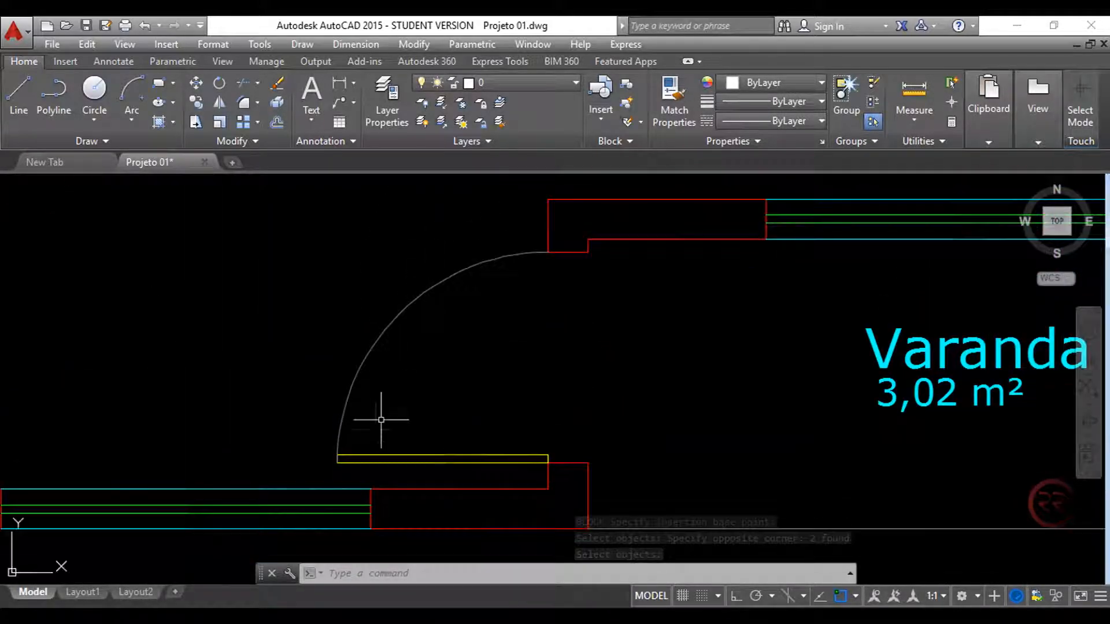
{"action": "left_click", "coordinate": [360, 462]}
{"action": "left_click", "coordinate": [306, 425]}
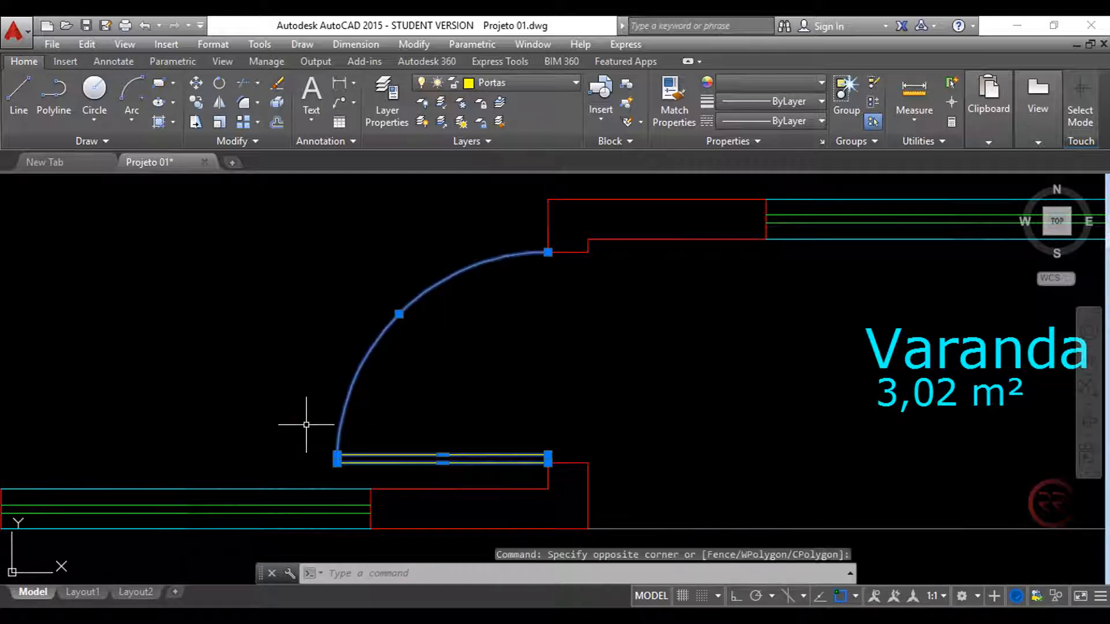
{"action": "scroll", "coordinate": [343, 330], "scroll_direction": "down", "scroll_amount": 3}
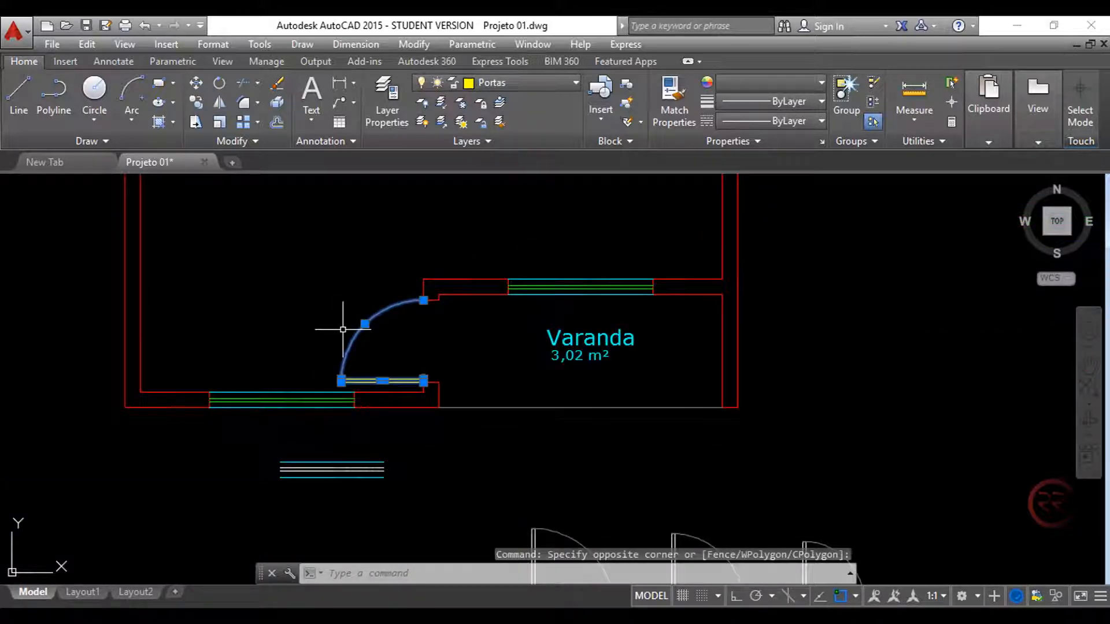
{"action": "key", "text": "Return"}
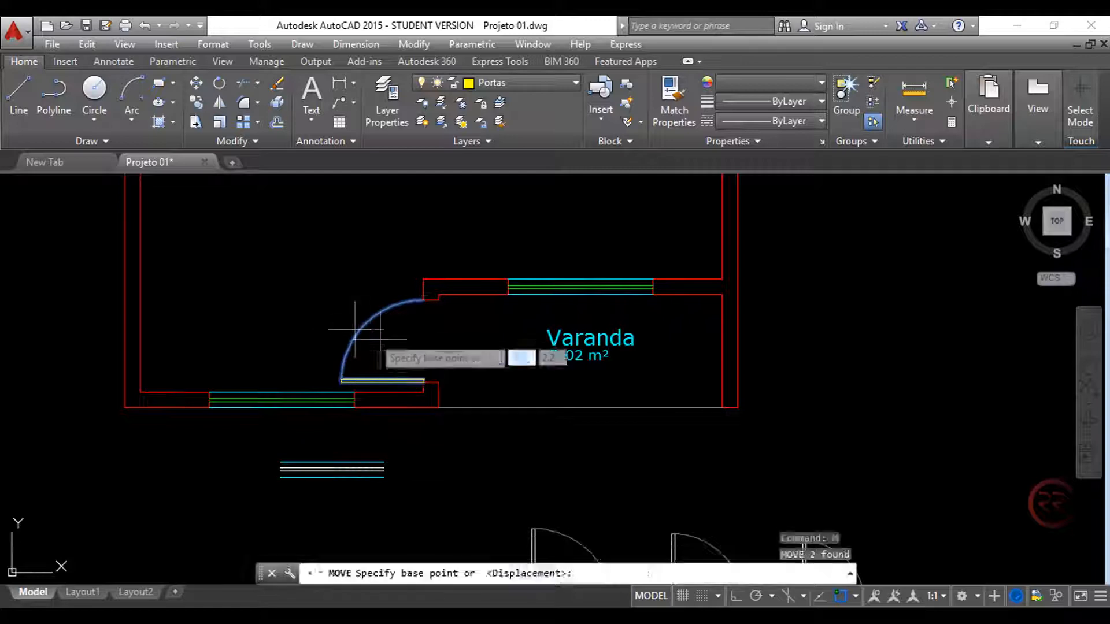
{"action": "left_click", "coordinate": [393, 341]}
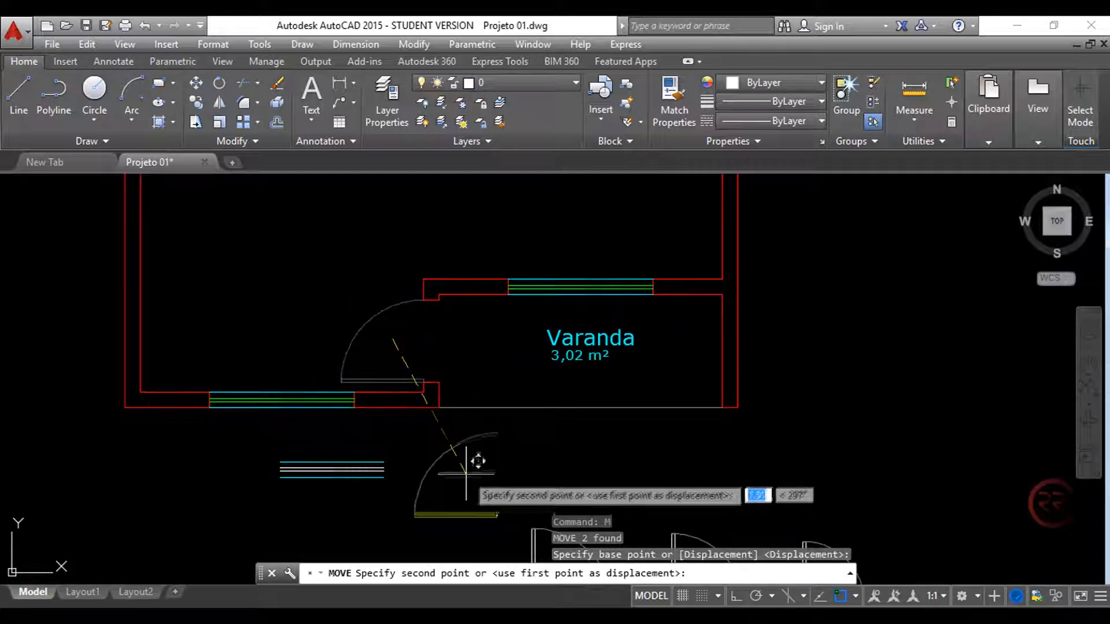
{"action": "left_click", "coordinate": [468, 473]}
Step: Make Portas the current layer
{"action": "scroll", "coordinate": [434, 437], "scroll_direction": "up", "scroll_amount": 3}
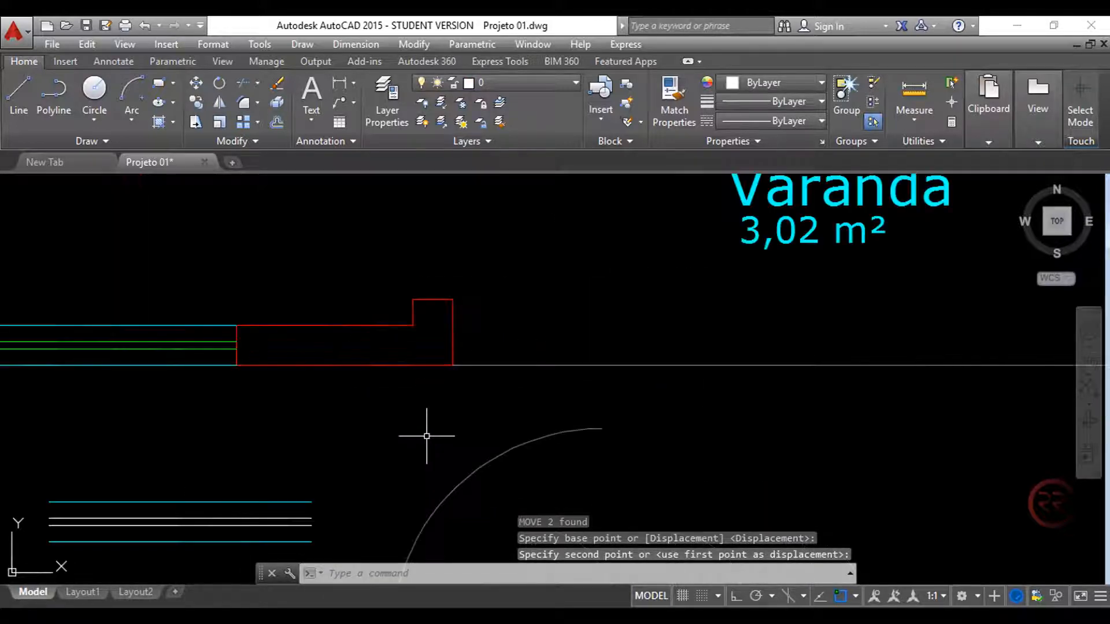
{"action": "scroll", "coordinate": [428, 433], "scroll_direction": "down", "scroll_amount": 3}
{"action": "middle_click_drag", "start_coordinate": [431, 462], "coordinate": [430, 433]}
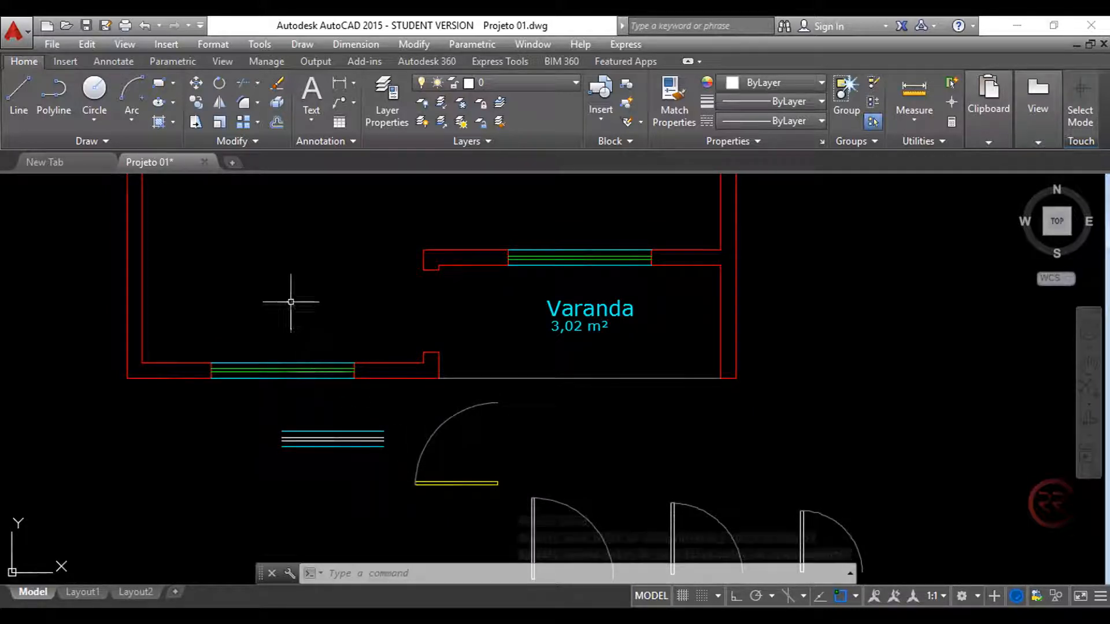
{"action": "left_click", "coordinate": [525, 83]}
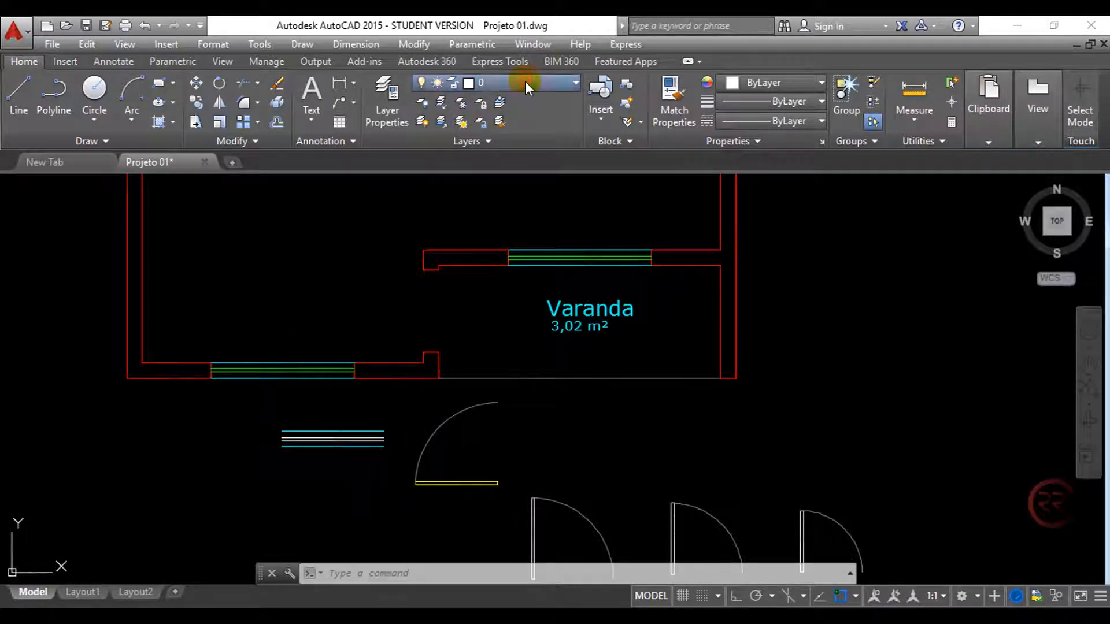
{"action": "left_click", "coordinate": [521, 259]}
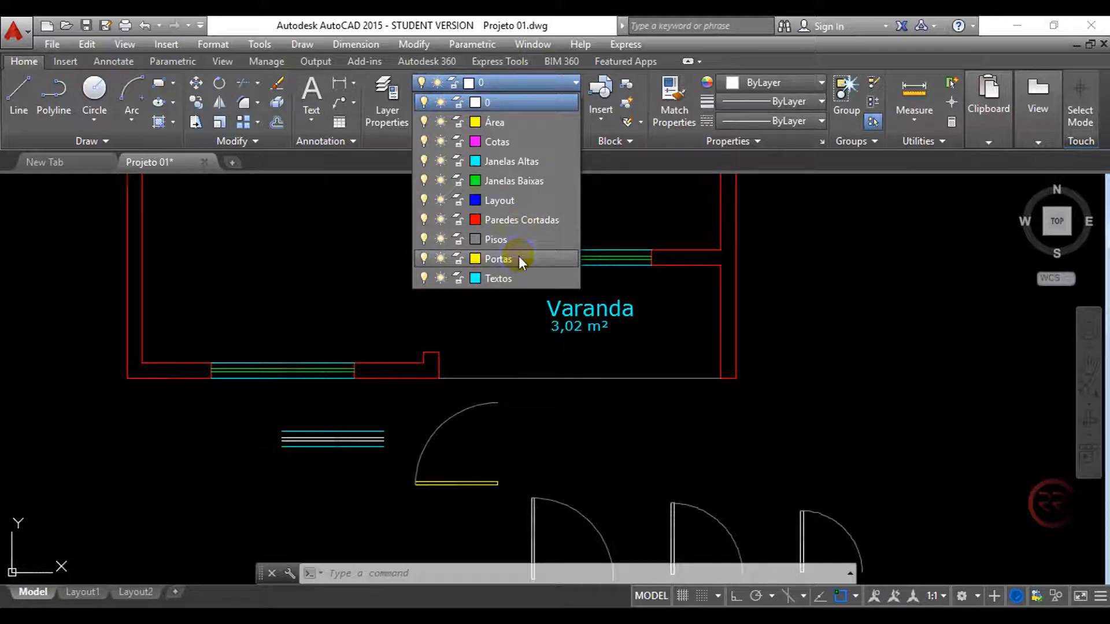
Step: Start a block insertion for the empty door opening beside the Varanda and choose the Porta 80 block
{"action": "middle_click_drag", "start_coordinate": [453, 319], "coordinate": [439, 320]}
{"action": "scroll", "coordinate": [413, 304], "scroll_direction": "up", "scroll_amount": 4}
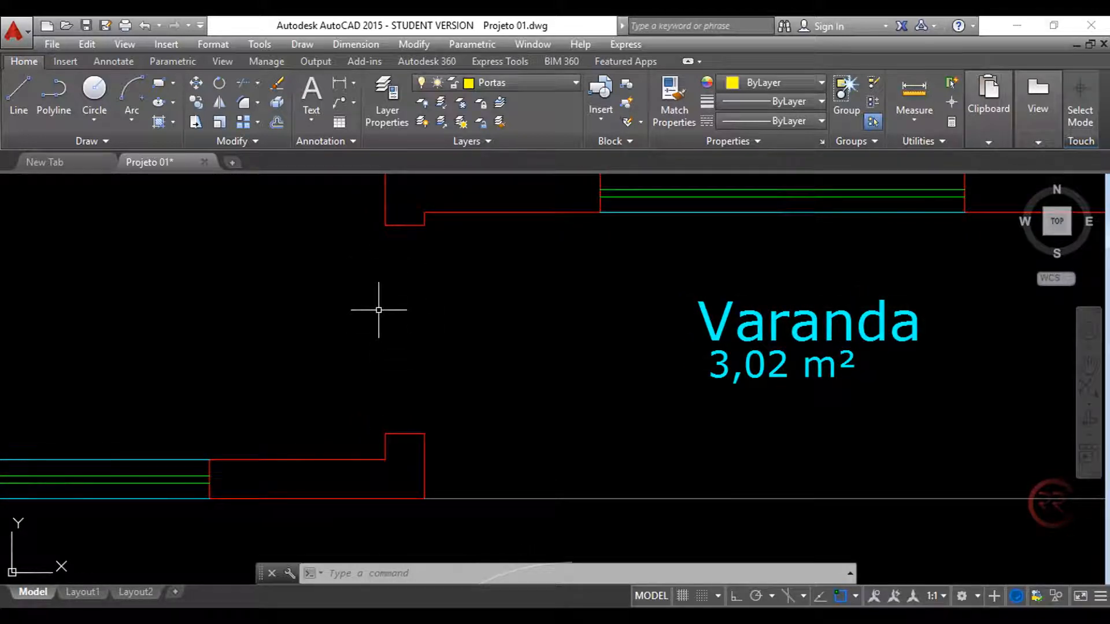
{"action": "type", "text": "i"}
{"action": "key", "text": "Return"}
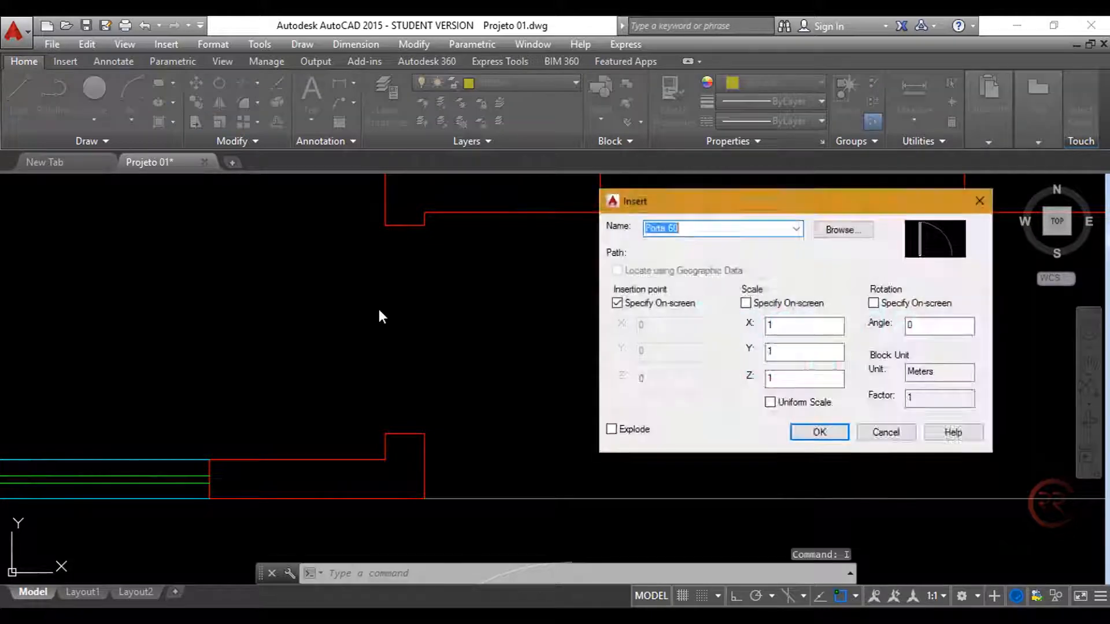
{"action": "left_click", "coordinate": [797, 228]}
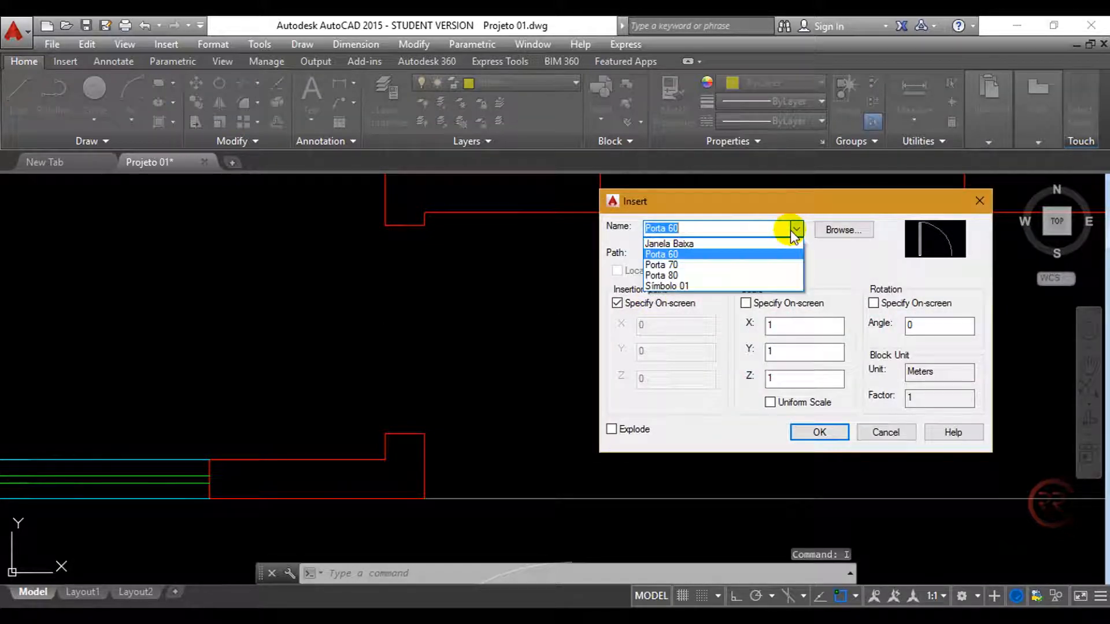
{"action": "left_click", "coordinate": [697, 280]}
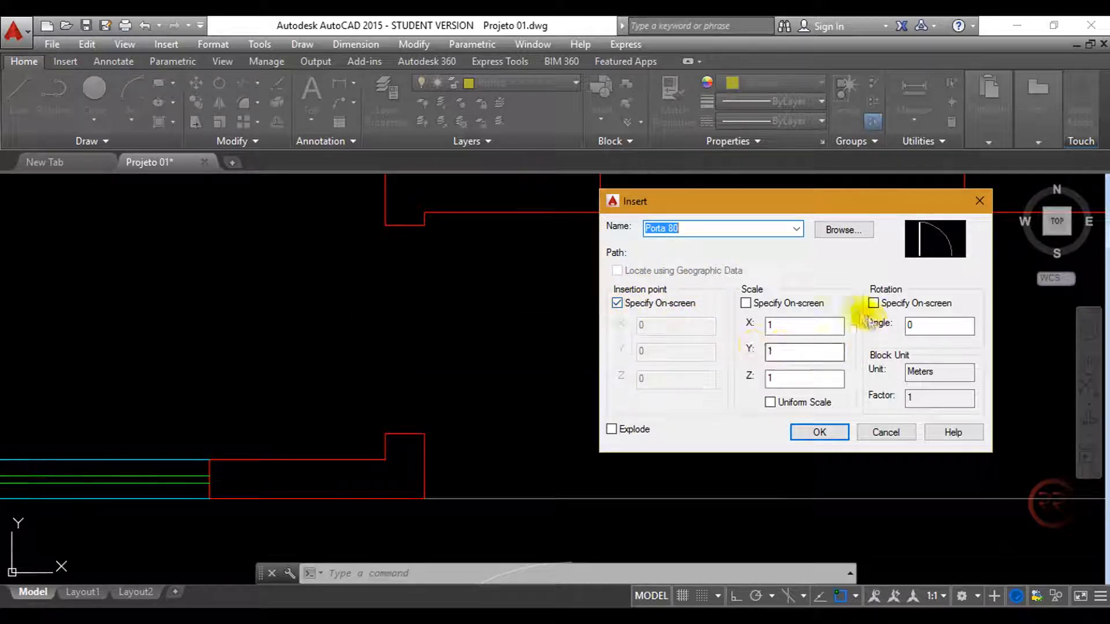
{"action": "left_click", "coordinate": [791, 351]}
{"action": "left_click", "coordinate": [788, 328]}
{"action": "left_click", "coordinate": [792, 352]}
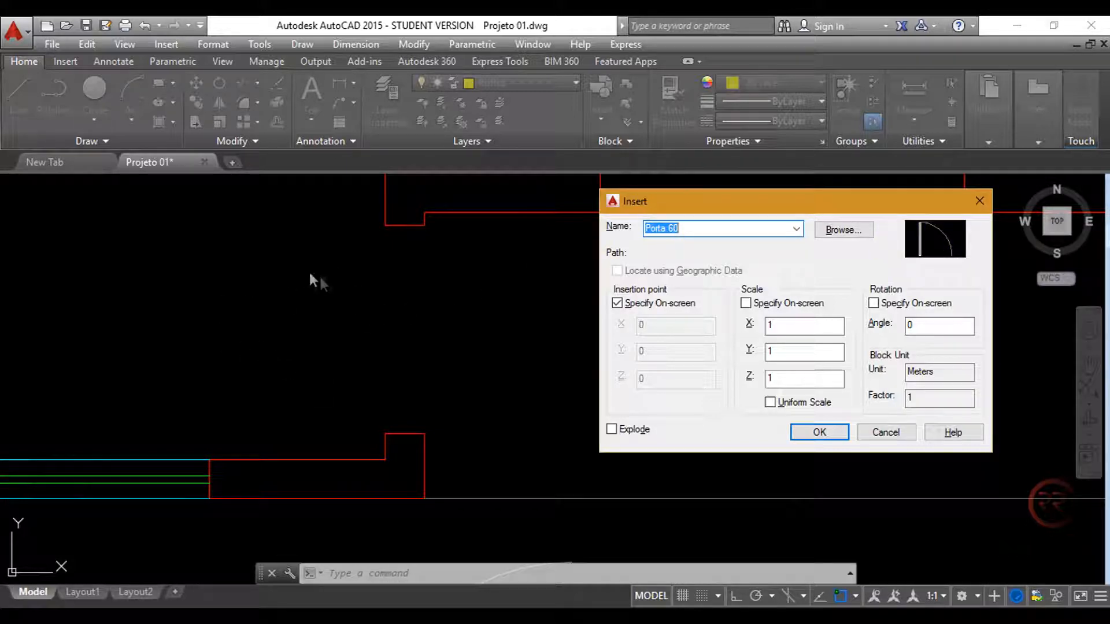
Step: Set the rotation angle to 90 and place the 0.8 door block at the inner corner of the opening's lower jamb
{"action": "double_click", "coordinate": [928, 325]}
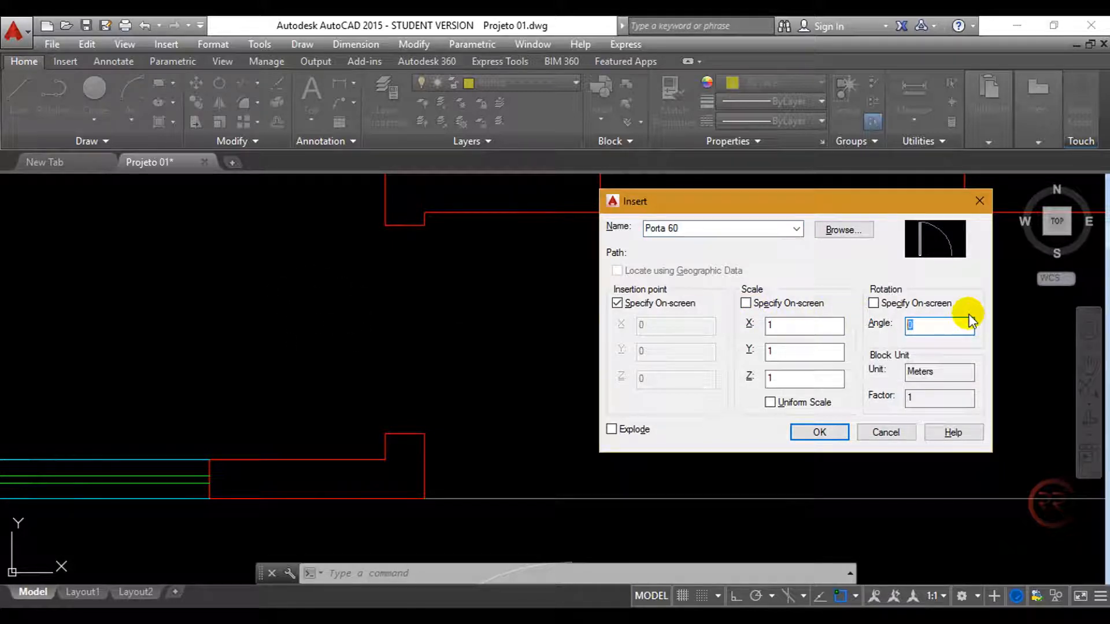
{"action": "type", "text": "90"}
{"action": "left_click", "coordinate": [820, 432]}
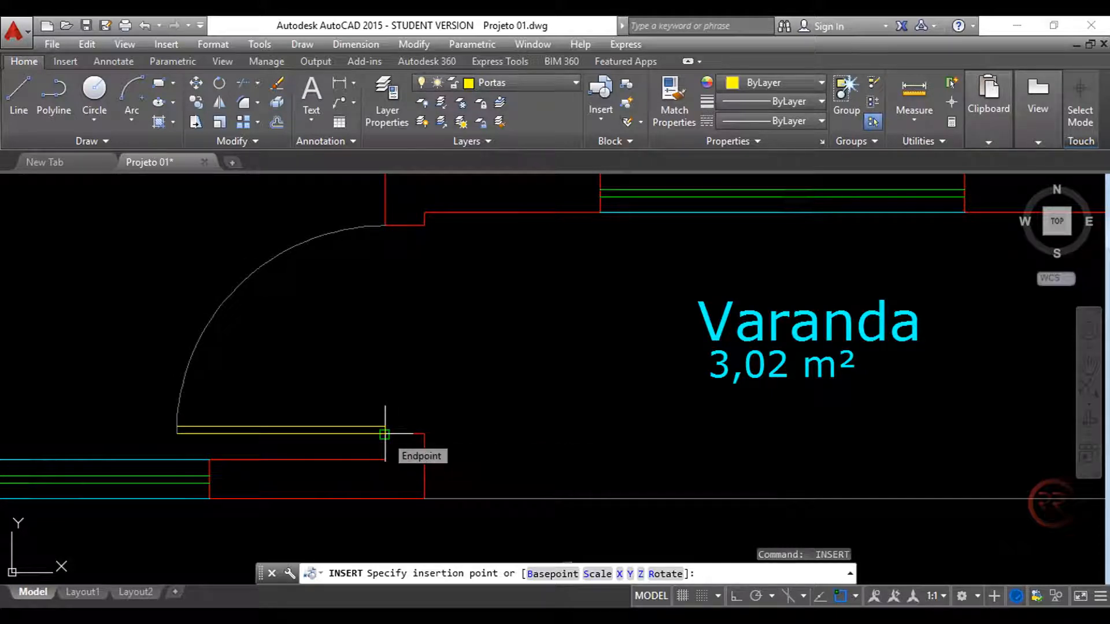
{"action": "left_click", "coordinate": [385, 434]}
Step: Delete the existing door leaf and swing arc from the Lavabo opening
{"action": "scroll", "coordinate": [480, 467], "scroll_direction": "down", "scroll_amount": 5}
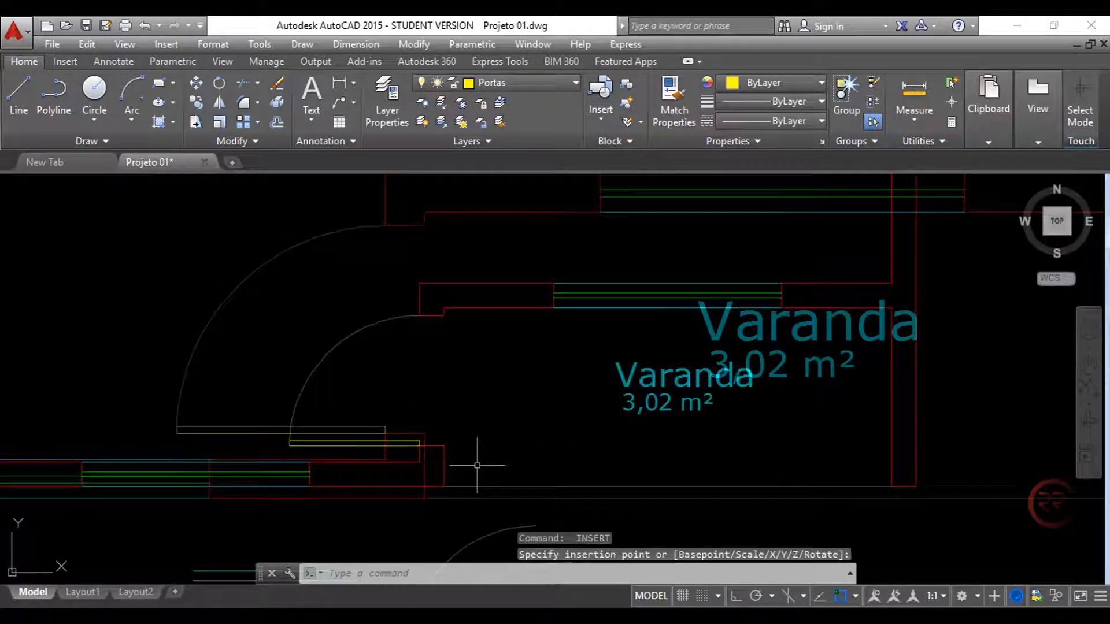
{"action": "middle_click_drag", "start_coordinate": [433, 347], "coordinate": [387, 405]}
{"action": "scroll", "coordinate": [364, 289], "scroll_direction": "up", "scroll_amount": 6}
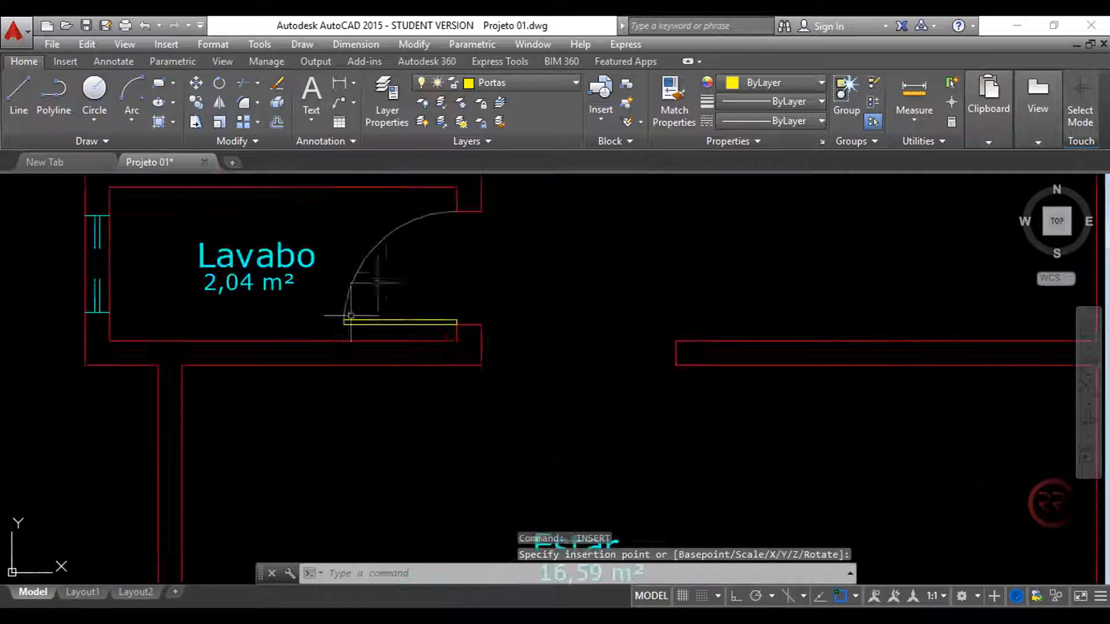
{"action": "left_click", "coordinate": [347, 314]}
{"action": "left_click", "coordinate": [315, 285]}
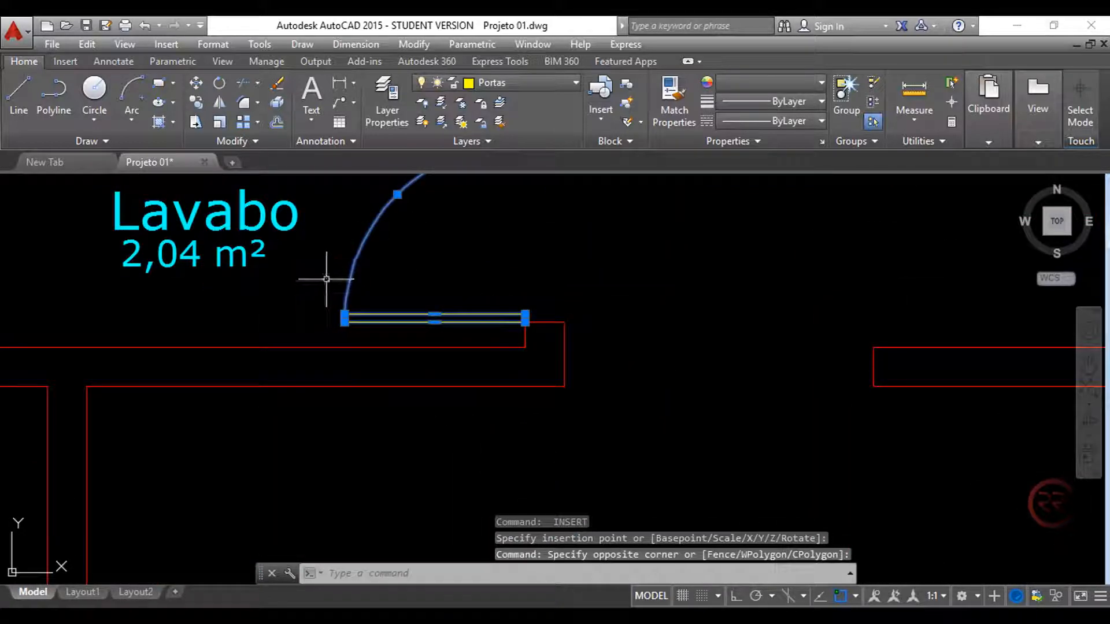
{"action": "key", "text": "Delete"}
Step: Delete the existing door leaf and swing arc from the Banheiro opening
{"action": "scroll", "coordinate": [343, 283], "scroll_direction": "down", "scroll_amount": 5}
{"action": "scroll", "coordinate": [497, 404], "scroll_direction": "up", "scroll_amount": 5}
{"action": "scroll", "coordinate": [498, 405], "scroll_direction": "up", "scroll_amount": 4}
{"action": "left_click", "coordinate": [592, 487]}
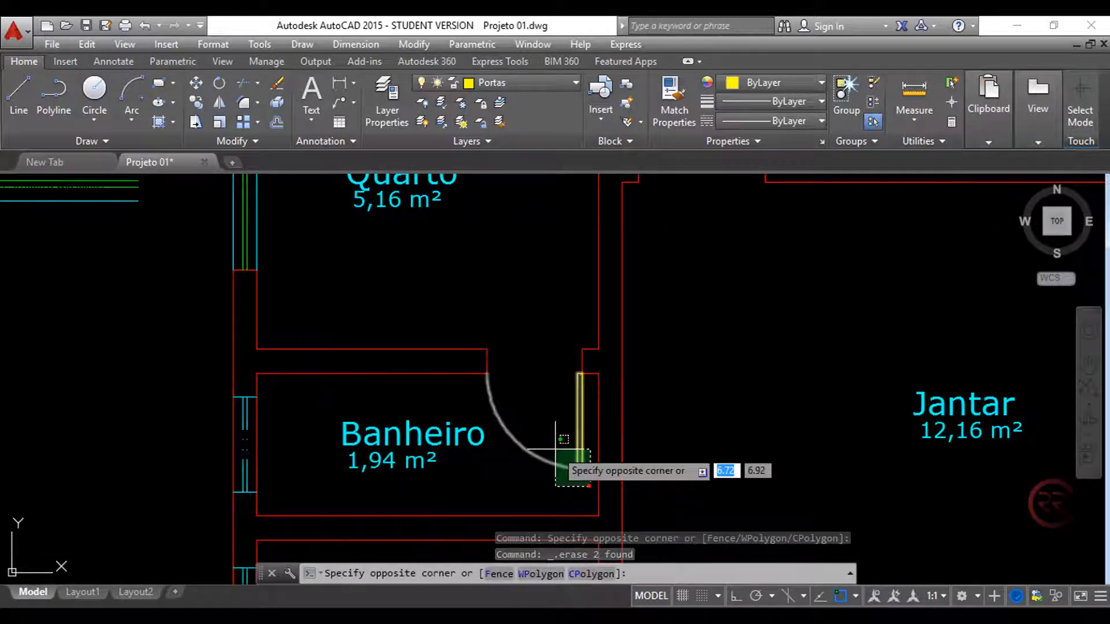
{"action": "left_click", "coordinate": [555, 445]}
{"action": "key", "text": "Delete"}
Step: Delete the existing door leaf and swing arc from the opening between Quarto and Serviço
{"action": "scroll", "coordinate": [559, 447], "scroll_direction": "down", "scroll_amount": 5}
{"action": "scroll", "coordinate": [558, 447], "scroll_direction": "up", "scroll_amount": 5}
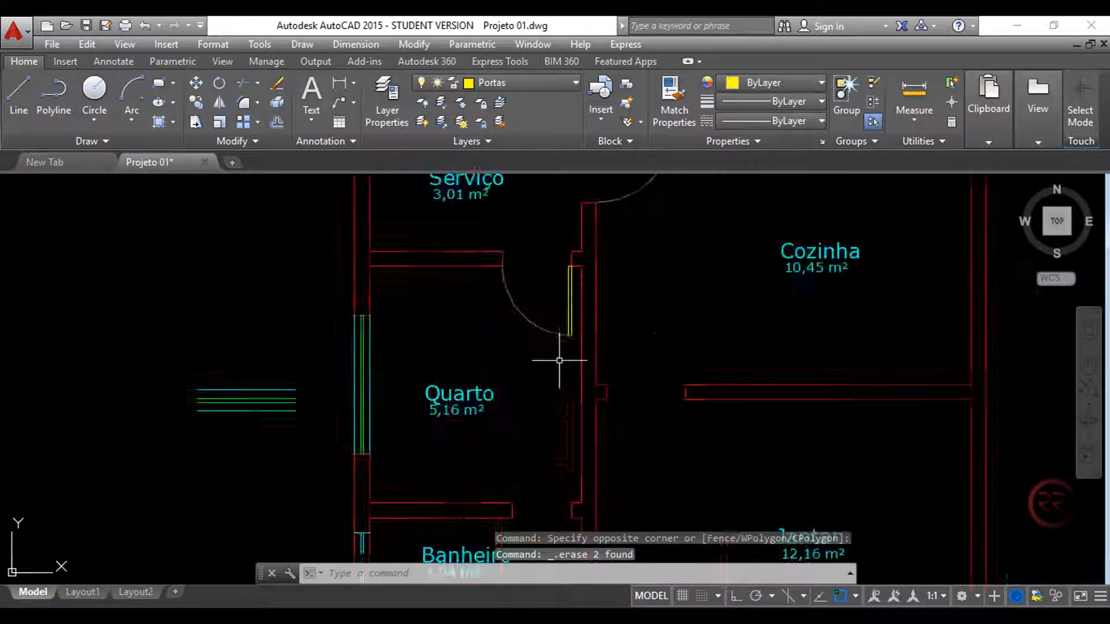
{"action": "left_click", "coordinate": [575, 354]}
{"action": "left_click", "coordinate": [509, 269]}
{"action": "key", "text": "Delete"}
Step: Delete the existing door leaf and swing arc from the opening between Serviço and Cozinha
{"action": "scroll", "coordinate": [644, 248], "scroll_direction": "down", "scroll_amount": 3}
{"action": "scroll", "coordinate": [644, 243], "scroll_direction": "up", "scroll_amount": 8}
{"action": "left_click", "coordinate": [642, 262]}
{"action": "left_click", "coordinate": [580, 214]}
{"action": "key", "text": "Delete"}
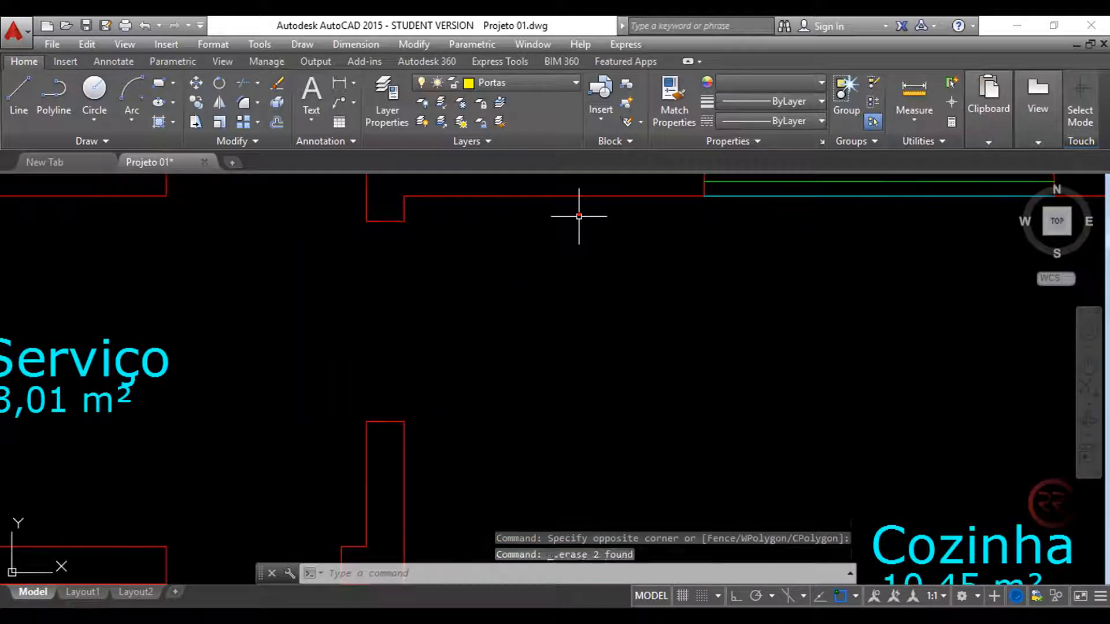
Step: Select the inserted door block beside the Varanda to examine how its leaf and arc are grouped, and clear the selection
{"action": "scroll", "coordinate": [579, 216], "scroll_direction": "down", "scroll_amount": 6}
{"action": "middle_click_drag", "start_coordinate": [548, 413], "coordinate": [524, 274]}
{"action": "scroll", "coordinate": [539, 212], "scroll_direction": "down", "scroll_amount": 5}
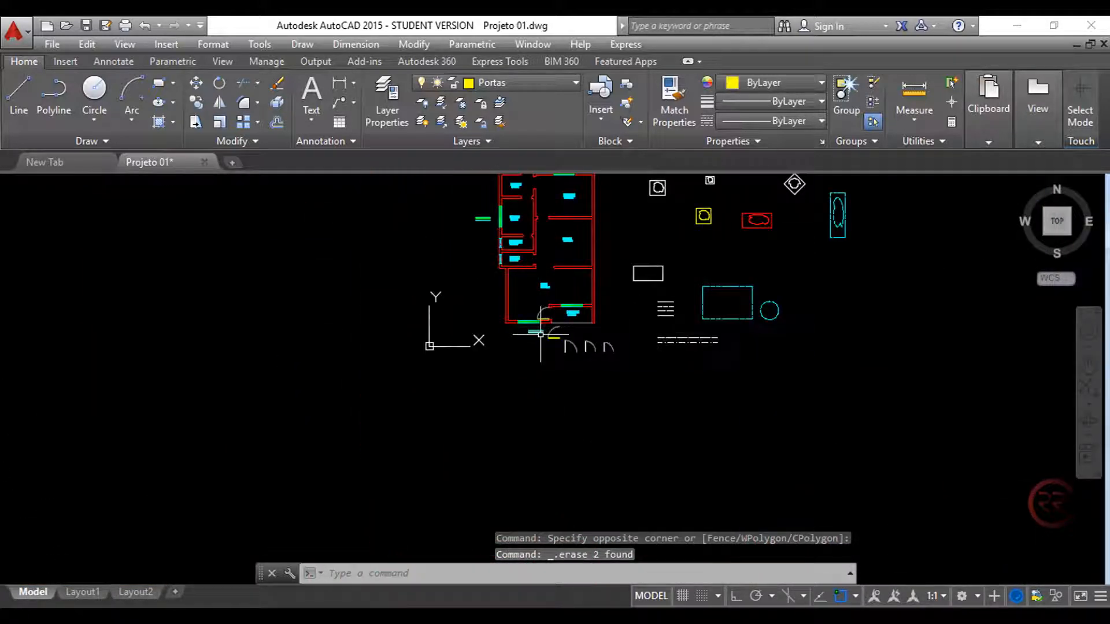
{"action": "scroll", "coordinate": [565, 298], "scroll_direction": "up", "scroll_amount": 7}
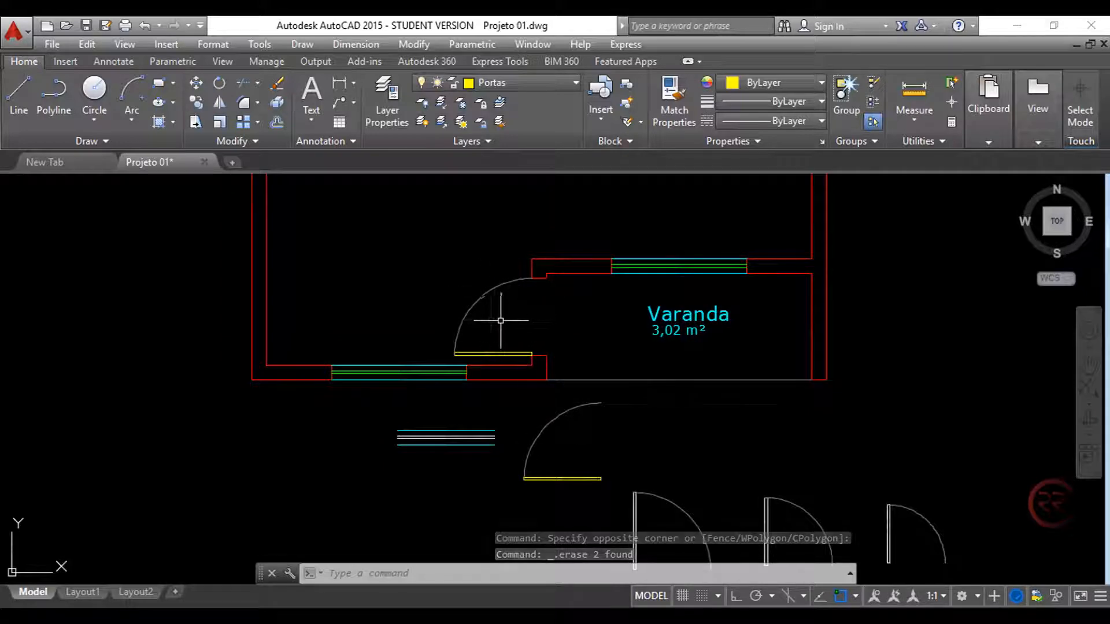
{"action": "scroll", "coordinate": [500, 306], "scroll_direction": "up", "scroll_amount": 2}
{"action": "left_click", "coordinate": [492, 309]}
{"action": "left_click", "coordinate": [461, 272]}
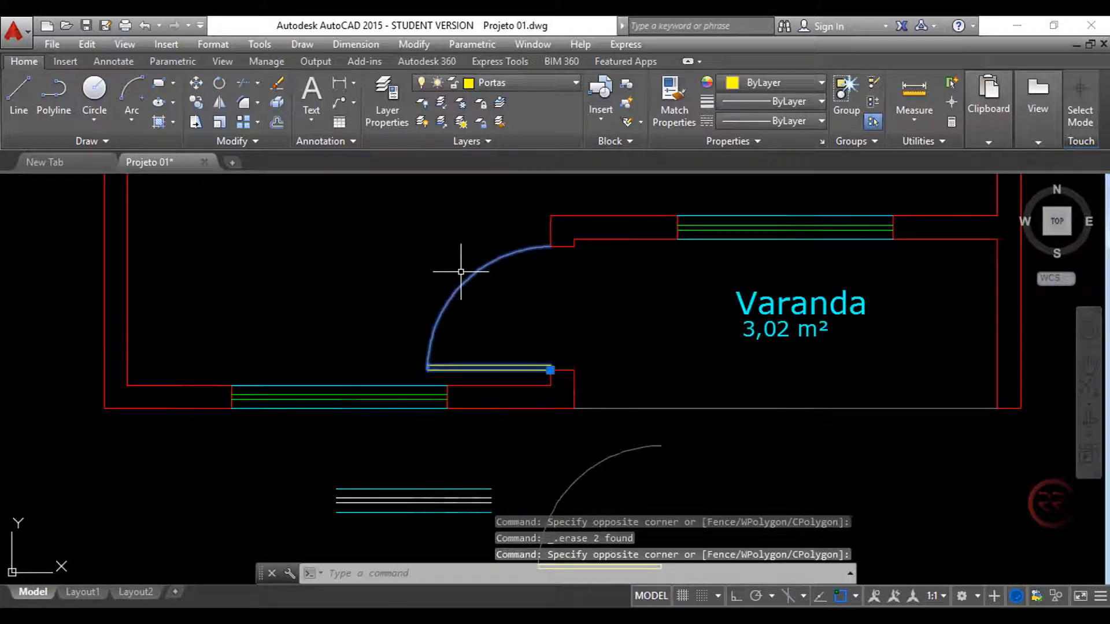
{"action": "key", "text": "Escape"}
{"action": "key", "text": "Escape"}
Step: Delete the old door leaf and swing arc lying in the free space below the Varanda
{"action": "middle_click_drag", "start_coordinate": [575, 372], "coordinate": [584, 231]}
{"action": "left_click", "coordinate": [619, 363]}
{"action": "left_click", "coordinate": [558, 325]}
{"action": "key", "text": "Escape"}
{"action": "left_click", "coordinate": [638, 446]}
{"action": "key", "text": "Escape"}
{"action": "left_click", "coordinate": [594, 450]}
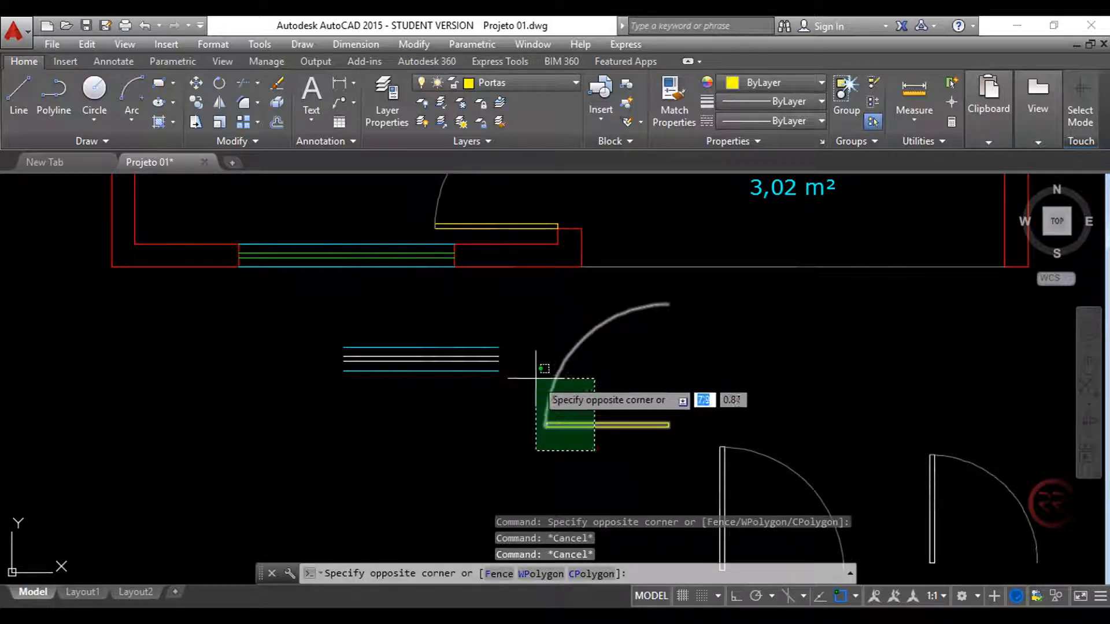
{"action": "left_click", "coordinate": [536, 379]}
{"action": "key", "text": "Delete"}
Step: Insert the Porta 70 block rotated 90 degrees at the inner corner of the Lavabo opening's lower jamb
{"action": "scroll", "coordinate": [537, 387], "scroll_direction": "down", "scroll_amount": 5}
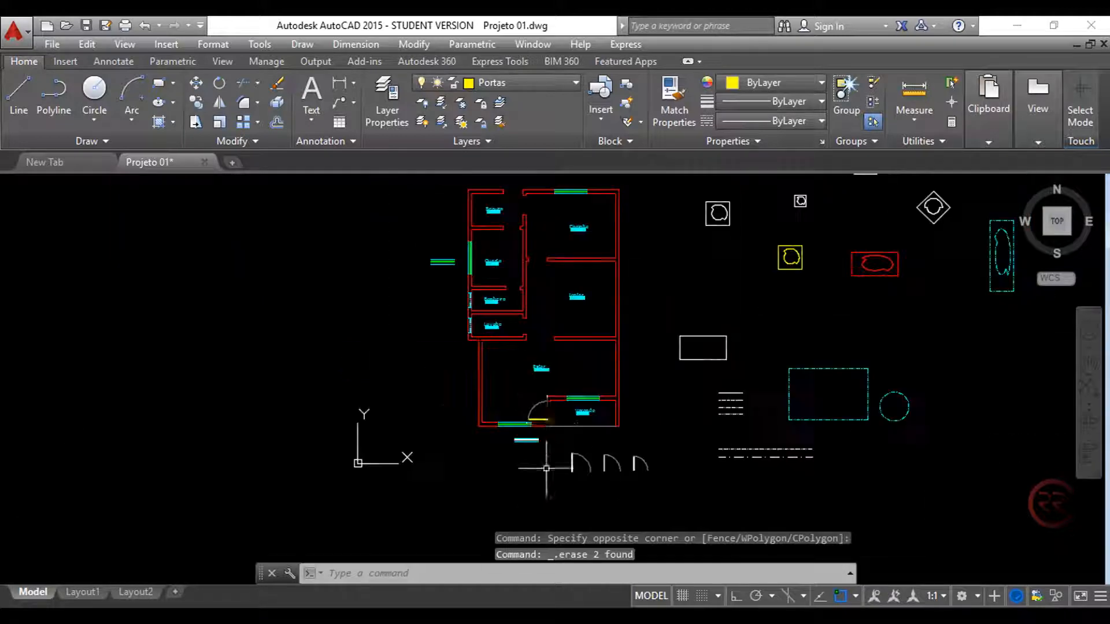
{"action": "scroll", "coordinate": [516, 300], "scroll_direction": "up", "scroll_amount": 3}
{"action": "scroll", "coordinate": [491, 354], "scroll_direction": "up", "scroll_amount": 6}
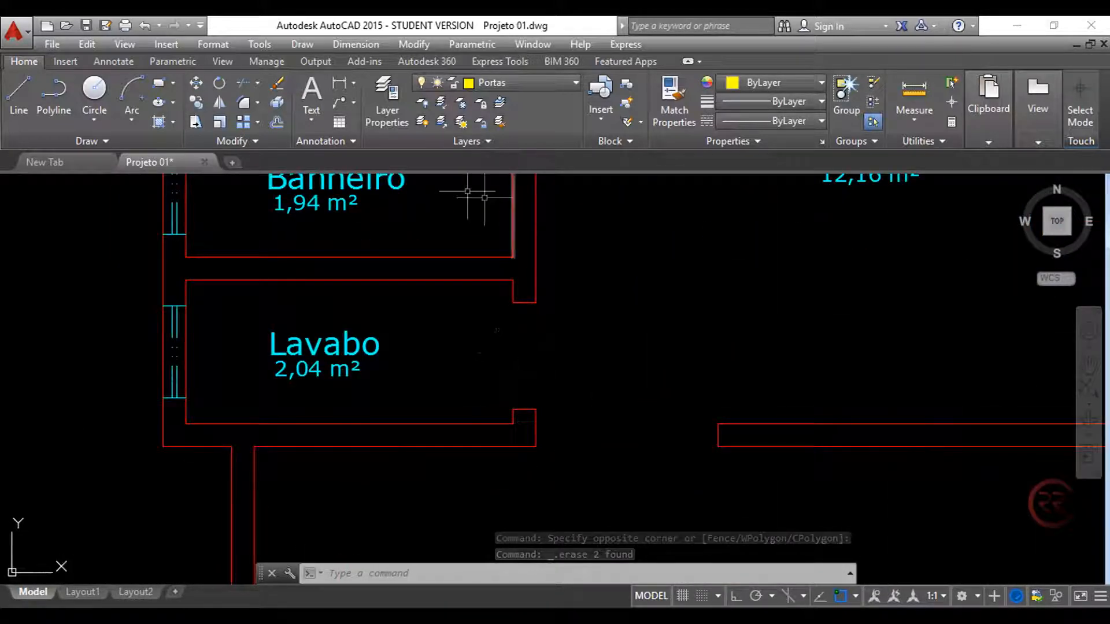
{"action": "type", "text": "i"}
{"action": "key", "text": "Return"}
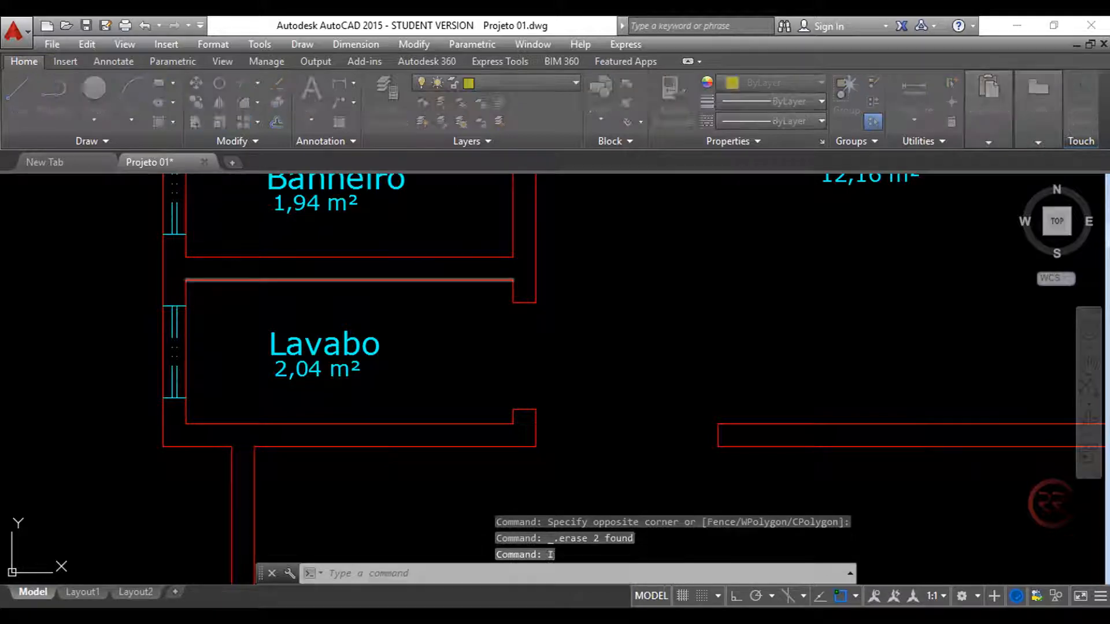
{"action": "left_click", "coordinate": [797, 229]}
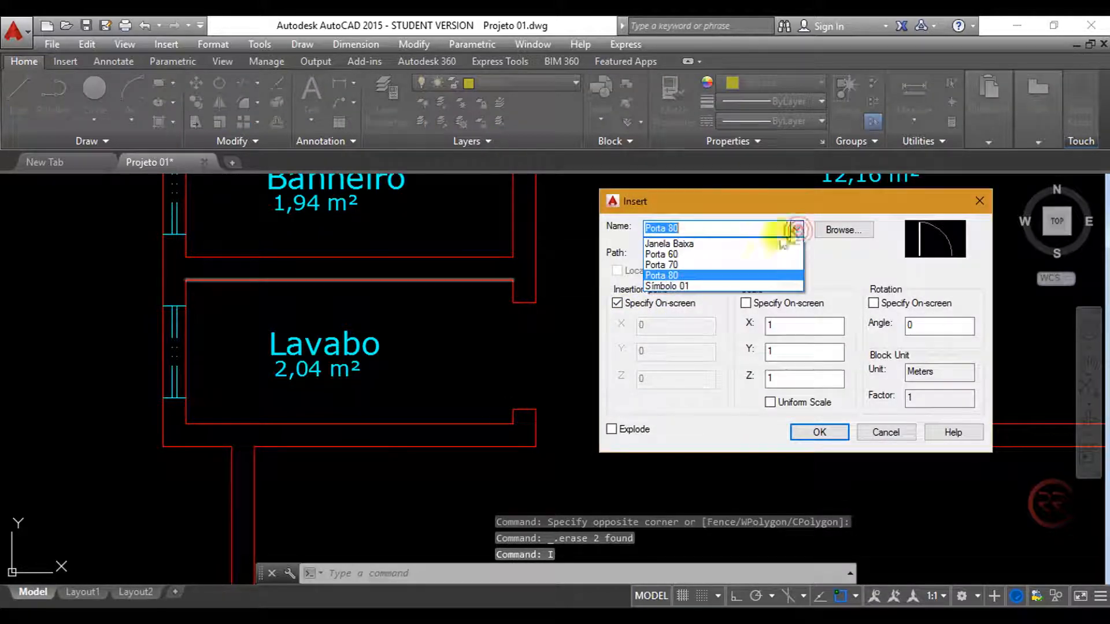
{"action": "left_click", "coordinate": [746, 267]}
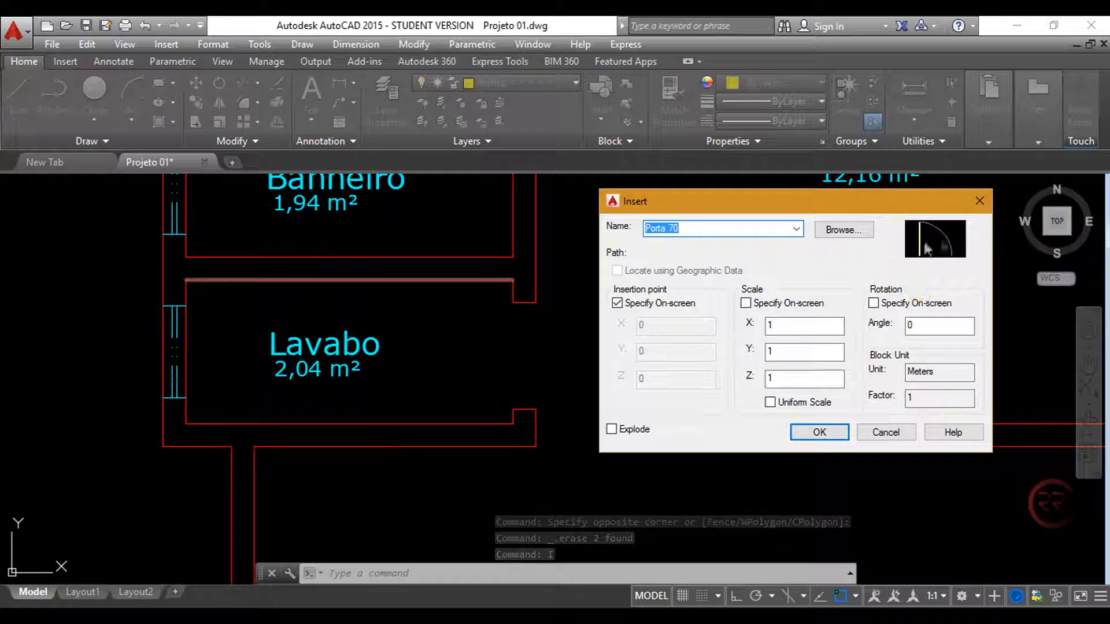
{"action": "double_click", "coordinate": [913, 325]}
{"action": "type", "text": "90"}
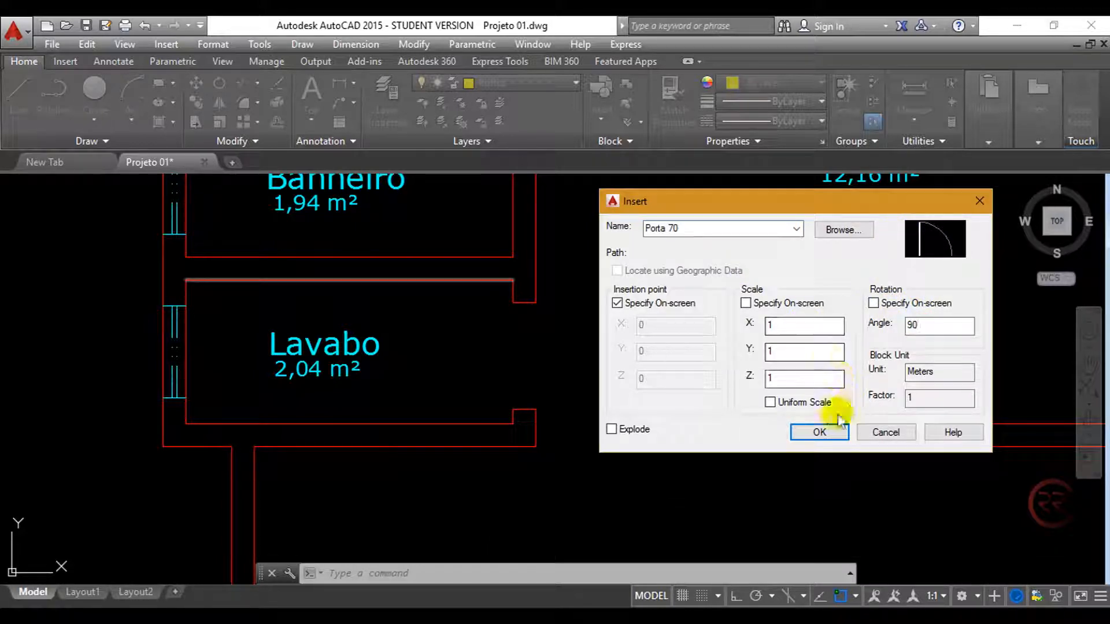
{"action": "left_click", "coordinate": [820, 431]}
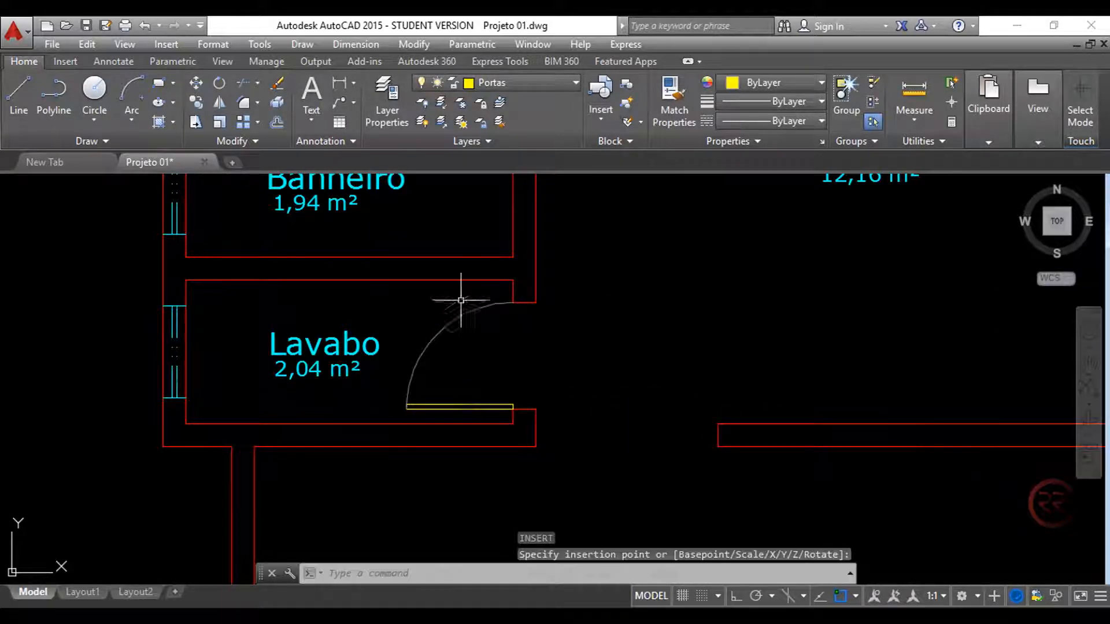
Step: Insert the Porta 60 block rotated 180 degrees at the Banheiro-side corner of the right jamb in the Banheiro opening
{"action": "scroll", "coordinate": [478, 310], "scroll_direction": "down", "scroll_amount": 2}
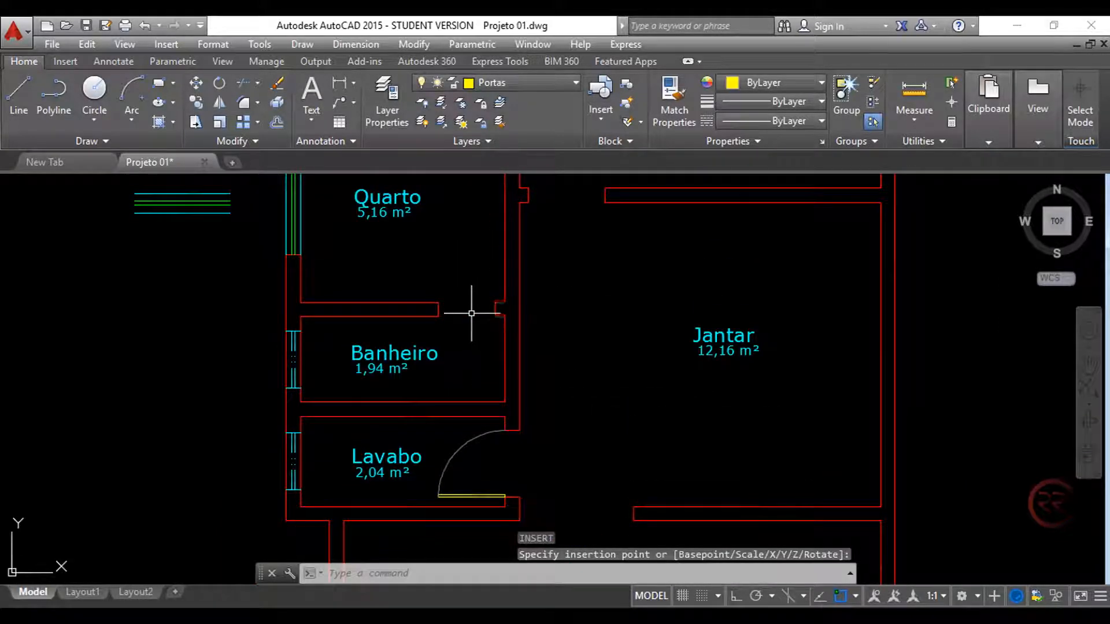
{"action": "key", "text": "Escape"}
{"action": "type", "text": "i"}
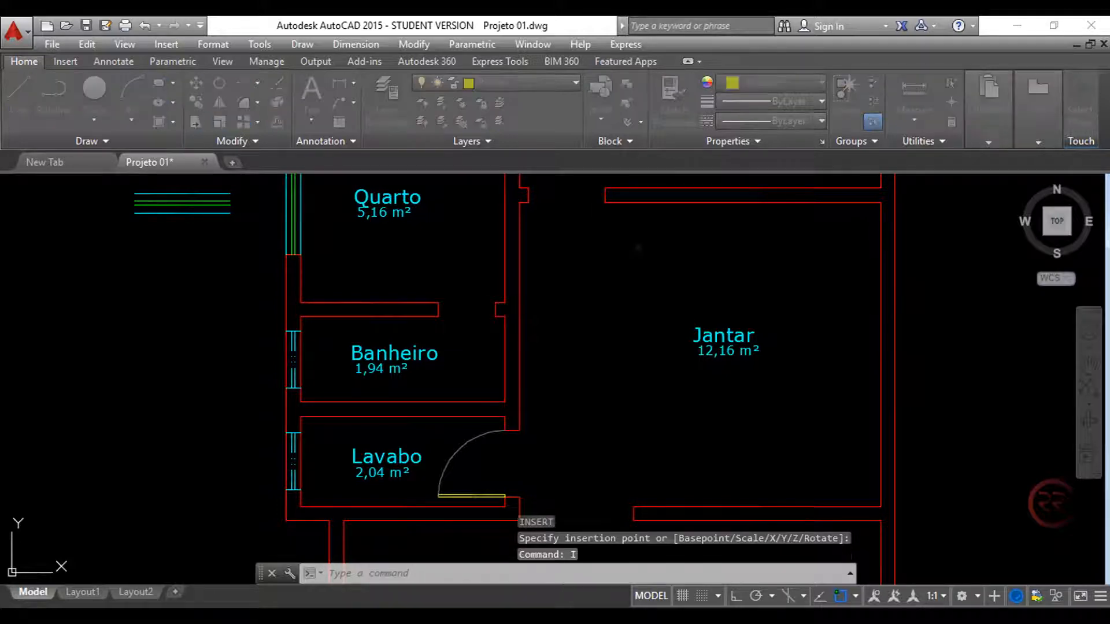
{"action": "key", "text": "Return"}
{"action": "left_click", "coordinate": [797, 231]}
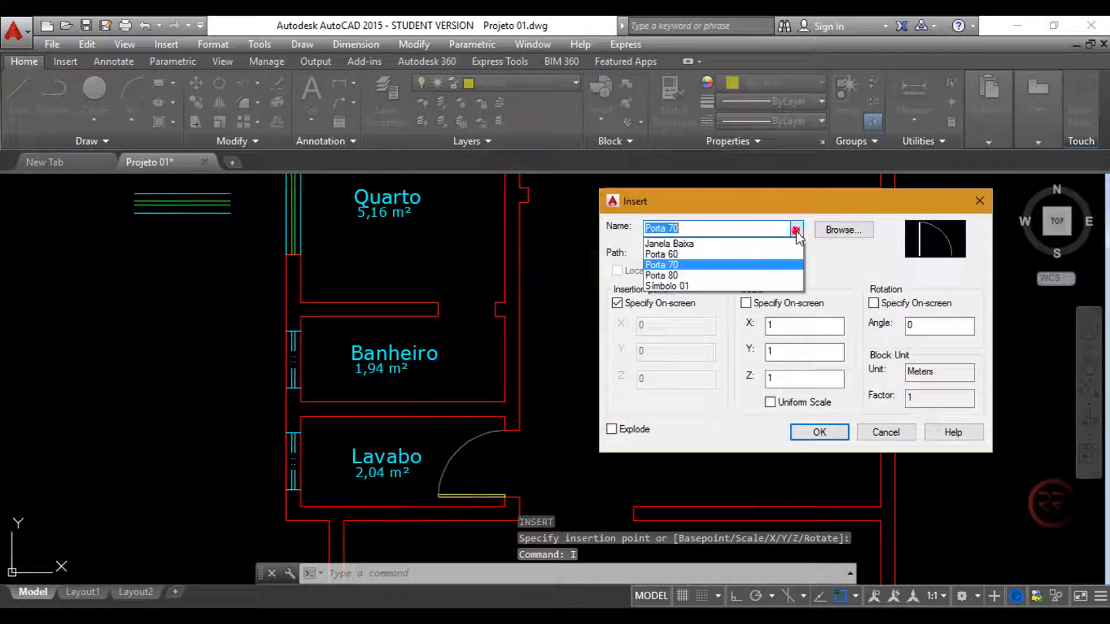
{"action": "left_click", "coordinate": [754, 255]}
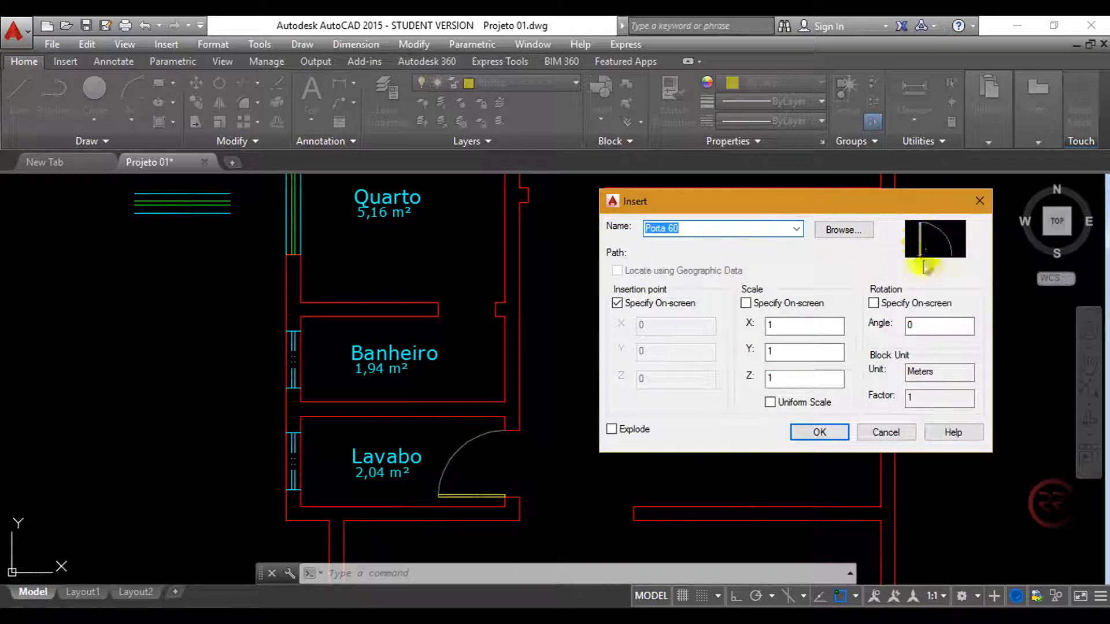
{"action": "double_click", "coordinate": [925, 326]}
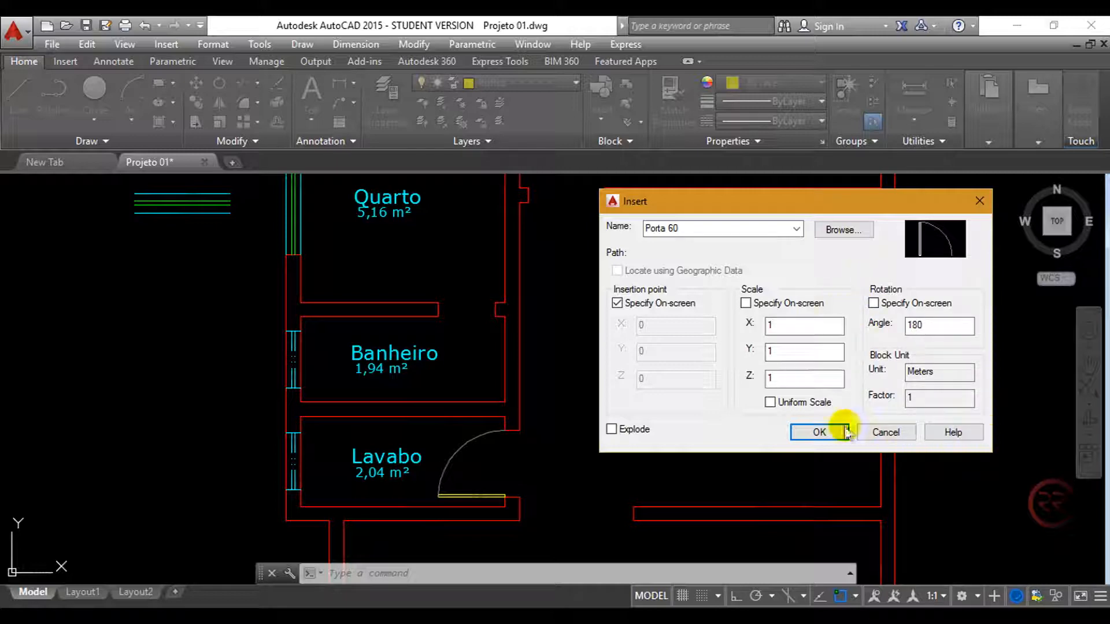
{"action": "left_click", "coordinate": [821, 433]}
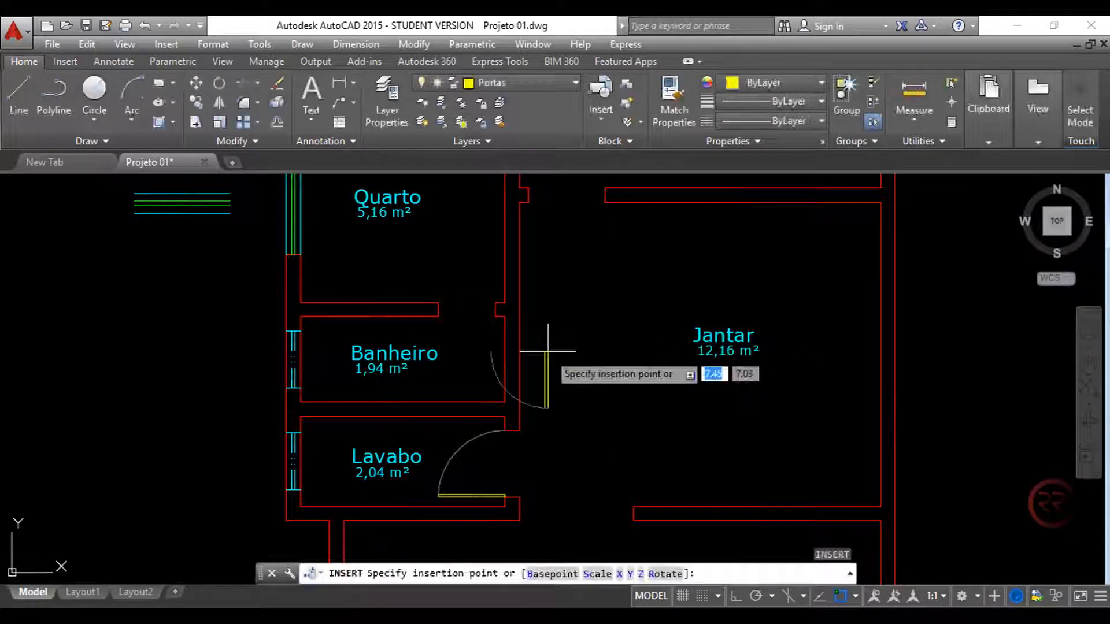
{"action": "scroll", "coordinate": [496, 341], "scroll_direction": "up", "scroll_amount": 5}
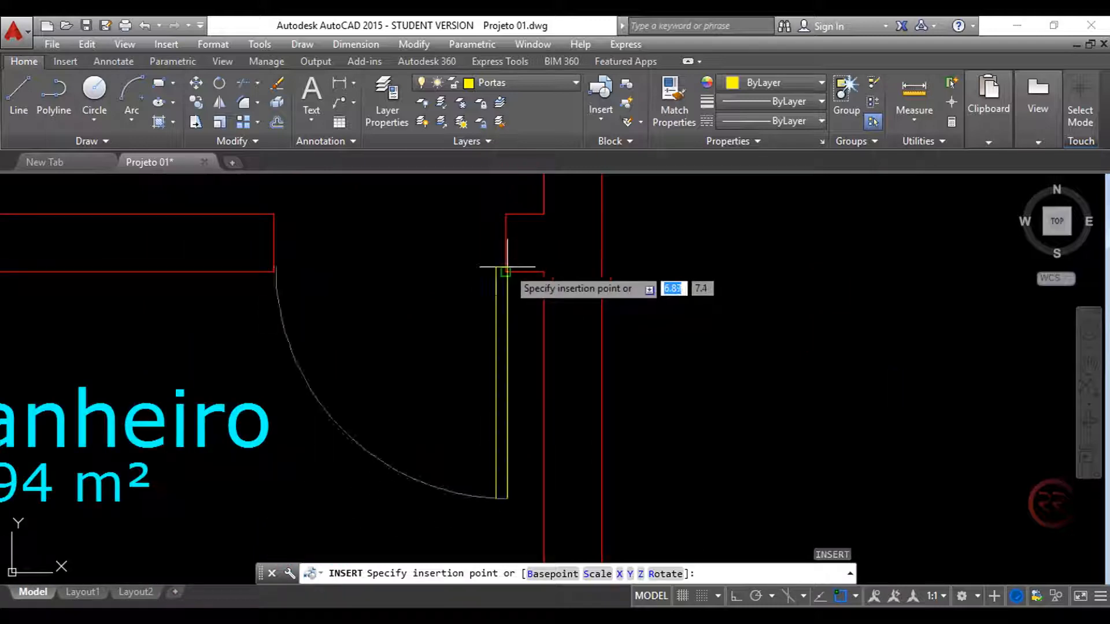
{"action": "left_click", "coordinate": [505, 272]}
Step: Insert the Porta 70 block rotated 180 degrees at the Quarto-side corner of the right jamb between Quarto and Serviço
{"action": "scroll", "coordinate": [457, 318], "scroll_direction": "down", "scroll_amount": 6}
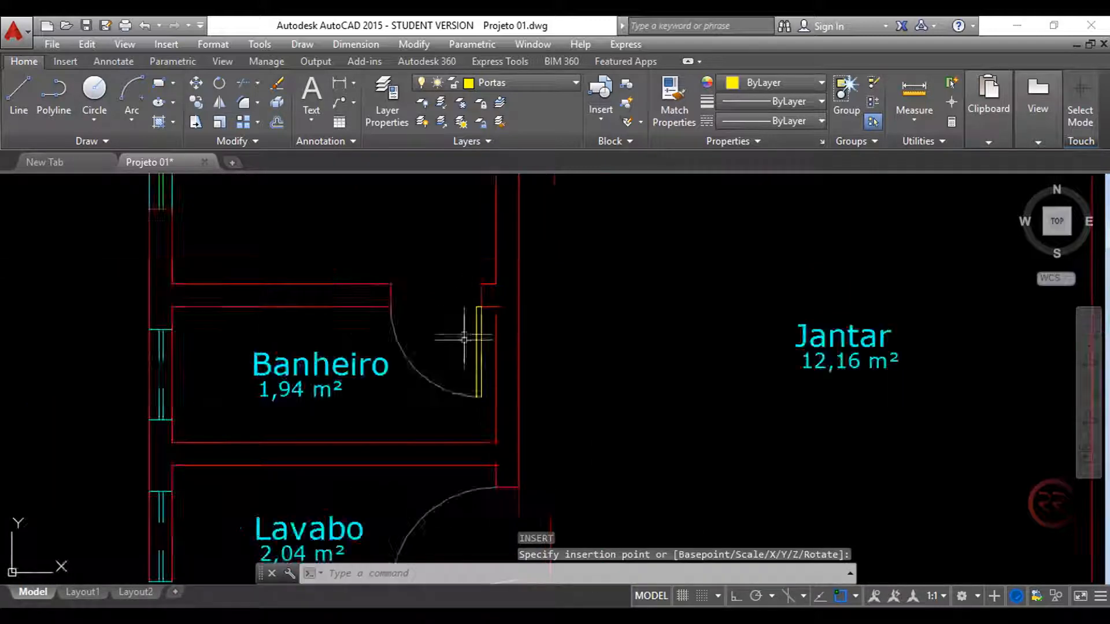
{"action": "middle_click_drag", "start_coordinate": [455, 250], "coordinate": [434, 278]}
{"action": "scroll", "coordinate": [447, 275], "scroll_direction": "up", "scroll_amount": 3}
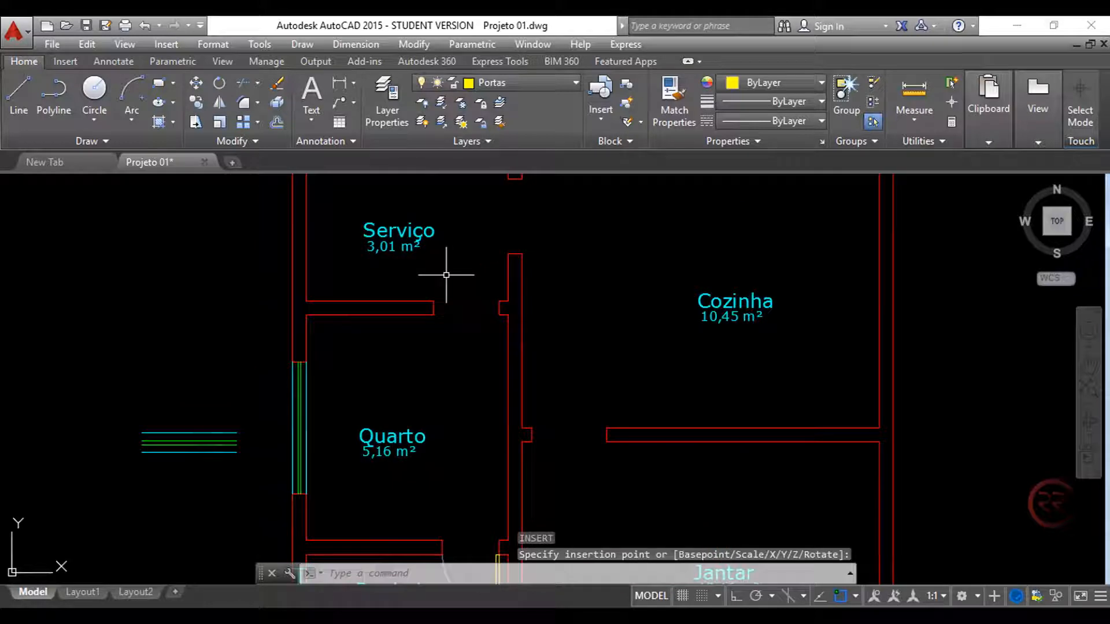
{"action": "type", "text": "i"}
{"action": "key", "text": "Return"}
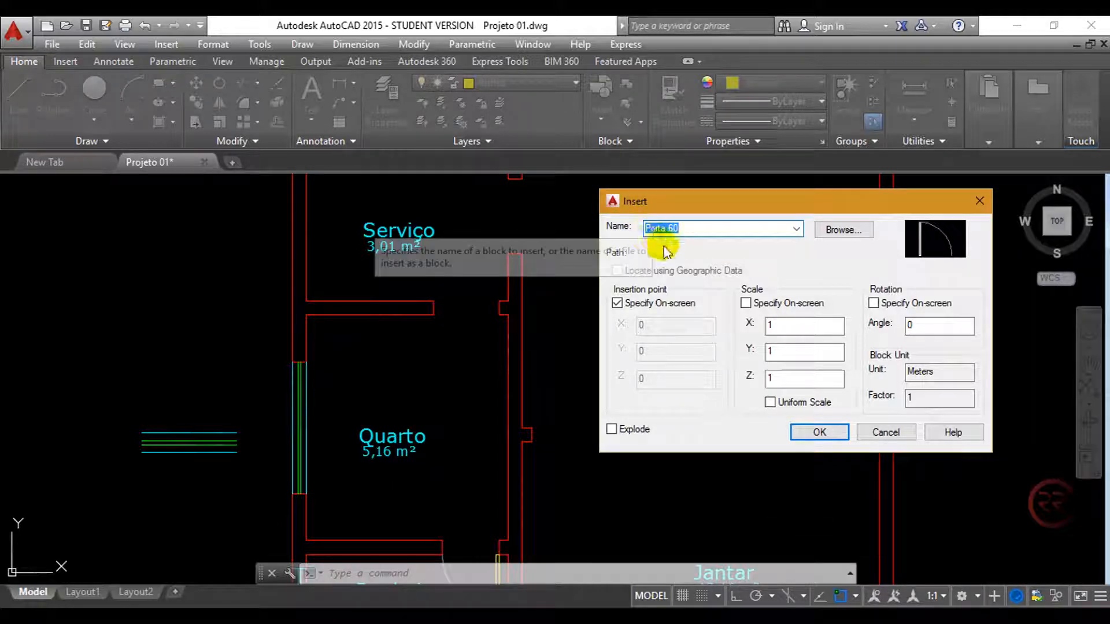
{"action": "left_click", "coordinate": [796, 228]}
{"action": "left_click", "coordinate": [761, 265]}
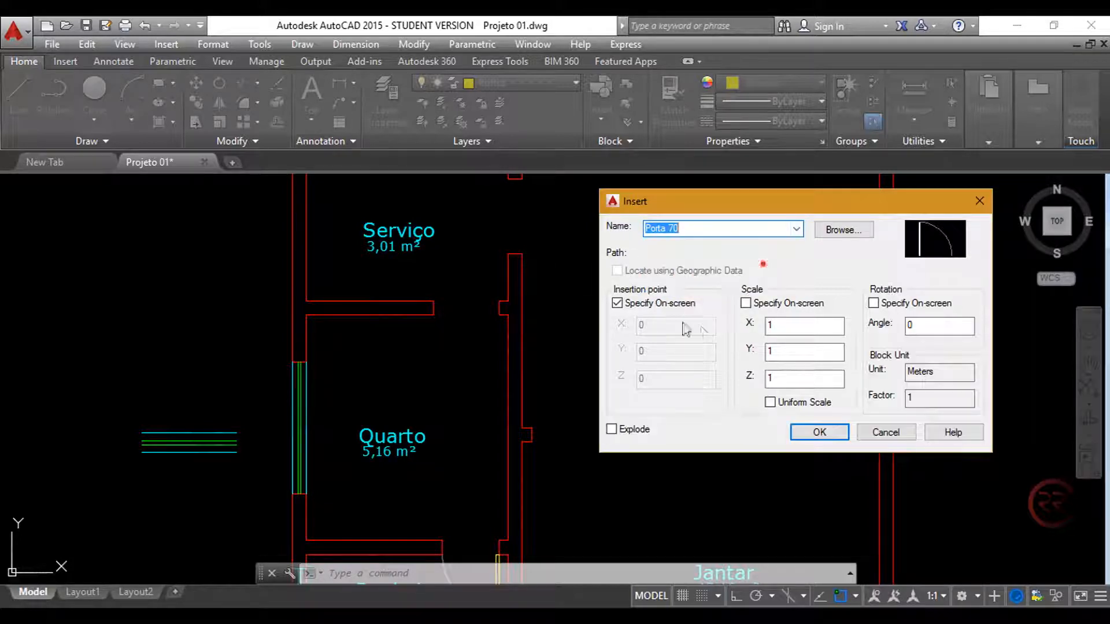
{"action": "left_click", "coordinate": [941, 325]}
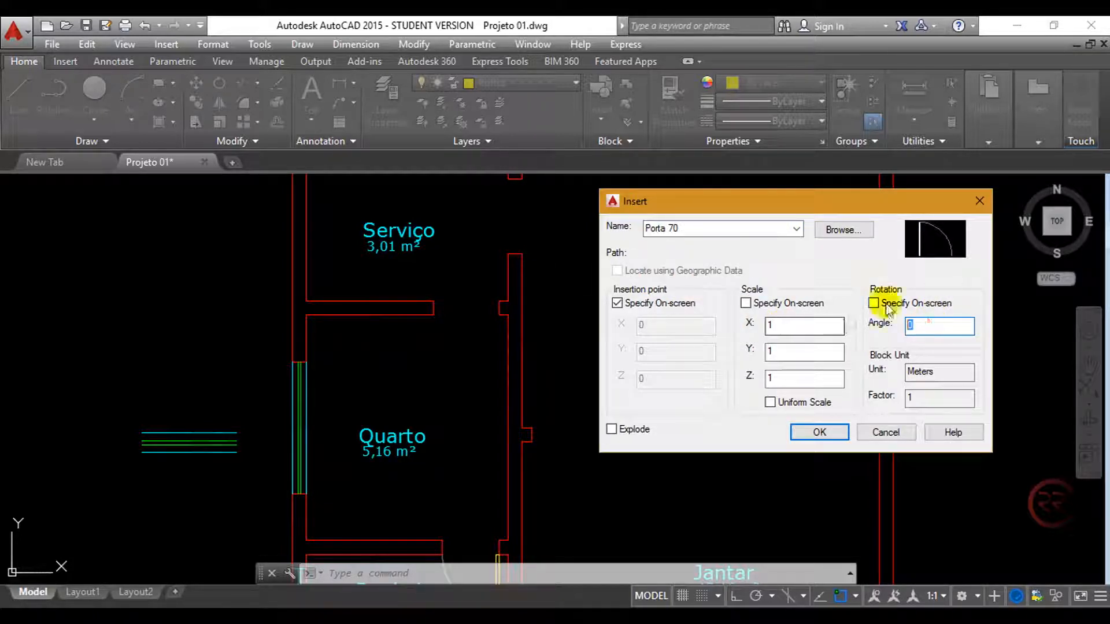
{"action": "type", "text": "18"}
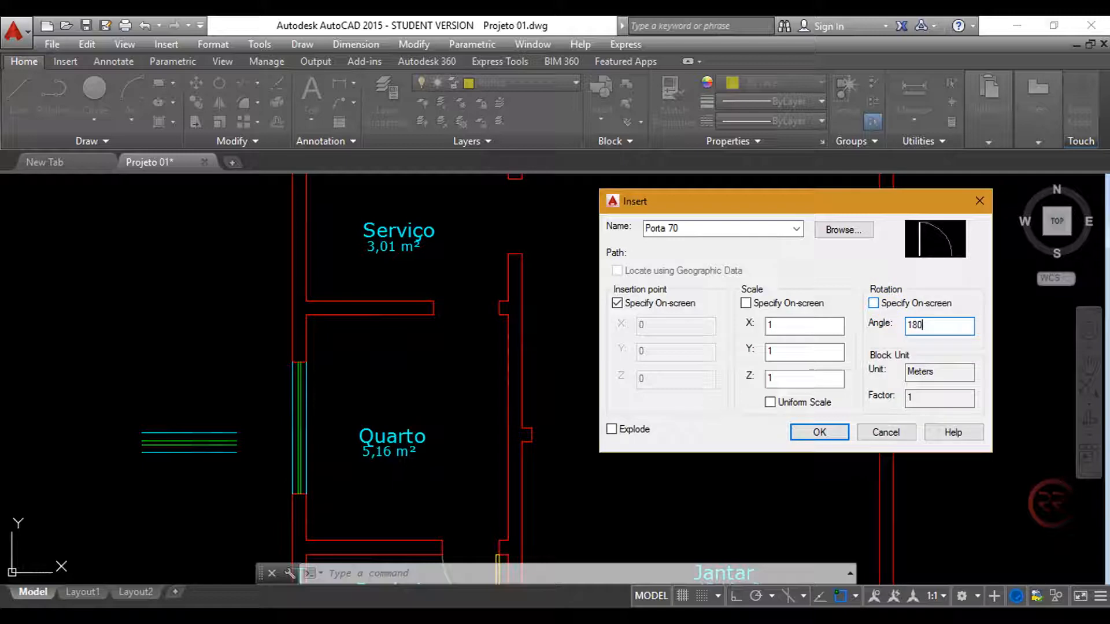
{"action": "left_click", "coordinate": [809, 437]}
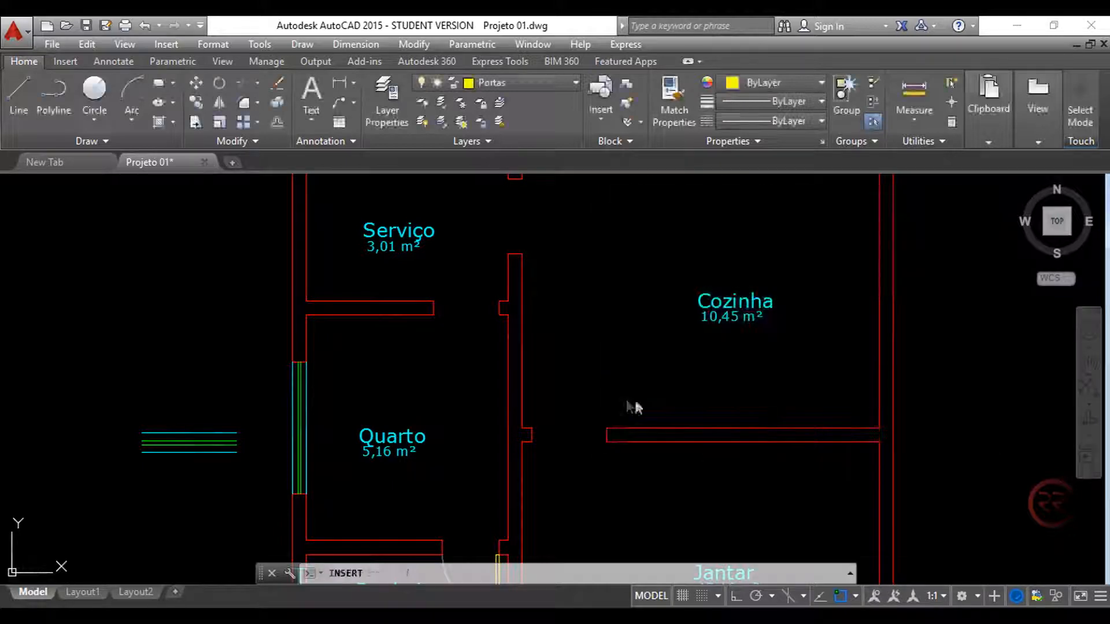
{"action": "scroll", "coordinate": [494, 314], "scroll_direction": "up", "scroll_amount": 8}
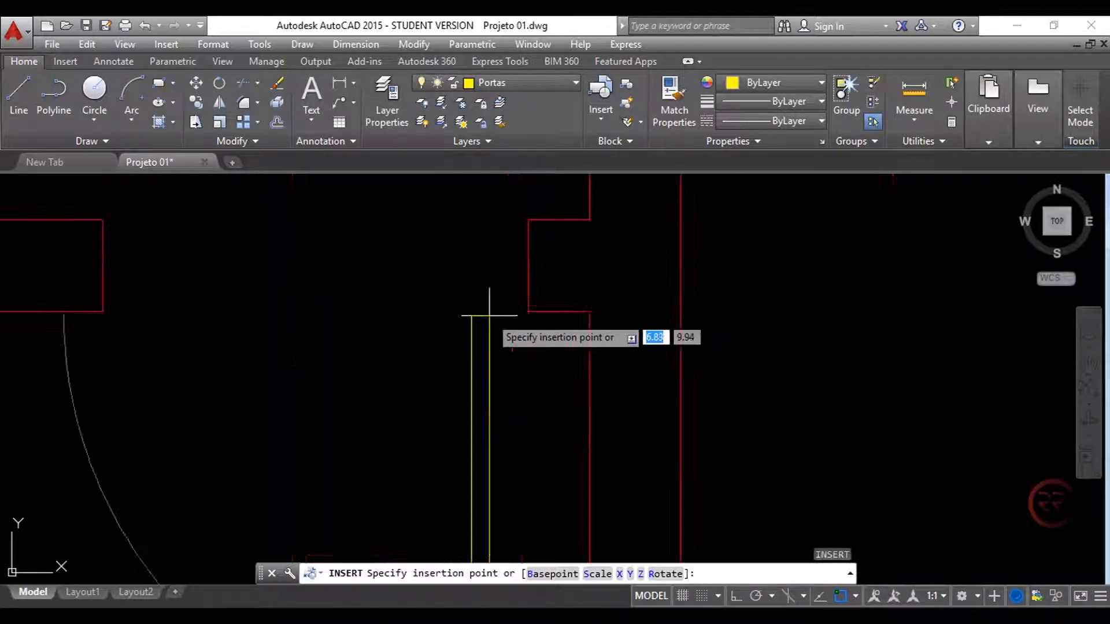
{"action": "scroll", "coordinate": [511, 312], "scroll_direction": "down", "scroll_amount": 7}
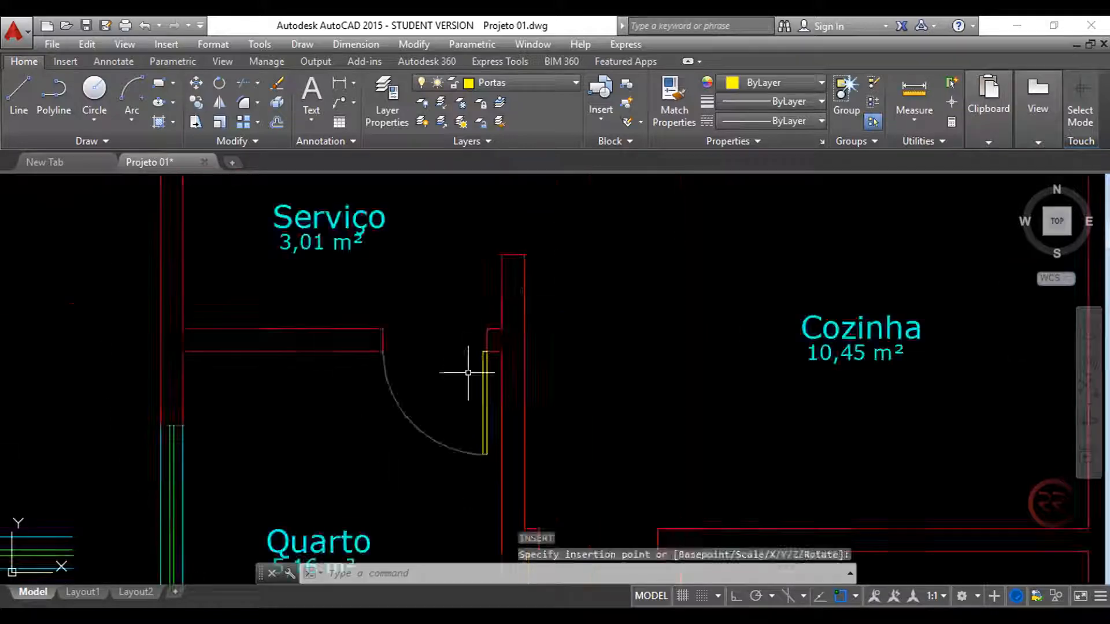
{"action": "scroll", "coordinate": [480, 352], "scroll_direction": "up", "scroll_amount": 2}
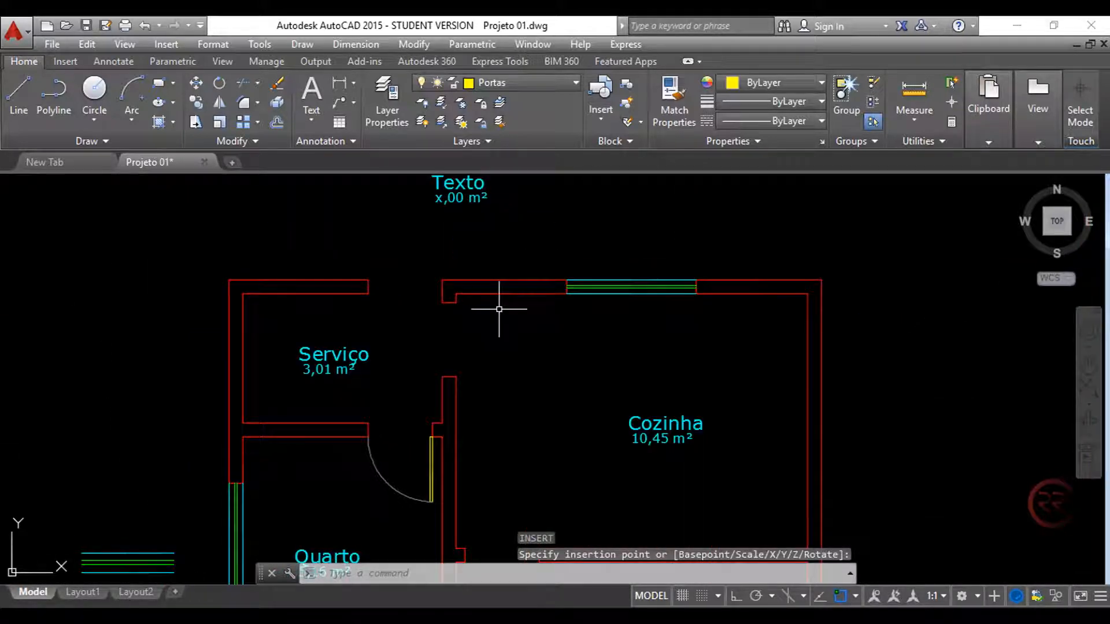
{"action": "scroll", "coordinate": [524, 351], "scroll_direction": "up", "scroll_amount": 2}
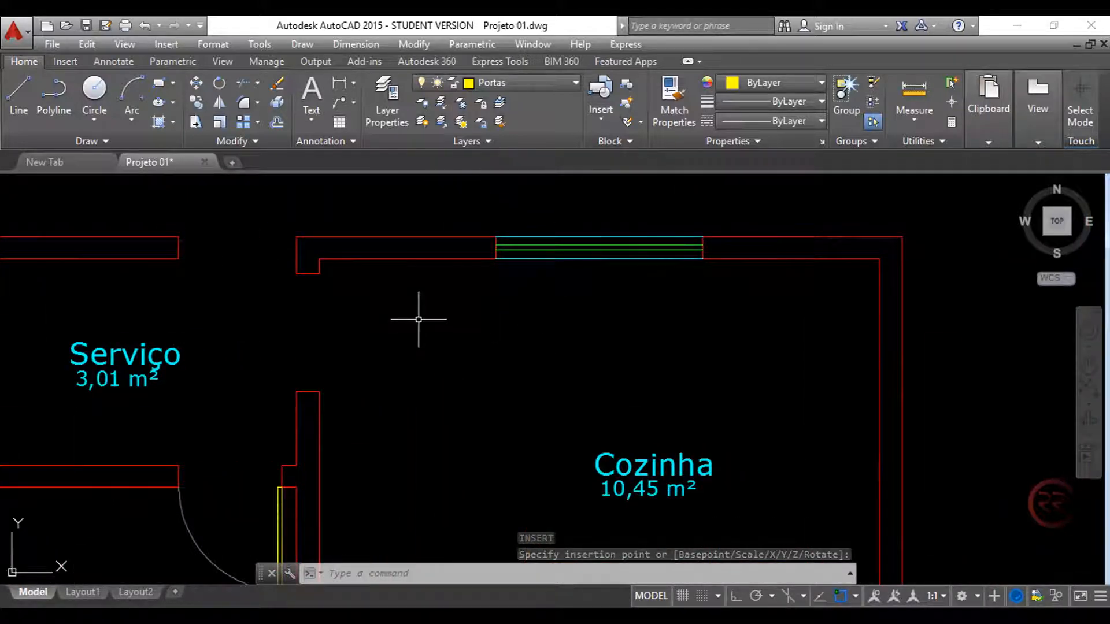
Step: Insert the Porta 70 block rotated -90 degrees at the Cozinha-side corner of the upper jamb between Serviço and Cozinha
{"action": "key", "text": "Escape"}
{"action": "type", "text": "i"}
{"action": "key", "text": "Return"}
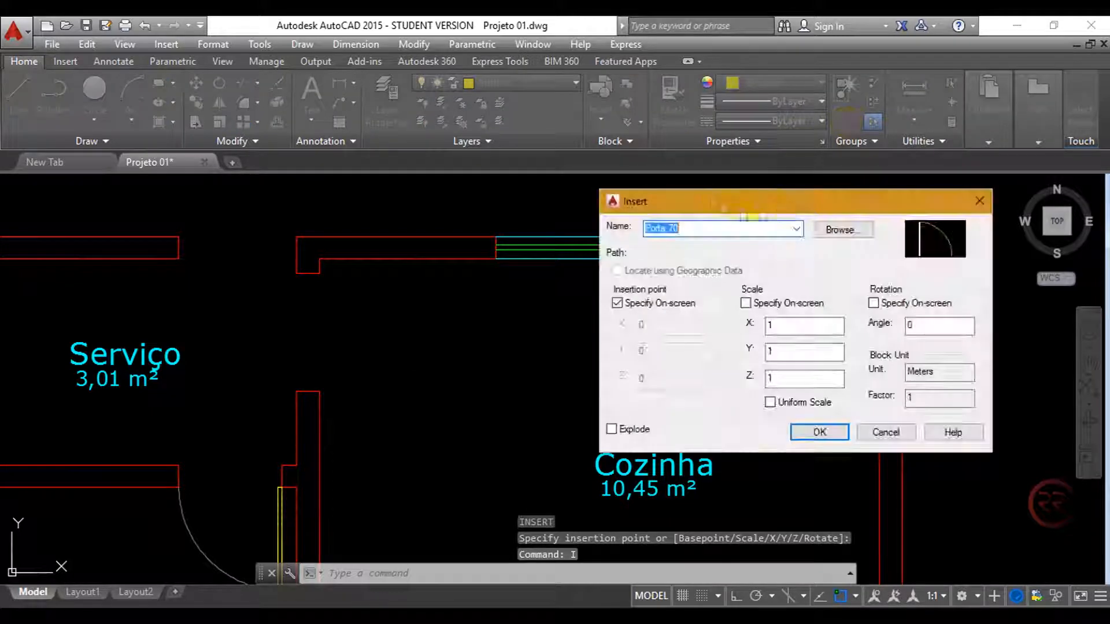
{"action": "left_click_drag", "start_coordinate": [773, 207], "coordinate": [735, 213]}
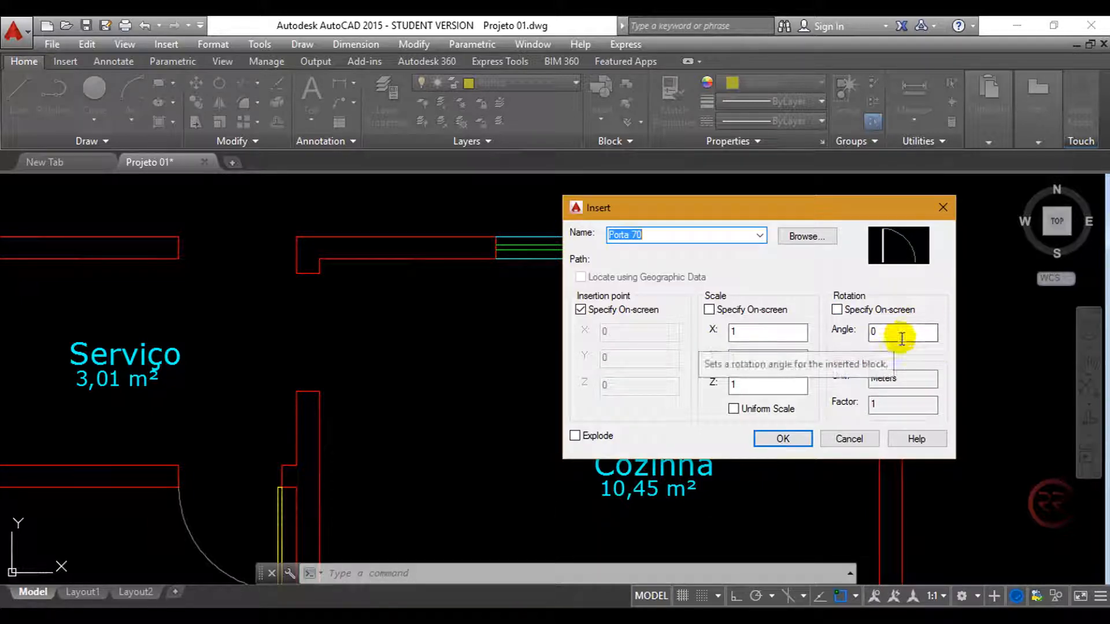
{"action": "left_click_drag", "start_coordinate": [854, 208], "coordinate": [791, 196]}
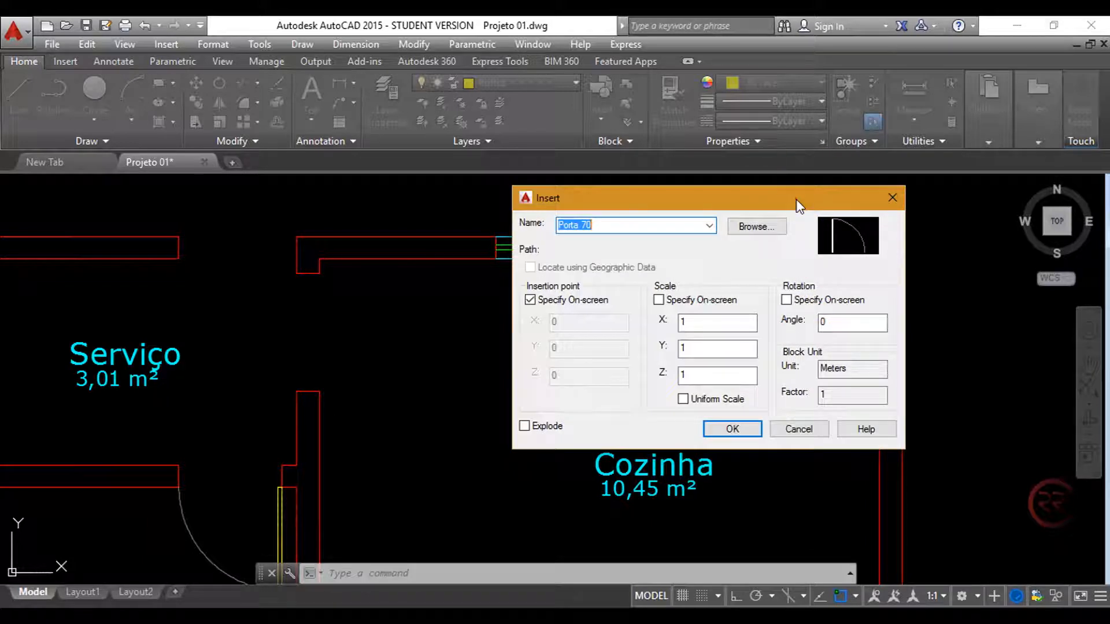
{"action": "left_click_drag", "start_coordinate": [798, 205], "coordinate": [800, 214]}
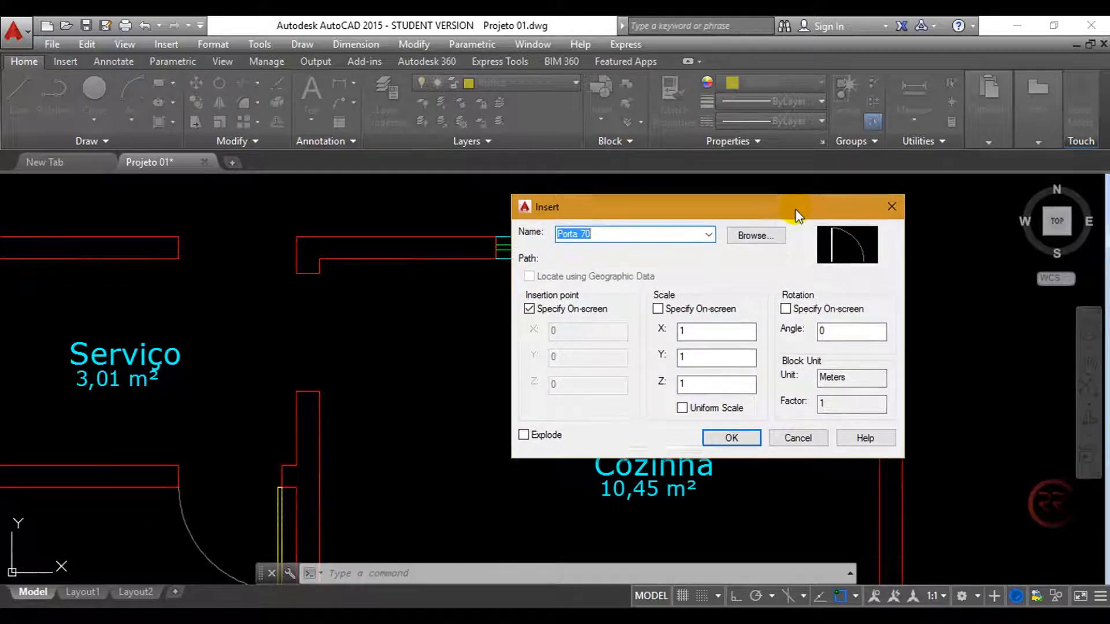
{"action": "double_click", "coordinate": [837, 331]}
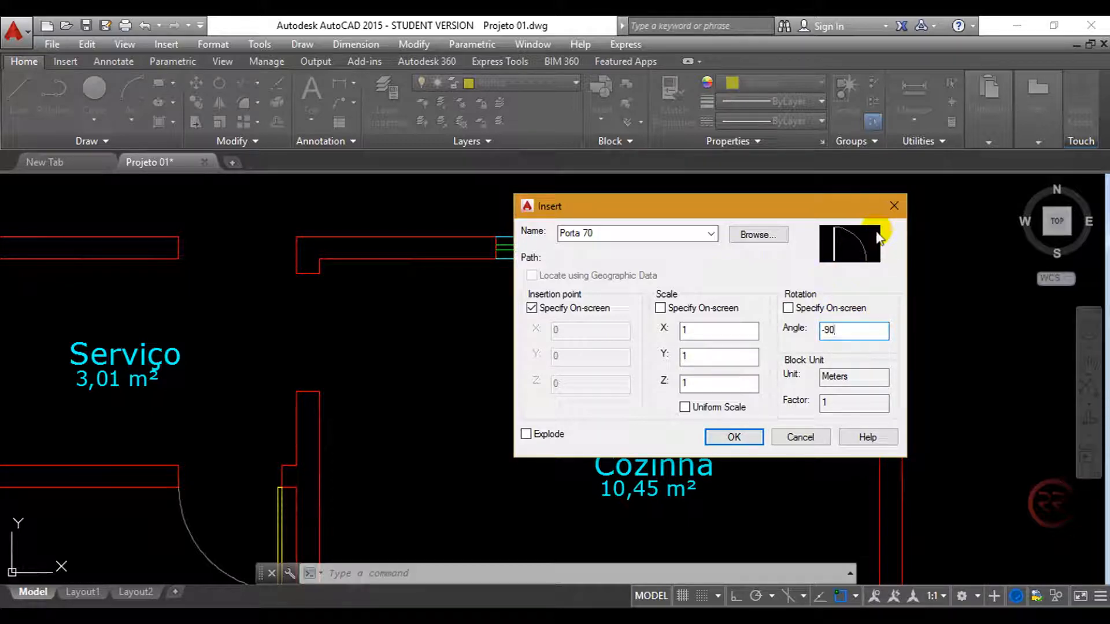
{"action": "left_click", "coordinate": [734, 439]}
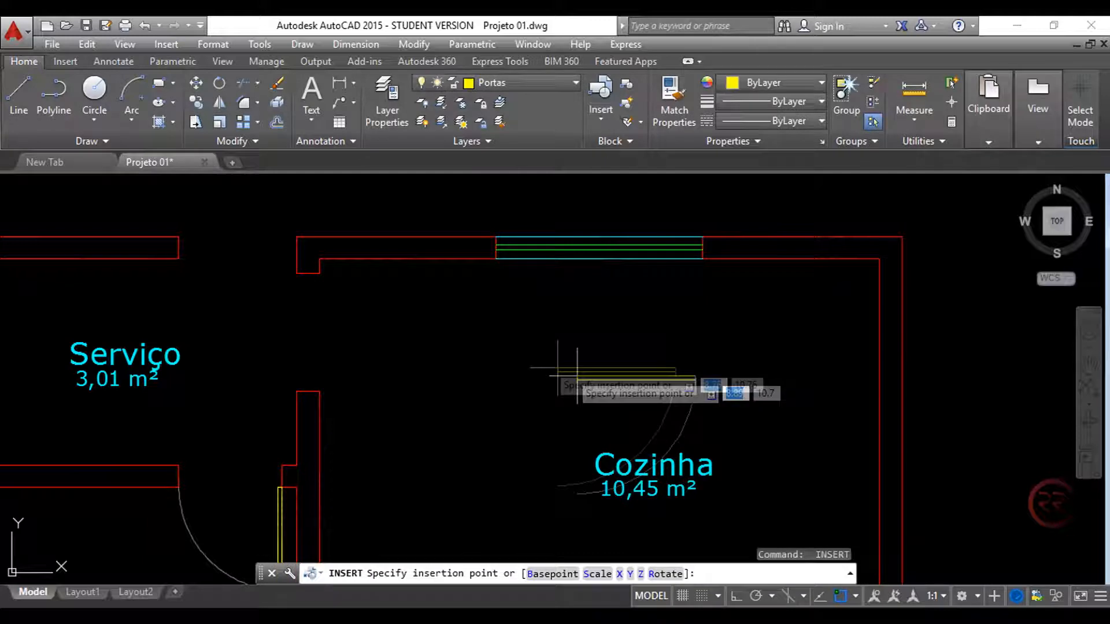
{"action": "left_click", "coordinate": [319, 273]}
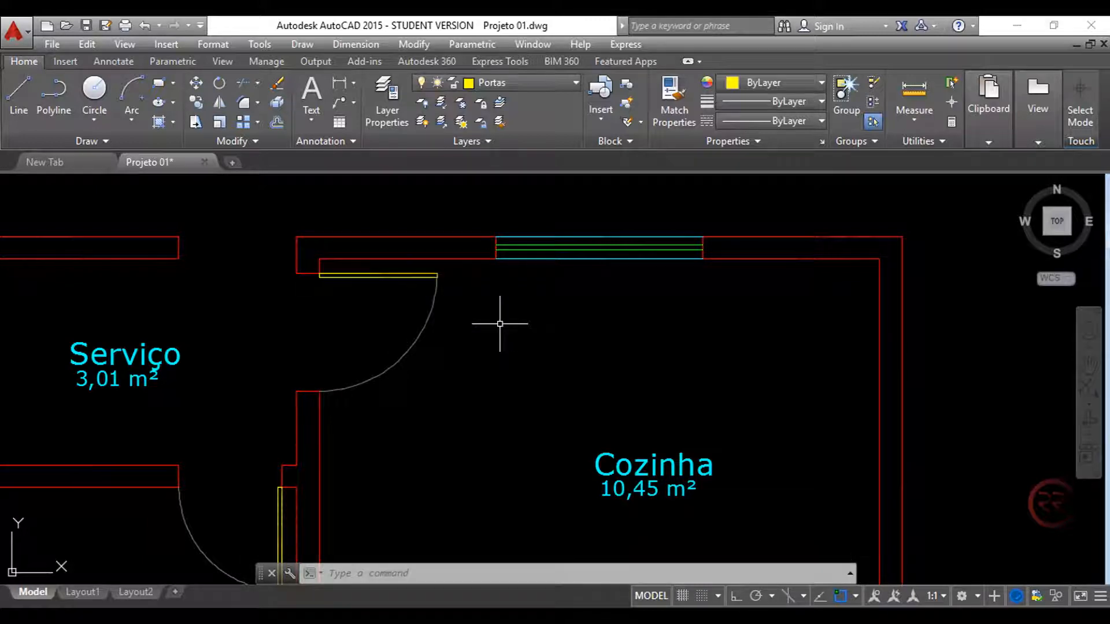